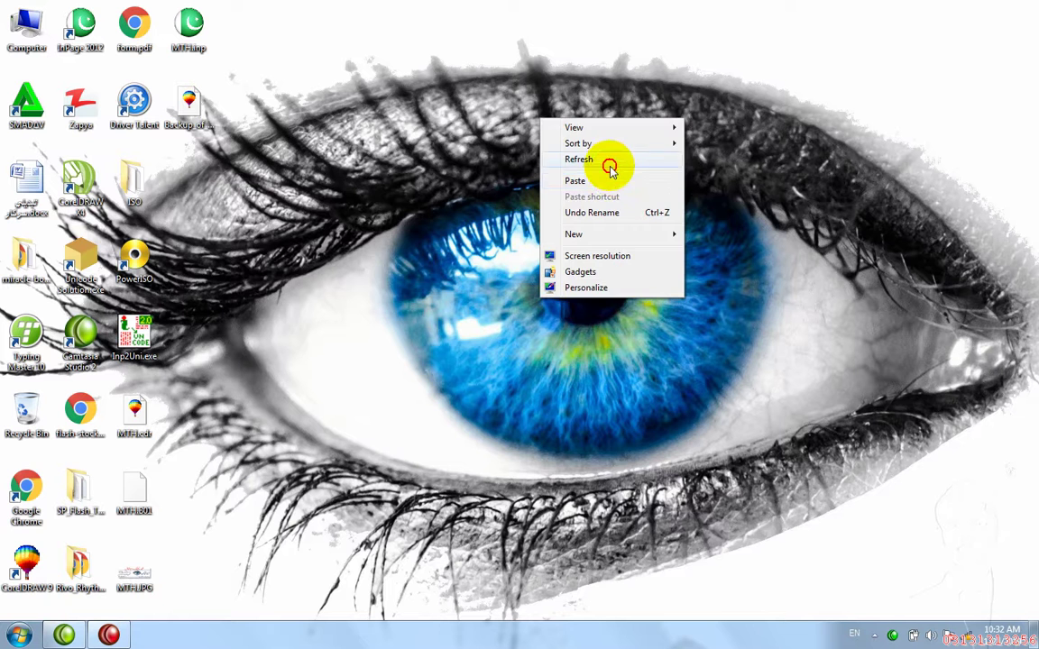
Start Excel with 'excel' in the Run box, then bring up the desktop's context menu.
{"action": "key", "text": "super+r"}
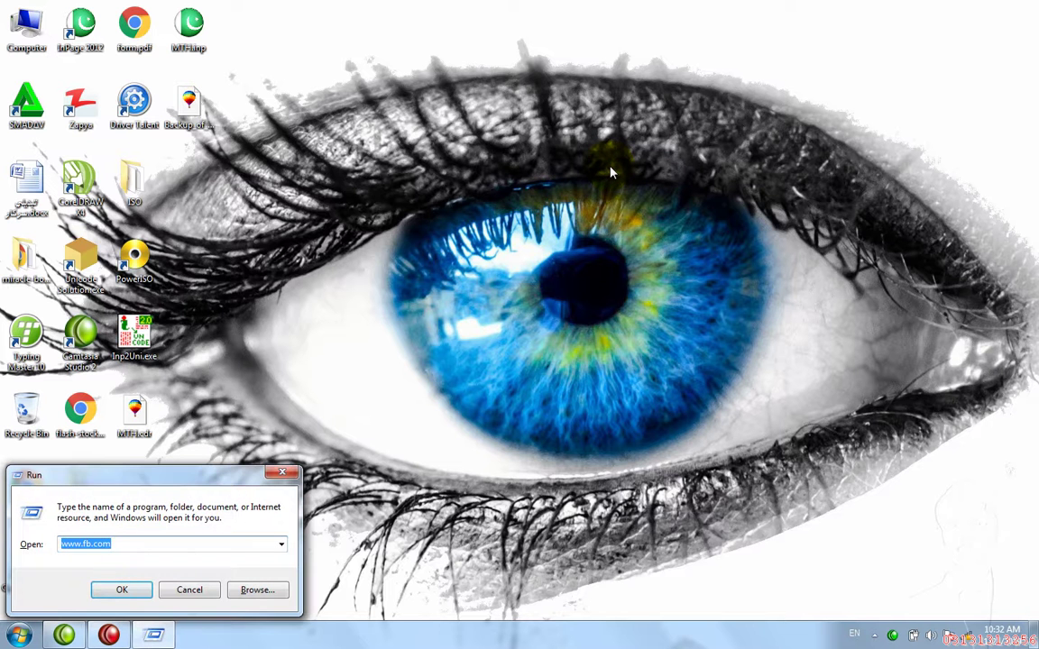
{"action": "type", "text": "excel"}
{"action": "key", "text": "Return"}
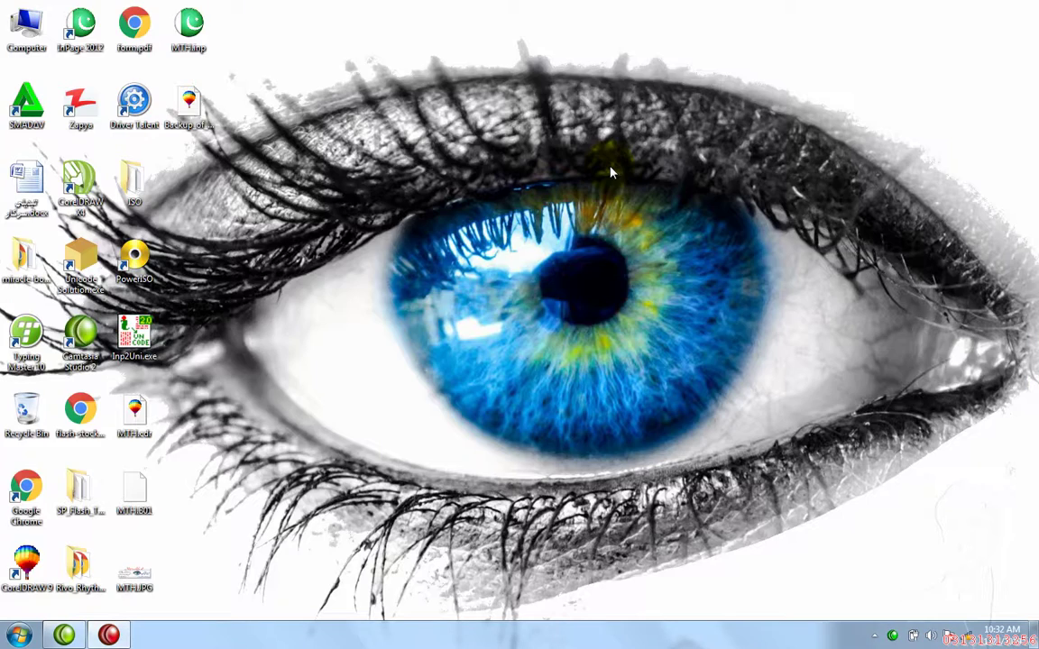
{"action": "right_click", "coordinate": [609, 171]}
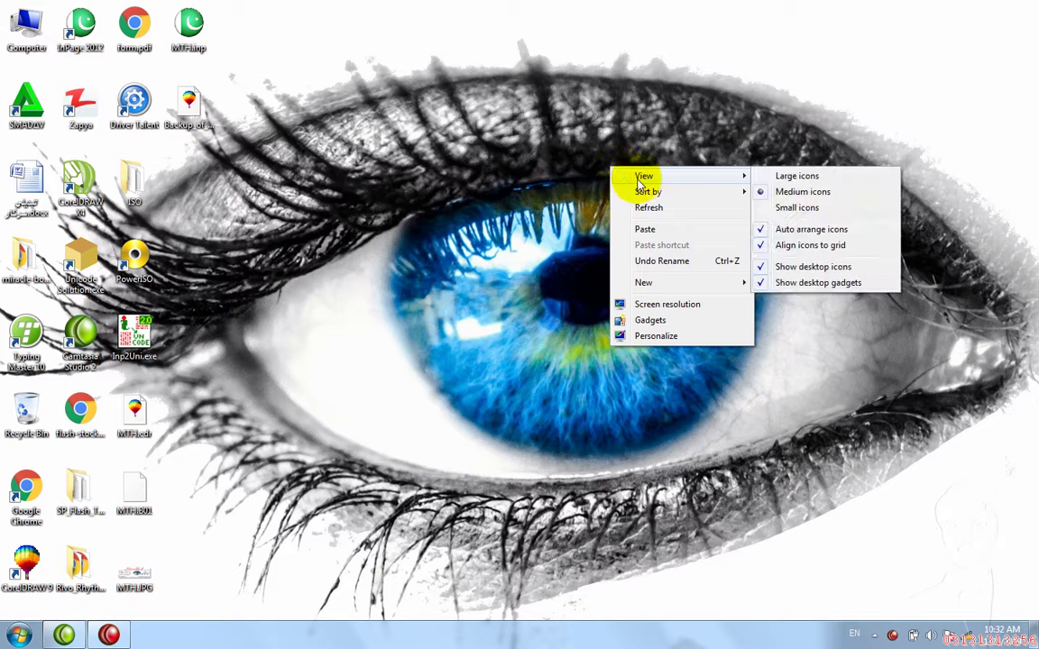
{"action": "mouse_move", "coordinate": [644, 282]}
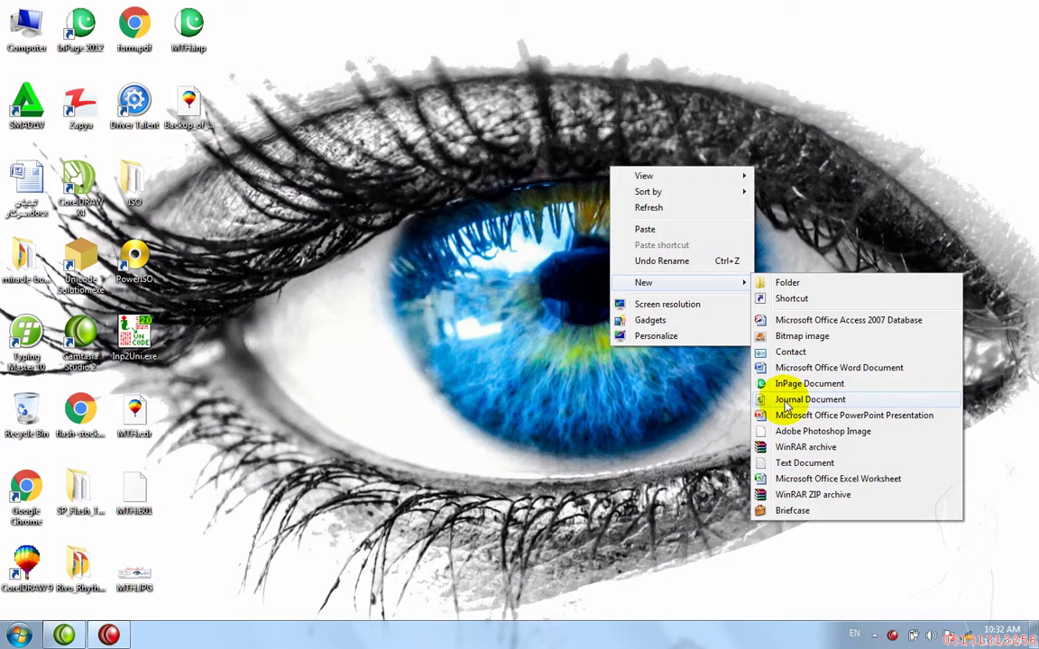
Create 'New Microsoft Office Excel Worksheet.xlsx' on the desktop and open it, cancelling the Office setup.
{"action": "left_click", "coordinate": [781, 485]}
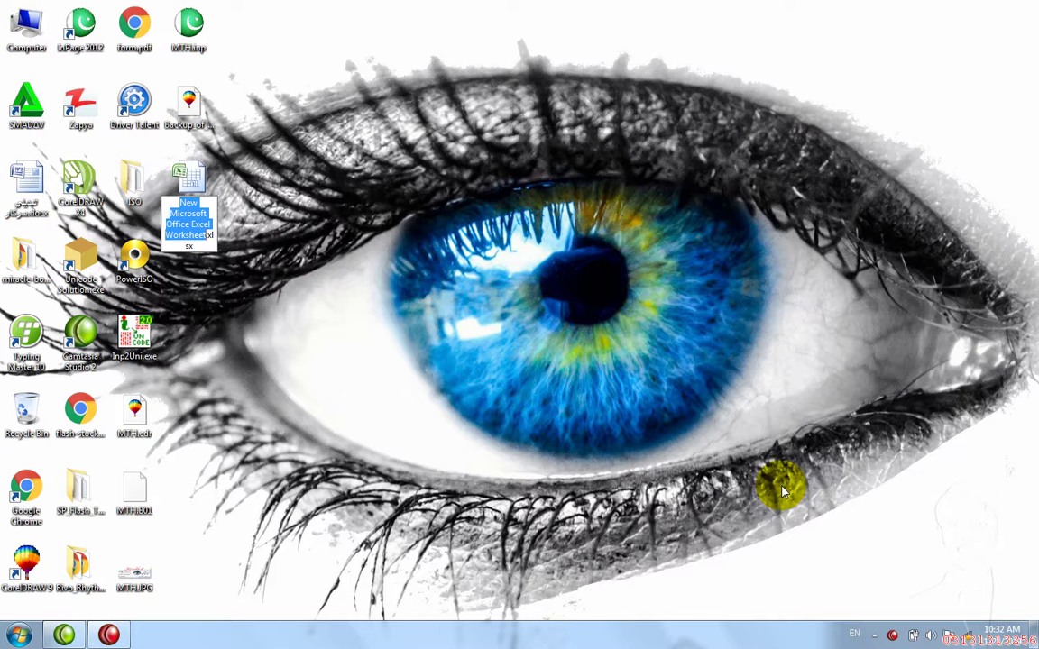
{"action": "left_click", "coordinate": [487, 125]}
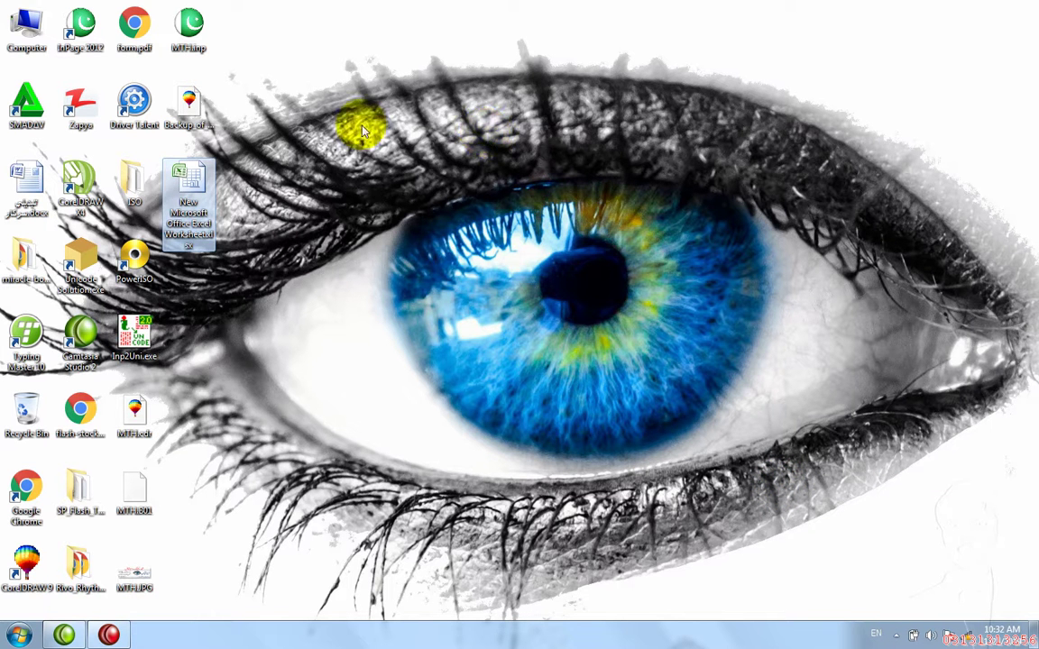
{"action": "double_click", "coordinate": [182, 236]}
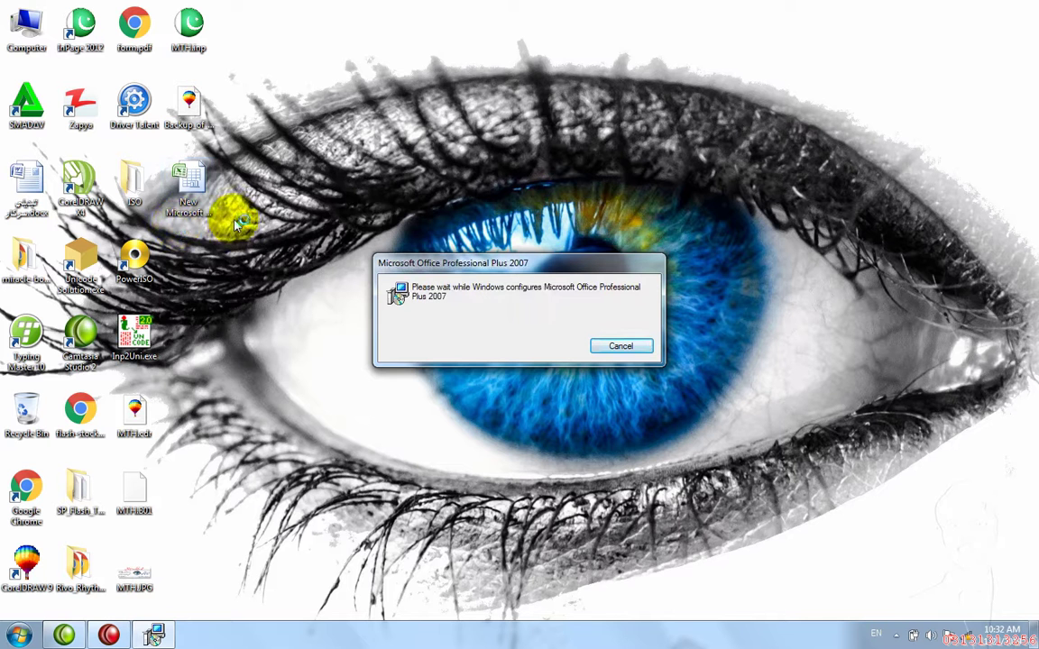
{"action": "left_click", "coordinate": [606, 344]}
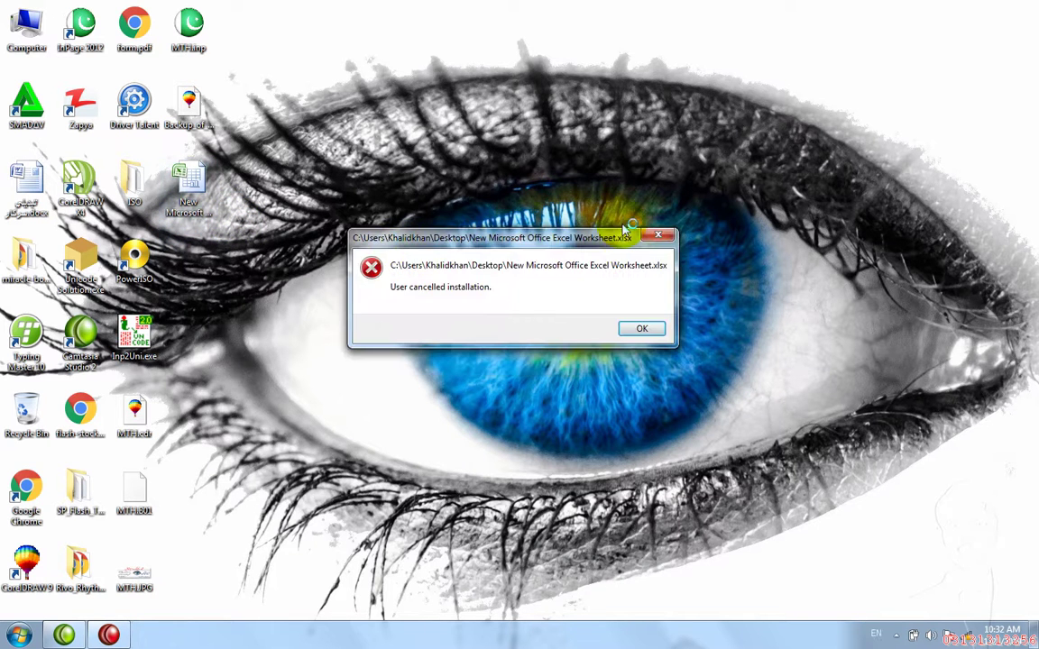
{"action": "left_click", "coordinate": [656, 237]}
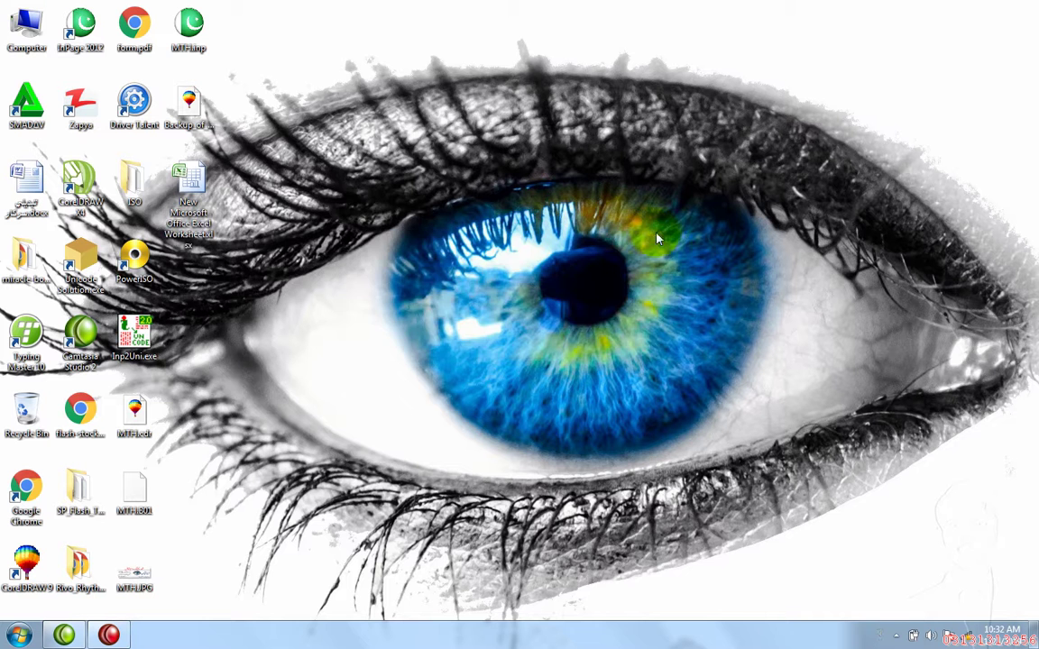
{"action": "right_click", "coordinate": [191, 181]}
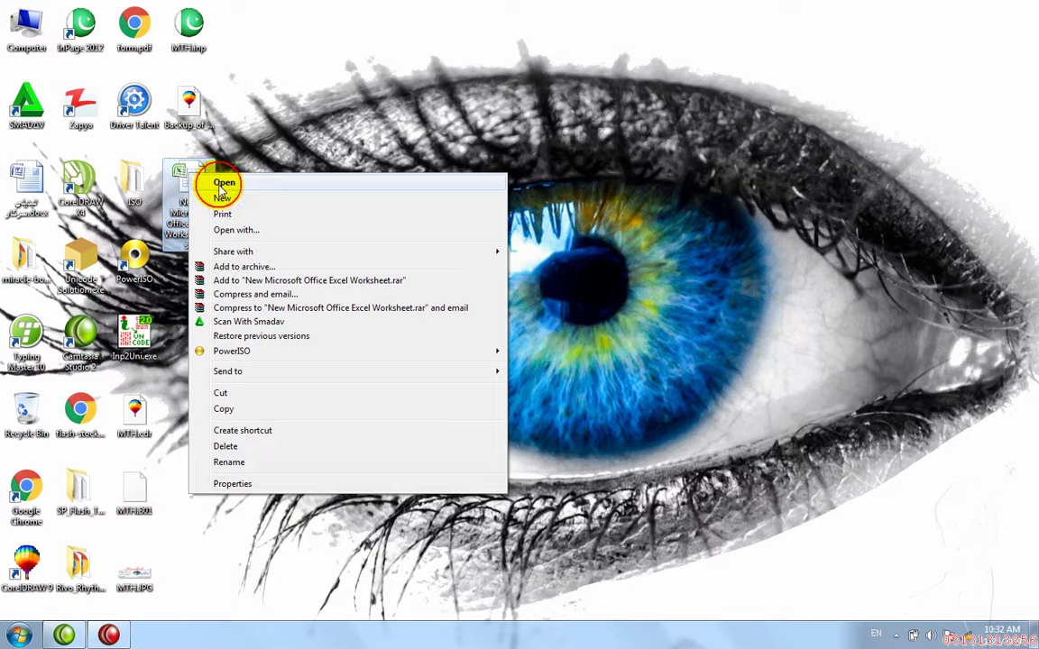
{"action": "left_click", "coordinate": [220, 185]}
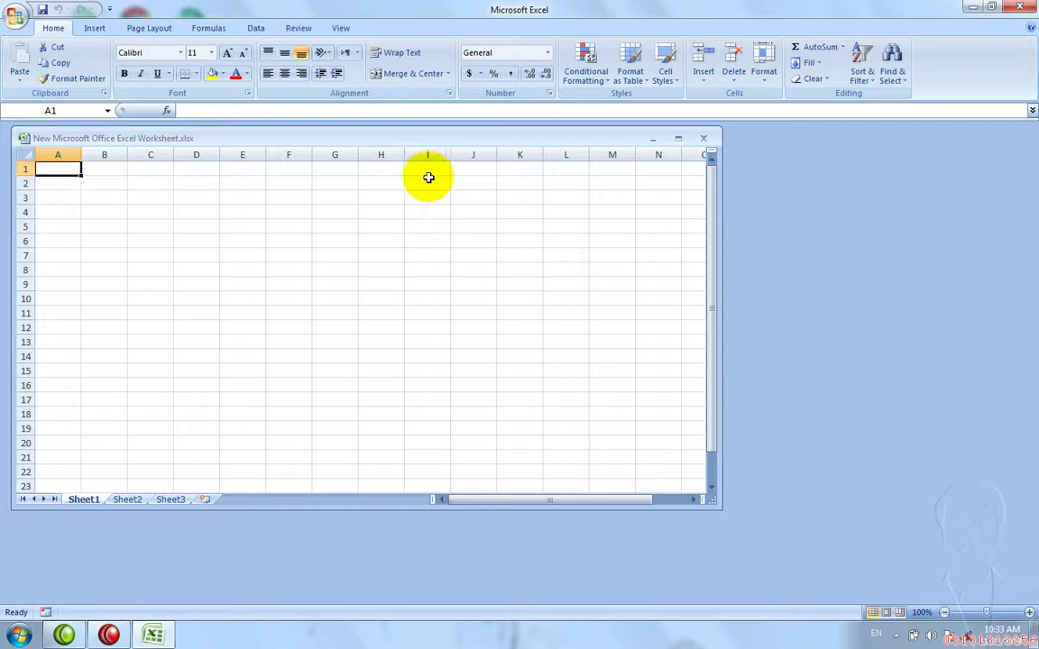
Close Excel, relaunch Excel 2007 via a Start-menu search for 'ex', close it, and enter 'excel' in Run.
{"action": "left_click", "coordinate": [1029, 9]}
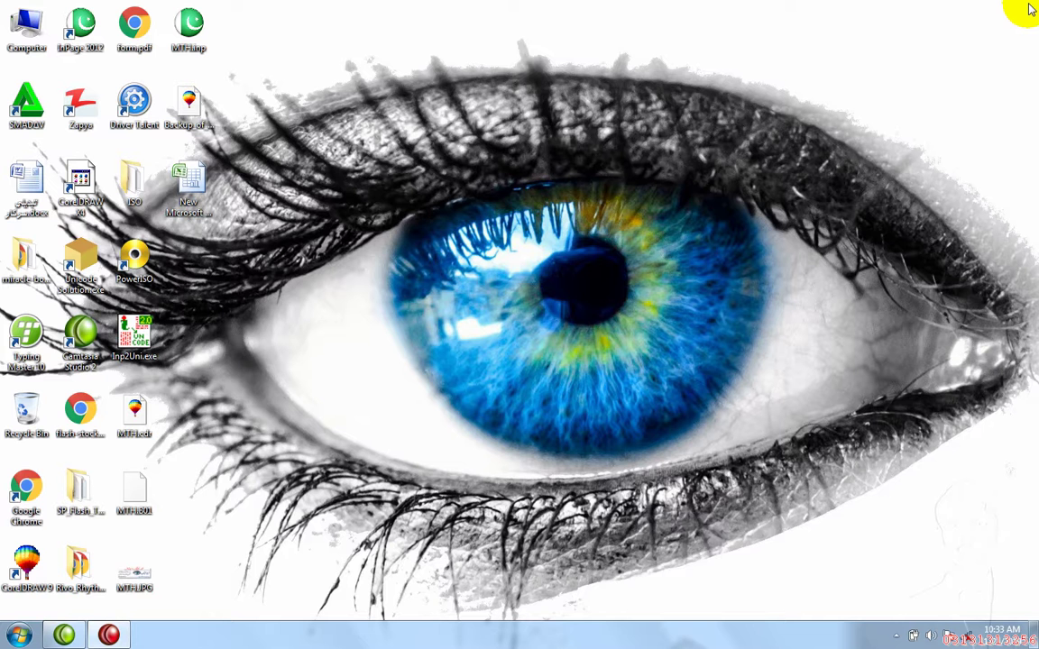
{"action": "left_click", "coordinate": [18, 636]}
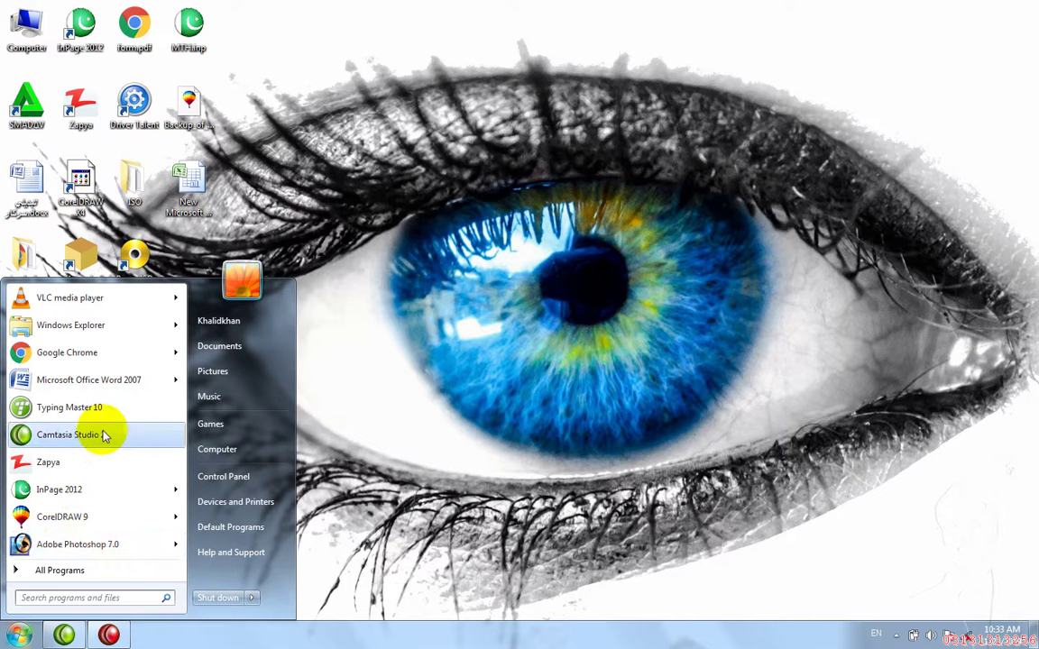
{"action": "left_click", "coordinate": [79, 565]}
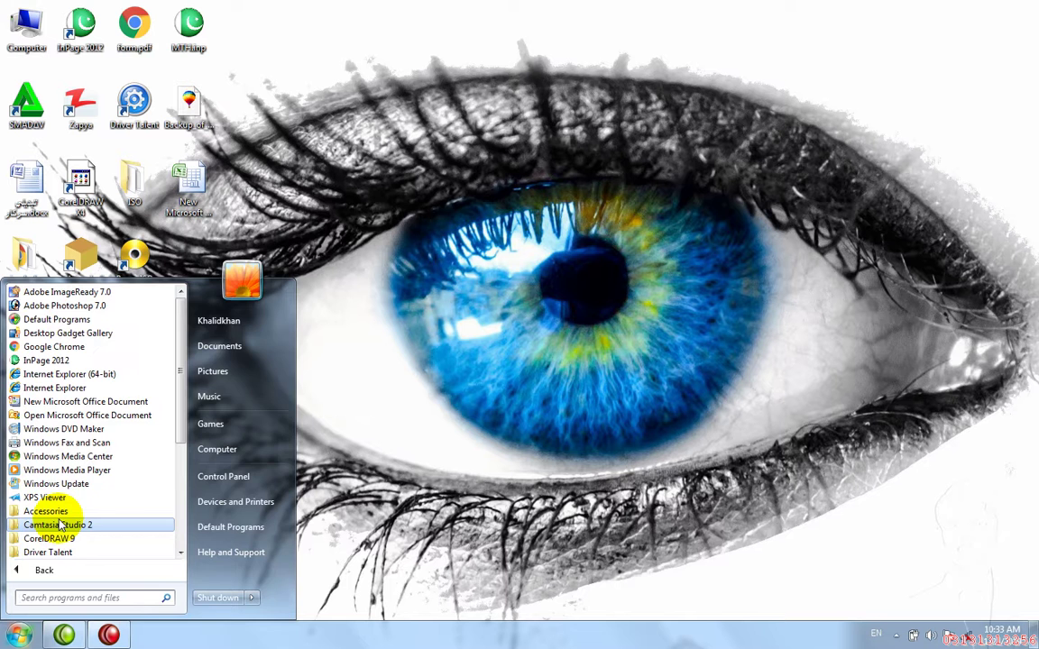
{"action": "type", "text": "ms"}
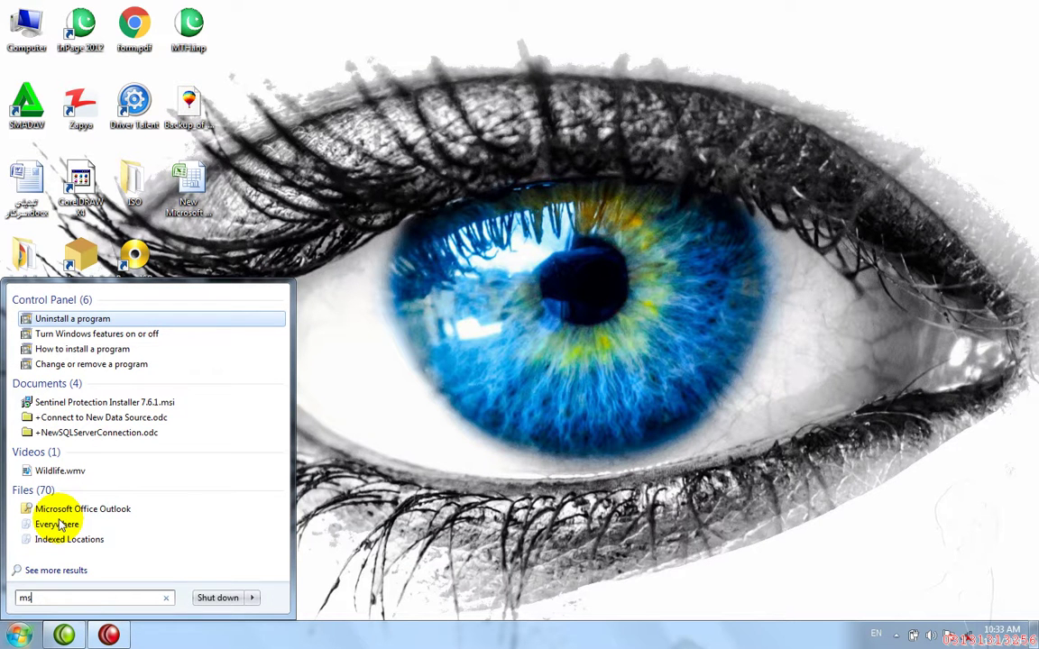
{"action": "key", "text": "BackSpace"}
{"action": "key", "text": "BackSpace"}
{"action": "type", "text": "ex"}
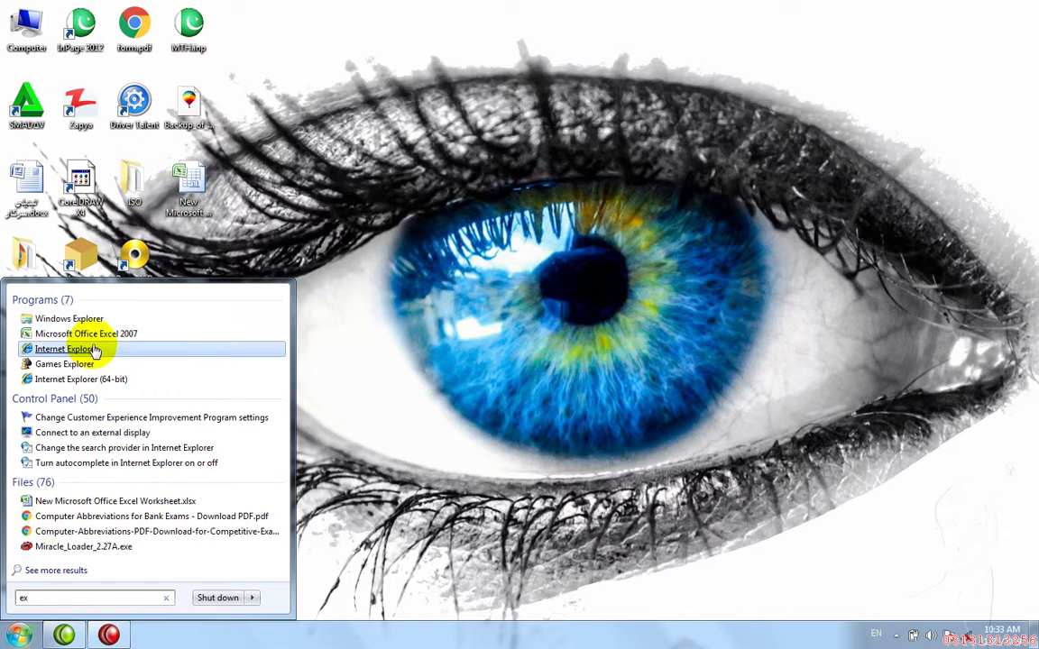
{"action": "left_click", "coordinate": [71, 332]}
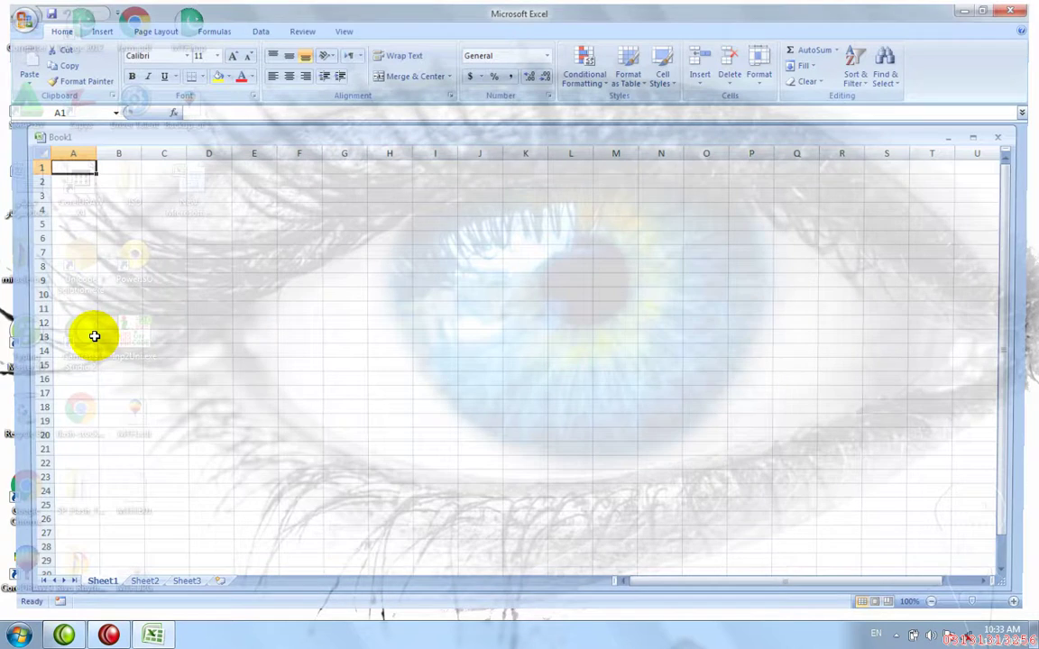
{"action": "key", "text": "alt+F4"}
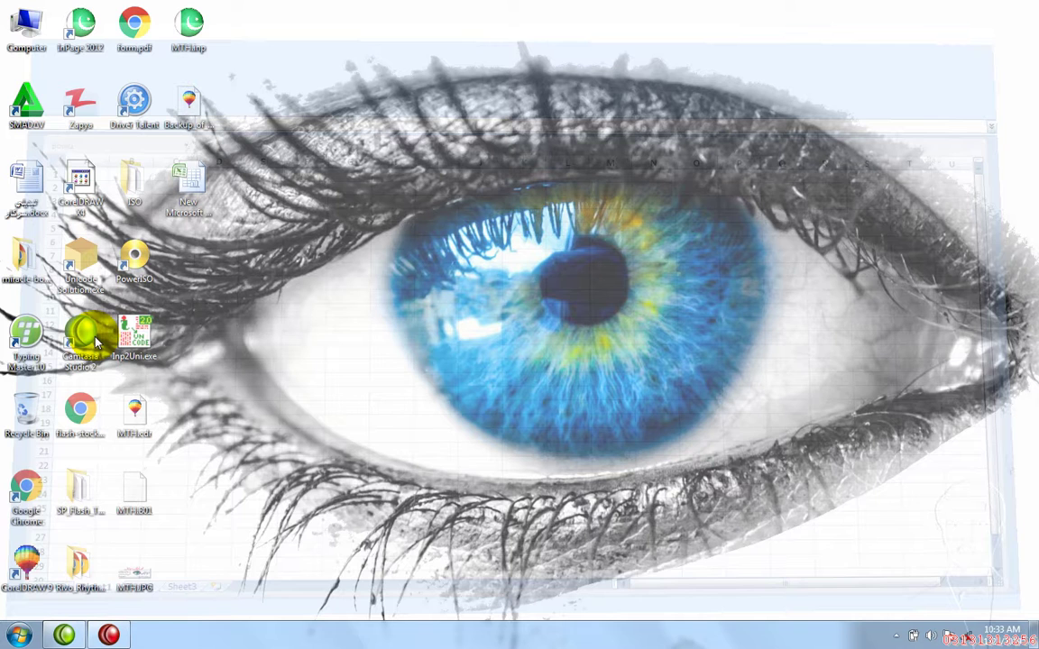
{"action": "key", "text": "super+r"}
{"action": "type", "text": "excel"}
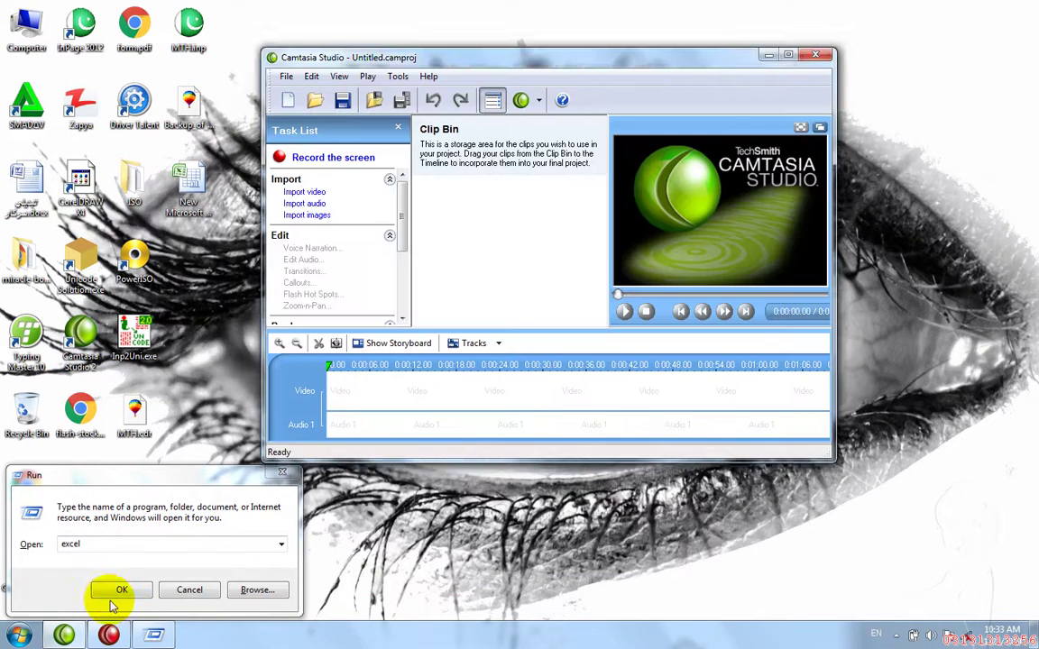
Start Excel, maximize the blank Book1 workbook, and select cells N2 and A2.
{"action": "left_click", "coordinate": [120, 590]}
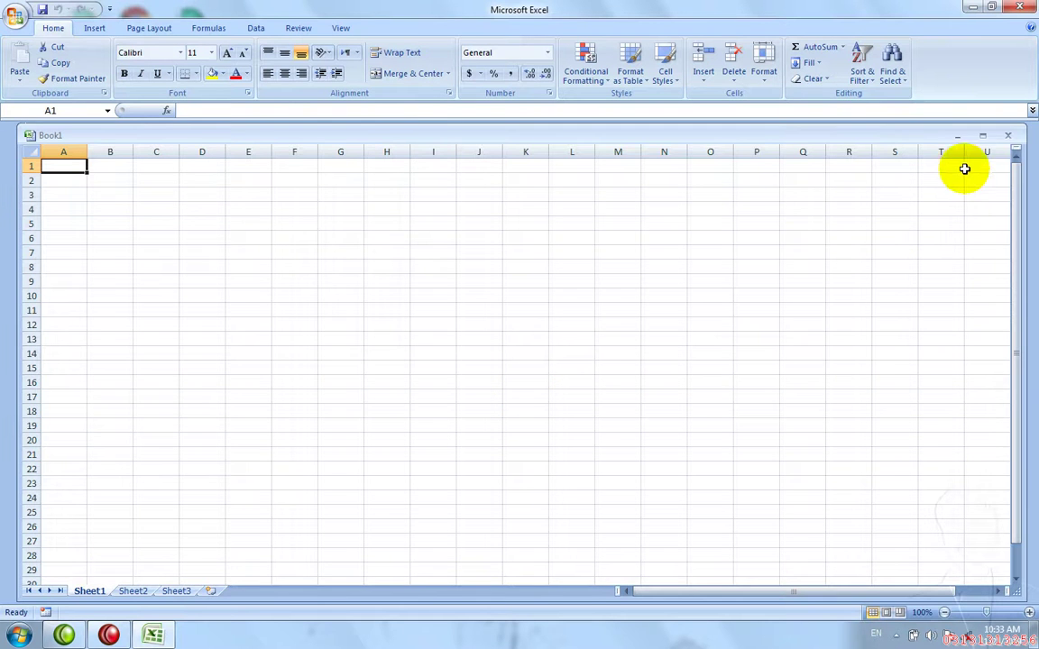
{"action": "left_click", "coordinate": [981, 135]}
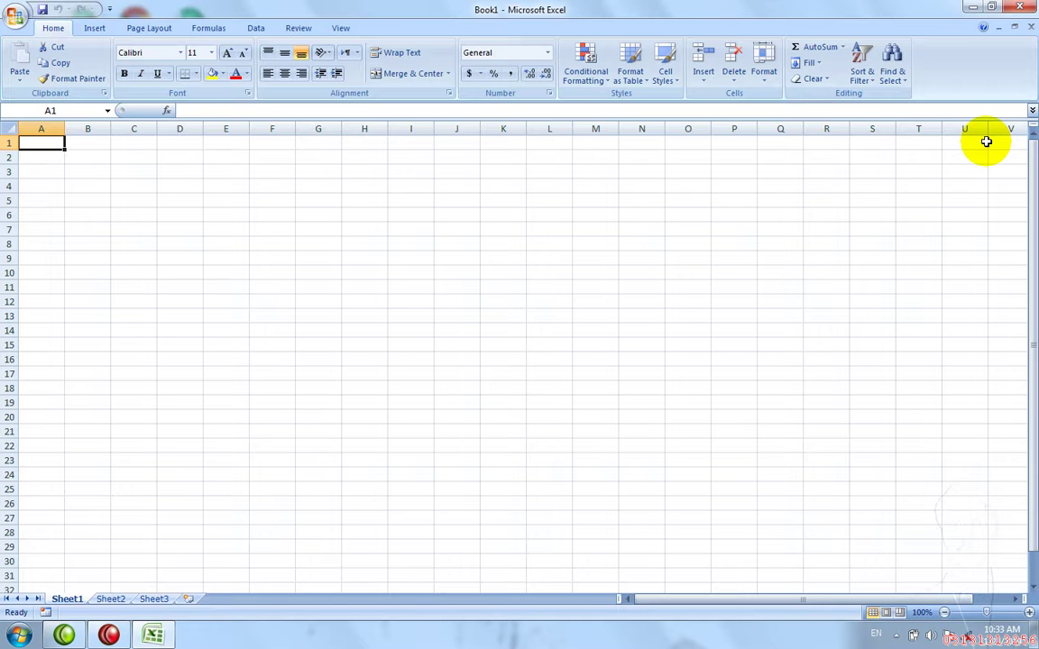
{"action": "left_click", "coordinate": [623, 162]}
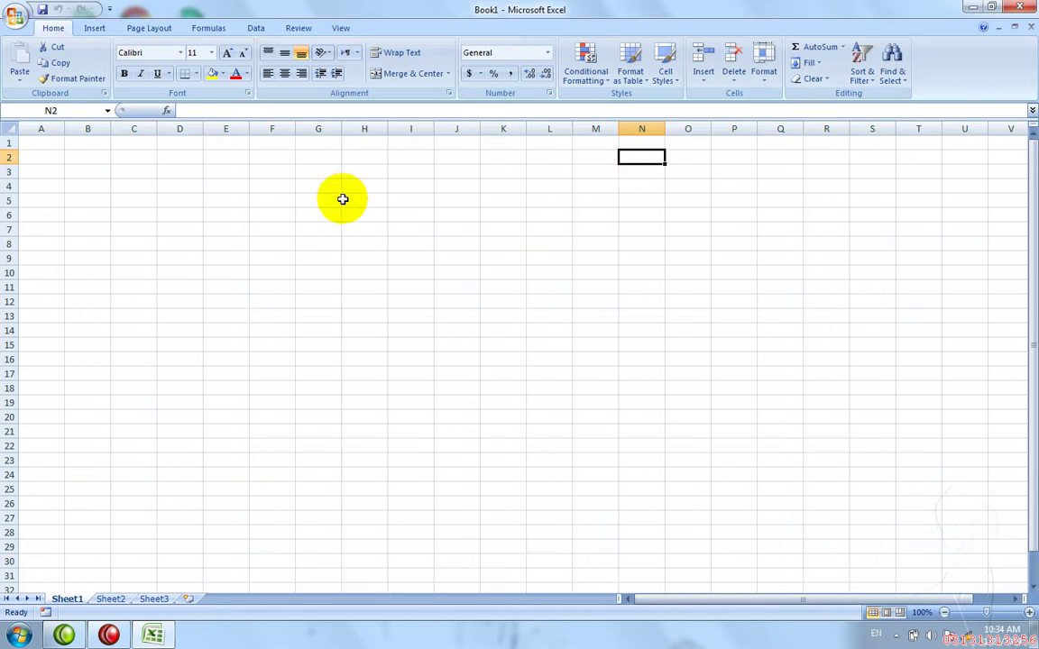
{"action": "left_click", "coordinate": [64, 157]}
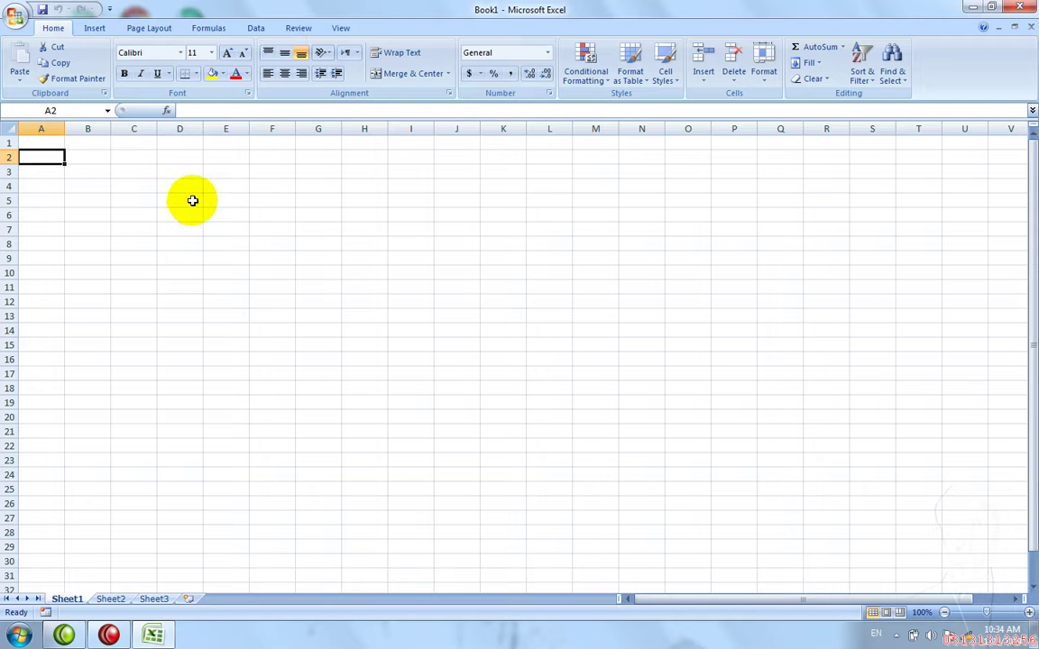
{"action": "left_click", "coordinate": [69, 142]}
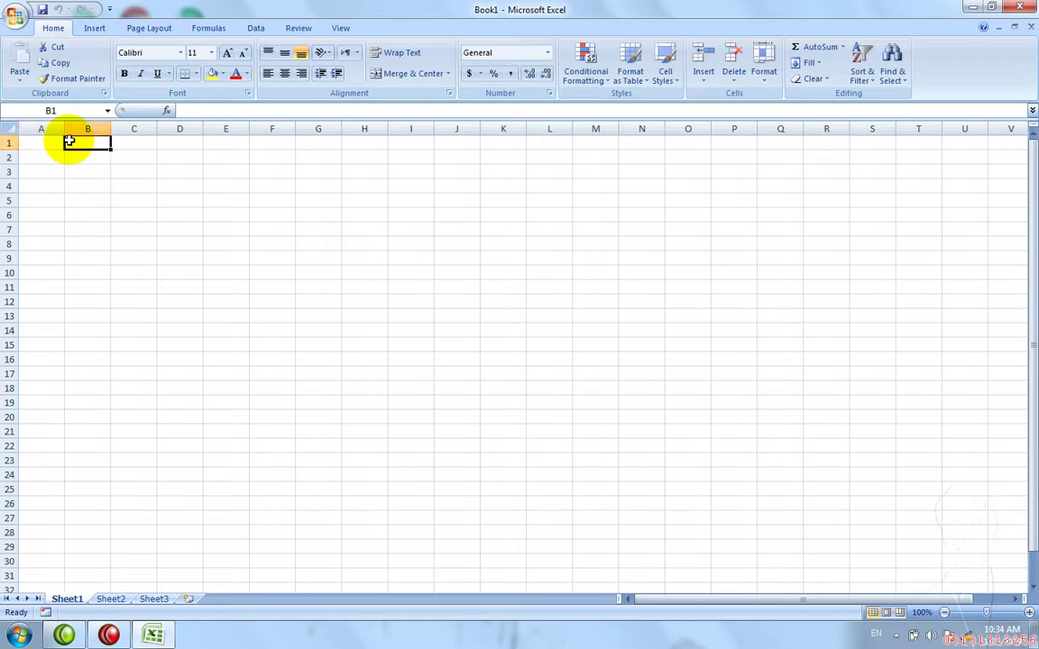
{"action": "left_click", "coordinate": [45, 142]}
{"action": "left_click_drag", "start_coordinate": [45, 143], "coordinate": [200, 222]}
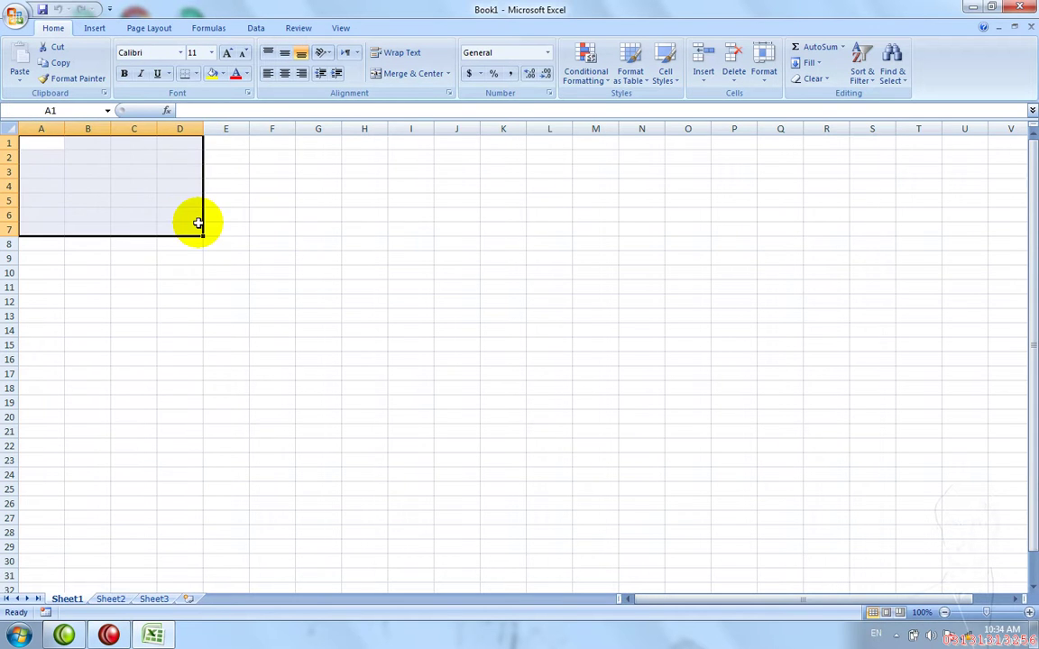
{"action": "left_click", "coordinate": [288, 257]}
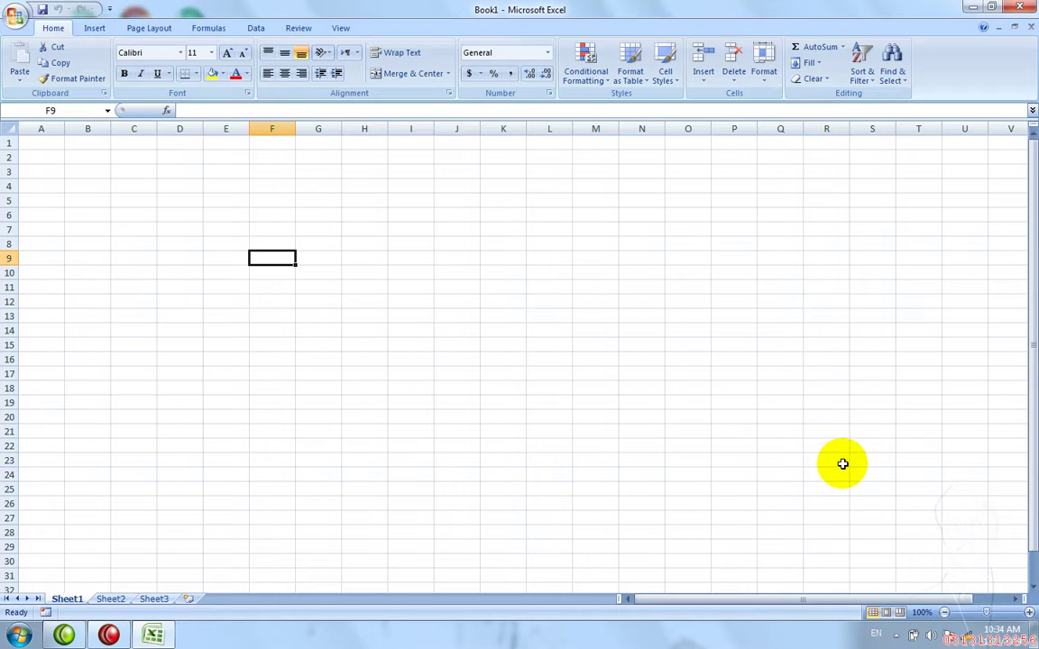
{"action": "left_click_drag", "start_coordinate": [985, 613], "coordinate": [942, 612]}
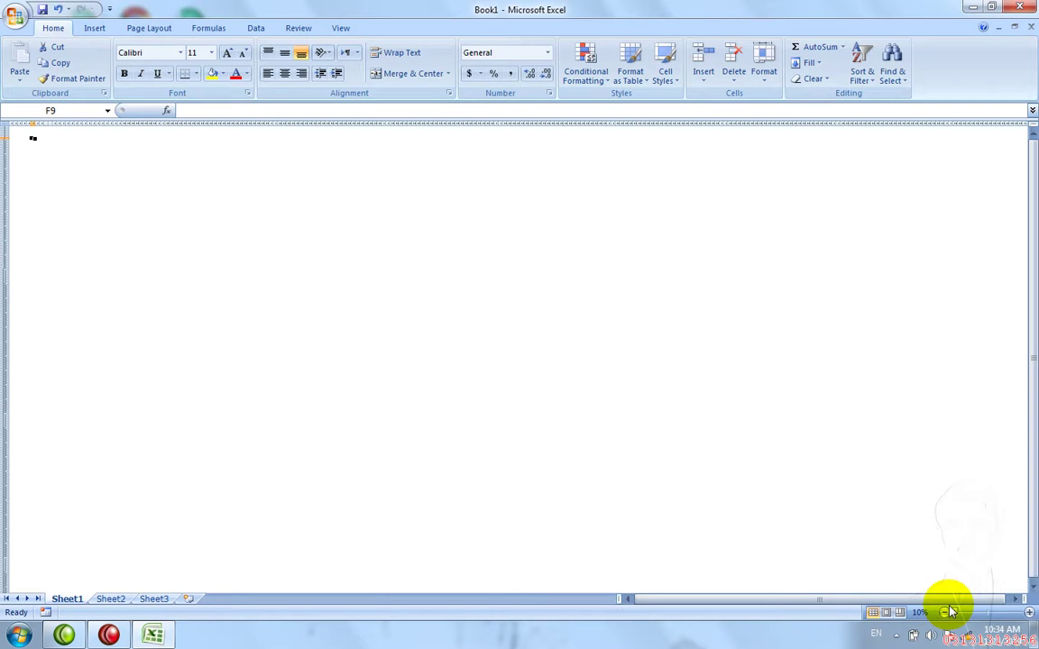
{"action": "left_click_drag", "start_coordinate": [951, 613], "coordinate": [988, 613]}
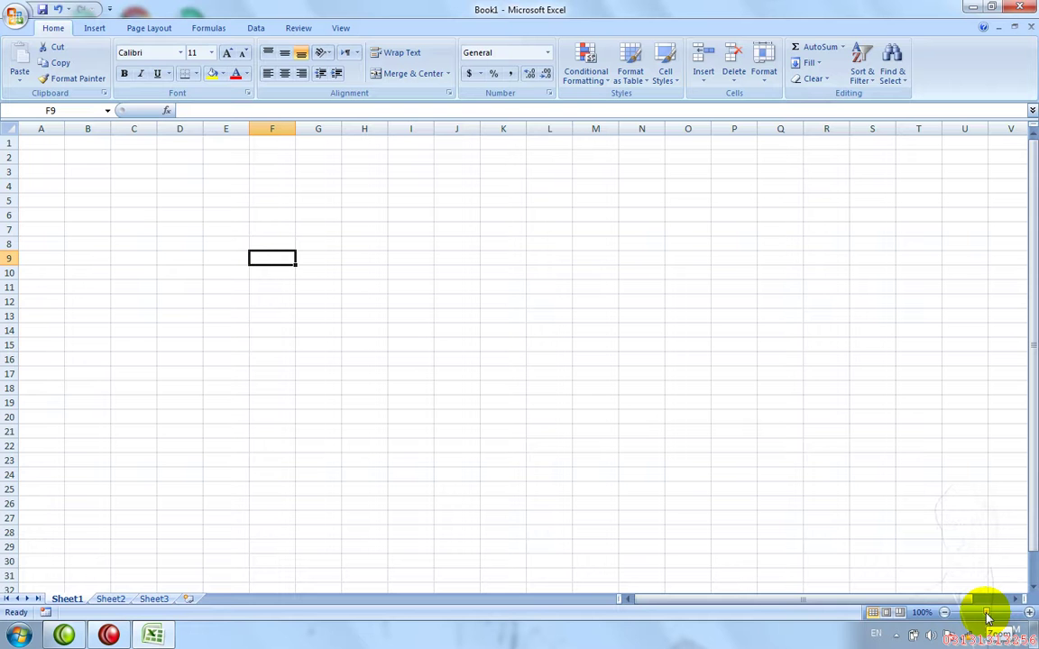
Type test entries sdaf, sdf, dsf and ds down column A from A1.
{"action": "key", "text": "ctrl+Home"}
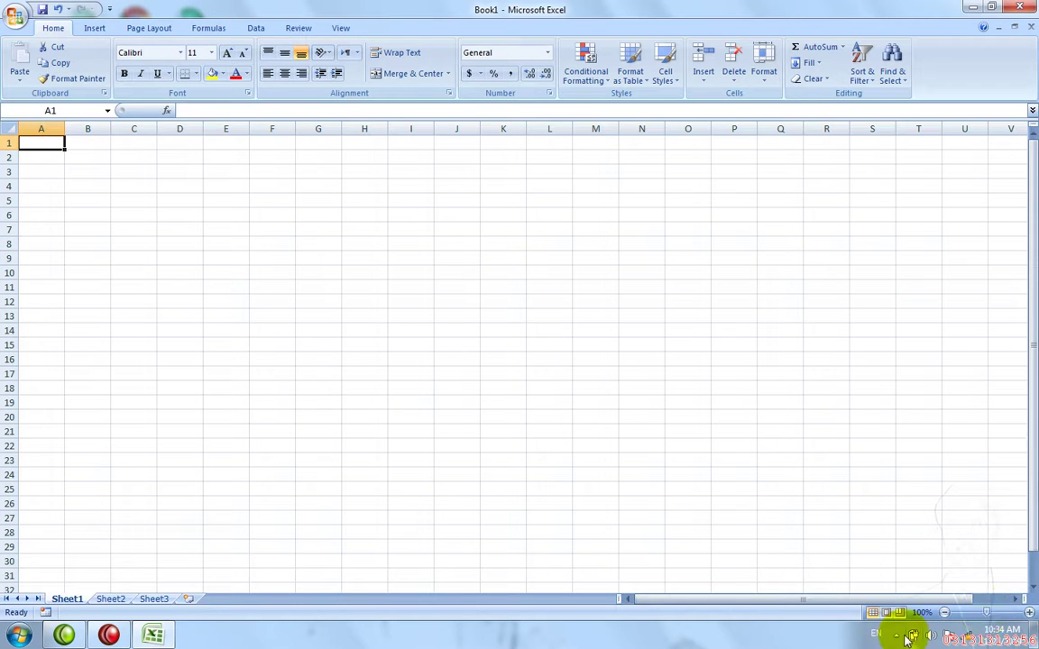
{"action": "type", "text": "sdaf"}
{"action": "key", "text": "Return"}
{"action": "type", "text": "sdf"}
{"action": "key", "text": "Return"}
{"action": "type", "text": "ds"}
{"action": "key", "text": "Return"}
{"action": "type", "text": "f"}
{"action": "key", "text": "Return"}
{"action": "type", "text": "ds"}
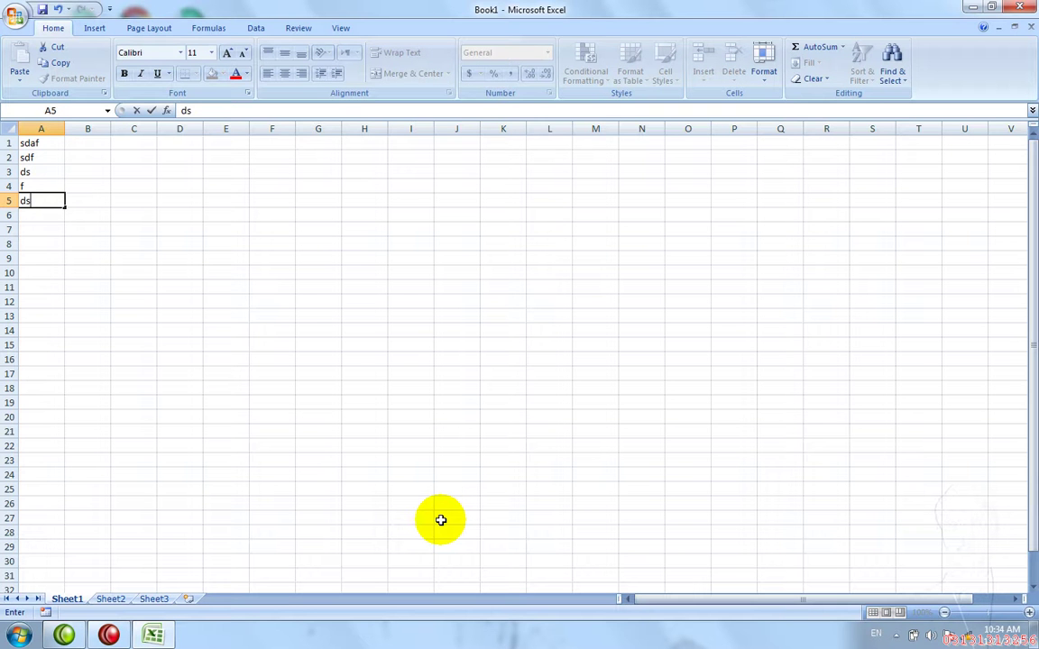
{"action": "key", "text": "Return"}
{"action": "key", "text": "Down"}
{"action": "key", "text": "Down"}
{"action": "key", "text": "Down"}
{"action": "key", "text": "Down"}
{"action": "key", "text": "Down"}
{"action": "key", "text": "Down"}
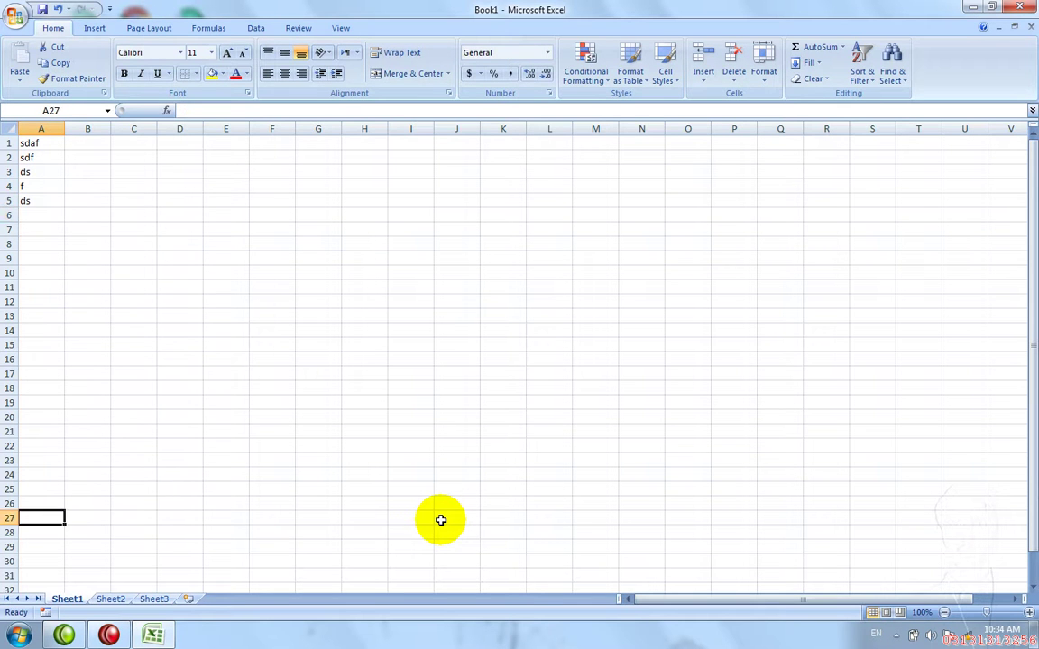
{"action": "key", "text": "Down"}
{"action": "key", "text": "Down"}
{"action": "key", "text": "Down"}
{"action": "key", "text": "Down"}
{"action": "key", "text": "Down"}
{"action": "key", "text": "Down"}
{"action": "key", "text": "Down"}
{"action": "key", "text": "Down"}
{"action": "key", "text": "Down"}
{"action": "key", "text": "Down"}
{"action": "key", "text": "Down"}
{"action": "key", "text": "Down"}
{"action": "key", "text": "Down"}
{"action": "key", "text": "Down"}
{"action": "key", "text": "Down"}
{"action": "key", "text": "Down"}
{"action": "key", "text": "Down"}
{"action": "key", "text": "Down"}
{"action": "key", "text": "Down"}
{"action": "key", "text": "Down"}
{"action": "key", "text": "Down"}
{"action": "key", "text": "Down"}
{"action": "key", "text": "Down"}
{"action": "key", "text": "Down"}
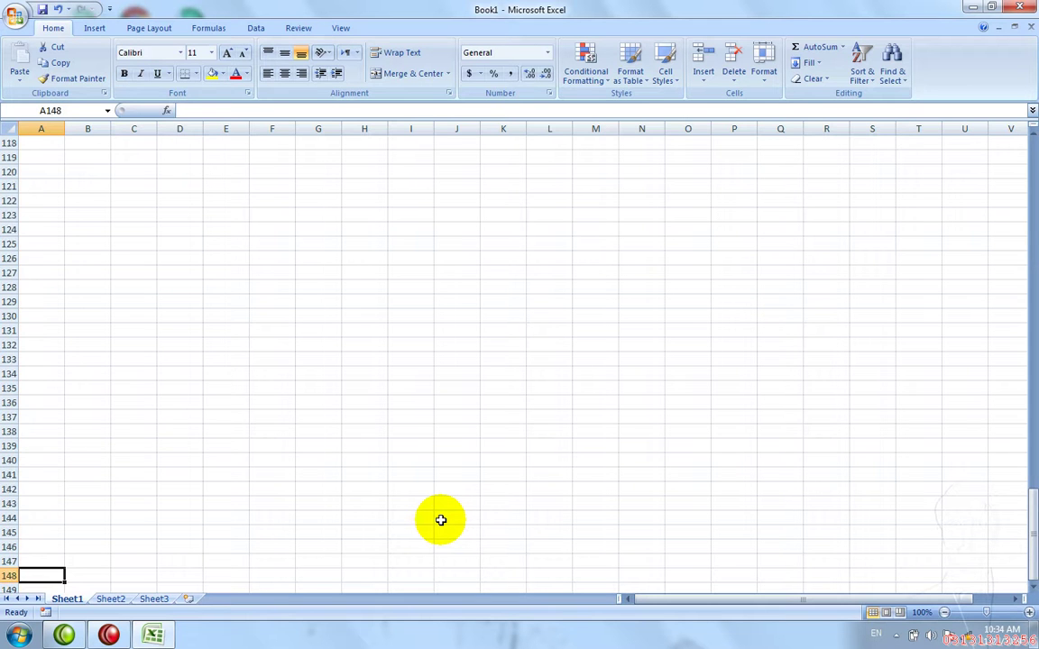
Select A1:A5 and clear the test text.
{"action": "key", "text": "ctrl+Home"}
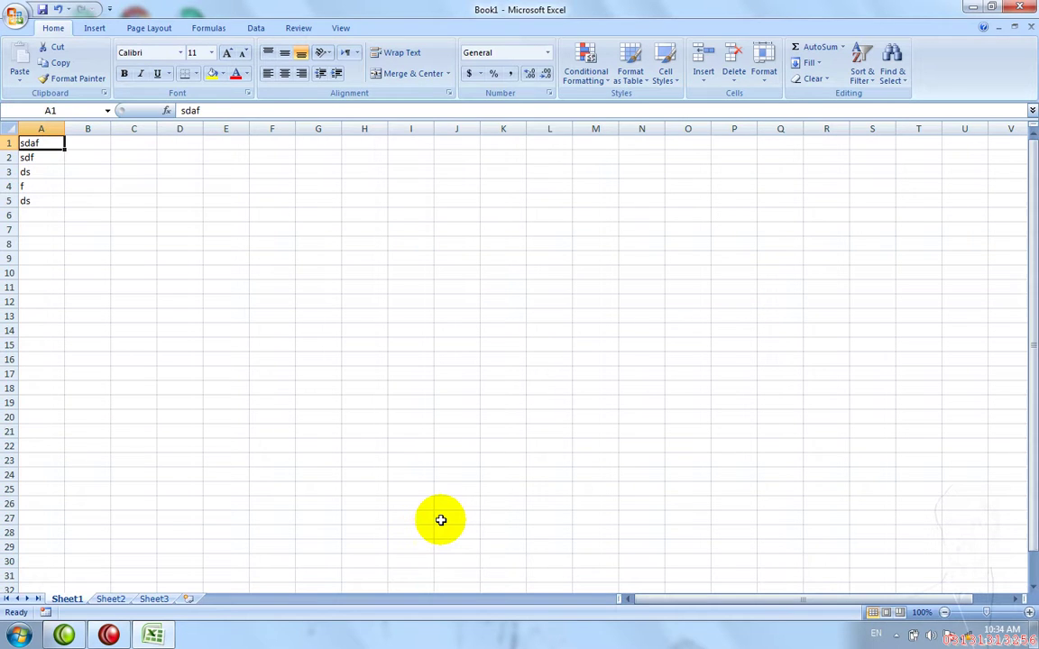
{"action": "key", "text": "ctrl+shift+Down"}
{"action": "key", "text": "Delete"}
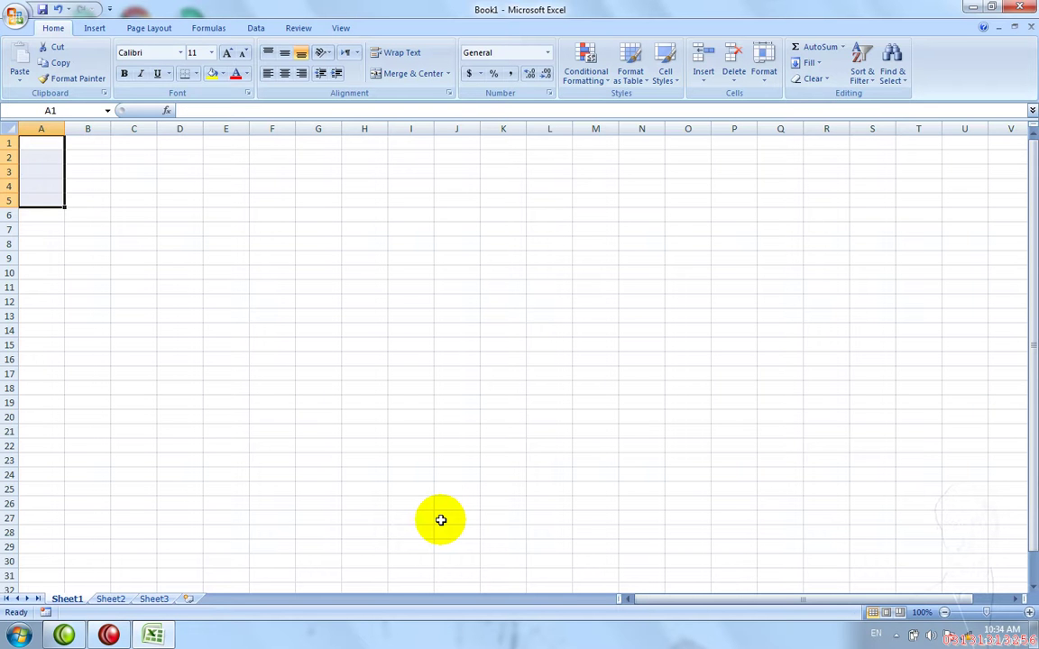
{"action": "key", "text": "Right"}
{"action": "key", "text": "Left"}
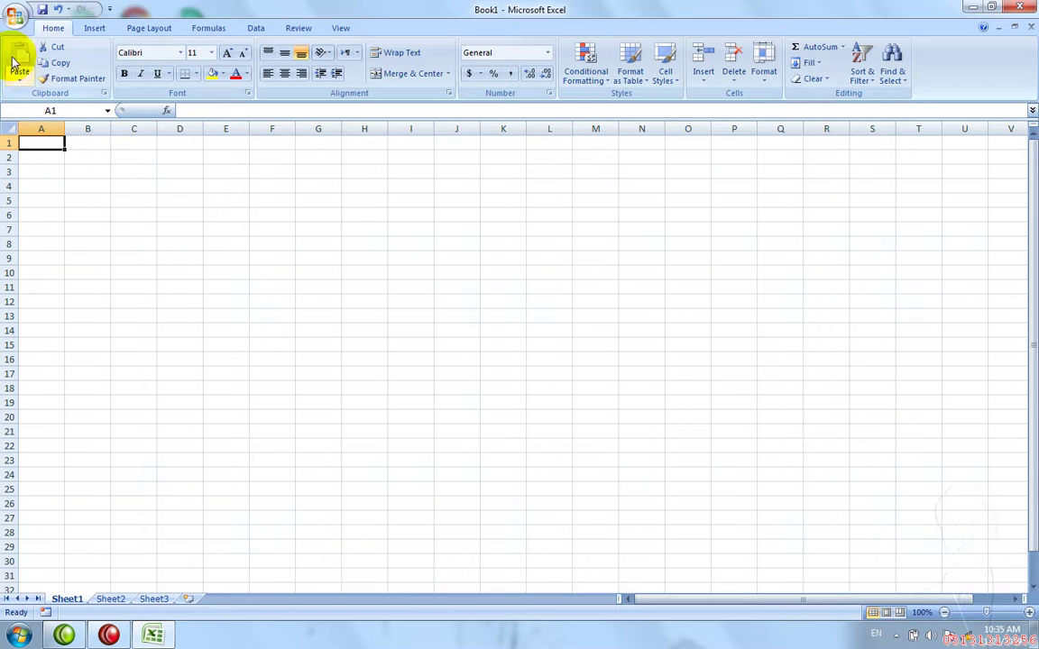
{"action": "left_click", "coordinate": [18, 15]}
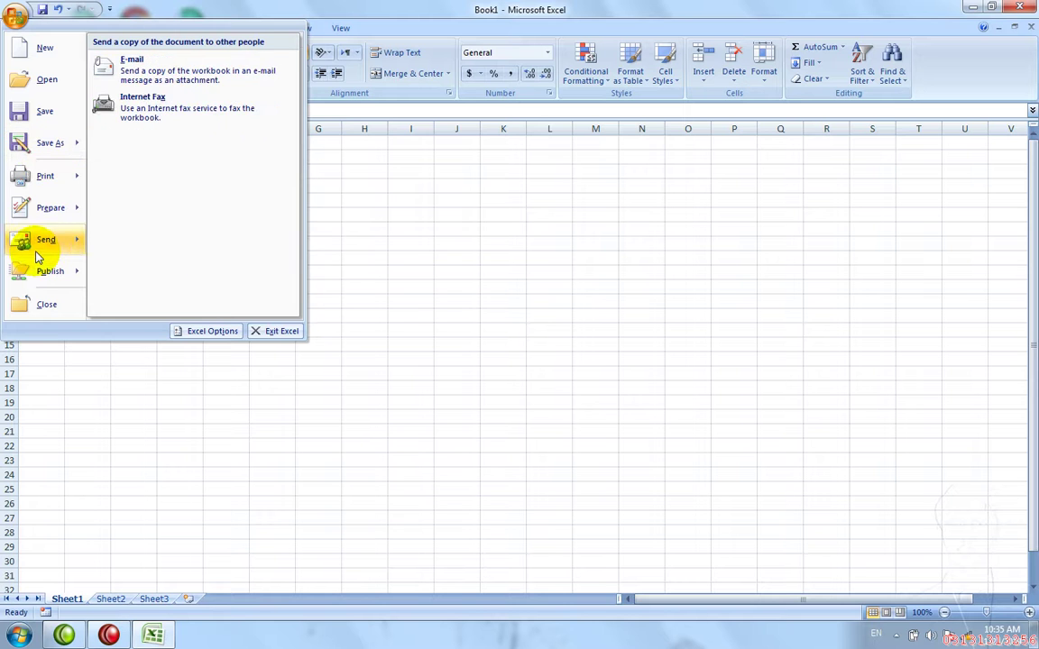
{"action": "left_click", "coordinate": [70, 495]}
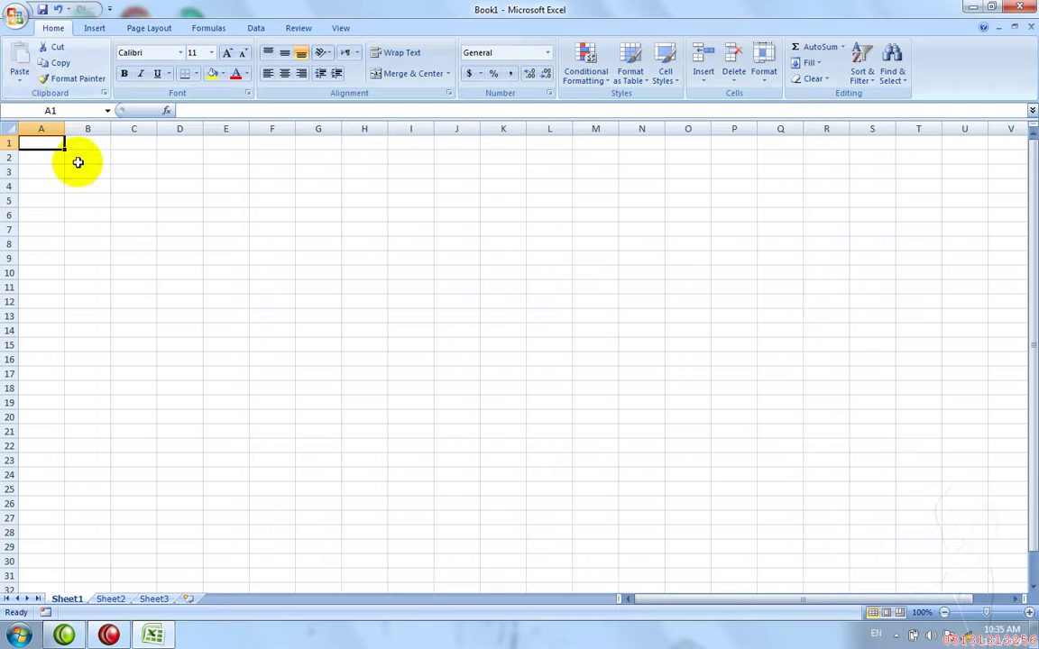
Enter the headers S.no, Name and Salary across A1:C1.
{"action": "type", "text": "S"}
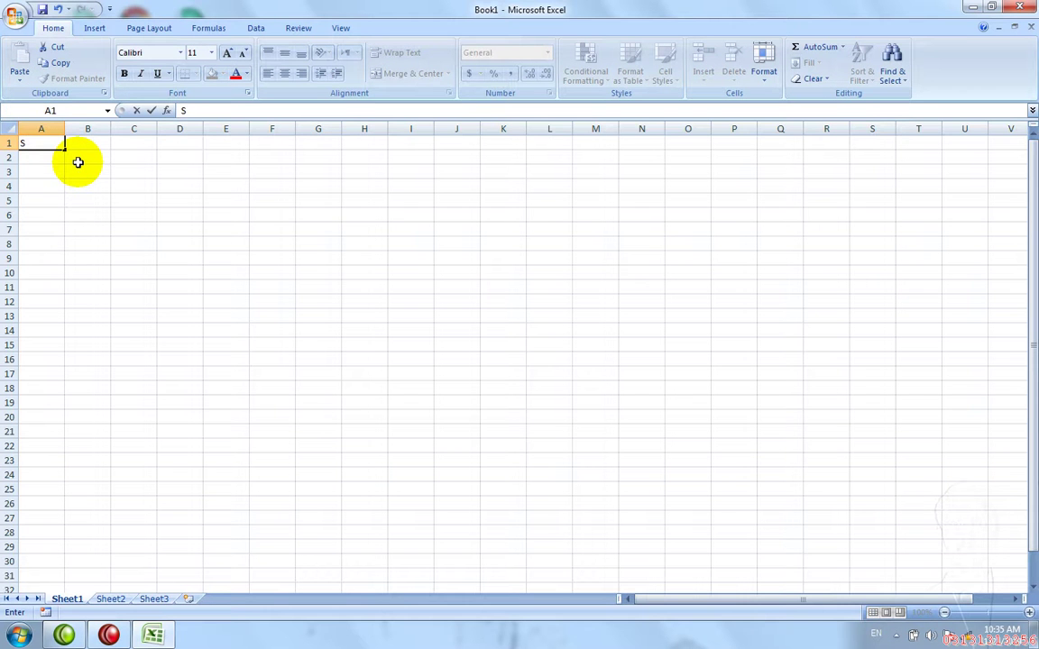
{"action": "type", "text": ".no"}
{"action": "key", "text": "Tab"}
{"action": "type", "text": "Name"}
{"action": "key", "text": "Tab"}
{"action": "type", "text": "A"}
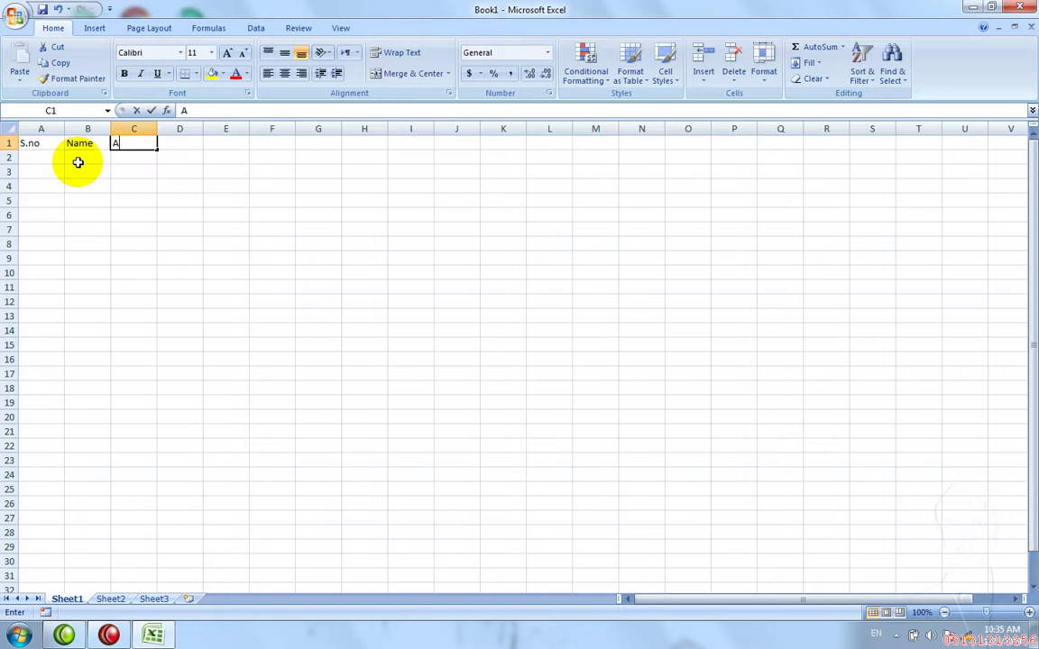
{"action": "type", "text": "dd"}
{"action": "key", "text": "BackSpace"}
{"action": "key", "text": "BackSpace"}
{"action": "key", "text": "BackSpace"}
{"action": "type", "text": "Salary"}
{"action": "key", "text": "Return"}
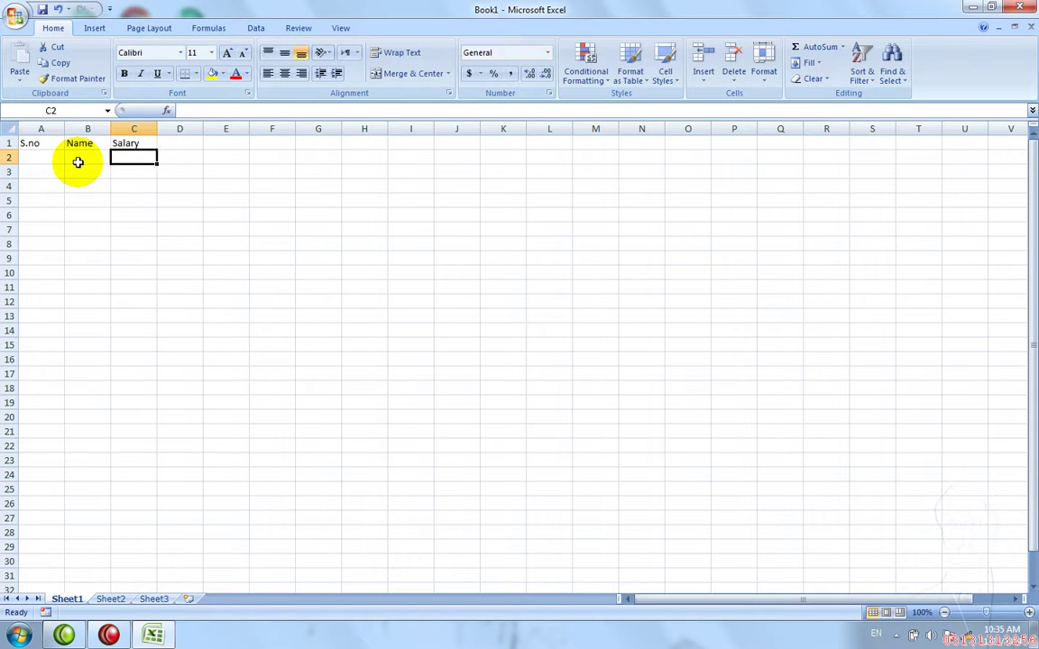
Enter 1 in A2 under S.no and select that cell.
{"action": "key", "text": "Left"}
{"action": "key", "text": "Left"}
{"action": "type", "text": "1"}
{"action": "key", "text": "Return"}
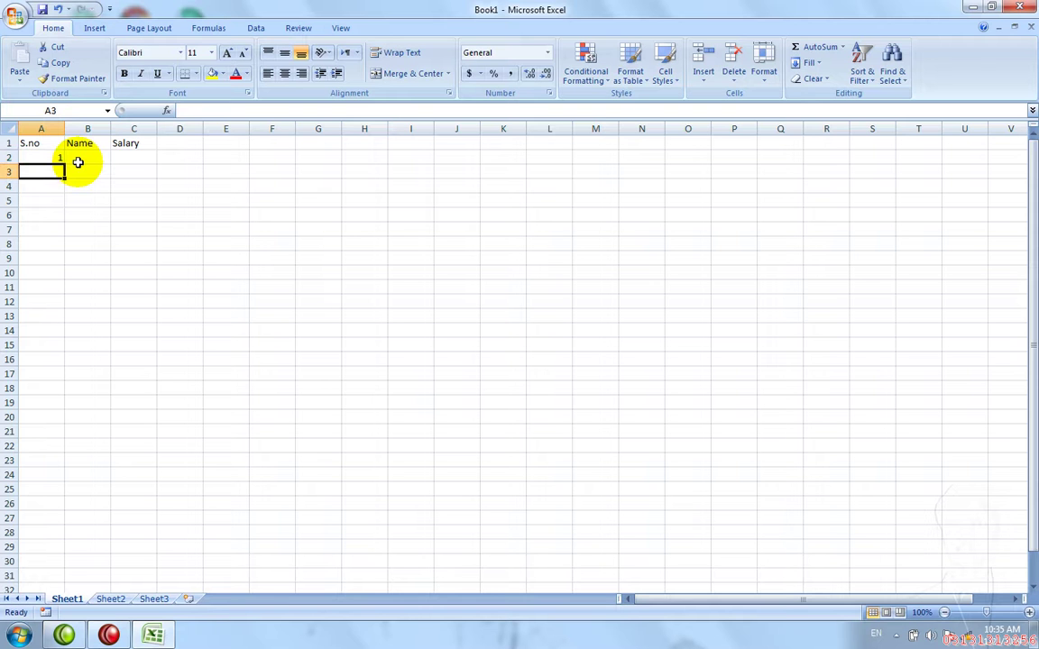
{"action": "left_click", "coordinate": [40, 154]}
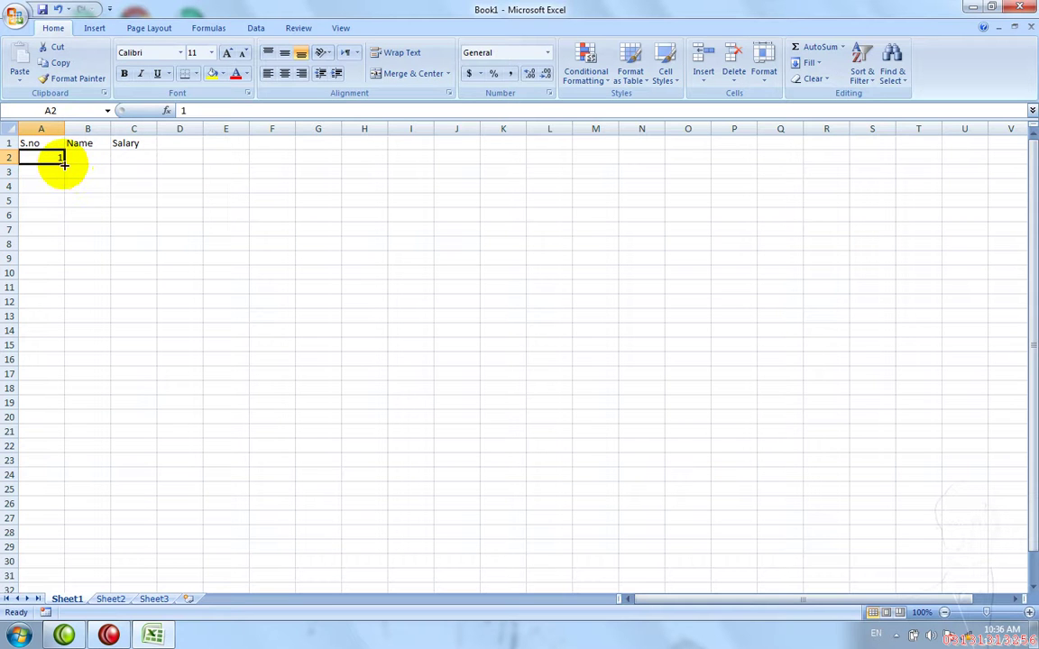
{"action": "mouse_move", "coordinate": [64, 164]}
{"action": "left_mouse_down"}
{"action": "mouse_move", "coordinate": [74, 338]}
{"action": "mouse_move", "coordinate": [66, 452]}
{"action": "left_mouse_up"}
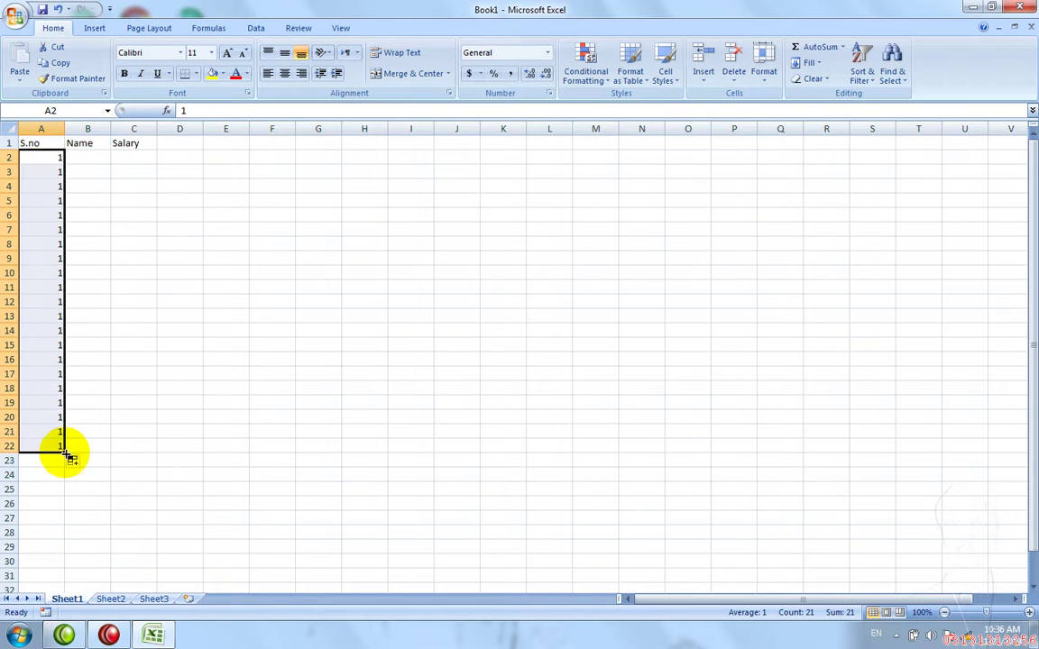
{"action": "left_click", "coordinate": [74, 463]}
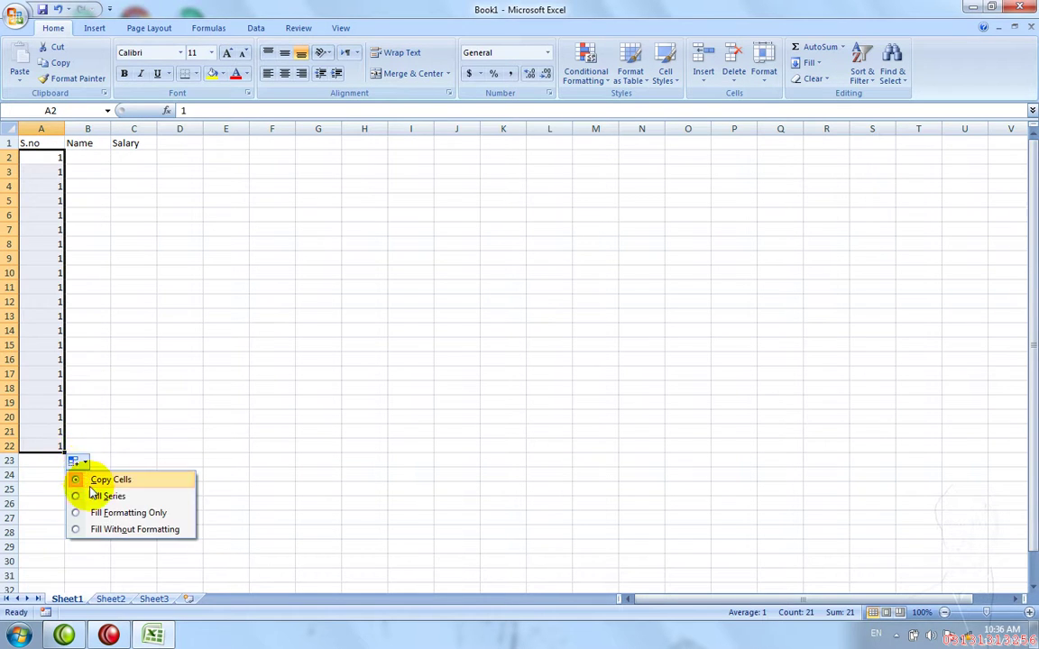
{"action": "left_click", "coordinate": [90, 495]}
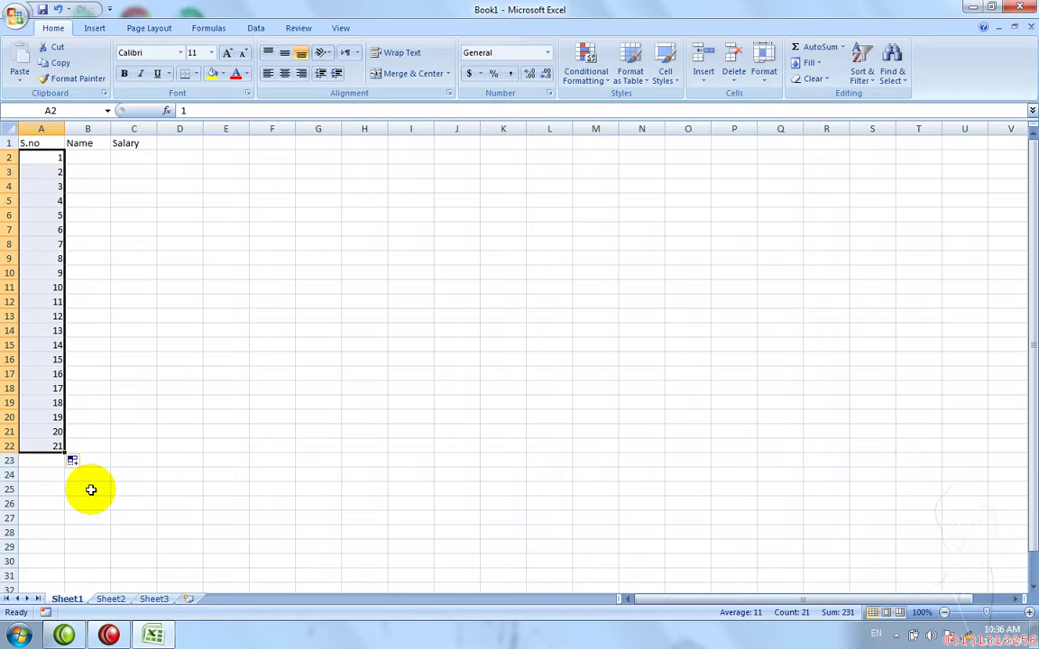
{"action": "key", "text": "ctrl+z"}
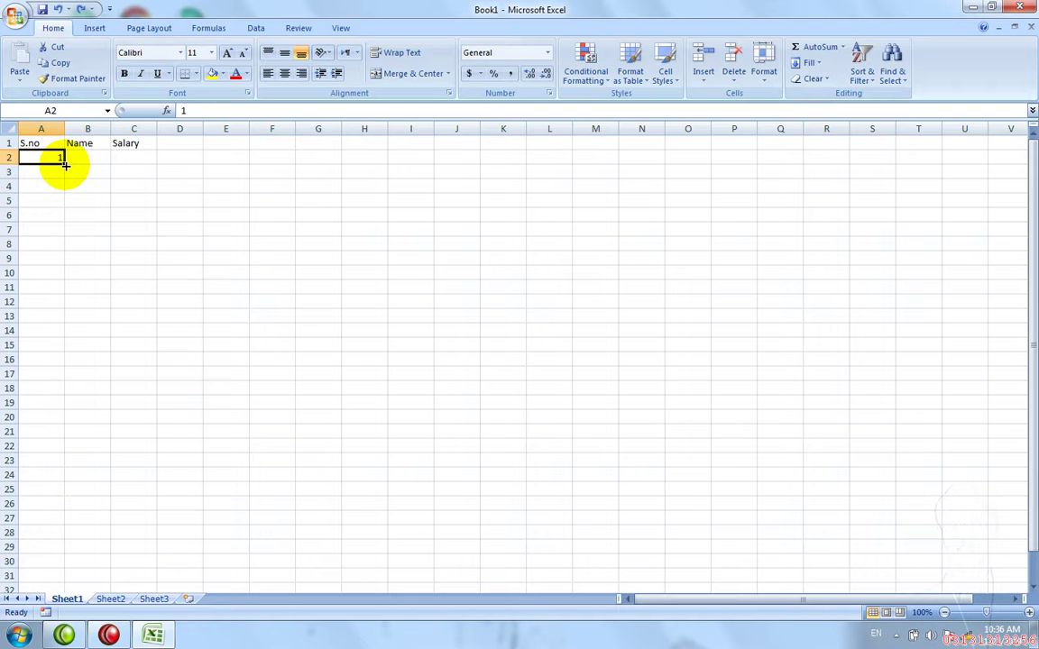
Drag the 1 in A2 down to A24 and convert it to a Fill Series numbering 1–23.
{"action": "left_click_drag", "start_coordinate": [64, 165], "coordinate": [82, 284]}
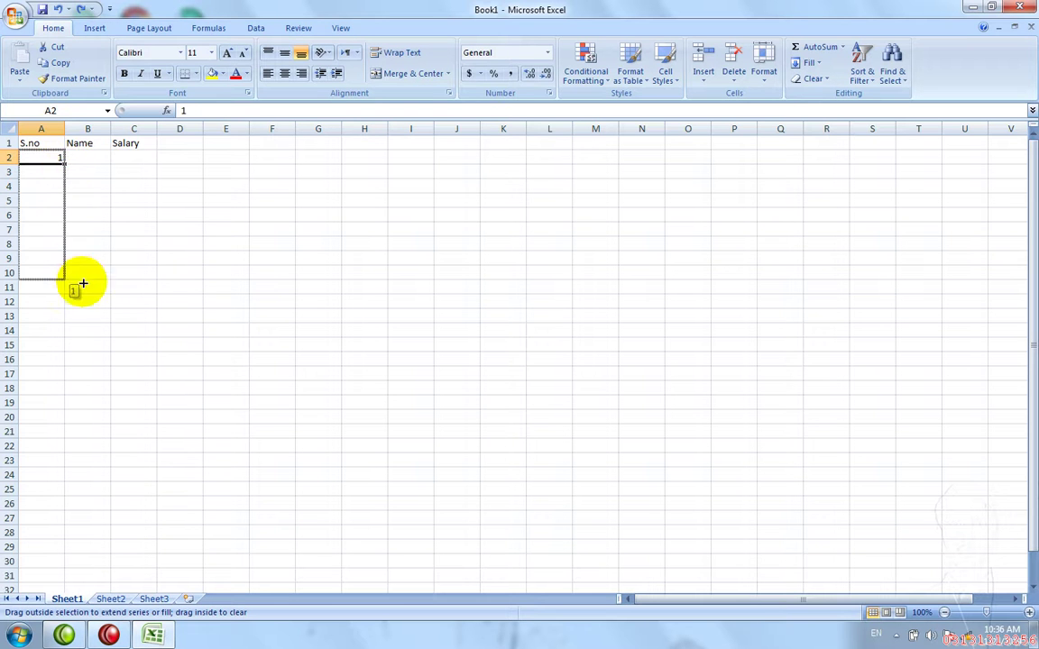
{"action": "left_click_drag", "start_coordinate": [82, 284], "coordinate": [103, 479]}
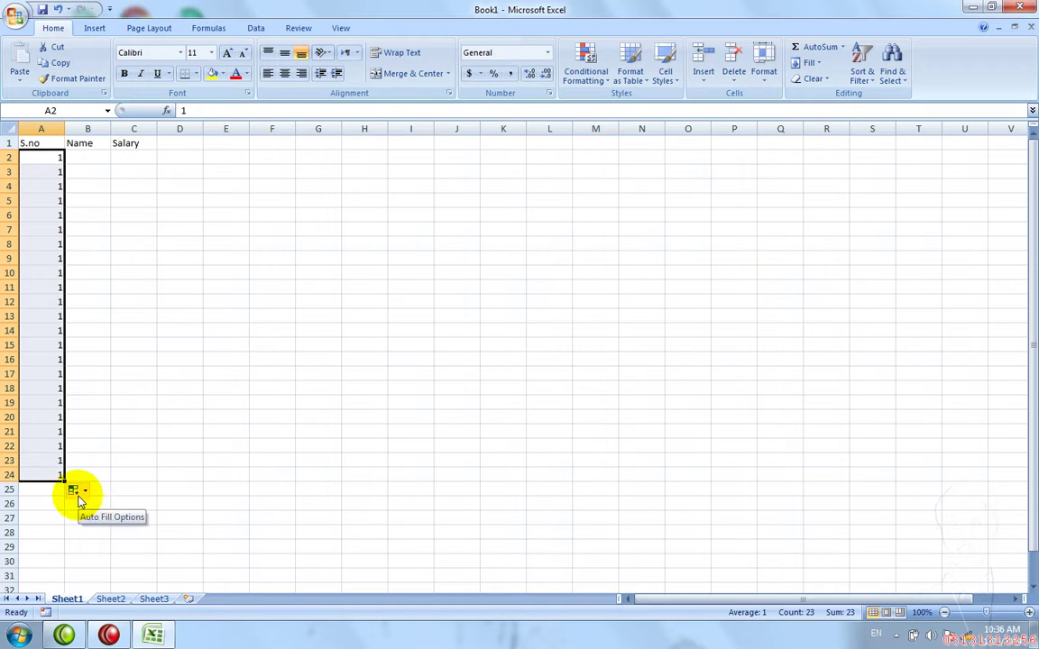
{"action": "left_click", "coordinate": [78, 499]}
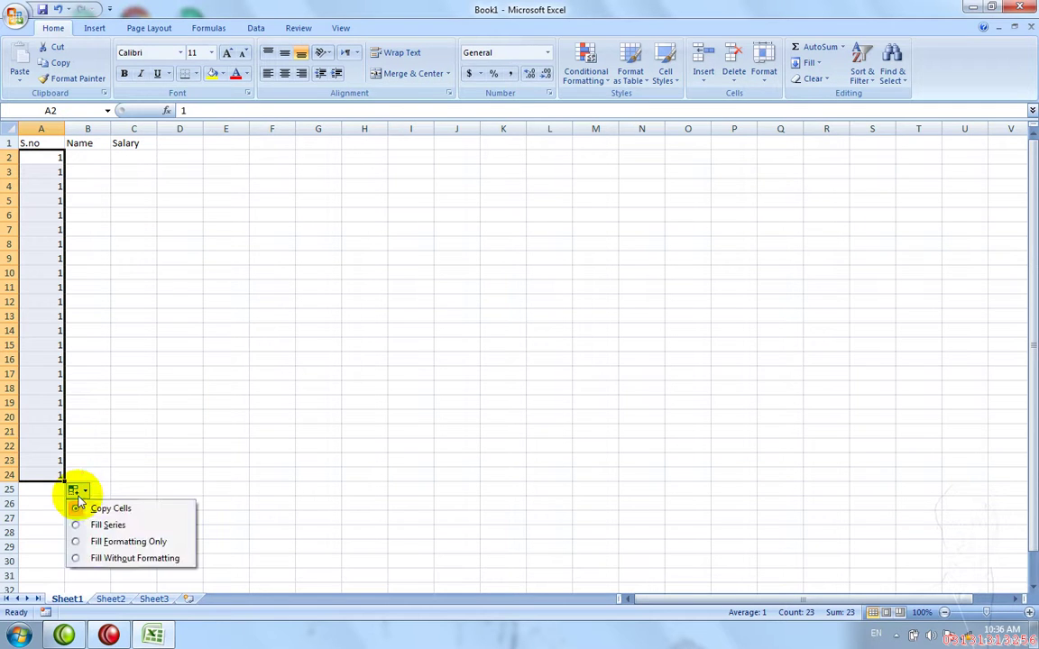
{"action": "left_click", "coordinate": [99, 525]}
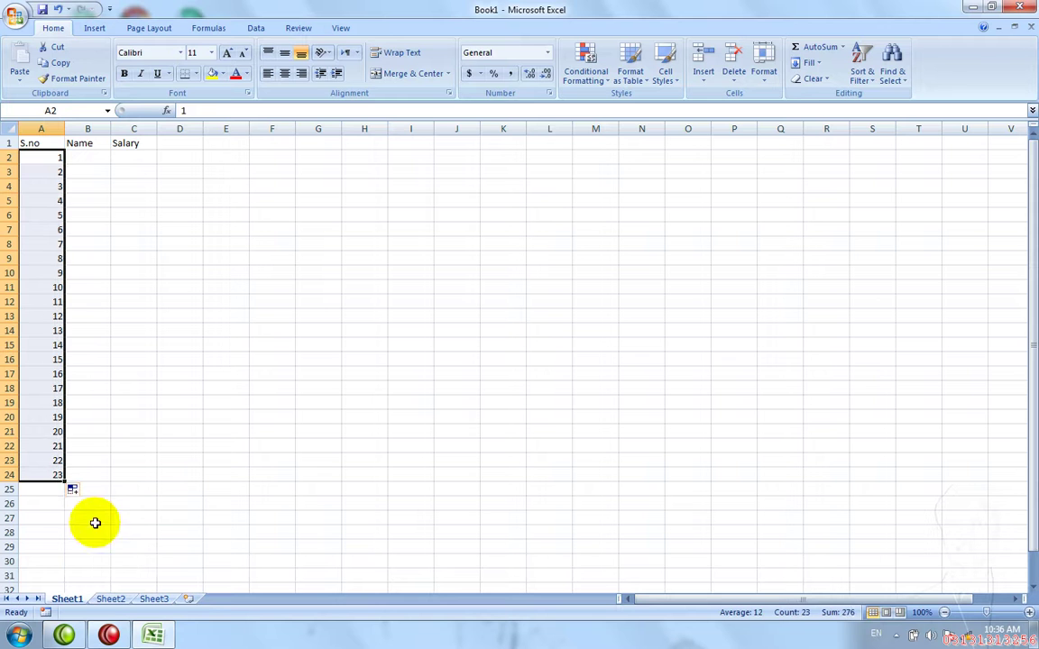
{"action": "left_click", "coordinate": [116, 441]}
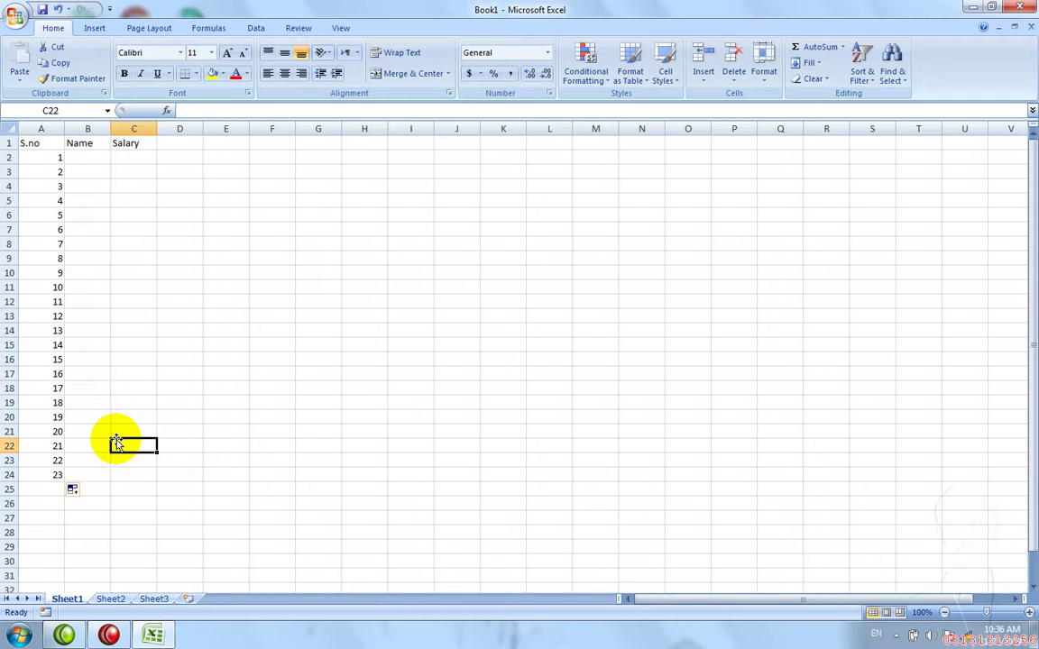
{"action": "key", "text": "Up"}
{"action": "key", "text": "Left"}
Widen the Name column and enter three employee names in B2:B4.
{"action": "key", "text": "Up"}
{"action": "key", "text": "Up"}
{"action": "key", "text": "Up"}
{"action": "key", "text": "Up"}
{"action": "key", "text": "Up"}
{"action": "key", "text": "Up"}
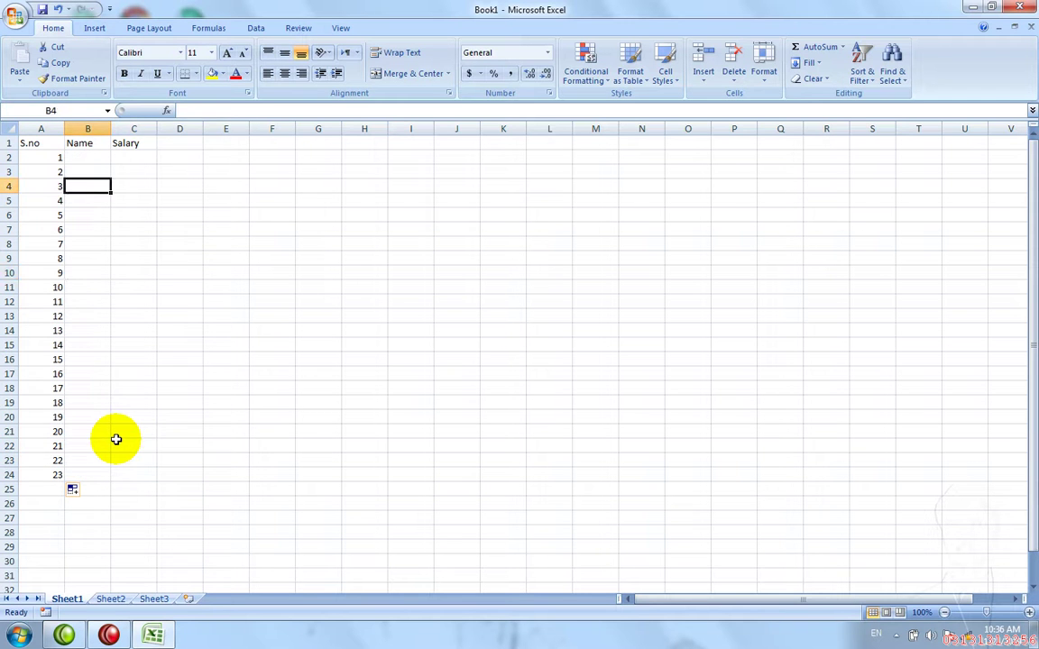
{"action": "left_click_drag", "start_coordinate": [108, 124], "coordinate": [184, 123]}
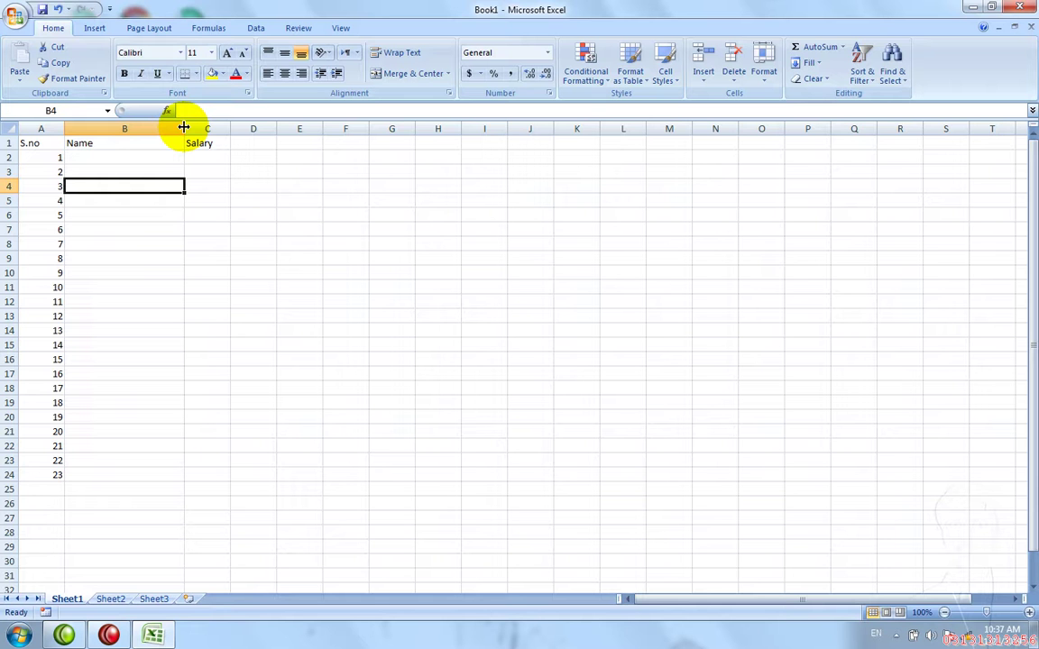
{"action": "left_click", "coordinate": [141, 160]}
{"action": "type", "text": "Asad"}
{"action": "key", "text": "Return"}
{"action": "type", "text": "Fawad"}
{"action": "key", "text": "Return"}
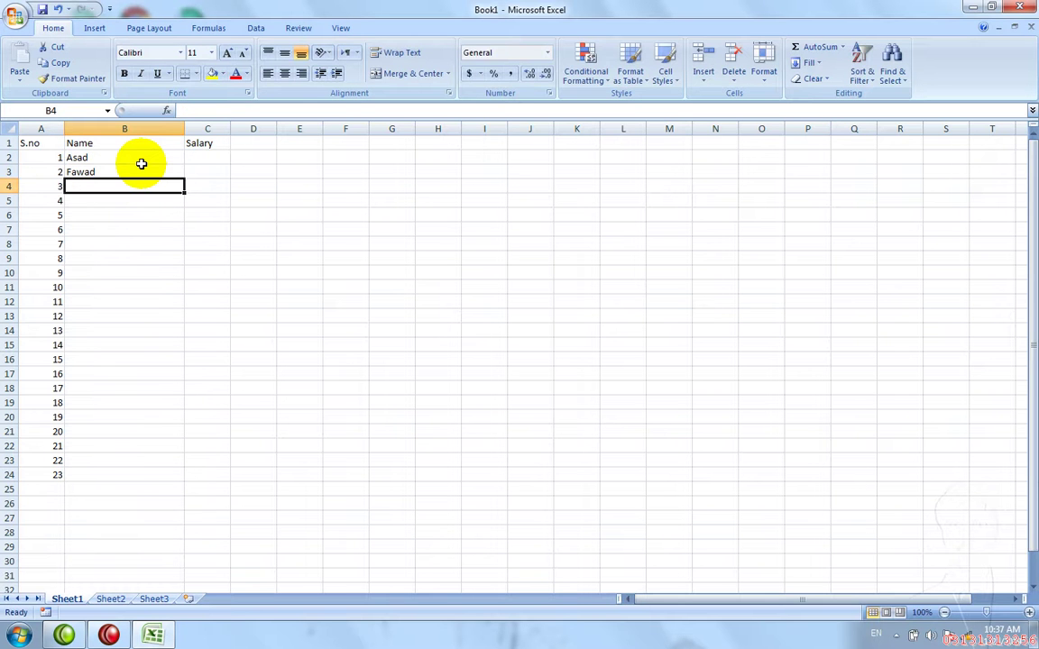
{"action": "type", "text": "Jan"}
{"action": "key", "text": "Tab"}
Enter salaries 45, 435 and 435 in C2:C4, then select the whole sheet.
{"action": "type", "text": "435"}
{"action": "key", "text": "Up"}
{"action": "key", "text": "Up"}
{"action": "type", "text": "45"}
{"action": "key", "text": "Tab"}
{"action": "key", "text": "Return"}
{"action": "key", "text": "Down"}
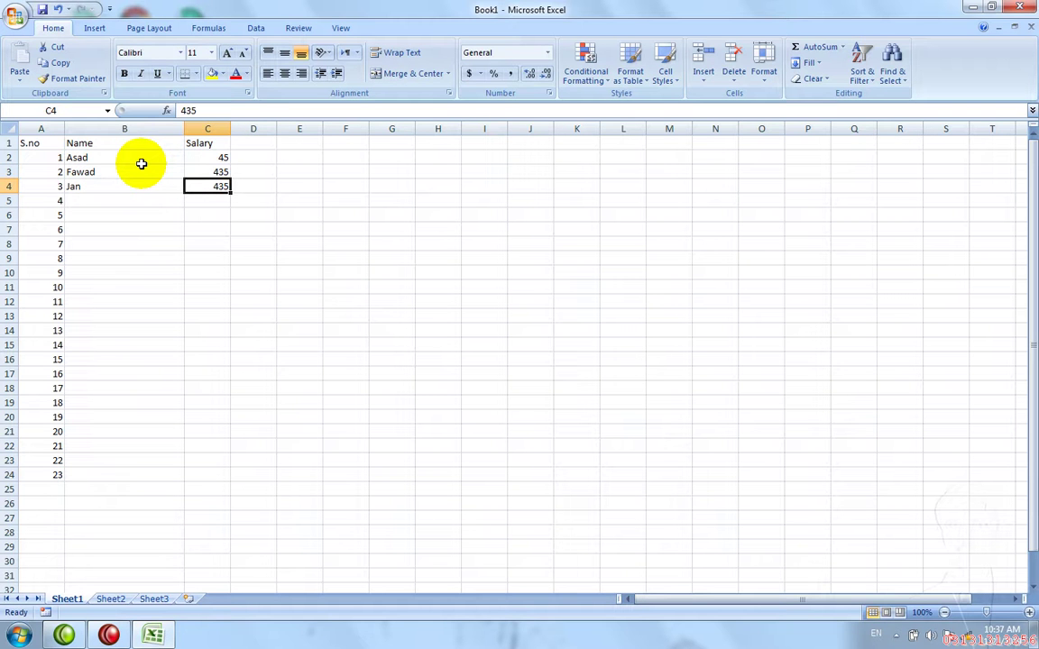
{"action": "key", "text": "Left"}
{"action": "key", "text": "Up"}
{"action": "key", "text": "Up"}
{"action": "key", "text": "Left"}
{"action": "key", "text": "Right"}
{"action": "key", "text": "Right"}
{"action": "key", "text": "Right"}
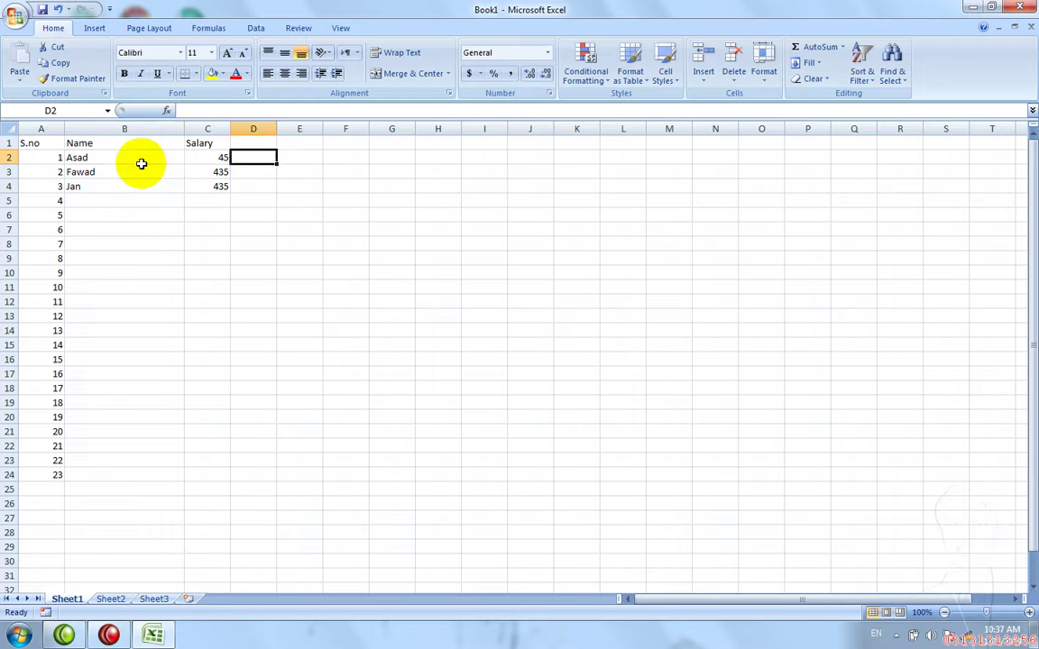
{"action": "key", "text": "ctrl+a"}
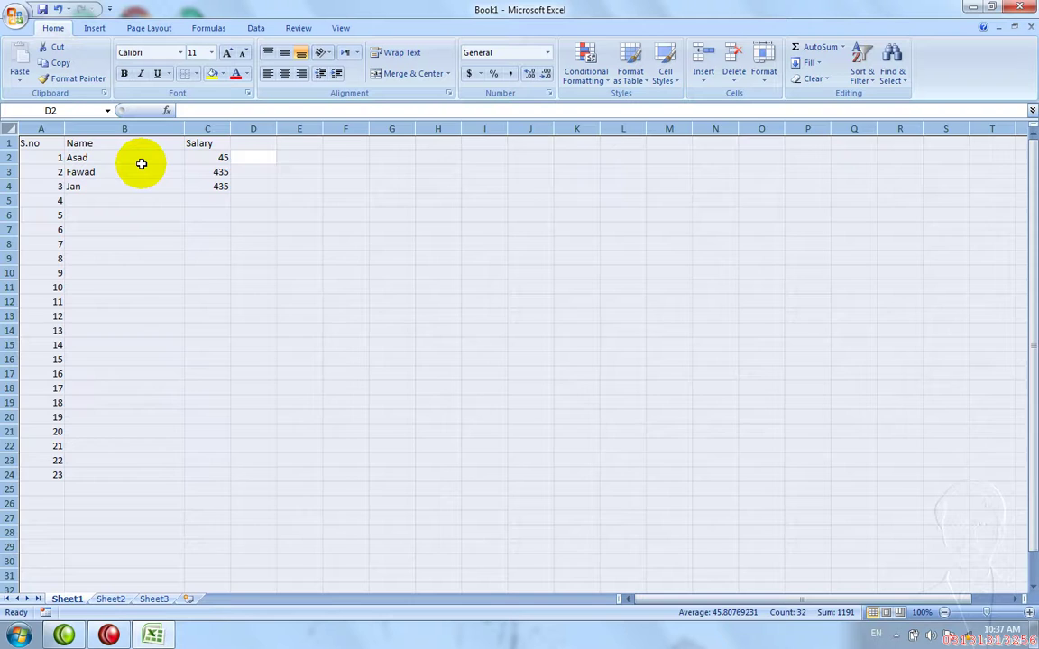
Move among the table cells, repeatedly selecting the filled region A1:C24 with Ctrl+A.
{"action": "key", "text": "Down"}
{"action": "key", "text": "Left"}
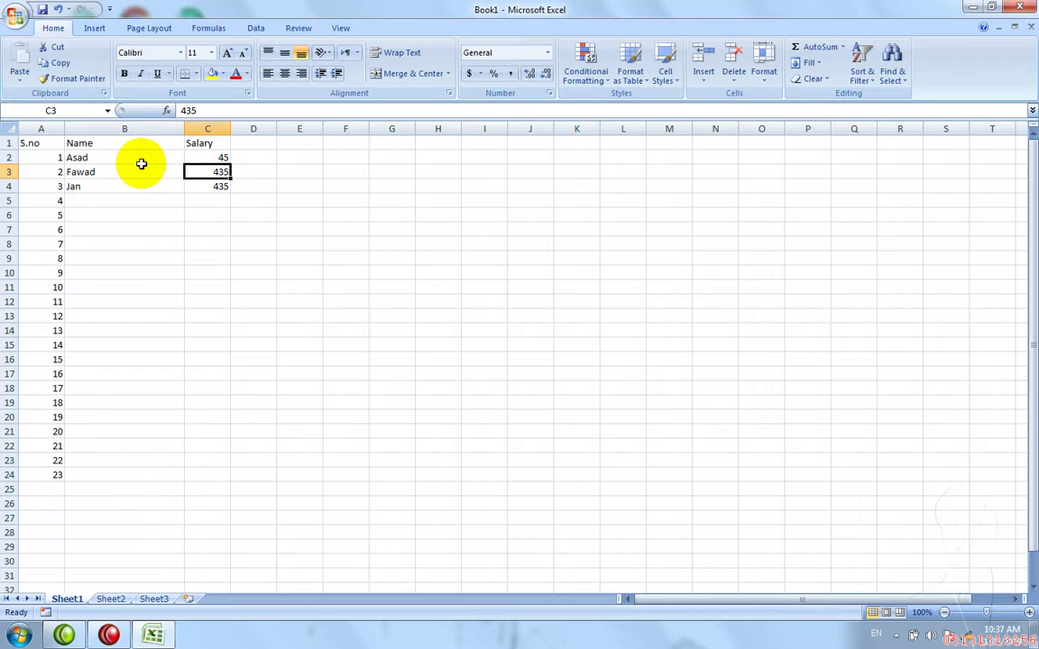
{"action": "key", "text": "ctrl+a"}
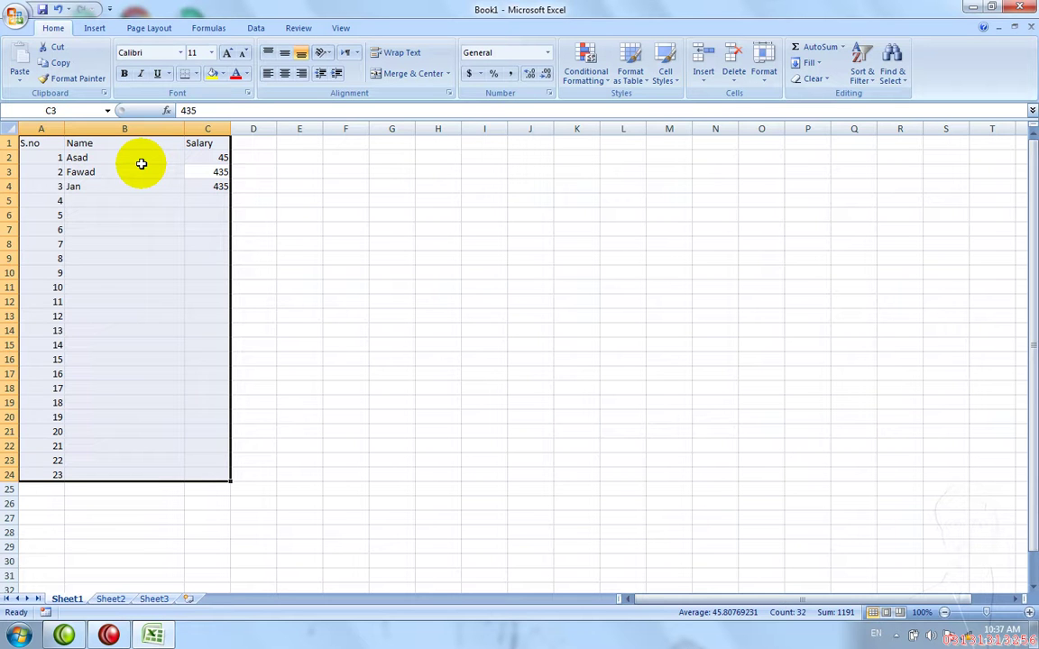
{"action": "key", "text": "Down"}
{"action": "key", "text": "Left"}
{"action": "key", "text": "Left"}
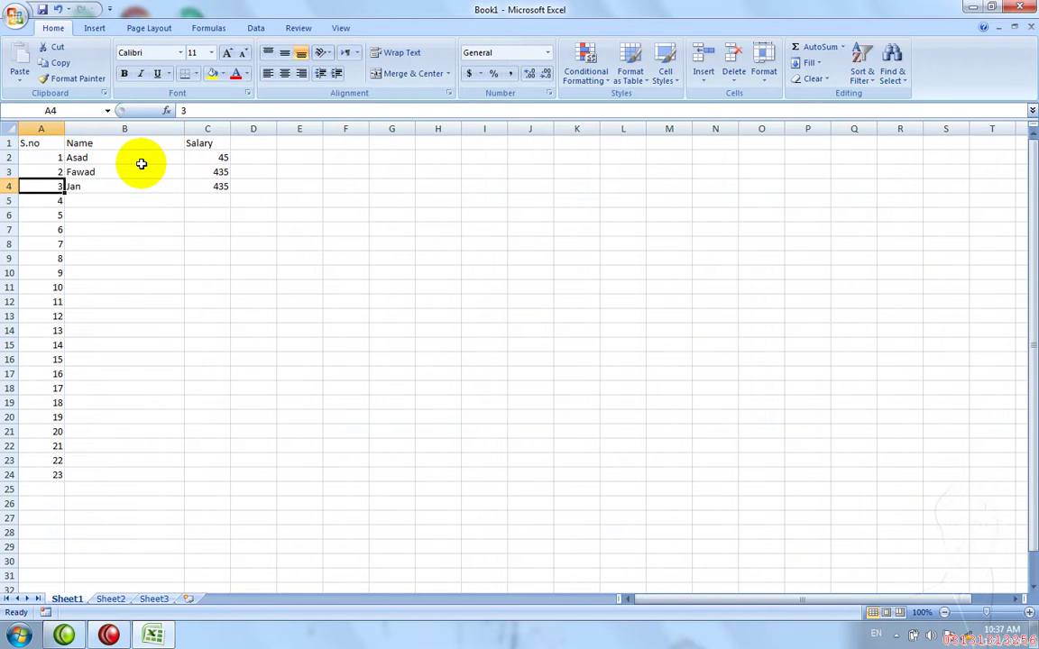
{"action": "key", "text": "ctrl+a"}
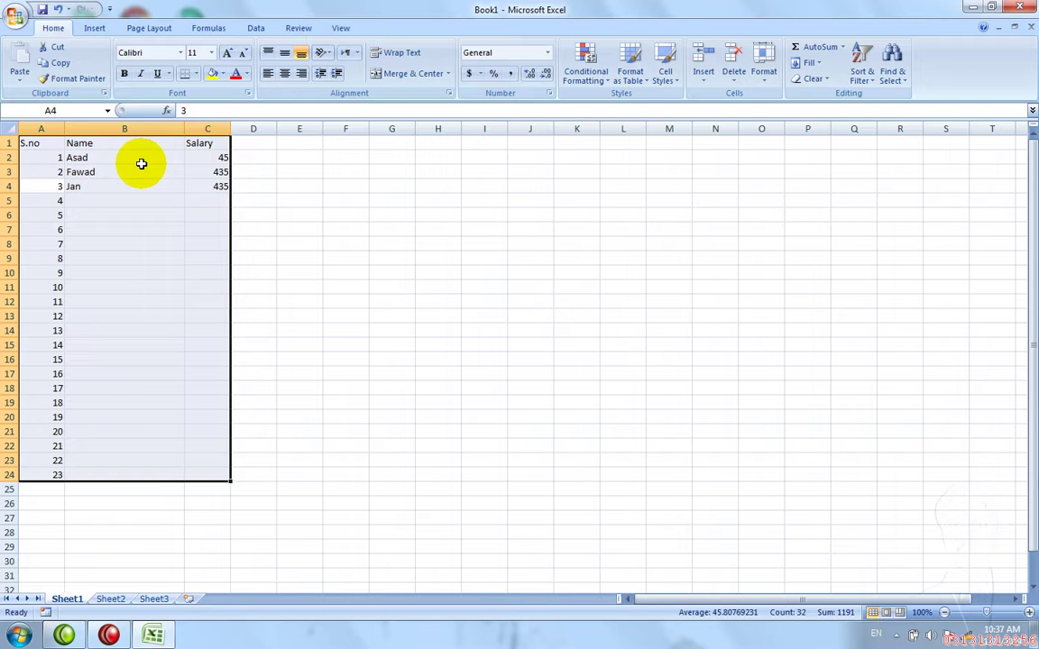
{"action": "key", "text": "Down"}
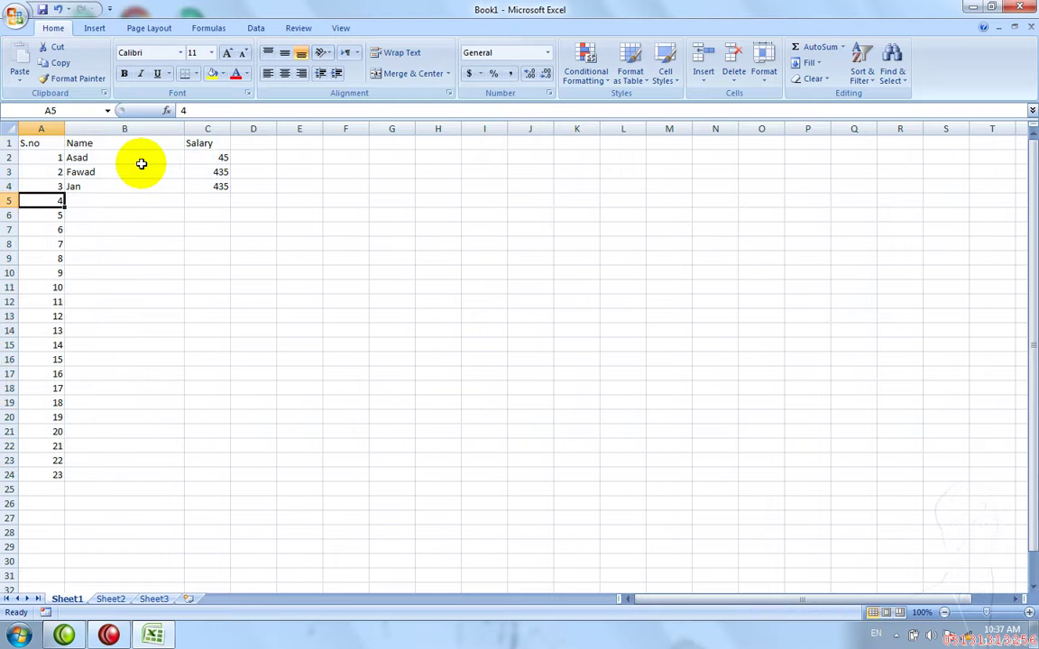
{"action": "key", "text": "shift+Up"}
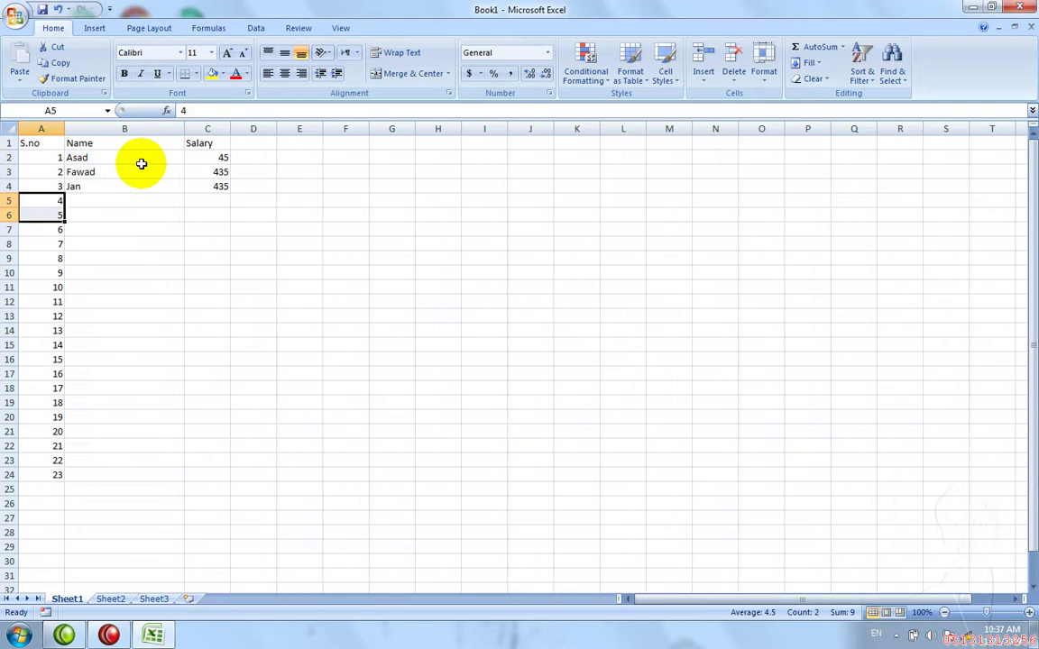
{"action": "key", "text": "Up"}
{"action": "key", "text": "ctrl+a"}
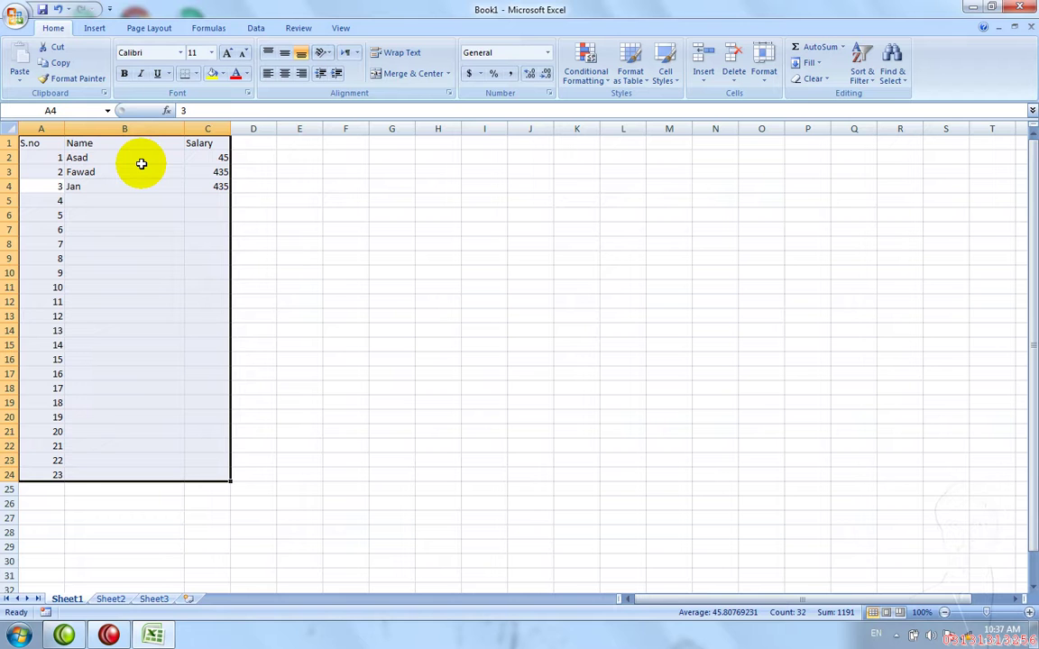
Clear the leftover serial numbers from A5 to A24, then select the table A1:C4.
{"action": "key", "text": "Down"}
{"action": "key", "text": "shift+Down"}
{"action": "key", "text": "shift+Down"}
{"action": "key", "text": "shift+Down"}
{"action": "key", "text": "shift+Down"}
{"action": "key", "text": "shift+Down"}
{"action": "key", "text": "shift+Down"}
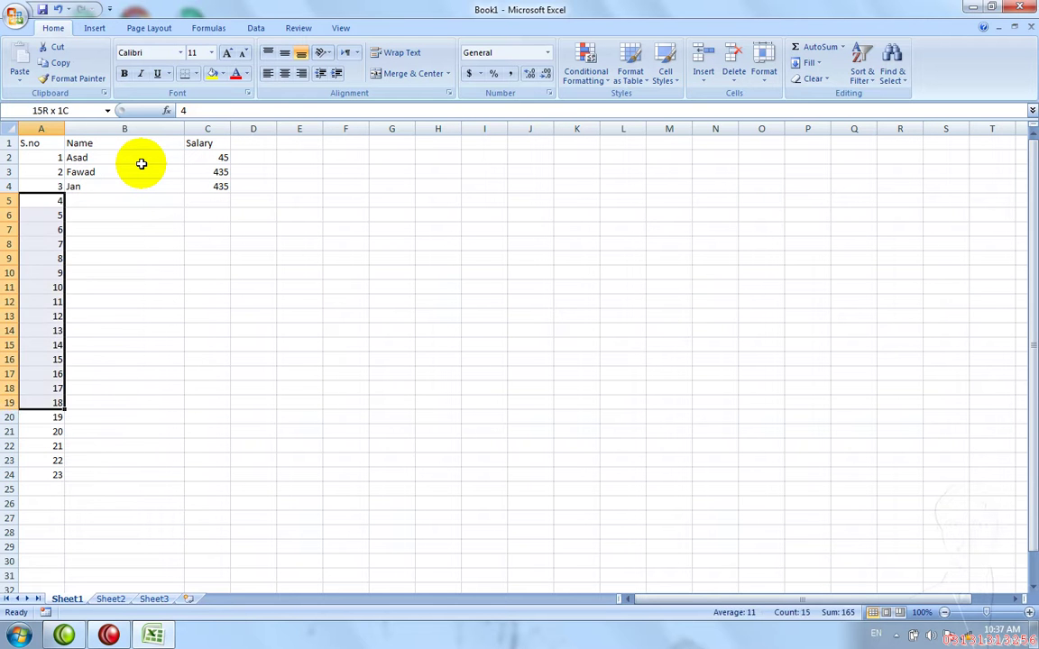
{"action": "key", "text": "shift+Down"}
{"action": "key", "text": "shift+Down"}
{"action": "key", "text": "shift+Down"}
{"action": "key", "text": "Delete"}
{"action": "key", "text": "Up"}
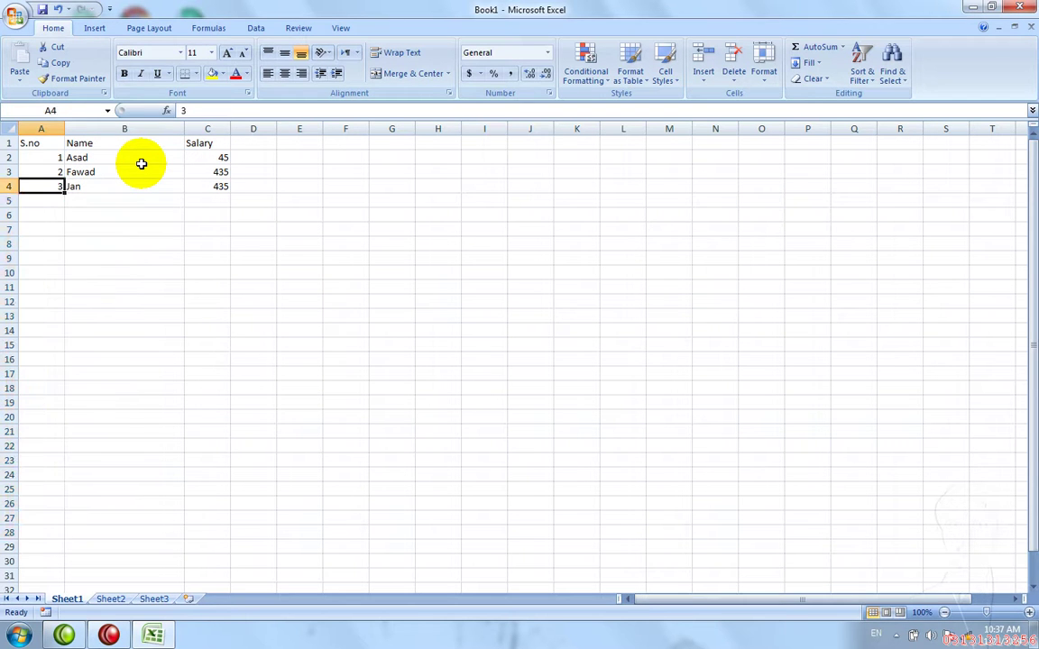
{"action": "key", "text": "ctrl+a"}
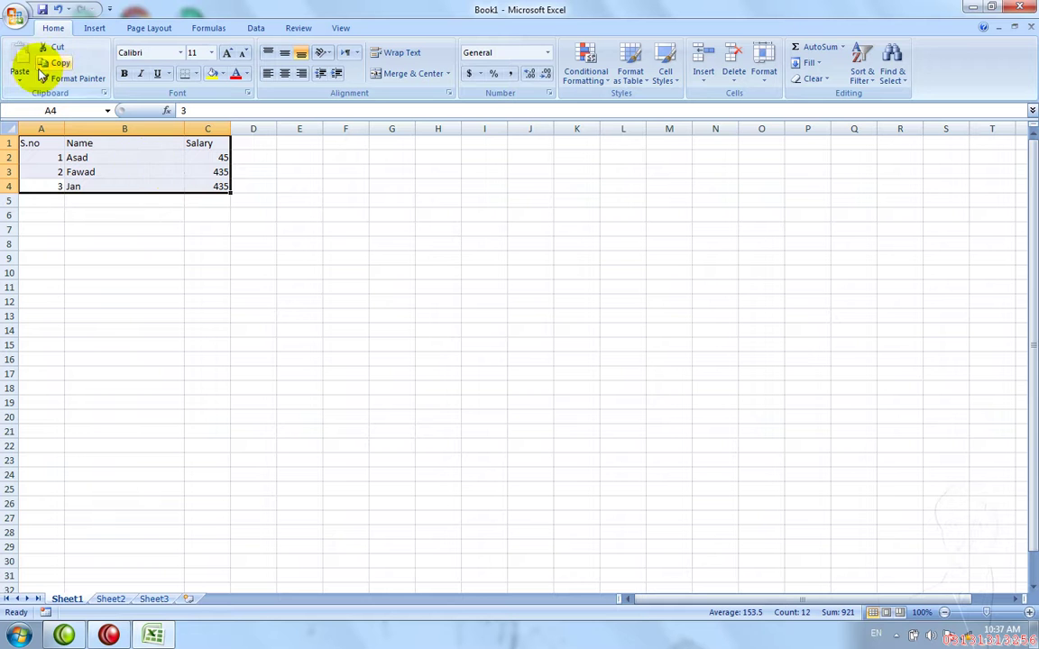
Copy the A1:C4 table and browse the Paste dropdown options without pasting.
{"action": "left_click", "coordinate": [40, 71]}
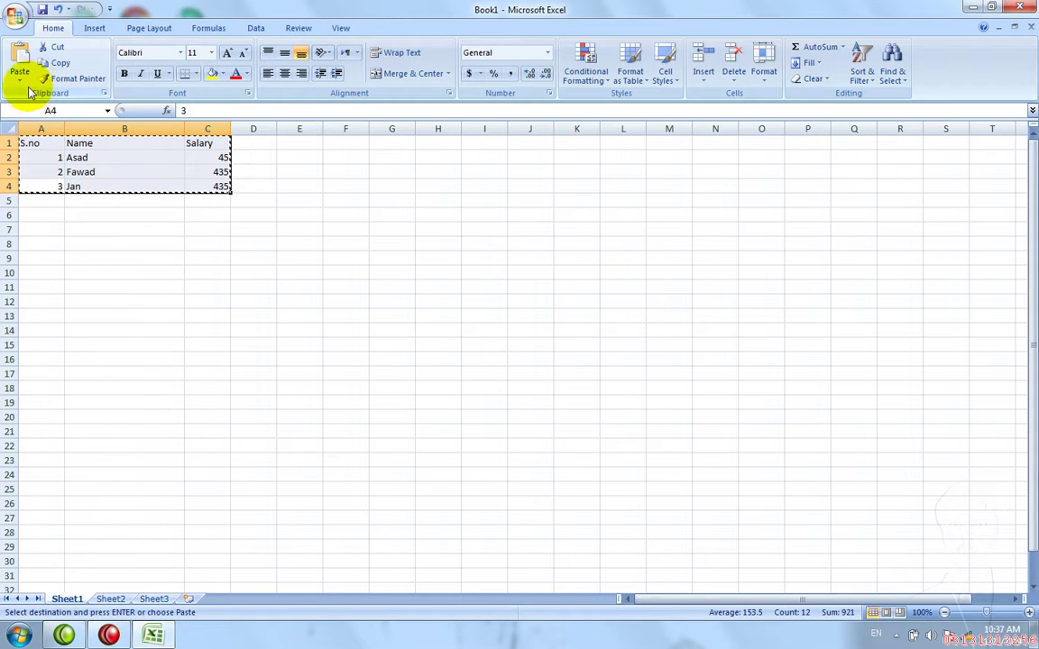
{"action": "left_click", "coordinate": [20, 79]}
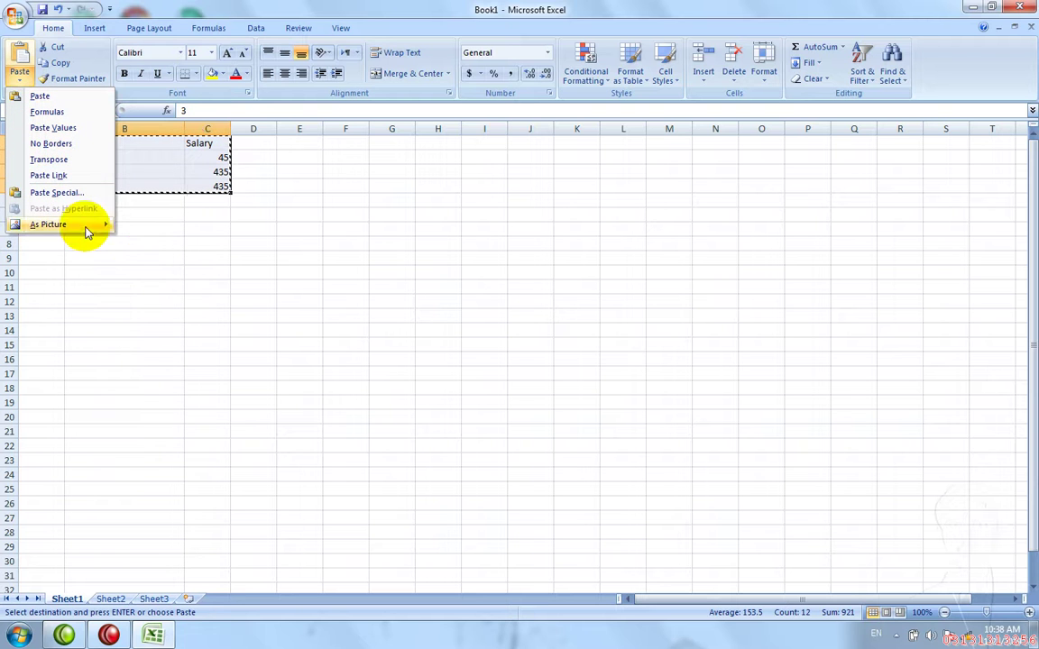
{"action": "mouse_move", "coordinate": [54, 225]}
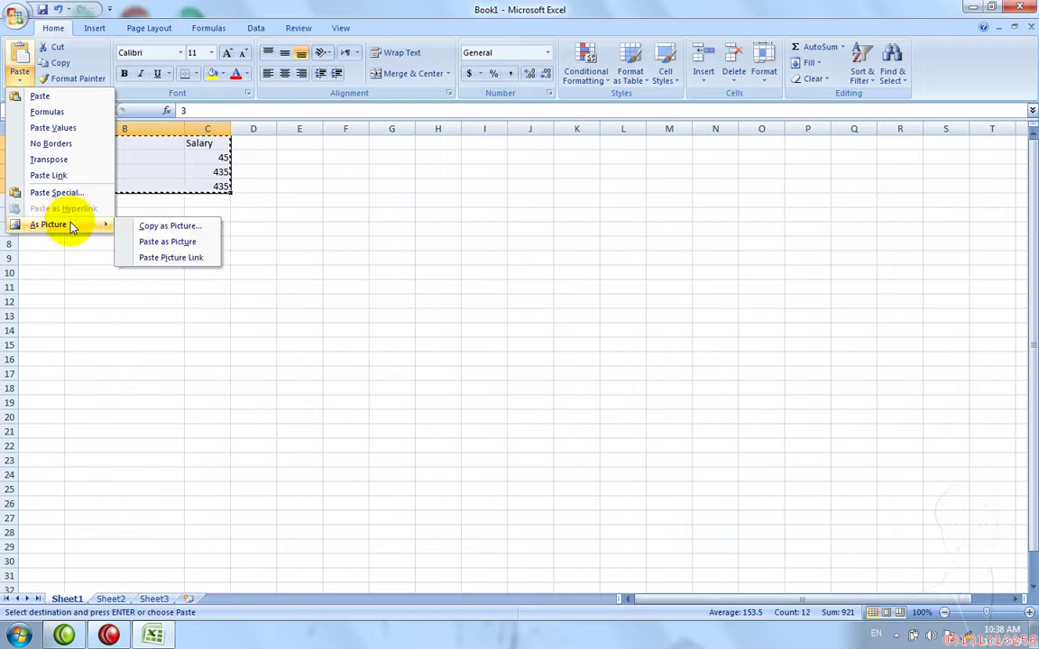
{"action": "left_click", "coordinate": [104, 289]}
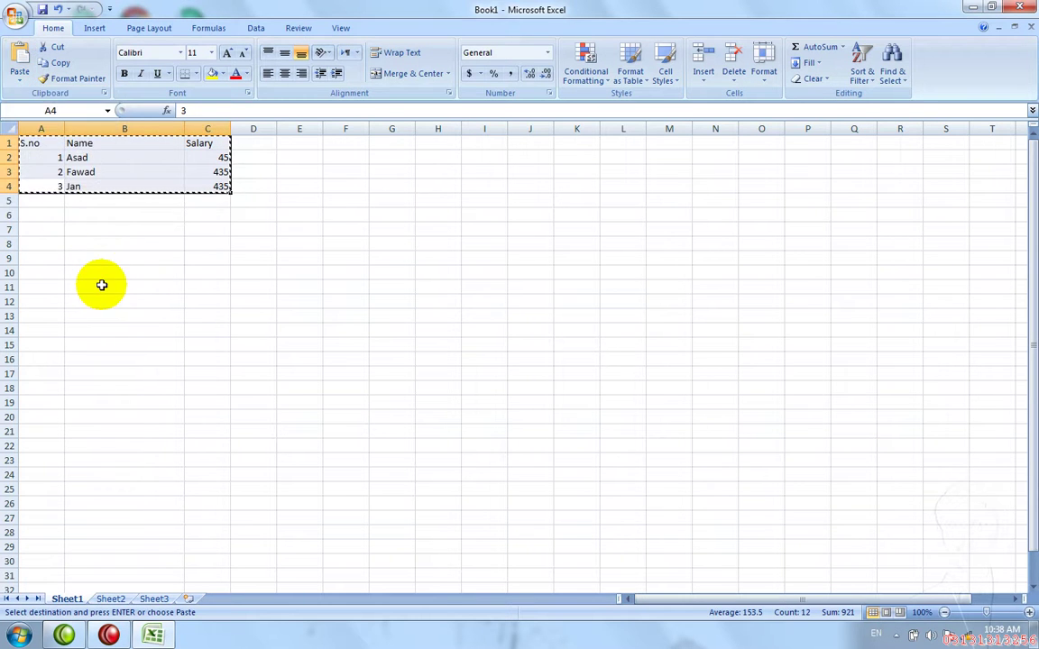
Enter serial numbers 4 and 5 in A5 and A6.
{"action": "left_click", "coordinate": [52, 203]}
{"action": "type", "text": "4"}
{"action": "key", "text": "Return"}
{"action": "type", "text": "5"}
{"action": "key", "text": "Up"}
Fill in the two employee names in B5 and B6.
{"action": "key", "text": "Right"}
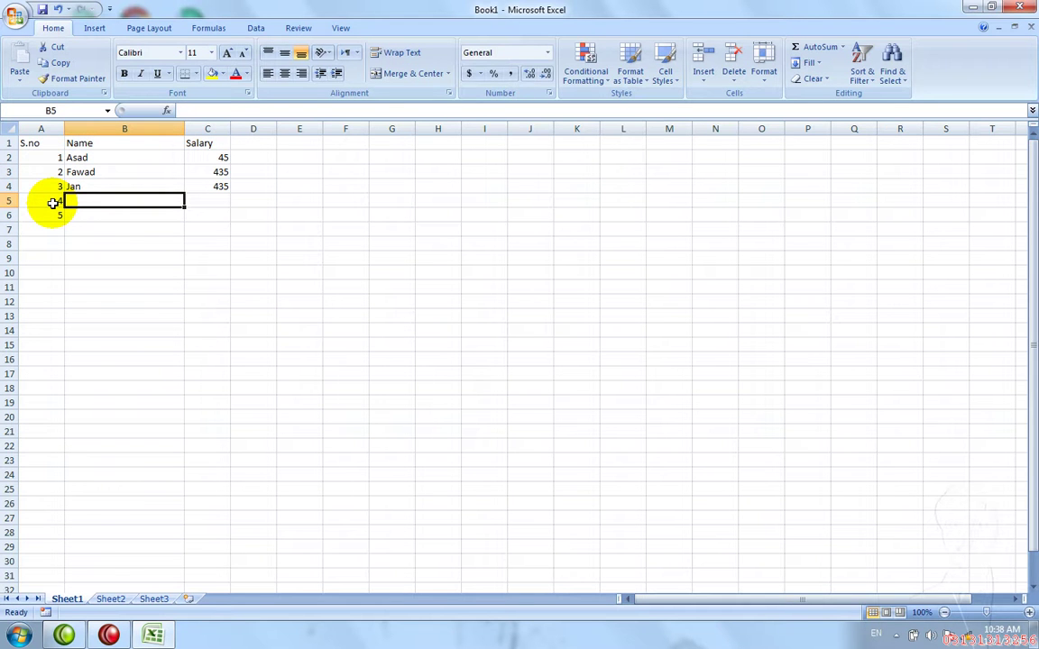
{"action": "type", "text": "Ali"}
{"action": "key", "text": "Return"}
{"action": "type", "text": "F"}
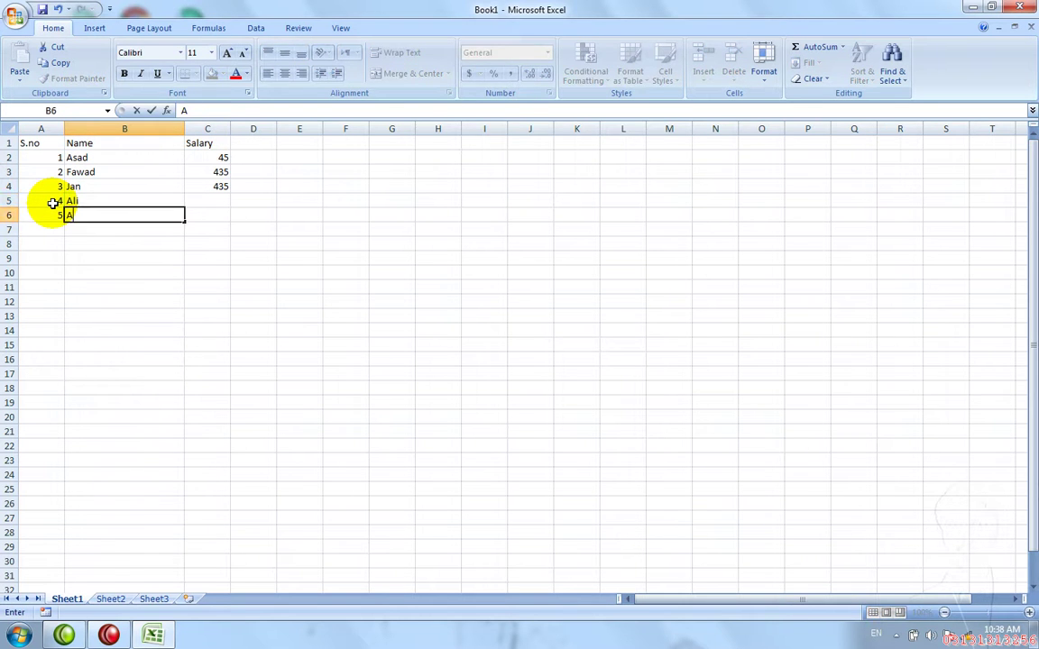
{"action": "key", "text": "BackSpace"}
{"action": "key", "text": "BackSpace"}
{"action": "type", "text": "Jaml"}
{"action": "key", "text": "Tab"}
{"action": "key", "text": "shift+Tab"}
{"action": "type", "text": "F"}
{"action": "key", "text": "Tab"}
Enter salaries 56 in C5 and 54 in C6.
{"action": "type", "text": "54"}
{"action": "key", "text": "Up"}
{"action": "type", "text": "56"}
{"action": "key", "text": "Tab"}
{"action": "key", "text": "Return"}
{"action": "key", "text": "Return"}
{"action": "key", "text": "Home"}
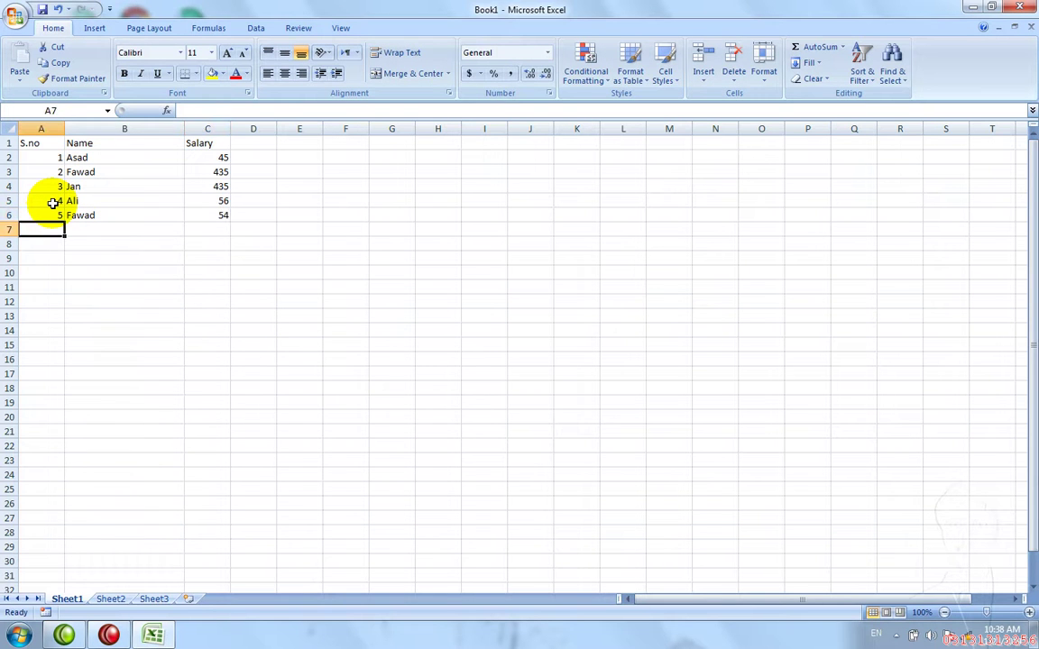
Cancel the accidental Create Table dialog and enter the label 'Total' in A7.
{"action": "key", "text": "ctrl+t"}
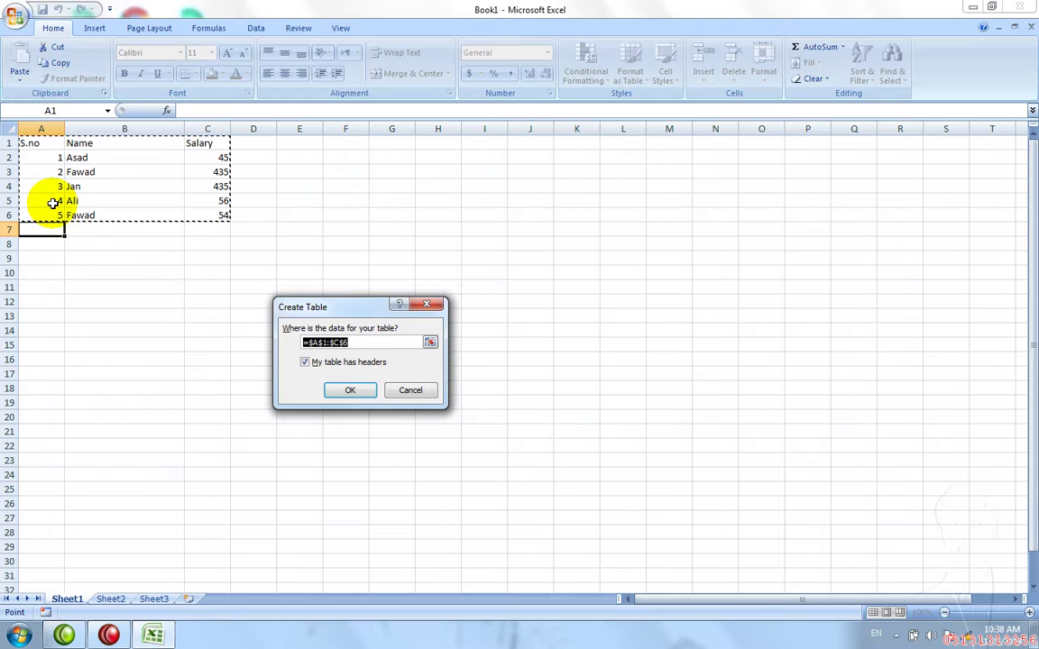
{"action": "key", "text": "Escape"}
{"action": "type", "text": "Total"}
{"action": "key", "text": "Tab"}
{"action": "key", "text": "Tab"}
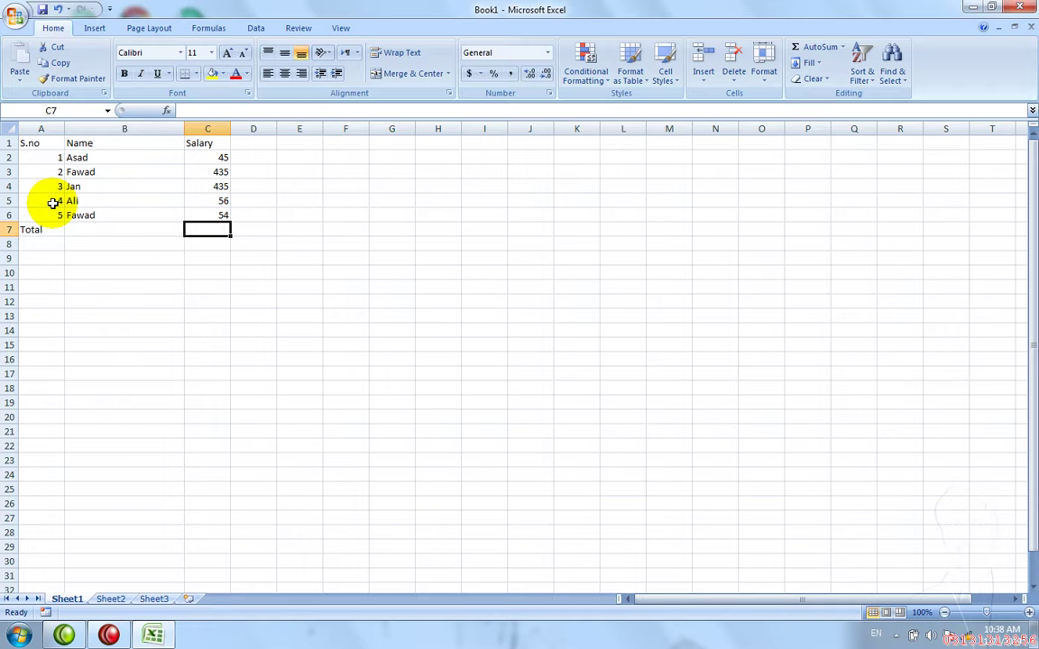
Enter =SUM(C2:C6) in C7 so the salary total shows 1025.
{"action": "type", "text": "="}
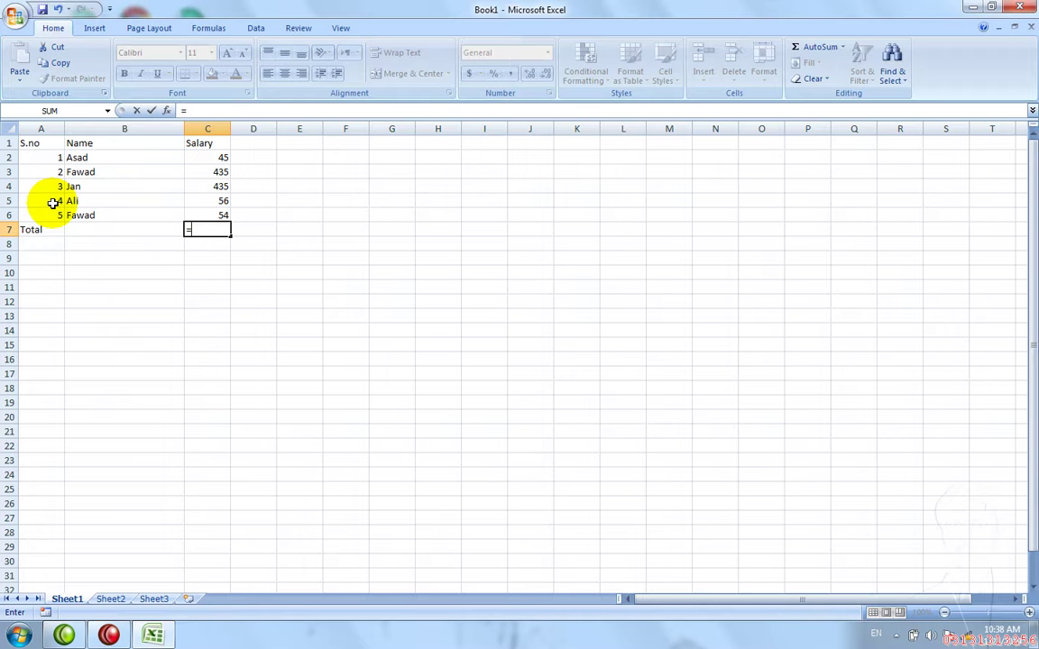
{"action": "type", "text": "sum"}
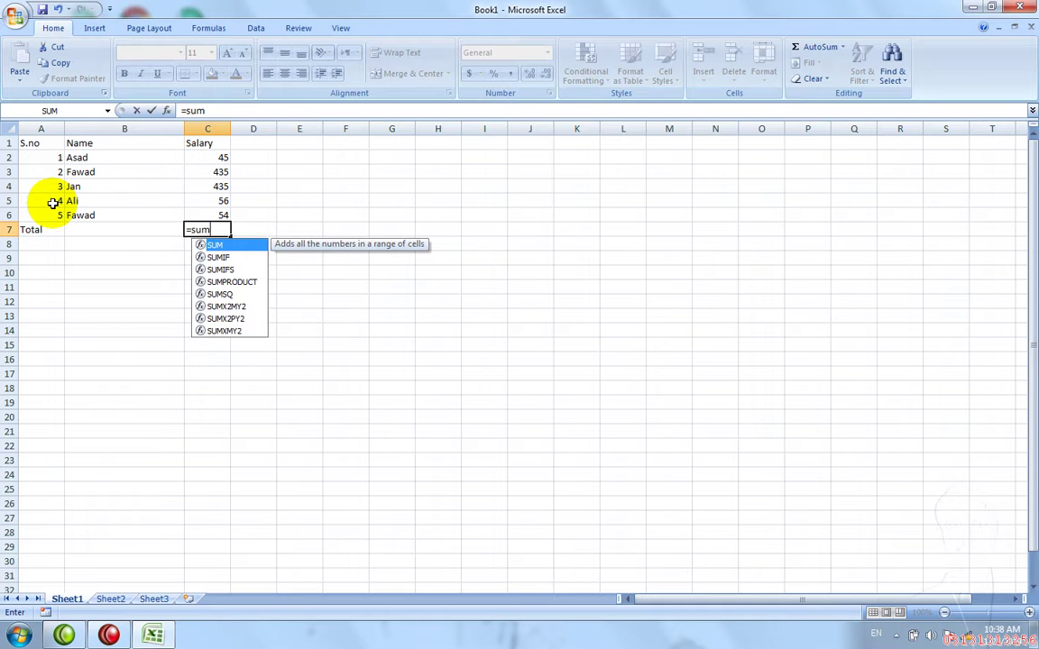
{"action": "type", "text": "("}
{"action": "key", "text": "BackSpace"}
{"action": "type", "text": "("}
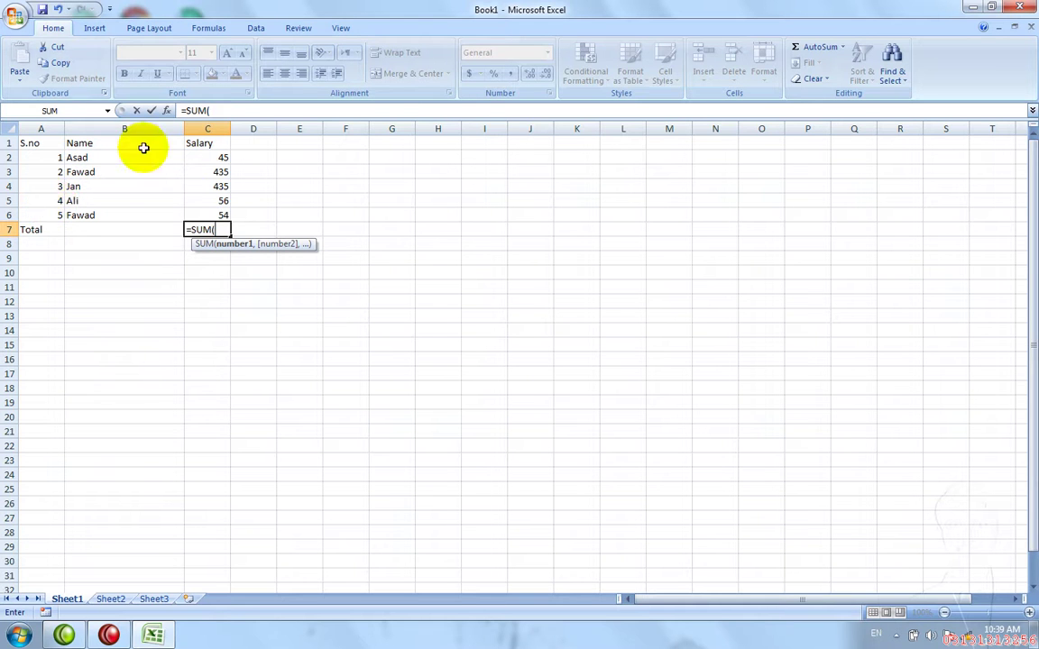
{"action": "left_click_drag", "start_coordinate": [196, 156], "coordinate": [206, 209]}
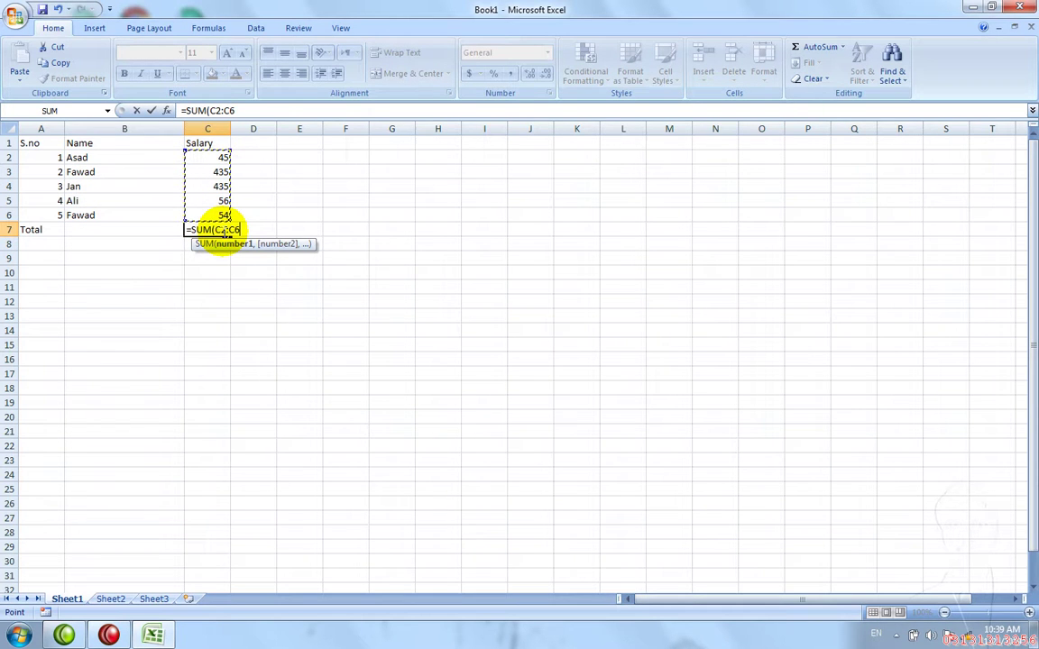
{"action": "type", "text": ")"}
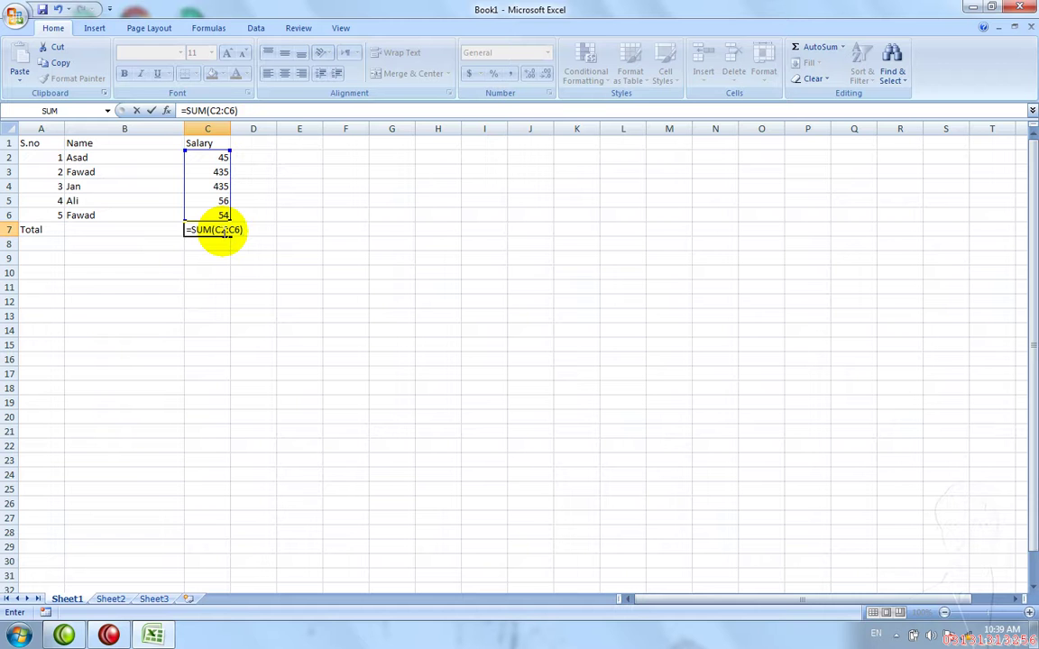
{"action": "key", "text": "Return"}
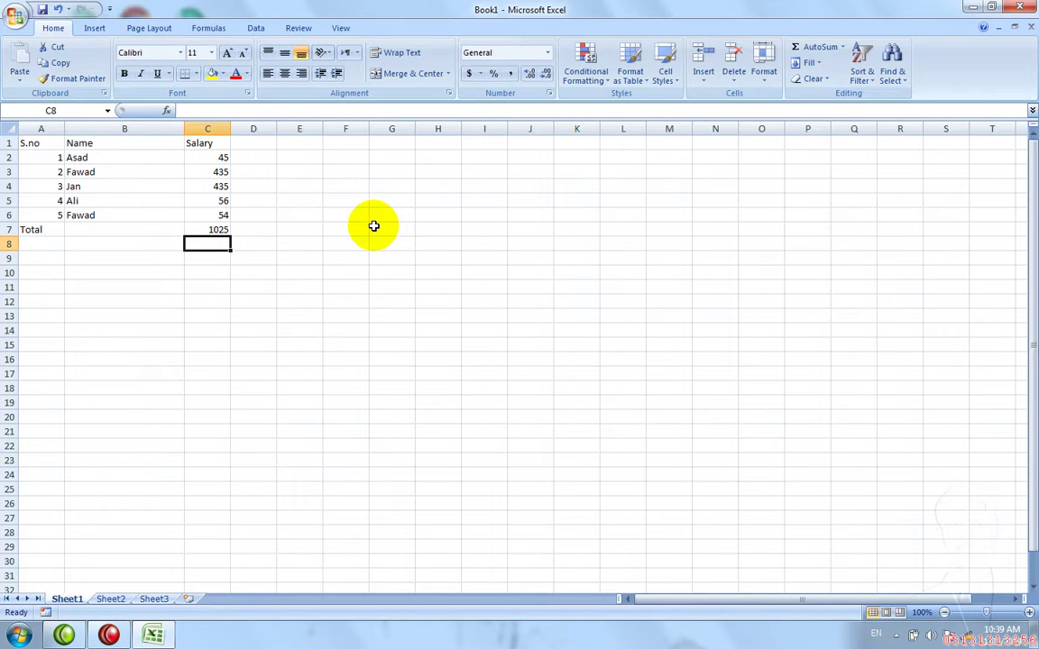
{"action": "key", "text": "Up"}
{"action": "key", "text": "Up"}
{"action": "key", "text": "Up"}
{"action": "key", "text": "Up"}
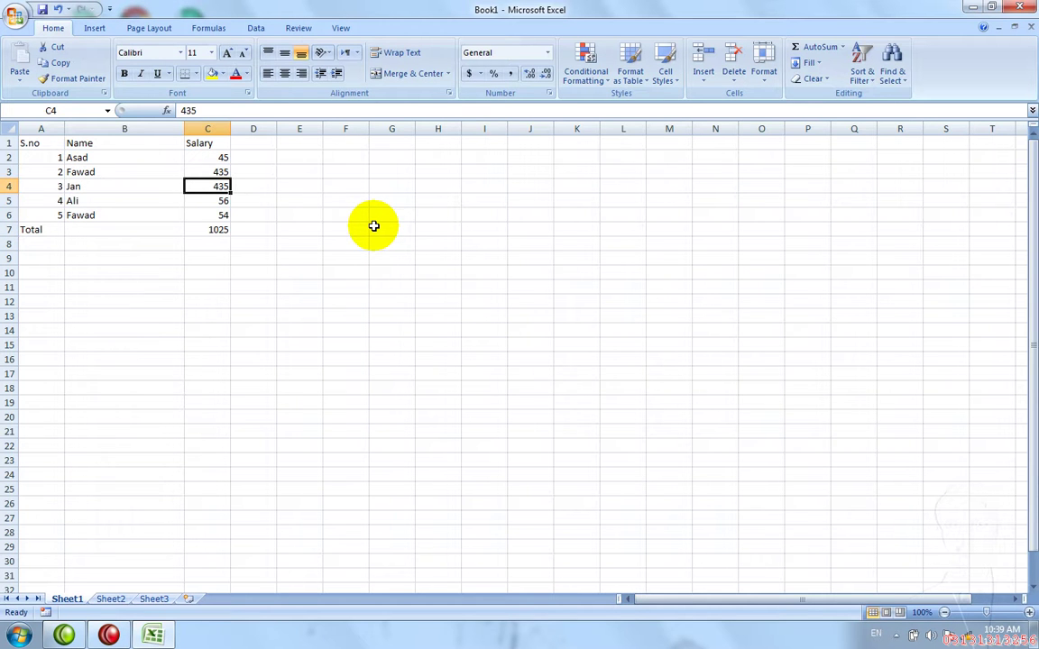
{"action": "key", "text": "Down"}
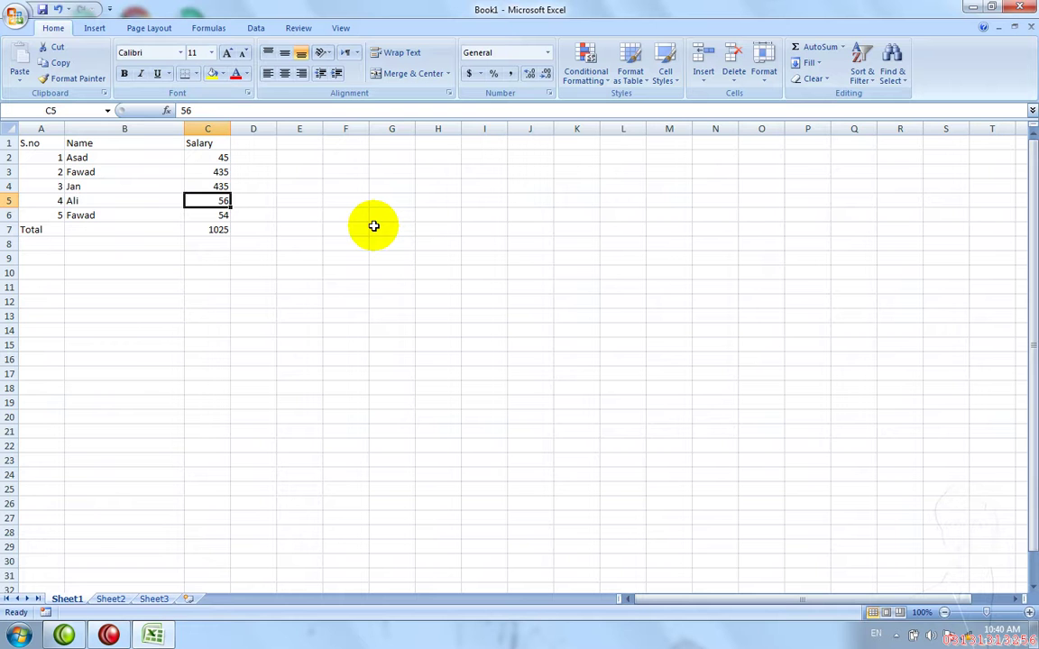
Change the salary in C5 to 567 and in C2 to 555.
{"action": "type", "text": "567"}
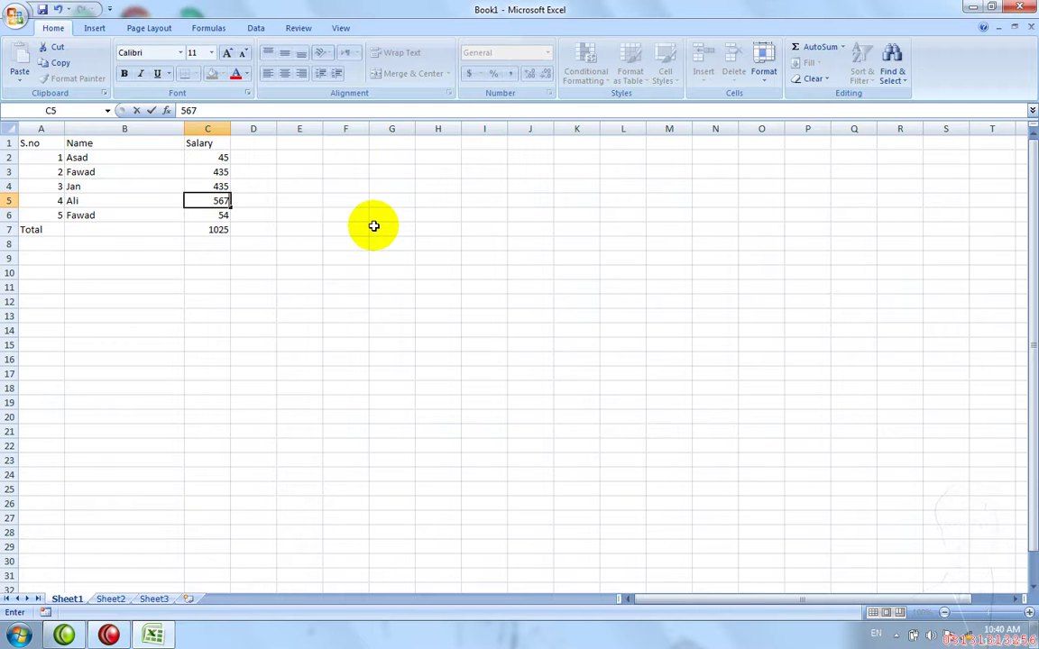
{"action": "key", "text": "Up"}
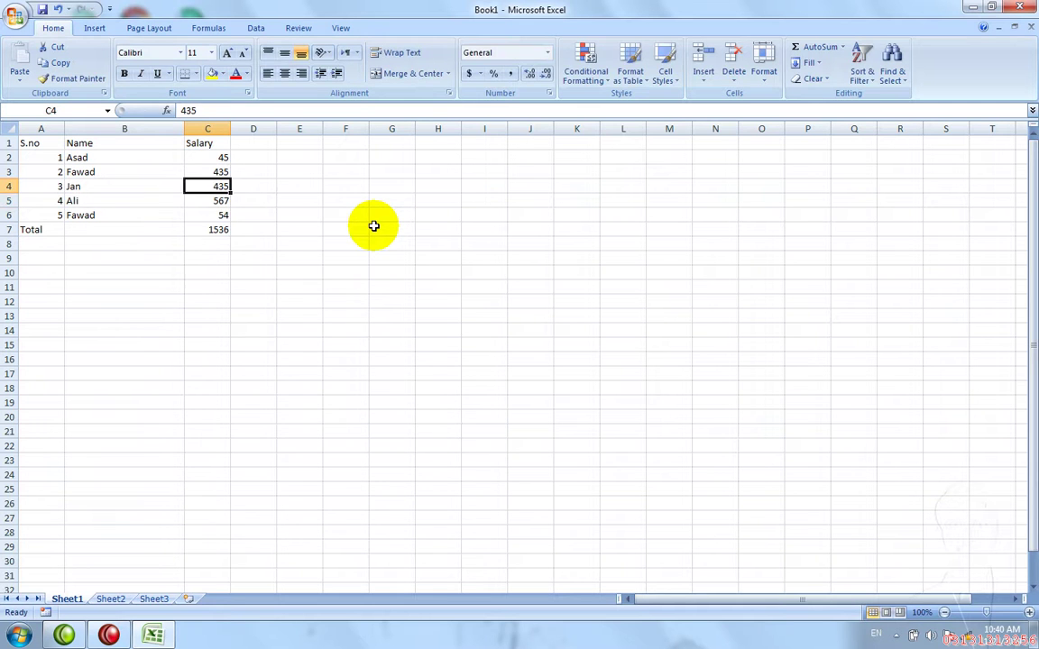
{"action": "key", "text": "Up"}
{"action": "key", "text": "Up"}
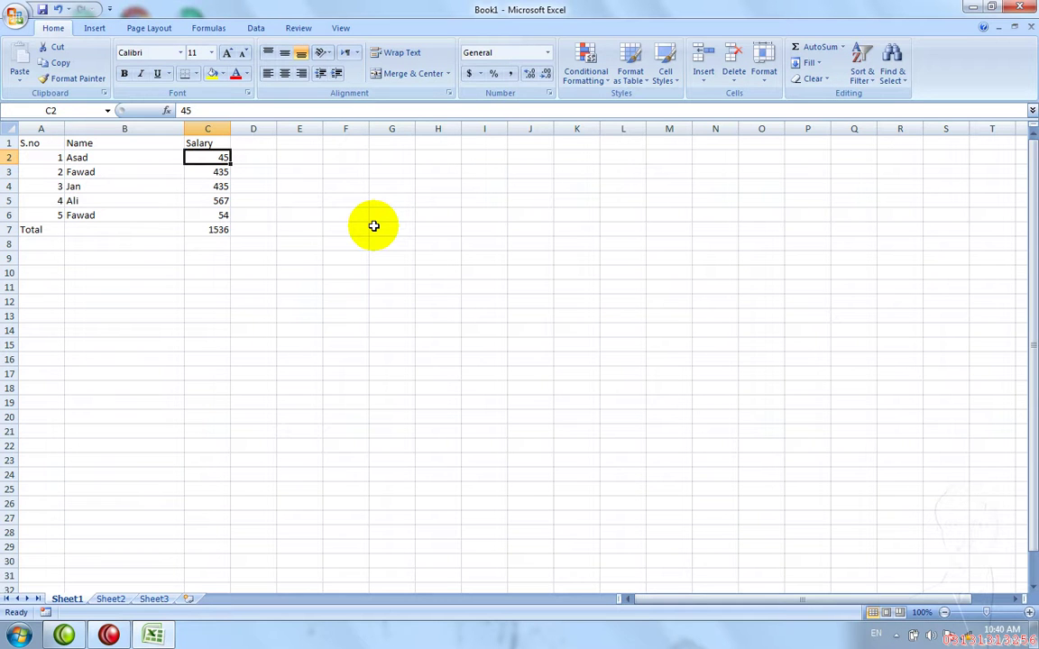
{"action": "type", "text": "555"}
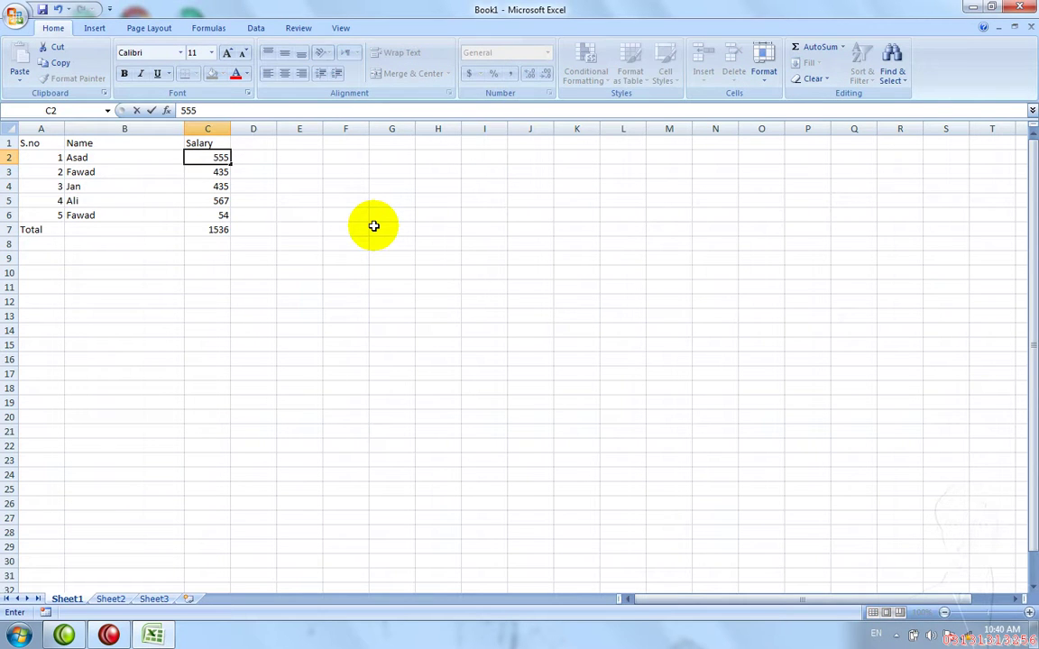
{"action": "key", "text": "Return"}
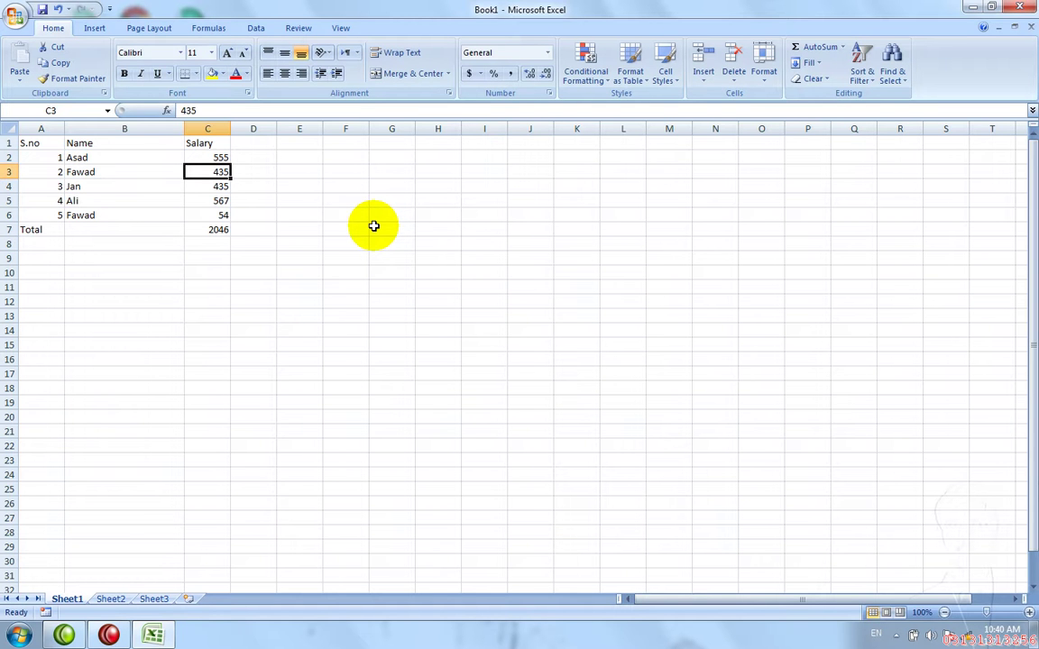
Change C6 to 1000 and C4 to 5, bringing the Total to 2562.
{"action": "key", "text": "Down"}
{"action": "key", "text": "Down"}
{"action": "key", "text": "Down"}
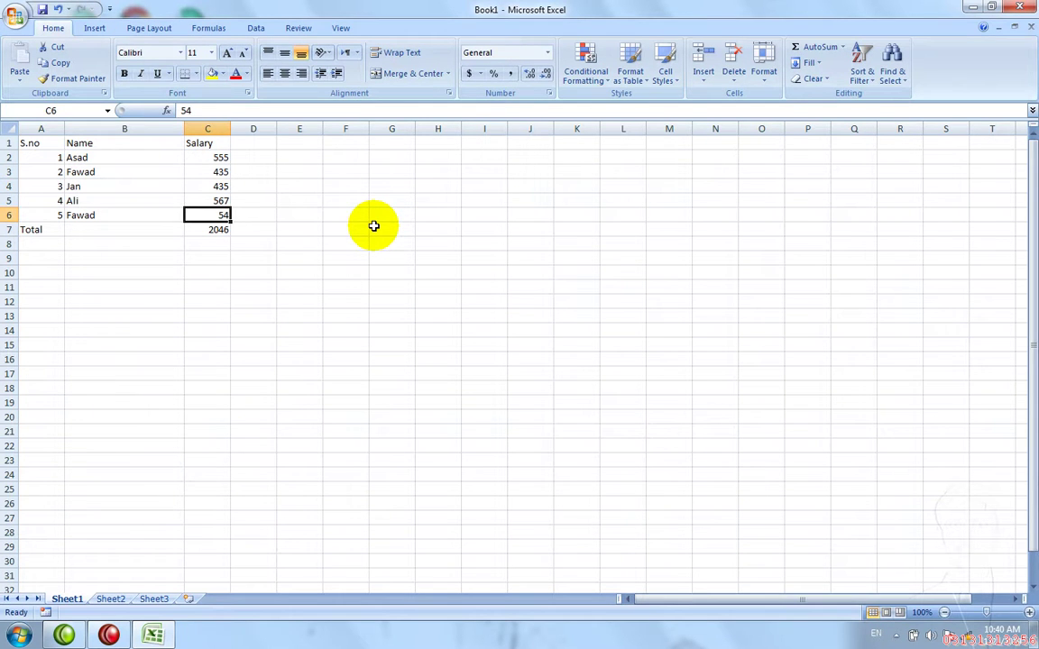
{"action": "type", "text": "1000"}
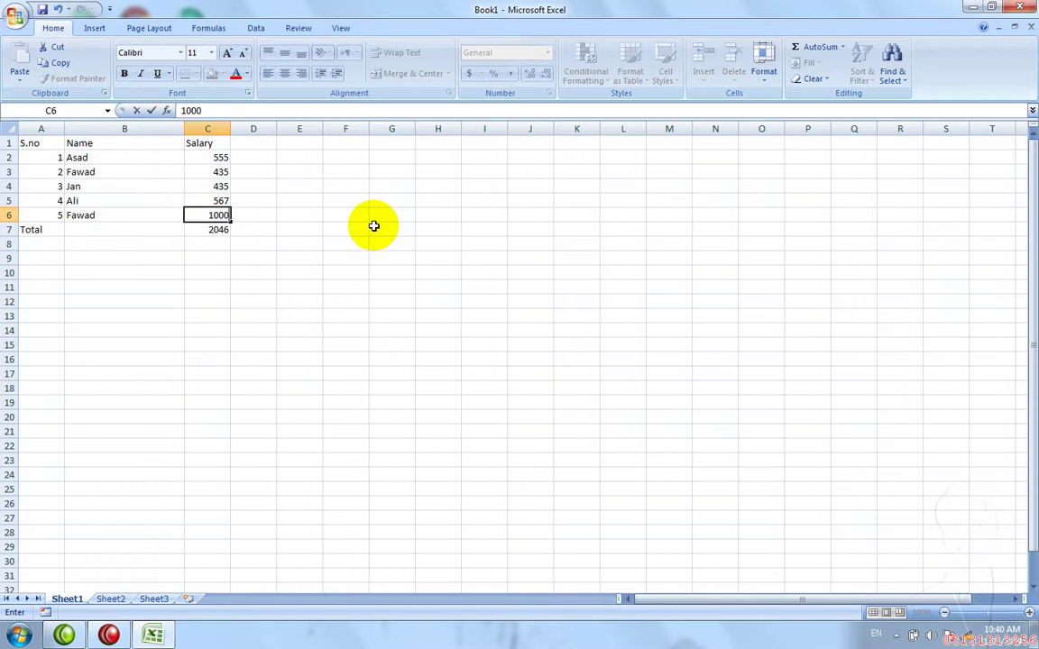
{"action": "key", "text": "Up"}
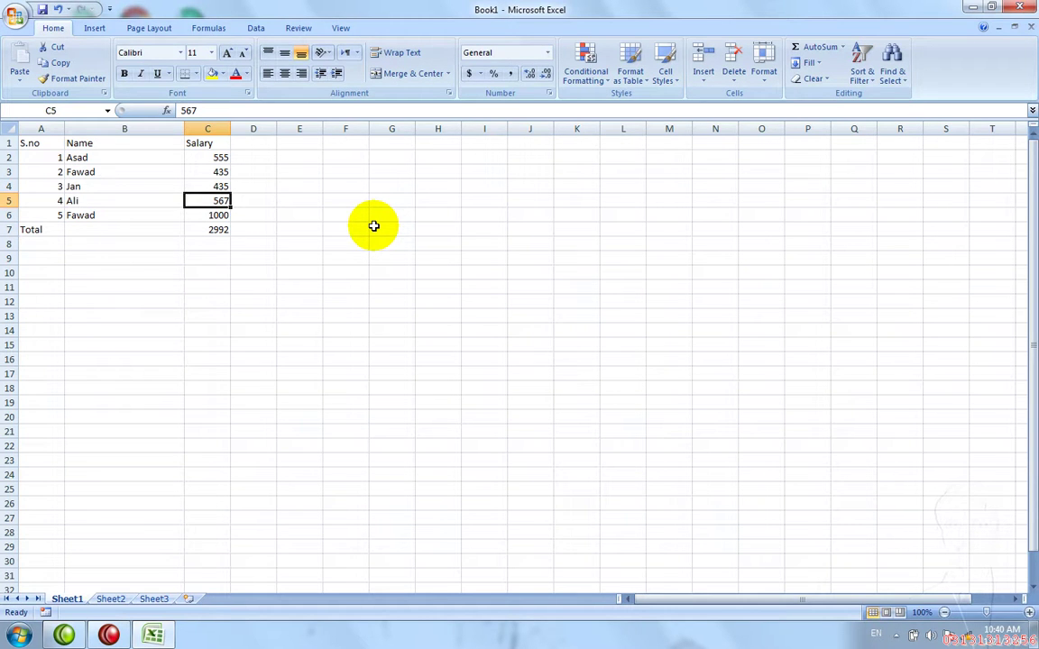
{"action": "key", "text": "Up"}
{"action": "type", "text": "5"}
{"action": "key", "text": "Up"}
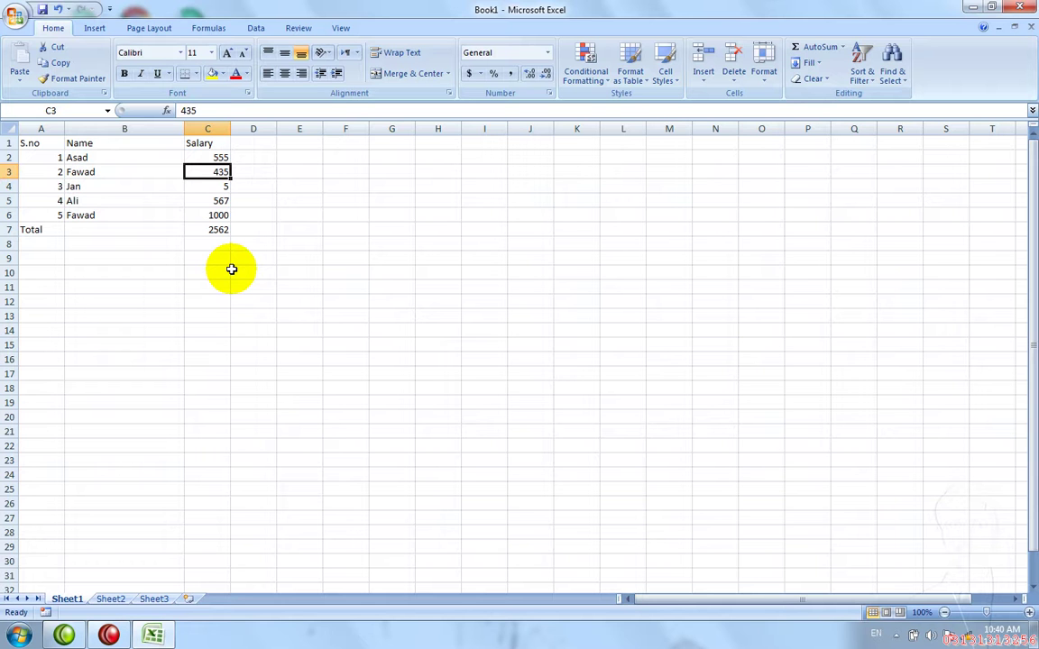
{"action": "key", "text": "Down"}
{"action": "key", "text": "Down"}
{"action": "key", "text": "Down"}
{"action": "key", "text": "Down"}
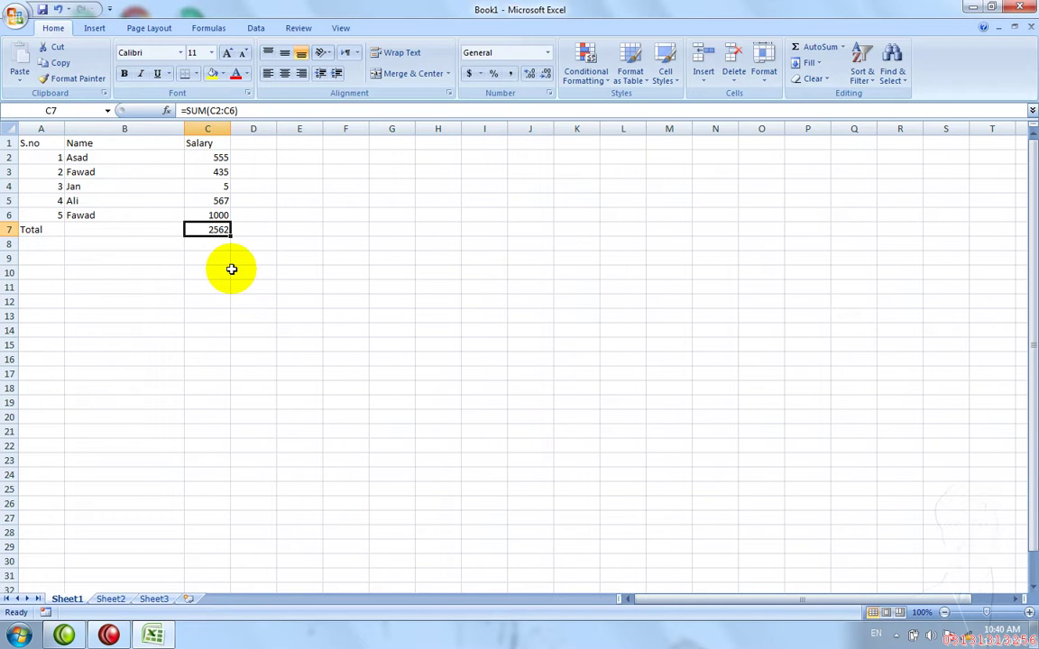
{"action": "left_click", "coordinate": [194, 257]}
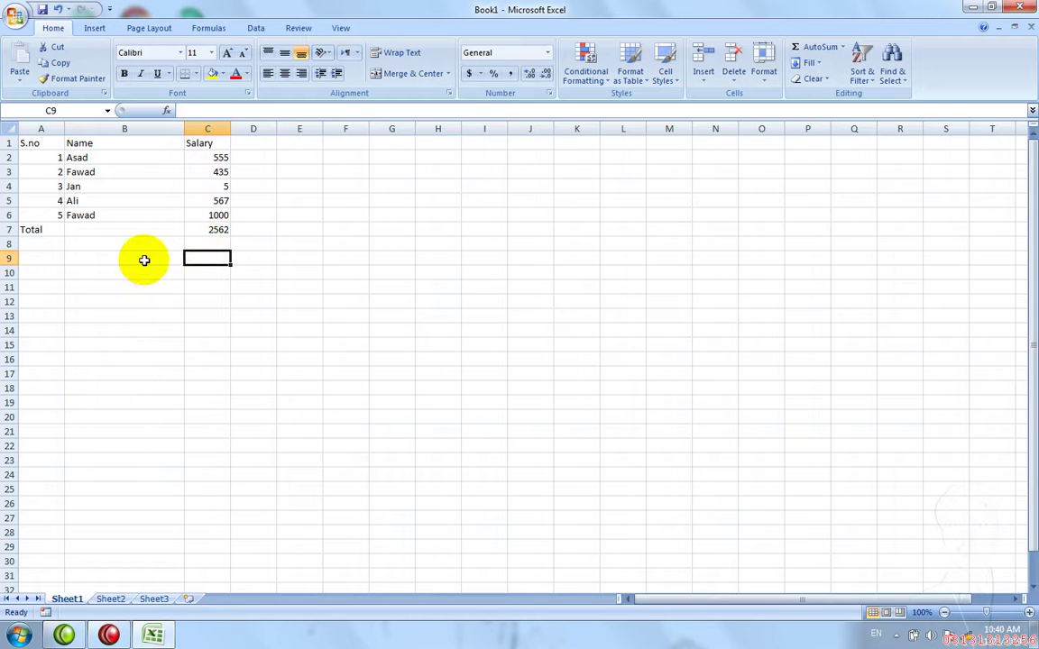
Copy the original salary table A1:C7 and go to cell E1.
{"action": "left_click", "coordinate": [126, 155]}
{"action": "key", "text": "ctrl+a"}
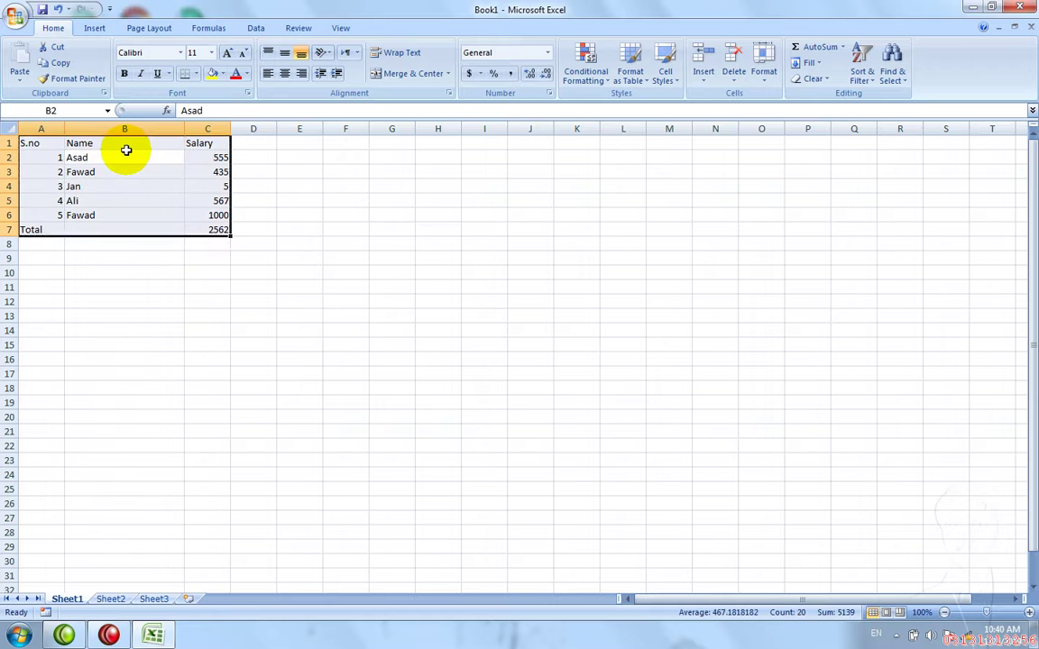
{"action": "key", "text": "ctrl+c"}
{"action": "key", "text": "Right"}
{"action": "key", "text": "Right"}
{"action": "key", "text": "Right"}
{"action": "key", "text": "Up"}
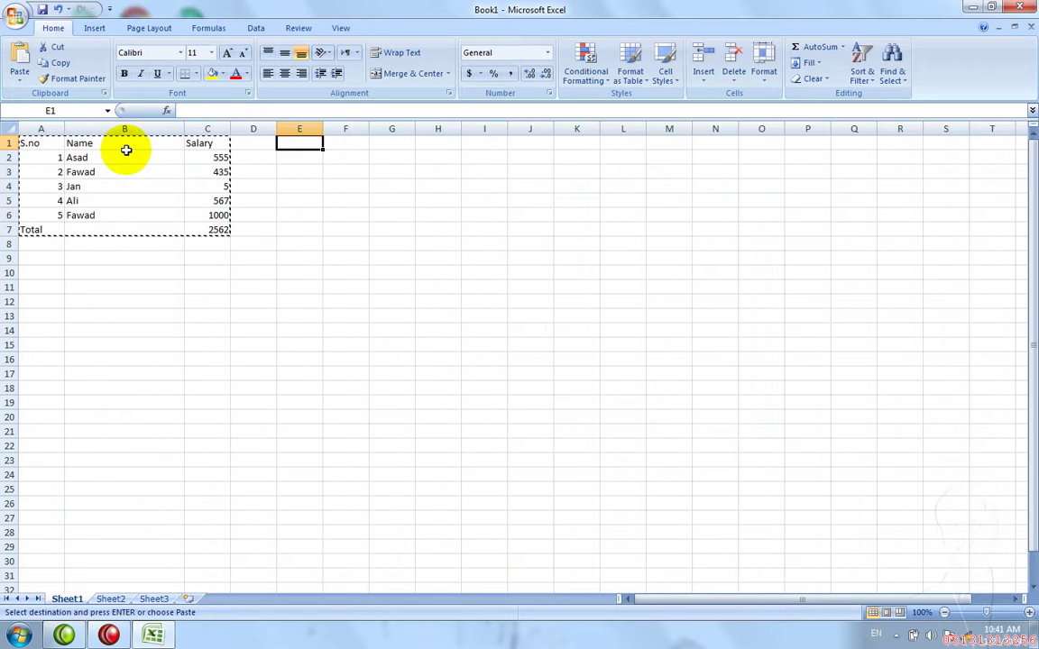
Paste the table into E1:G7, redoing the paste once after an undo.
{"action": "left_click", "coordinate": [19, 79]}
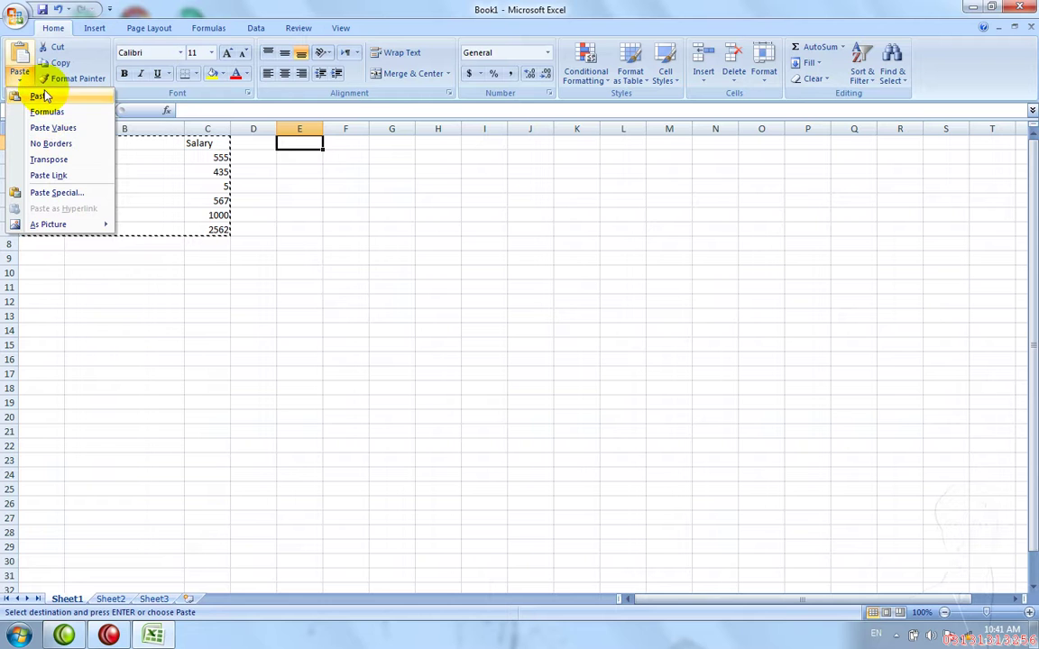
{"action": "left_click", "coordinate": [40, 95]}
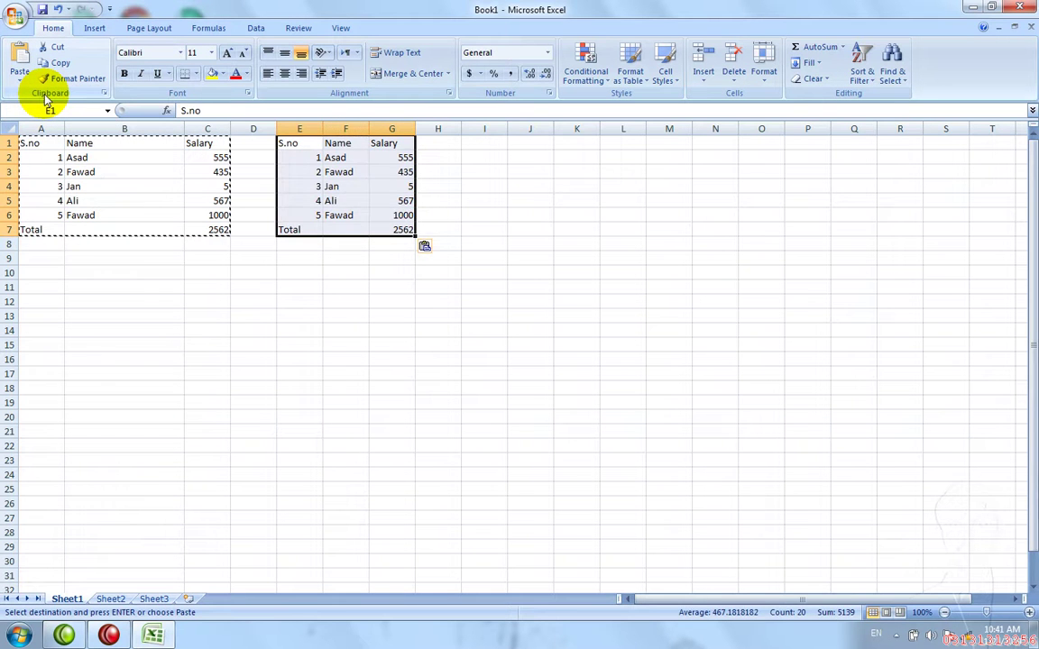
{"action": "key", "text": "ctrl+z"}
{"action": "left_click", "coordinate": [20, 83]}
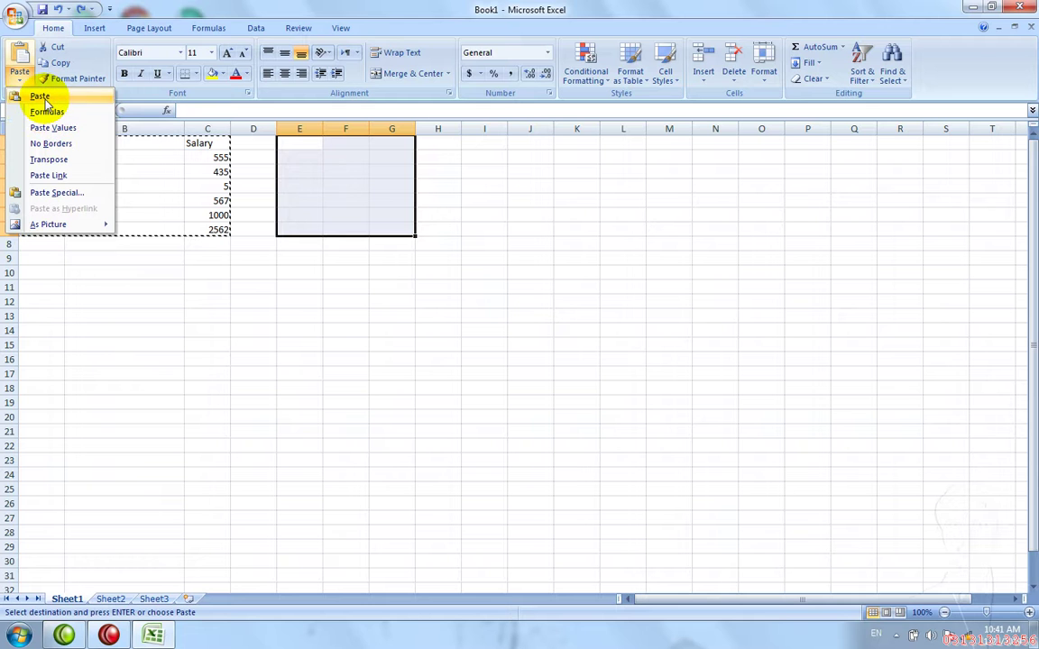
{"action": "left_click", "coordinate": [46, 109]}
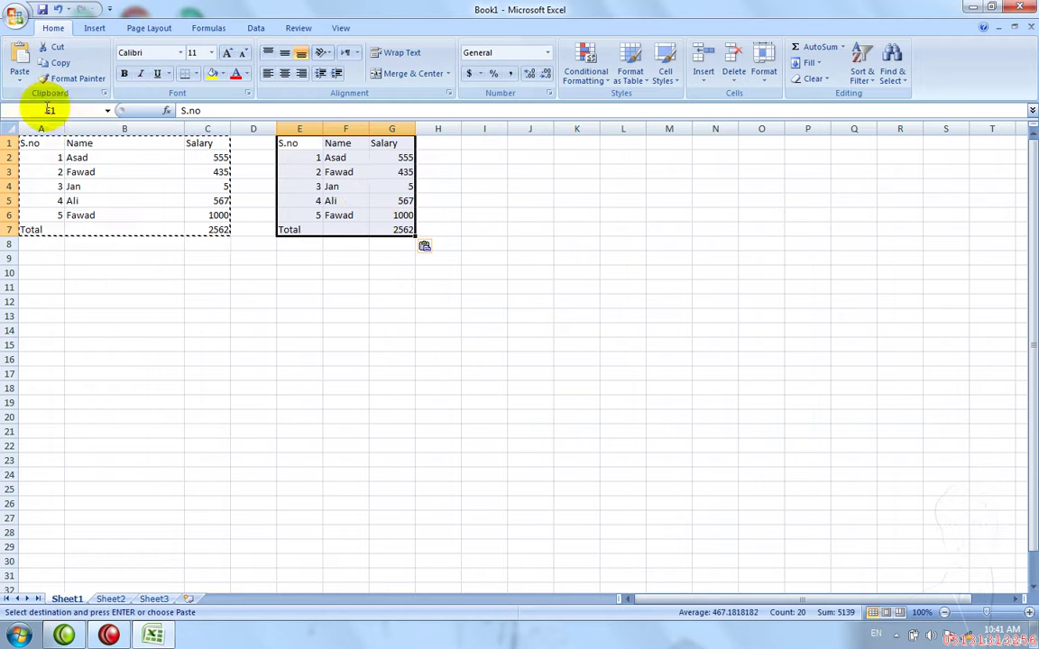
{"action": "left_click", "coordinate": [378, 201]}
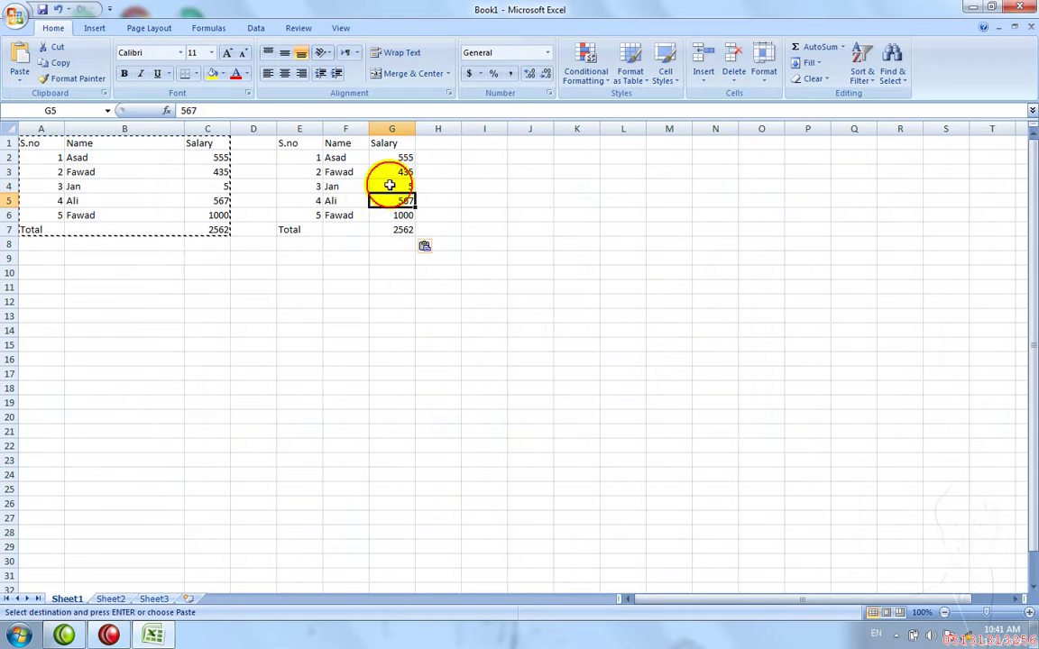
Try salaries 2323 in G4 and 3434 in G2 of the copied table.
{"action": "left_click", "coordinate": [389, 185]}
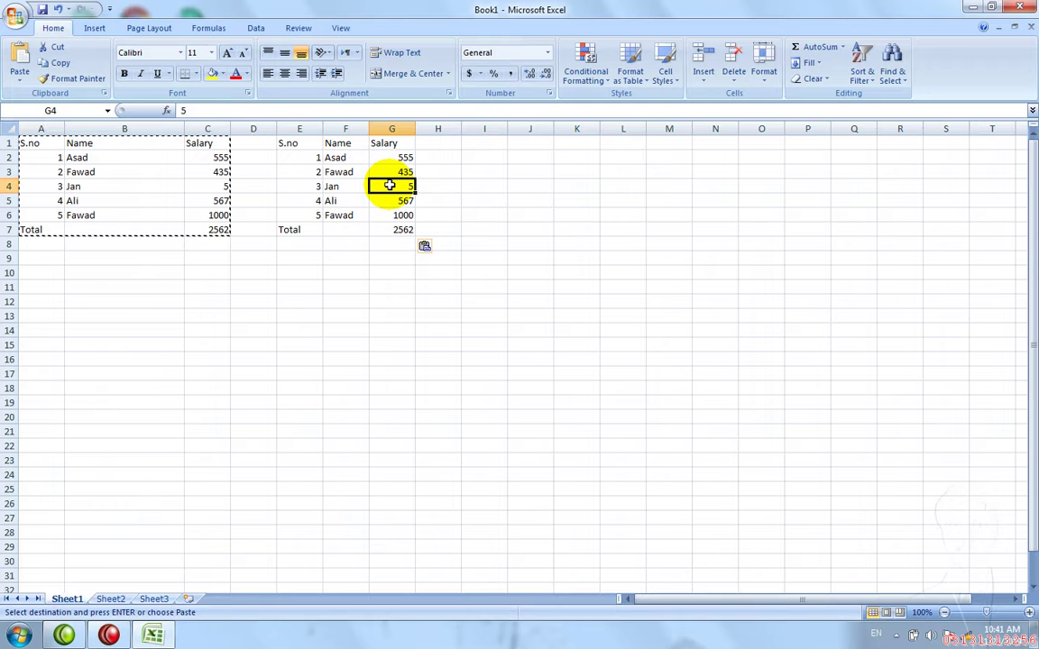
{"action": "key", "text": "Down"}
{"action": "key", "text": "Down"}
{"action": "key", "text": "Up"}
{"action": "key", "text": "Up"}
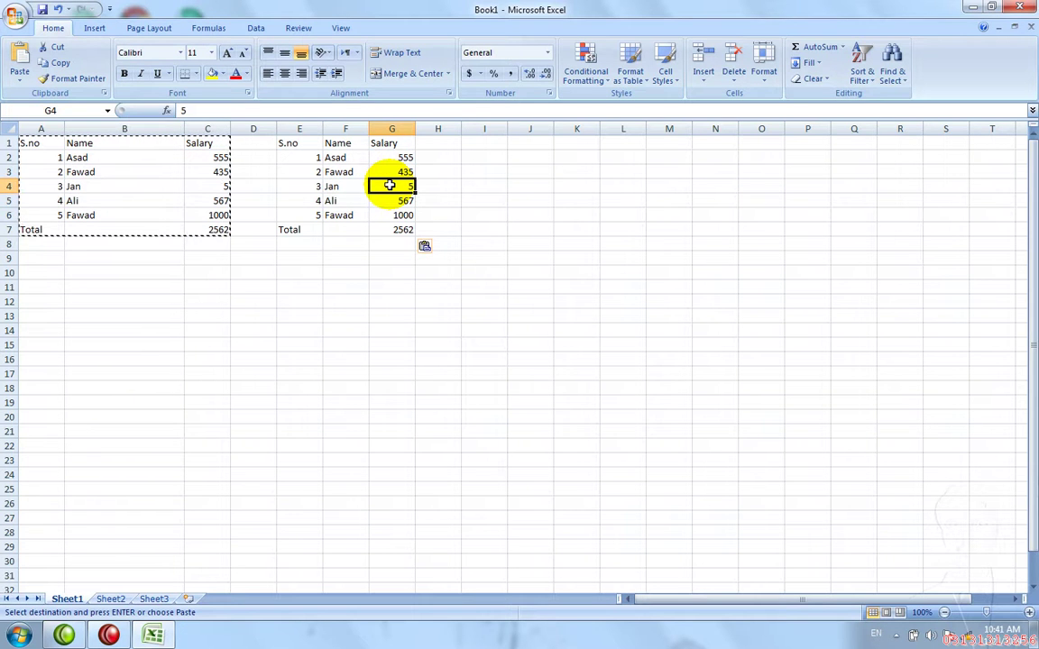
{"action": "type", "text": "23"}
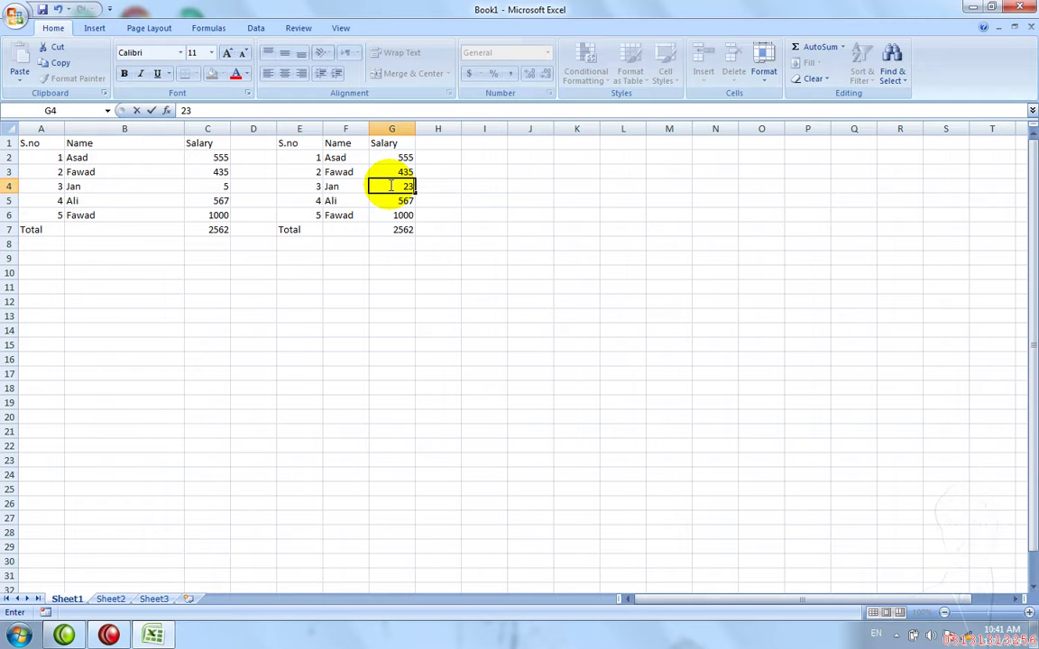
{"action": "type", "text": "23"}
{"action": "key", "text": "Return"}
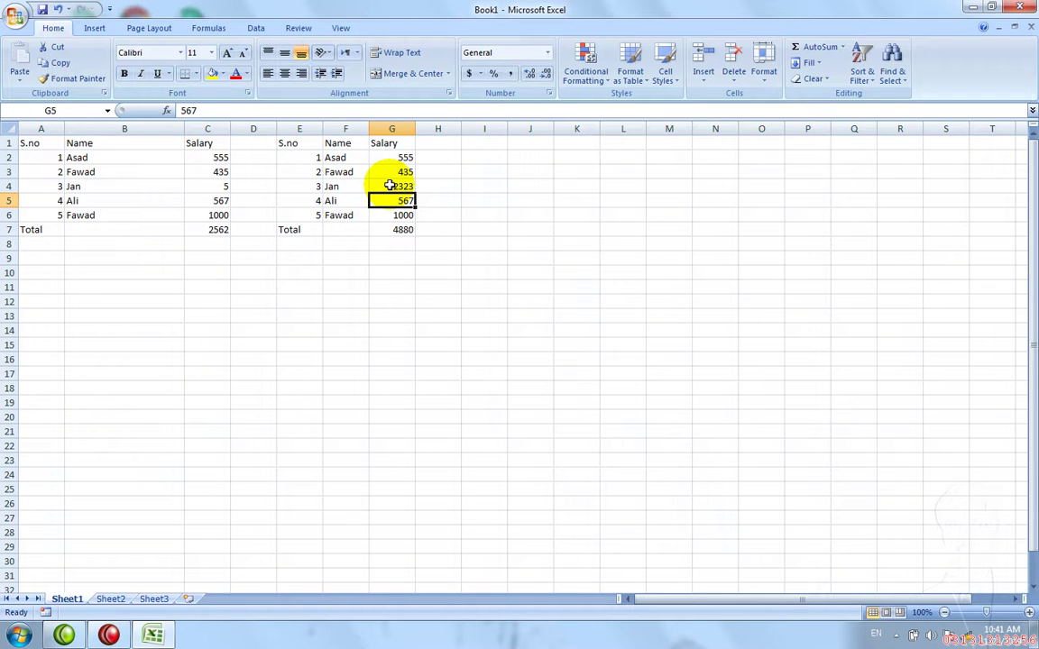
{"action": "key", "text": "Down"}
{"action": "key", "text": "Down"}
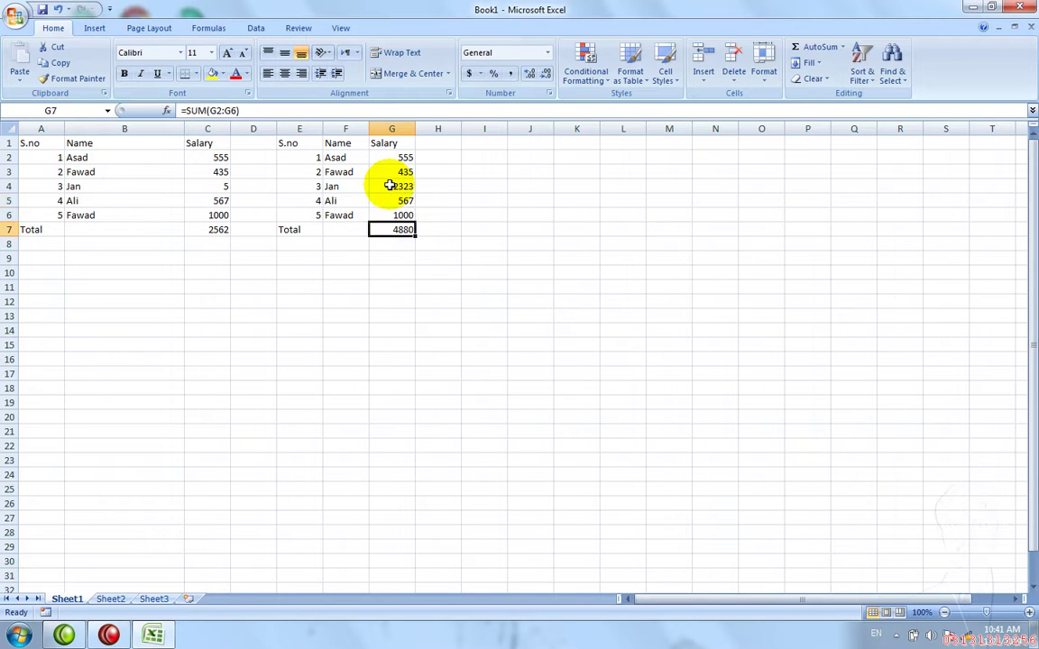
{"action": "key", "text": "Up"}
{"action": "key", "text": "Up"}
{"action": "key", "text": "Up"}
{"action": "key", "text": "Up"}
{"action": "key", "text": "Up"}
{"action": "type", "text": "3434"}
{"action": "key", "text": "Return"}
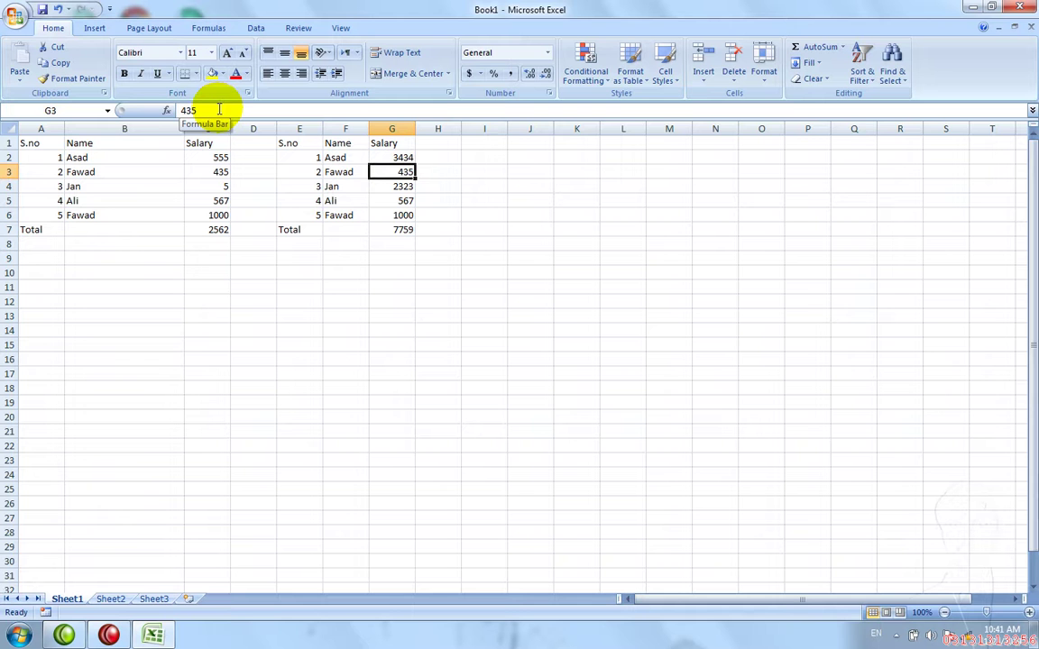
Inspect the copied salaries and confirm the =SUM(G2:G6) total formula in G7.
{"action": "left_click", "coordinate": [386, 201]}
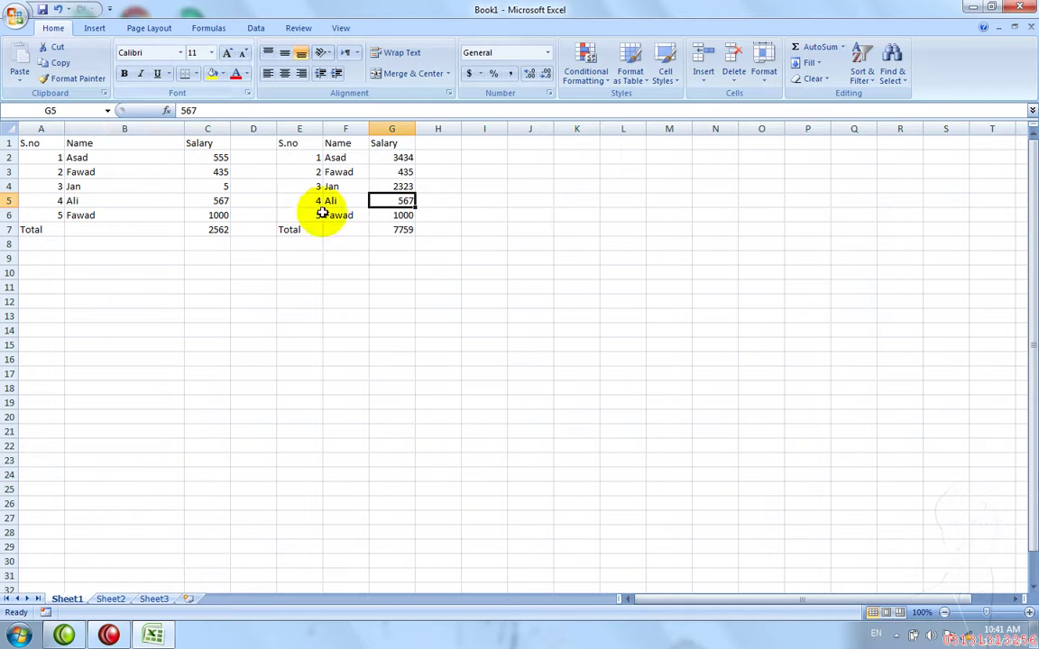
{"action": "left_click", "coordinate": [379, 214]}
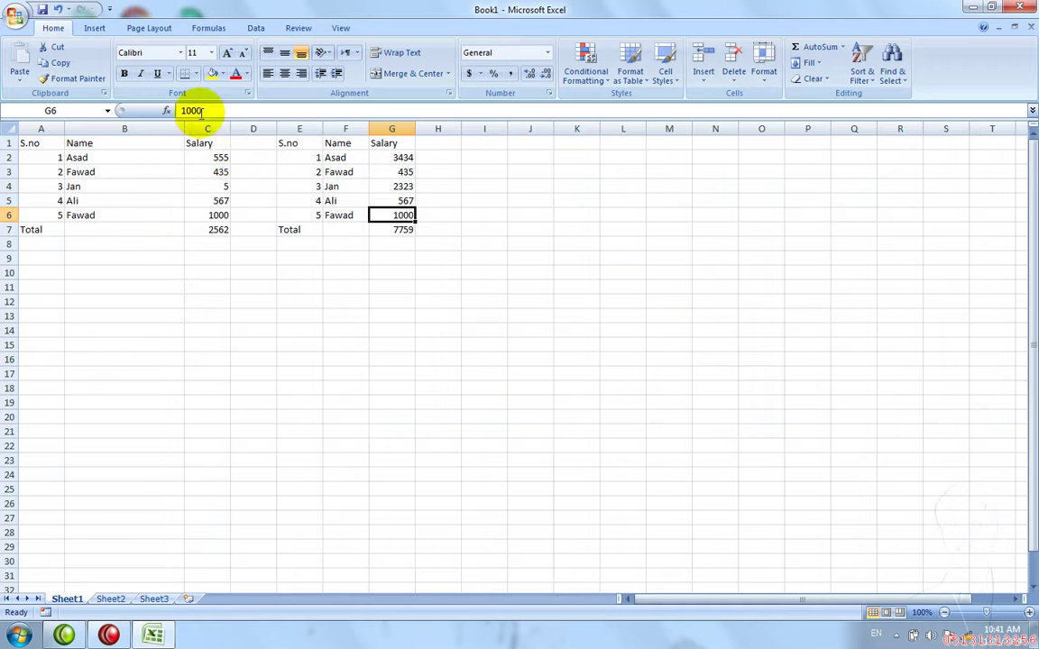
{"action": "left_click", "coordinate": [372, 229]}
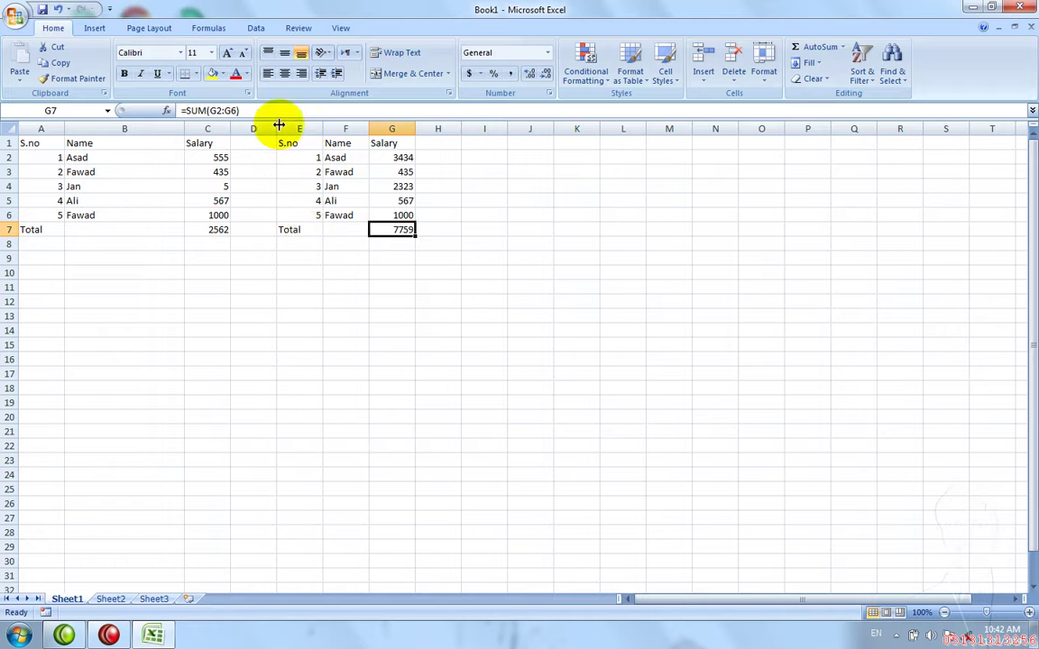
{"action": "left_click", "coordinate": [255, 108]}
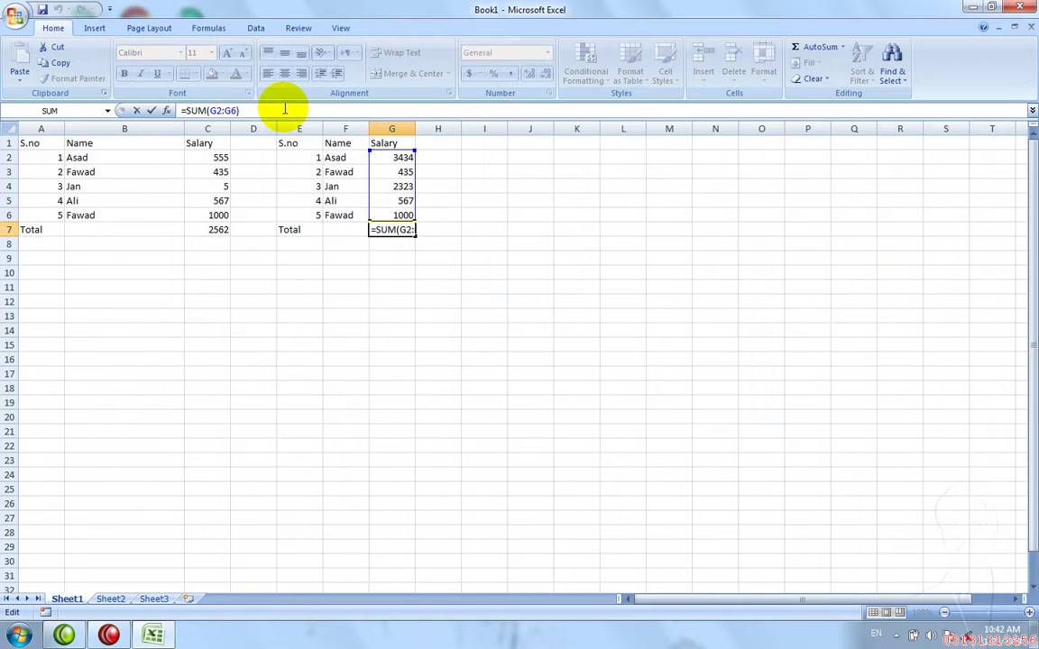
{"action": "key", "text": "Return"}
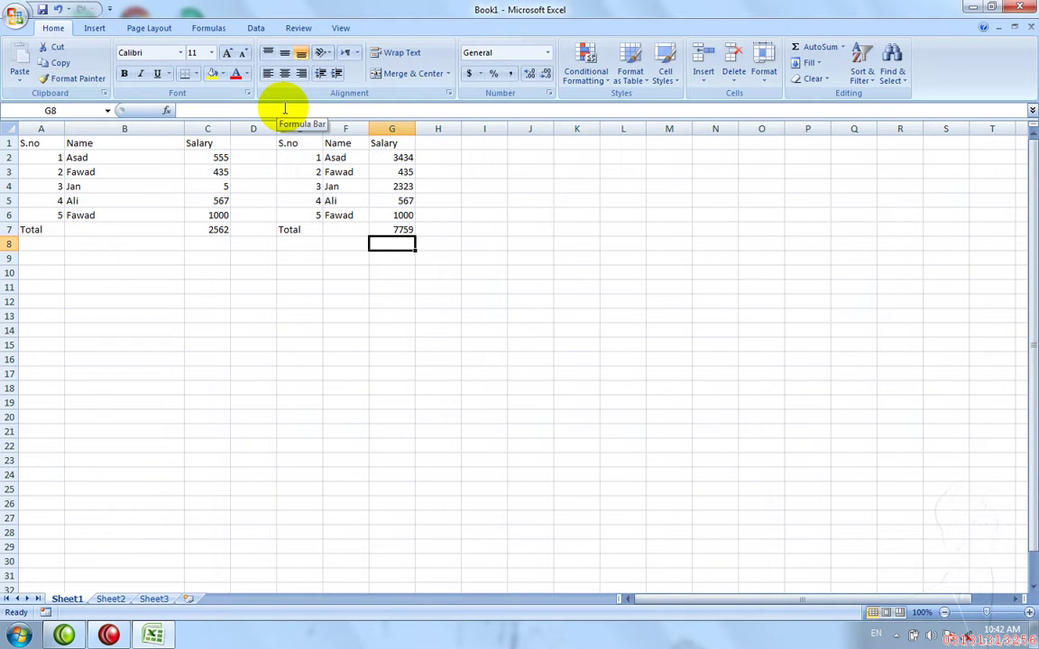
Set G3 through G6 to 1 and G2 to 23, so the total reads 27.
{"action": "left_click", "coordinate": [396, 174]}
{"action": "type", "text": "1"}
{"action": "key", "text": "Return"}
{"action": "type", "text": "1"}
{"action": "key", "text": "Return"}
{"action": "type", "text": "1"}
{"action": "key", "text": "Return"}
{"action": "key", "text": "Up"}
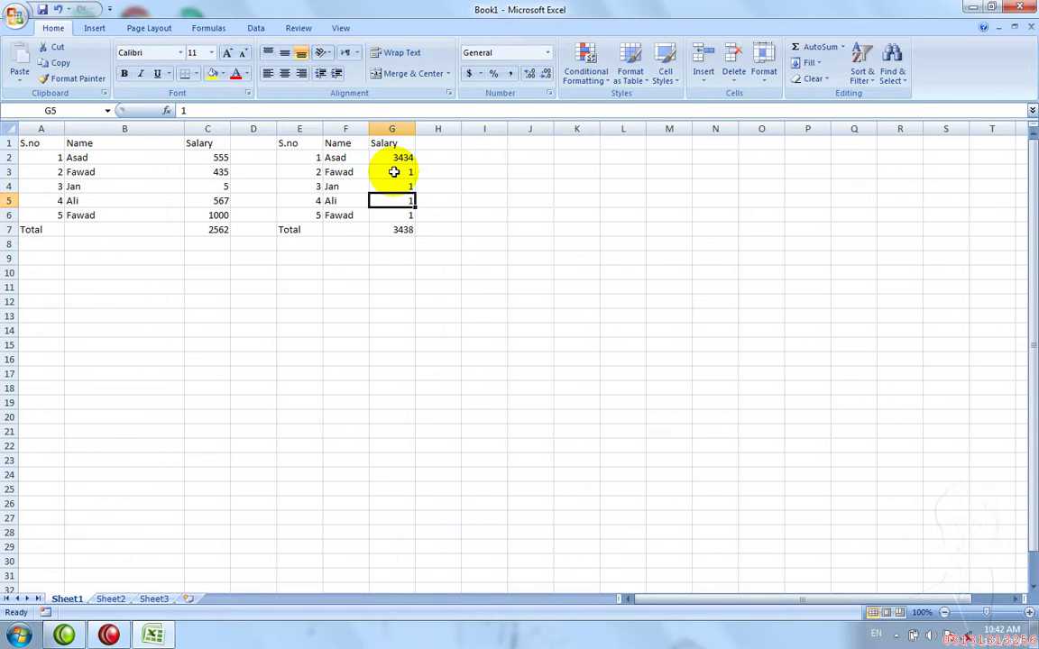
{"action": "key", "text": "Up"}
{"action": "key", "text": "Up"}
{"action": "key", "text": "Up"}
{"action": "type", "text": "23"}
{"action": "key", "text": "Return"}
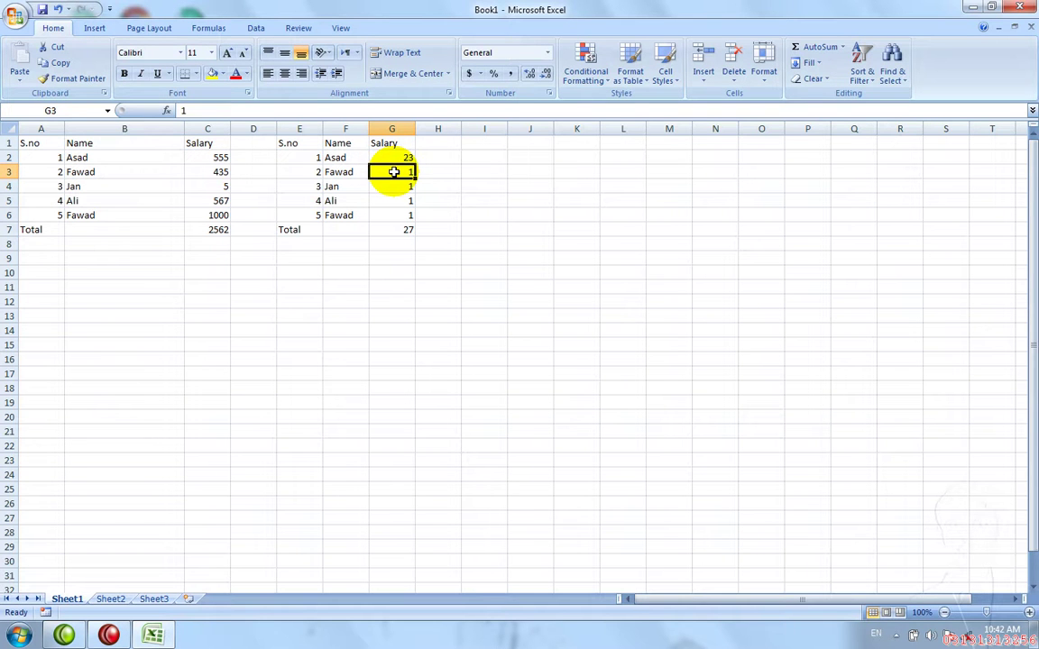
Copy A1:C7 and paste it as values only at A10.
{"action": "left_click", "coordinate": [134, 140]}
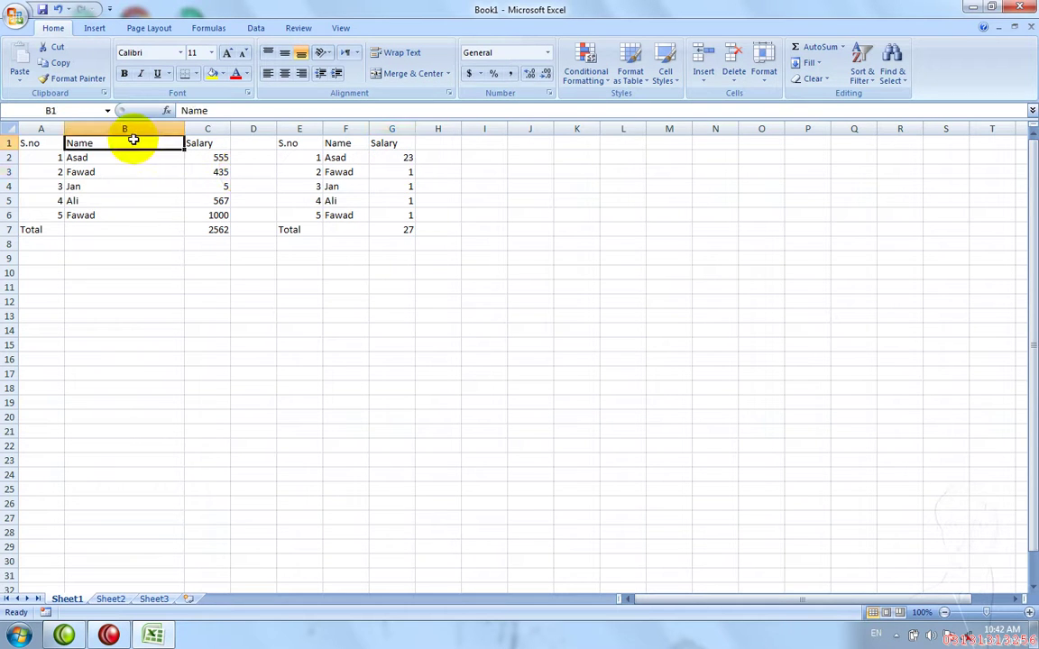
{"action": "key", "text": "ctrl+a"}
{"action": "key", "text": "ctrl+c"}
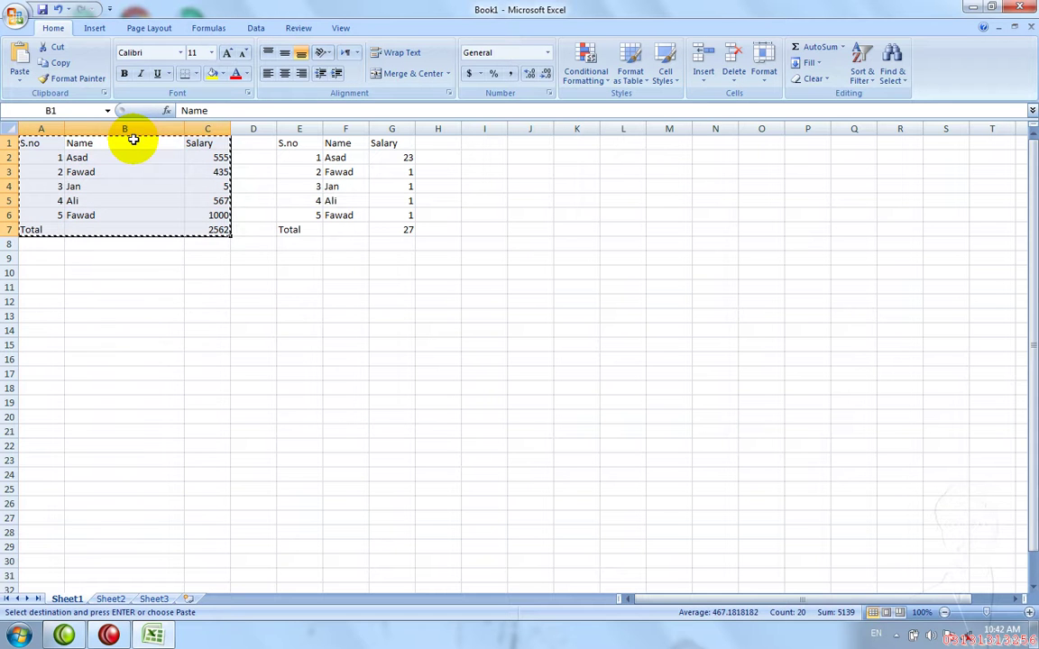
{"action": "left_click_drag", "start_coordinate": [173, 330], "coordinate": [174, 321]}
{"action": "left_click", "coordinate": [53, 272]}
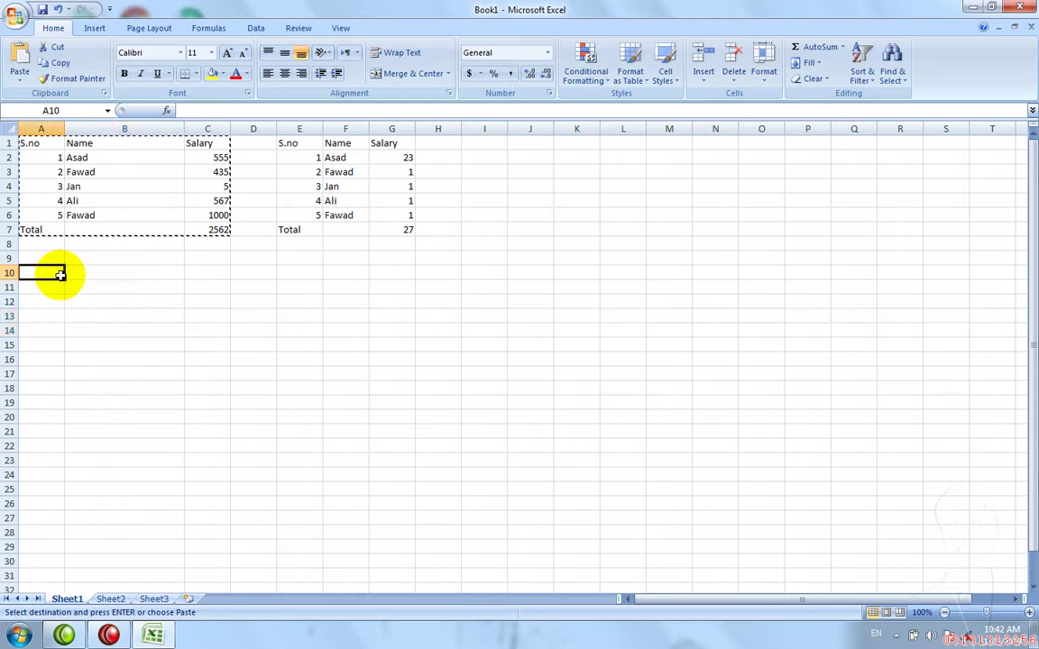
{"action": "left_click", "coordinate": [19, 75]}
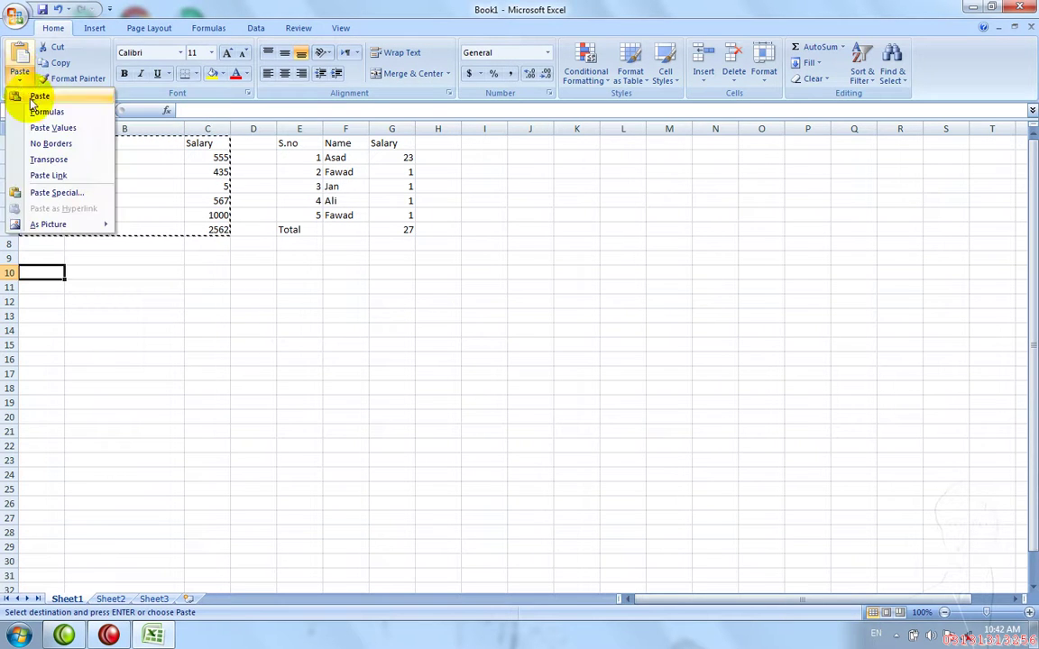
{"action": "left_click", "coordinate": [42, 128]}
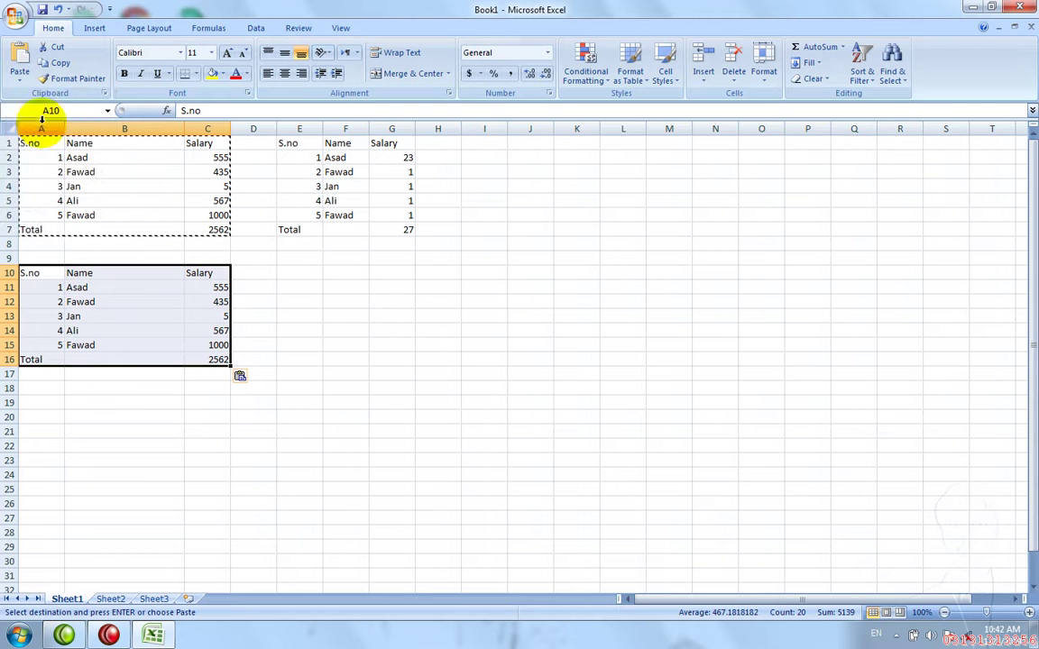
Type trial entries (1s and 'qwe') into the pasted salary column C11:C15.
{"action": "left_click", "coordinate": [220, 342]}
{"action": "key", "text": "Up"}
{"action": "key", "text": "Up"}
{"action": "key", "text": "Up"}
{"action": "key", "text": "Up"}
{"action": "type", "text": "1"}
{"action": "key", "text": "Return"}
{"action": "type", "text": "1 1 1"}
{"action": "key", "text": "Return"}
{"action": "type", "text": "1"}
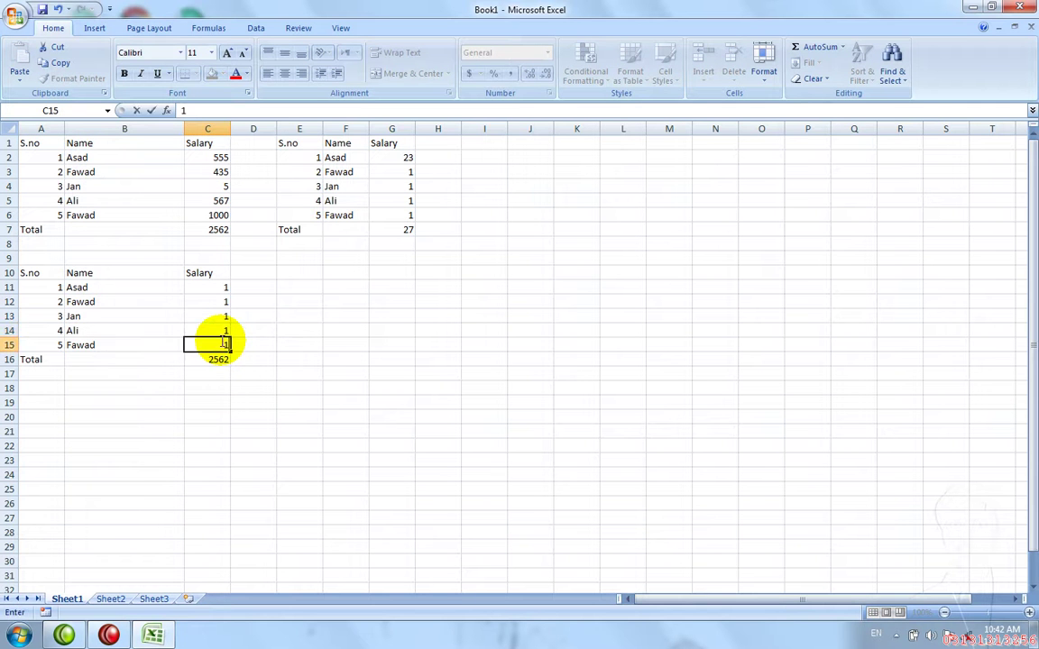
{"action": "key", "text": "Up"}
{"action": "type", "text": "qwe"}
{"action": "key", "text": "Up"}
{"action": "type", "text": "qwe"}
{"action": "key", "text": "Return"}
Enter 324 and 34 in the pasted salaries, leaving the Total fixed at 2562.
{"action": "type", "text": "324"}
{"action": "key", "text": "Up"}
{"action": "type", "text": "34"}
{"action": "key", "text": "Up"}
{"action": "key", "text": "Down"}
{"action": "key", "text": "Down"}
{"action": "key", "text": "Down"}
{"action": "key", "text": "Down"}
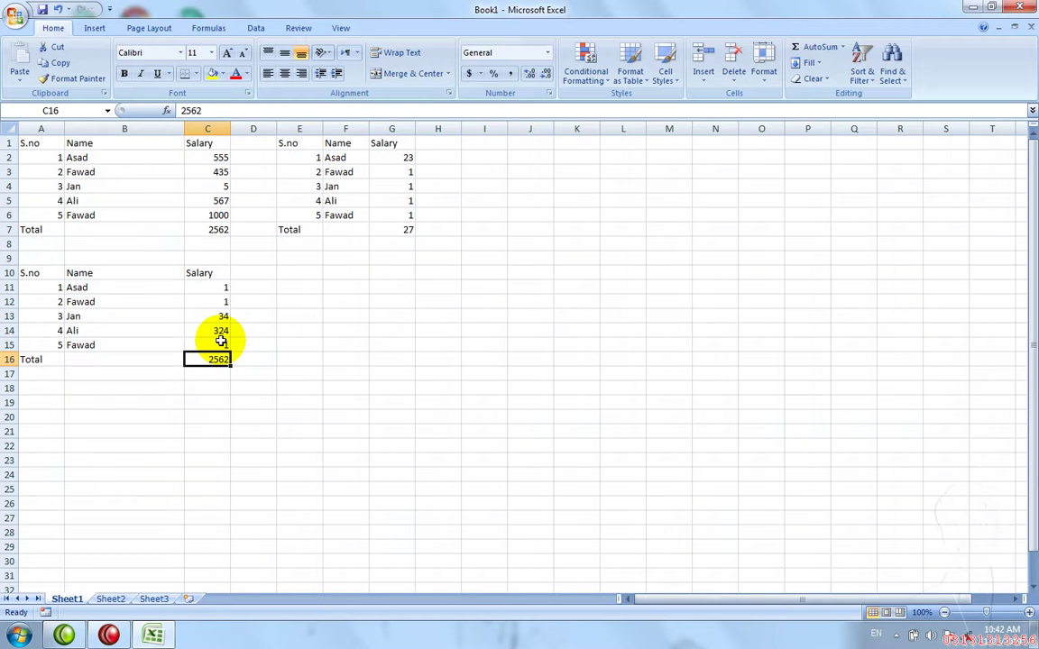
{"action": "left_click", "coordinate": [69, 158]}
Copy the original table, then abandon a paste at G13.
{"action": "key", "text": "ctrl+a"}
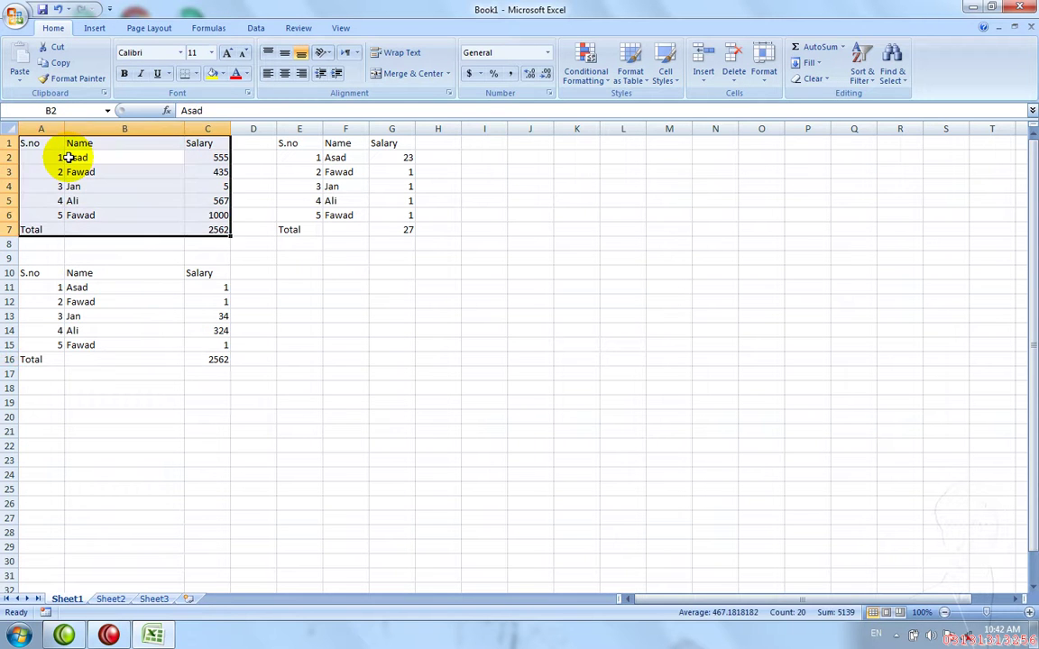
{"action": "key", "text": "ctrl+c"}
{"action": "left_click", "coordinate": [396, 312]}
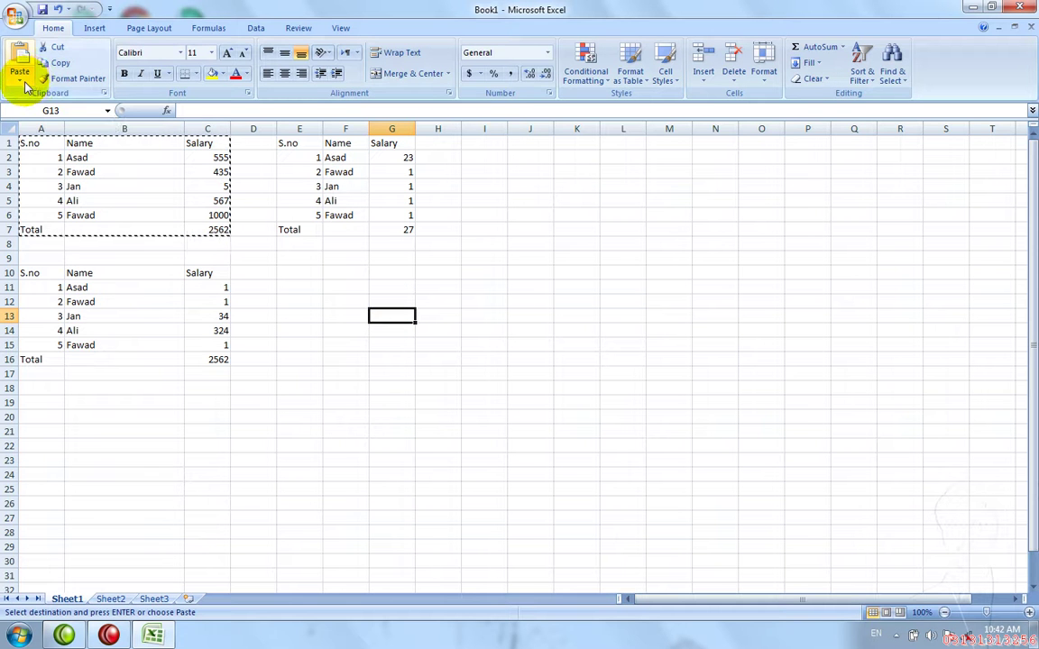
{"action": "left_click", "coordinate": [25, 86]}
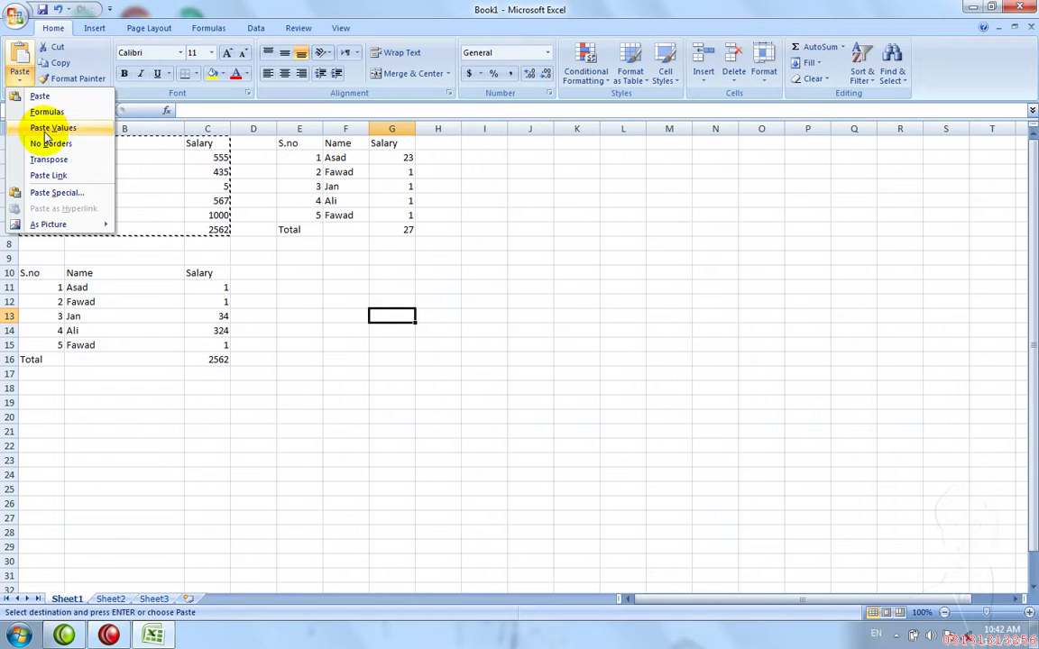
{"action": "left_click", "coordinate": [221, 176]}
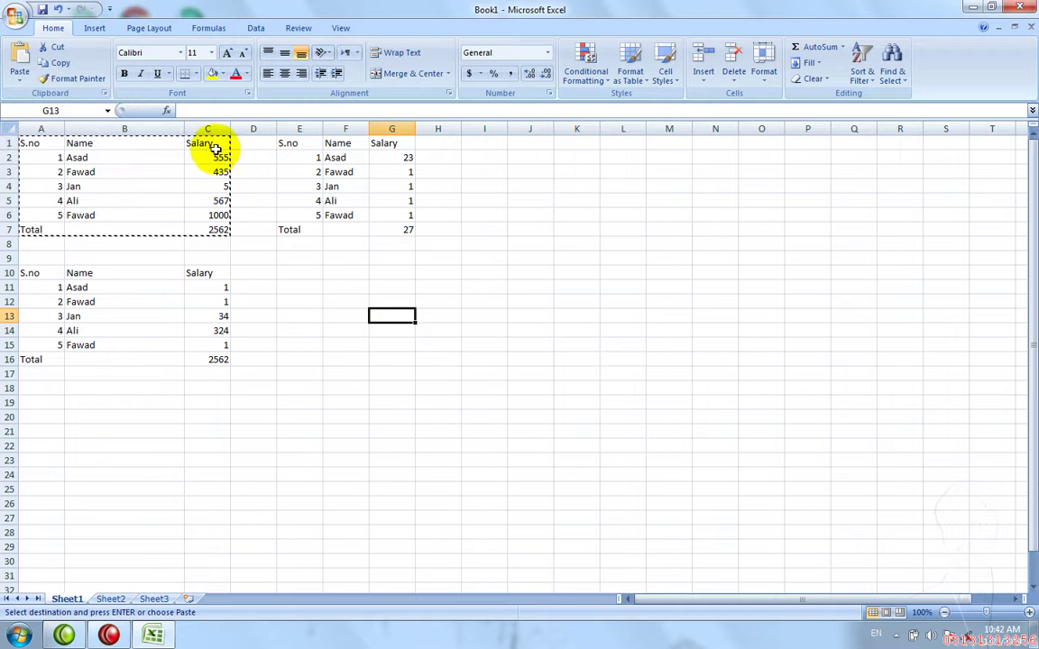
Apply All Borders to A1:C7 and copy the bordered table.
{"action": "left_click_drag", "start_coordinate": [205, 145], "coordinate": [34, 238]}
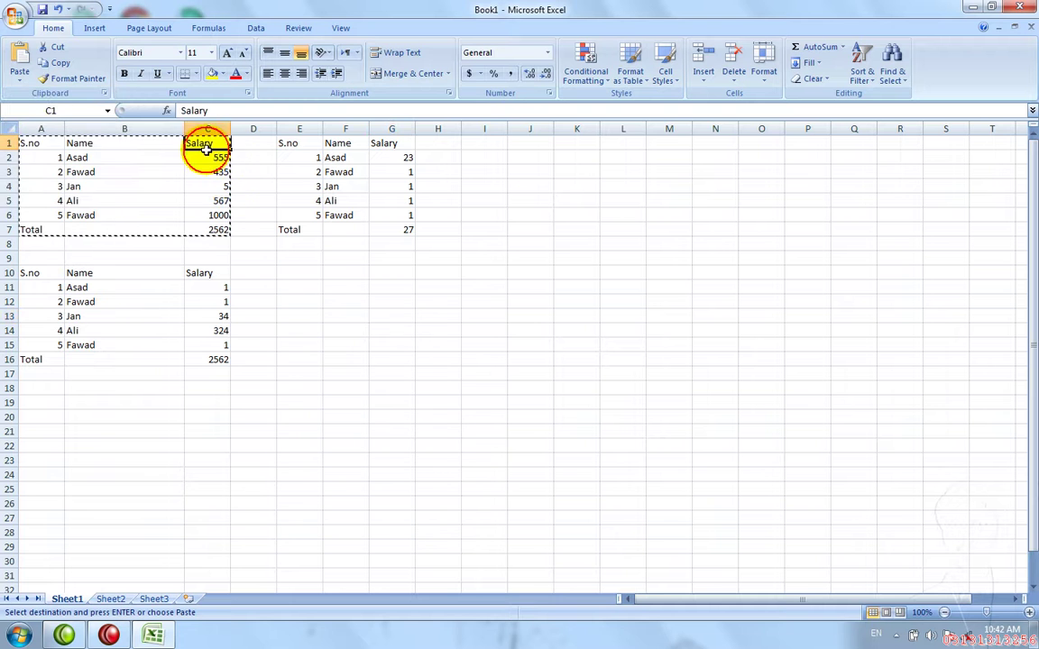
{"action": "left_click", "coordinate": [33, 238]}
{"action": "left_click", "coordinate": [32, 230]}
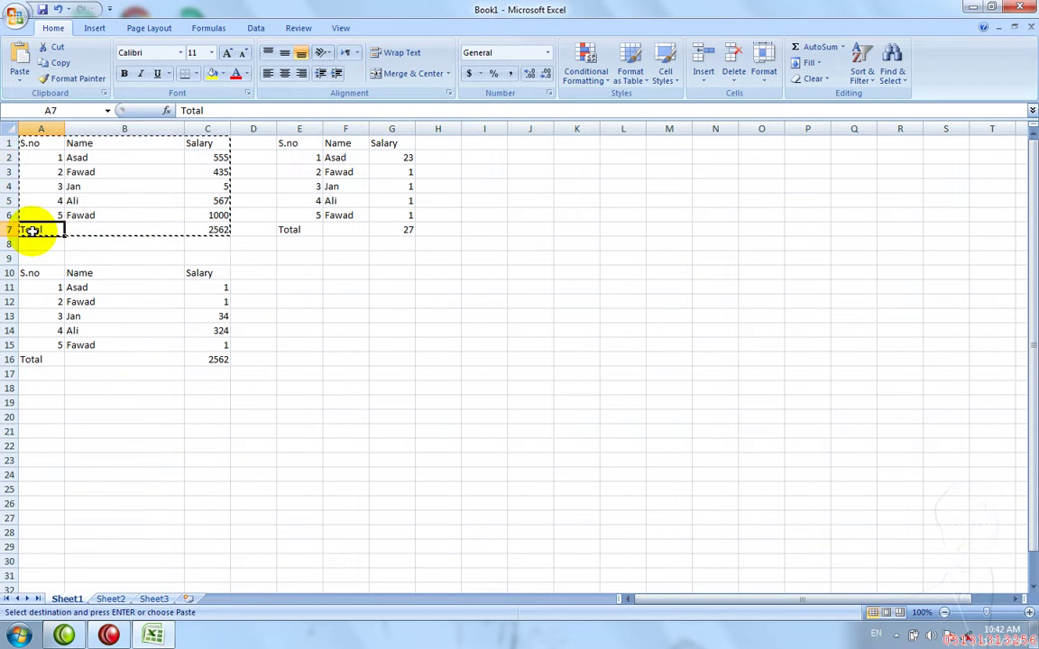
{"action": "key", "text": "ctrl+a"}
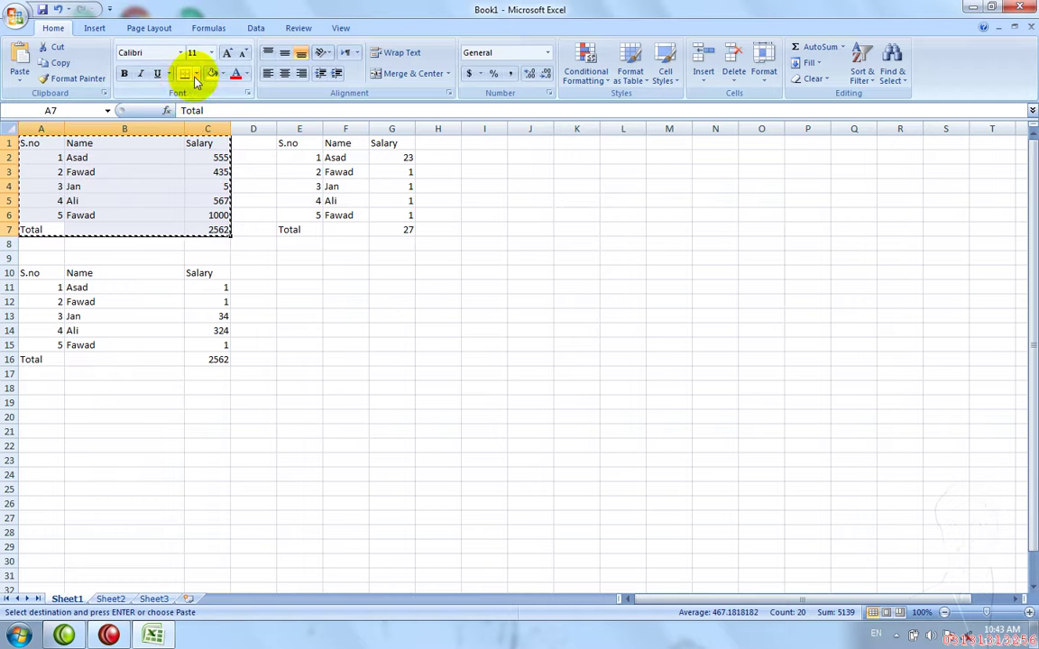
{"action": "left_click", "coordinate": [195, 73]}
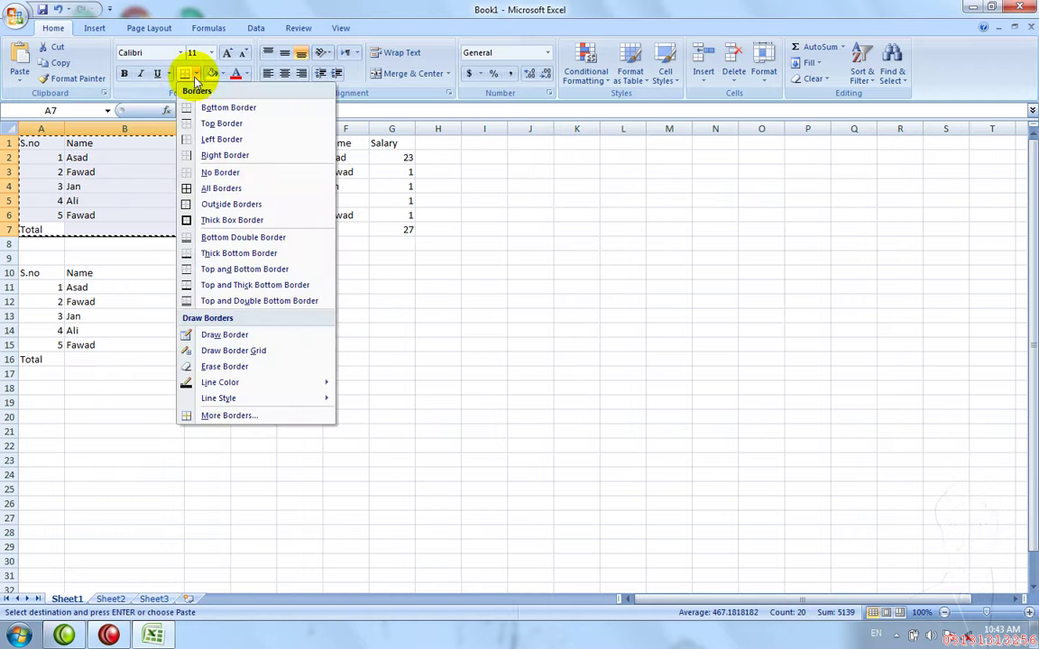
{"action": "left_click", "coordinate": [208, 187]}
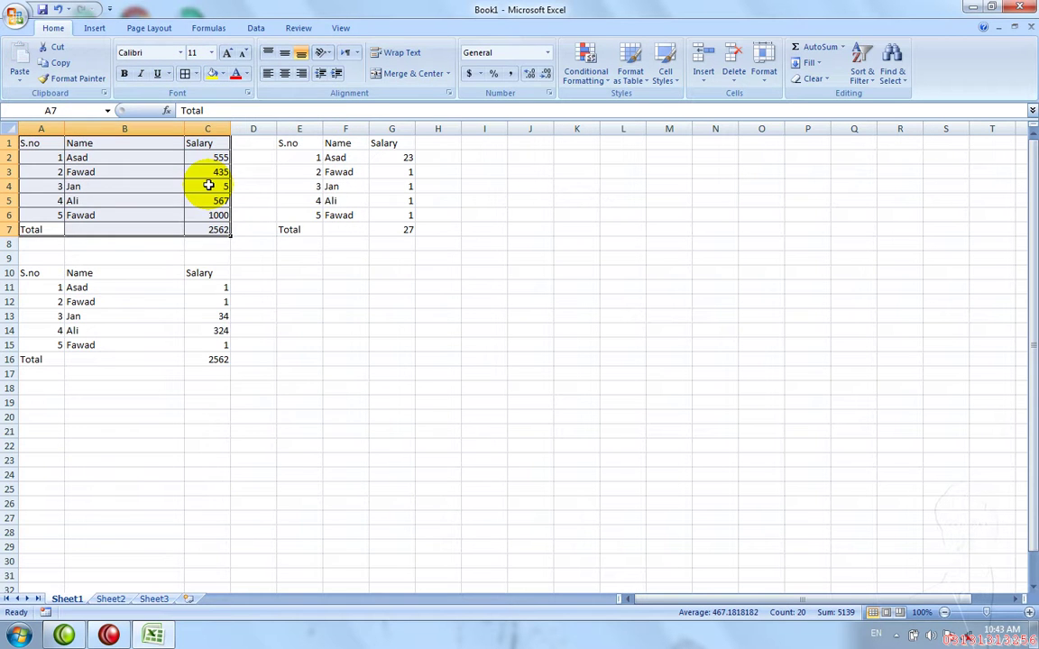
{"action": "key", "text": "ctrl+c"}
{"action": "left_click", "coordinate": [394, 284]}
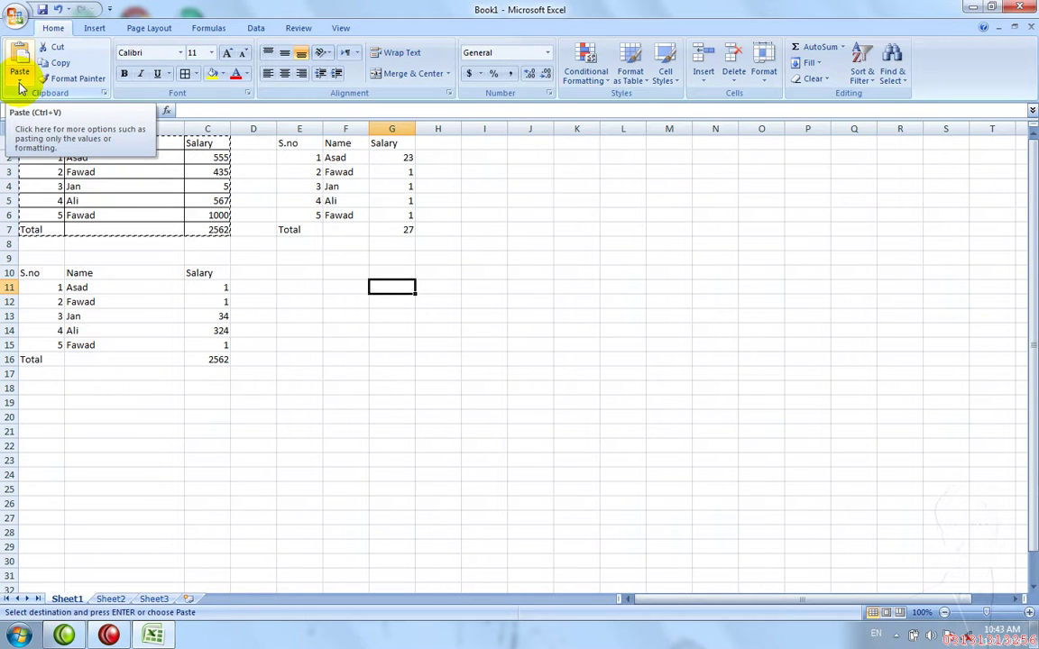
Paste the bordered table without borders at G11 and normally at H14, removing both.
{"action": "left_click", "coordinate": [21, 87]}
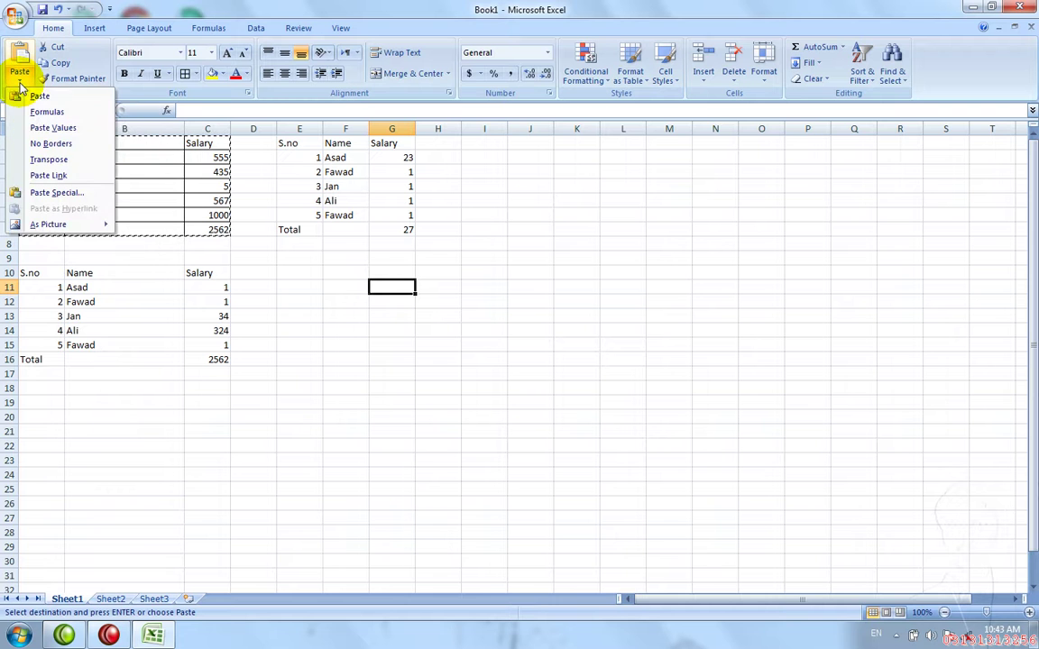
{"action": "left_click", "coordinate": [47, 146]}
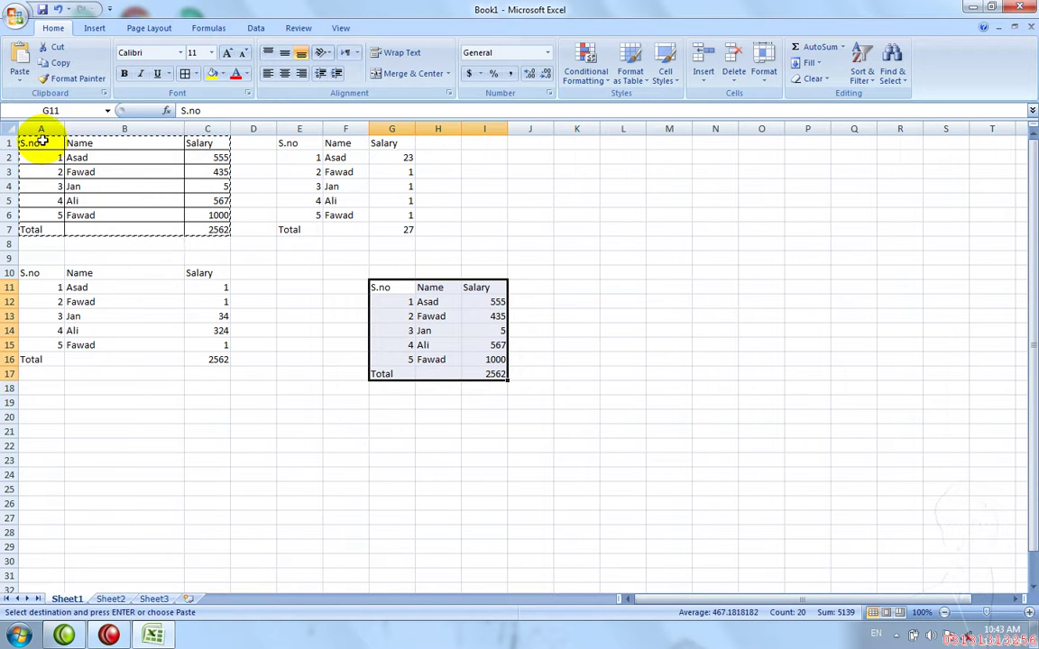
{"action": "key", "text": "ctrl+c"}
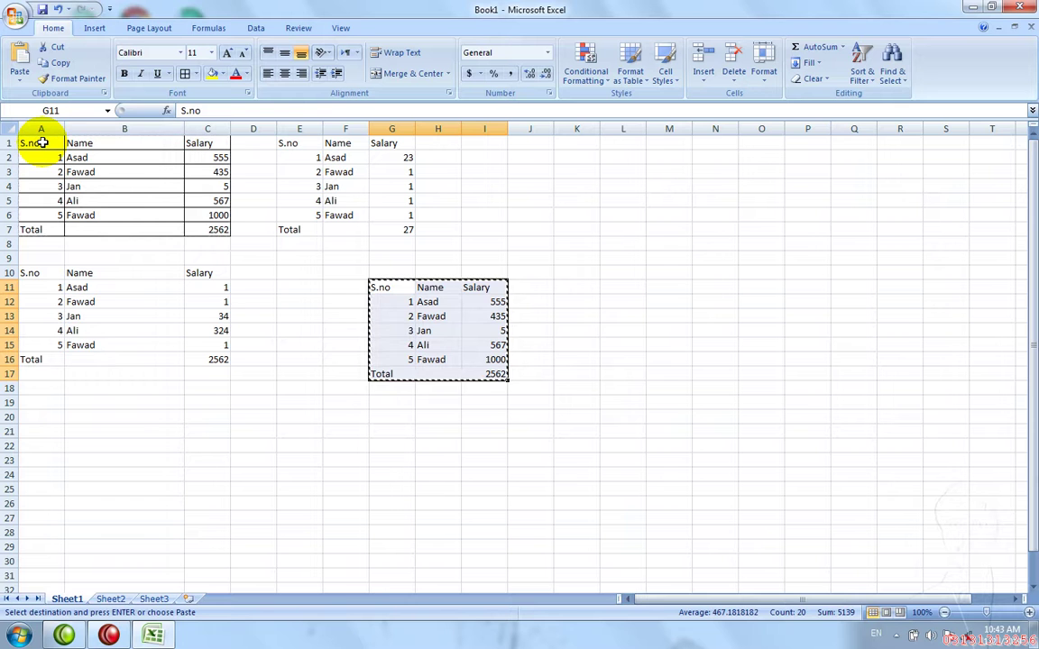
{"action": "key", "text": "Delete"}
{"action": "left_click_drag", "start_coordinate": [40, 142], "coordinate": [207, 227]}
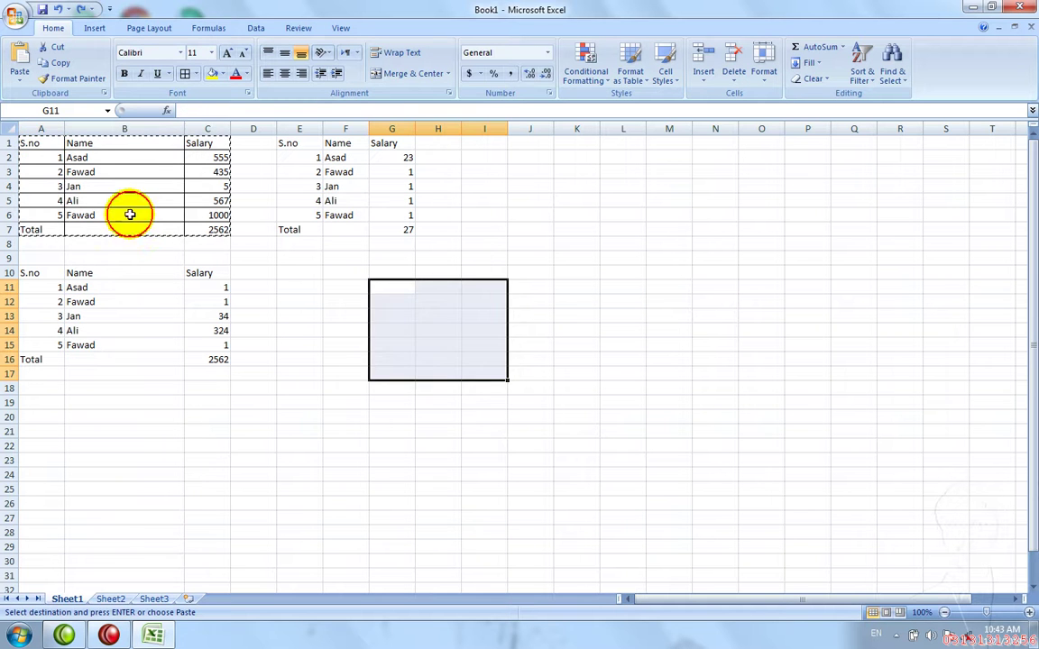
{"action": "key", "text": "ctrl+c"}
{"action": "left_click", "coordinate": [127, 212]}
{"action": "left_click", "coordinate": [424, 332]}
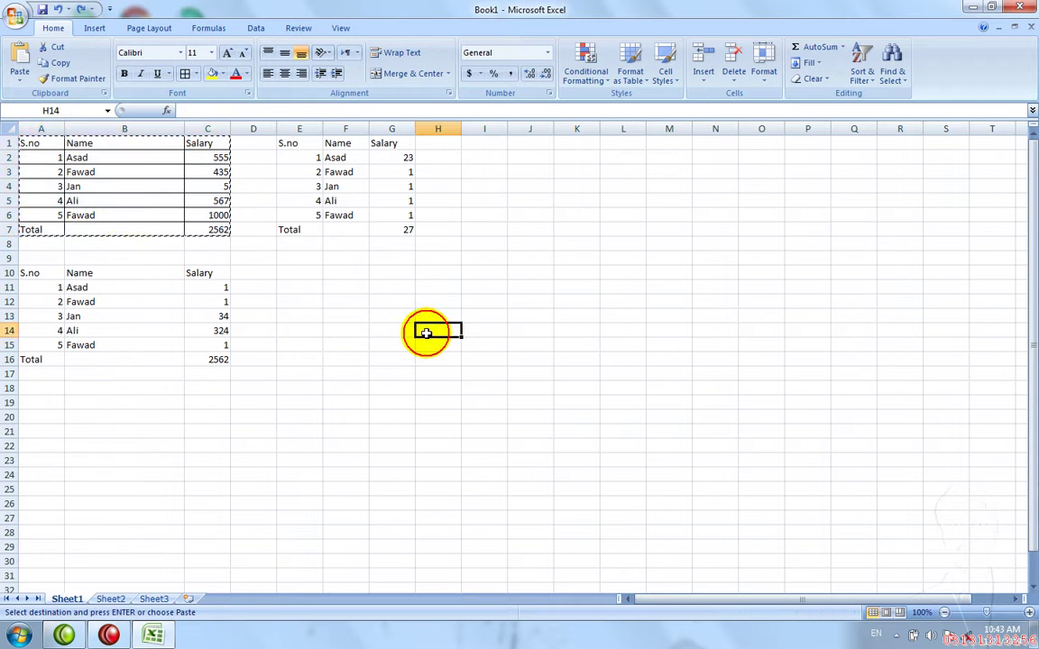
{"action": "key", "text": "ctrl+v"}
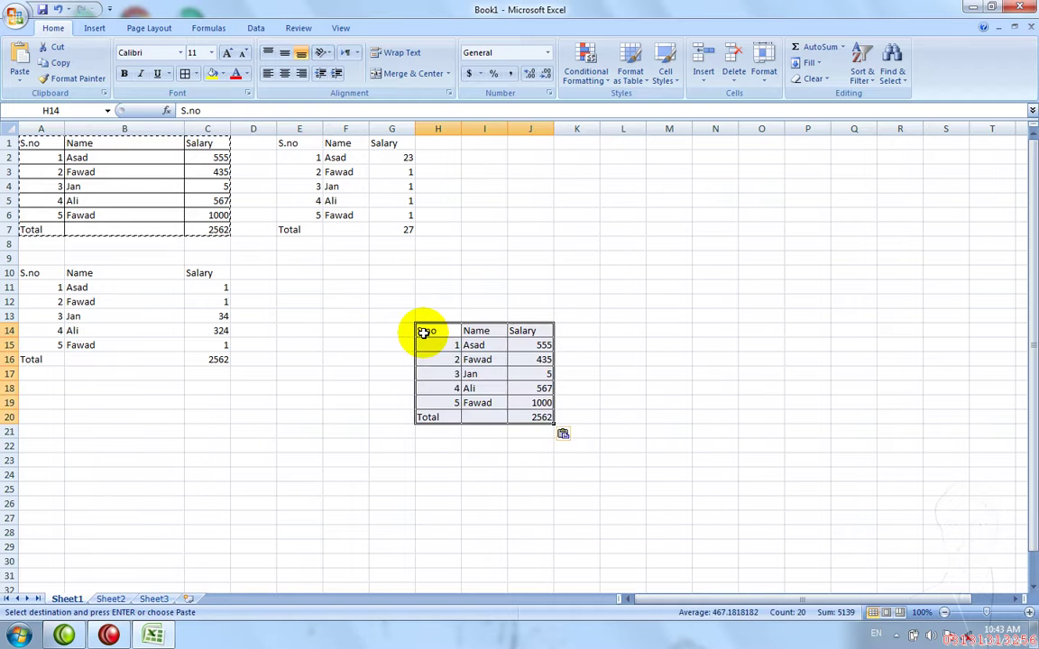
{"action": "key", "text": "ctrl+z"}
Open Print Preview of the sheet and zoom into the page.
{"action": "left_click", "coordinate": [397, 314]}
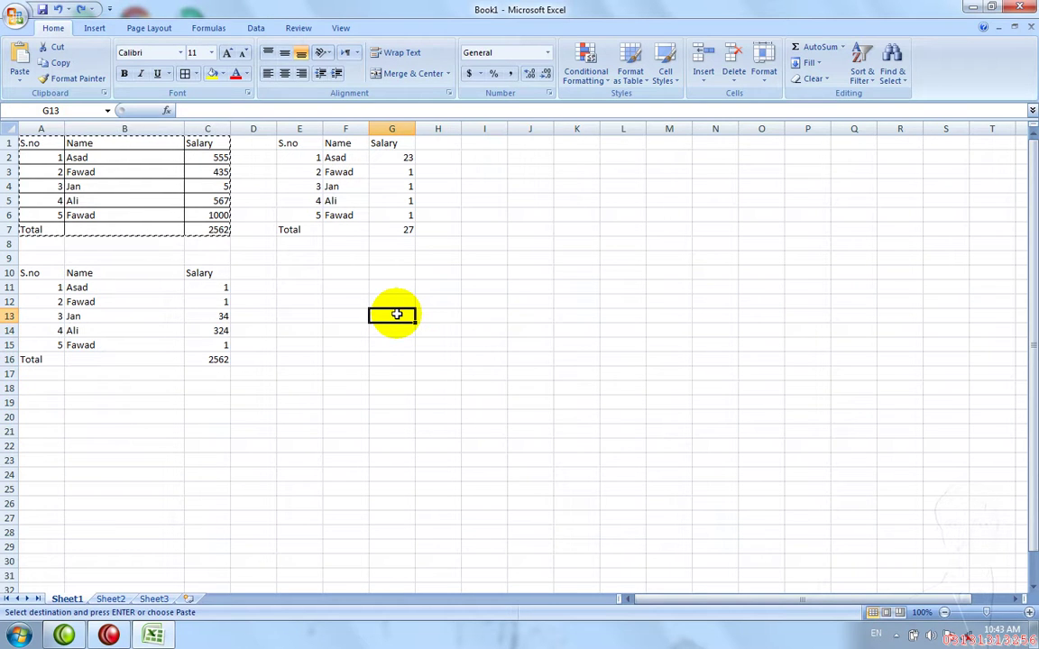
{"action": "key", "text": "ctrl+F2"}
{"action": "left_click", "coordinate": [536, 180]}
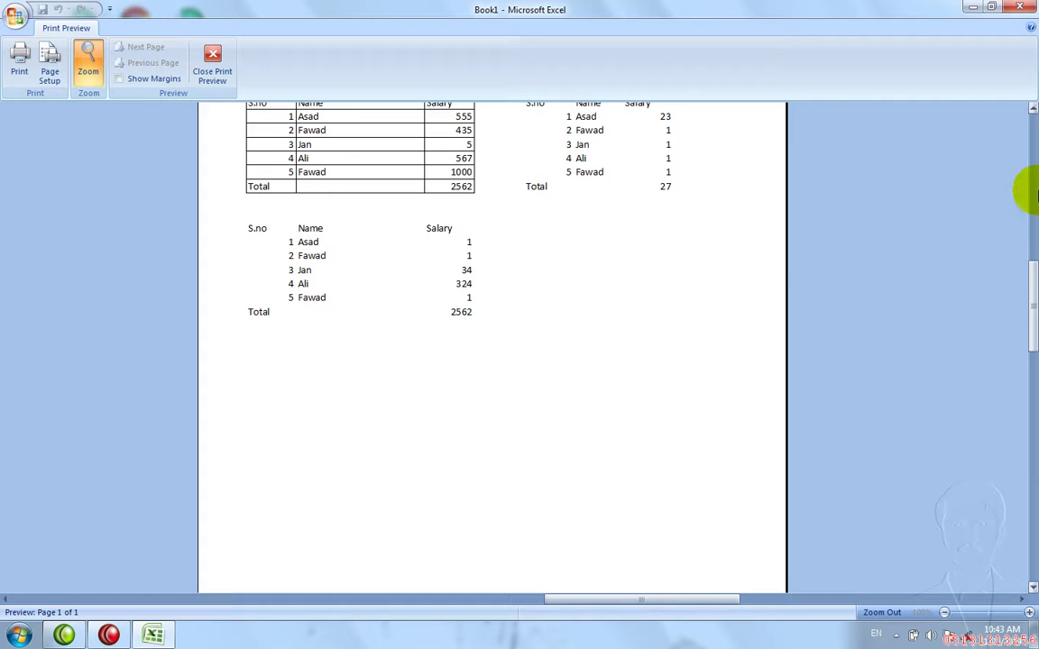
Zoom the previewed page, then close Print Preview to return to Sheet1.
{"action": "left_click", "coordinate": [1032, 185]}
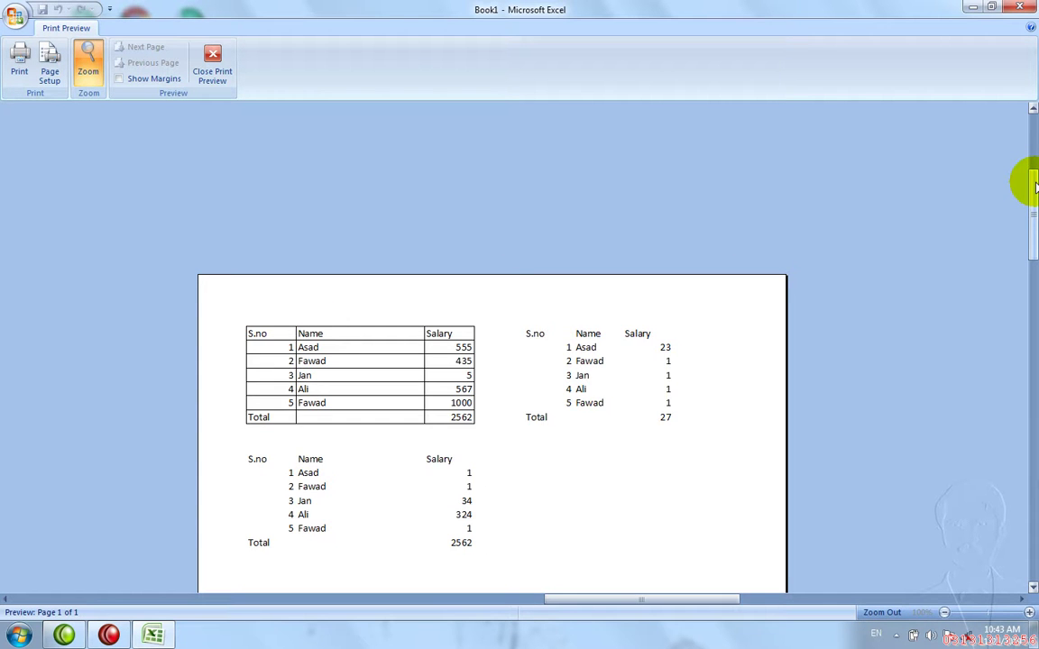
{"action": "key", "text": "Escape"}
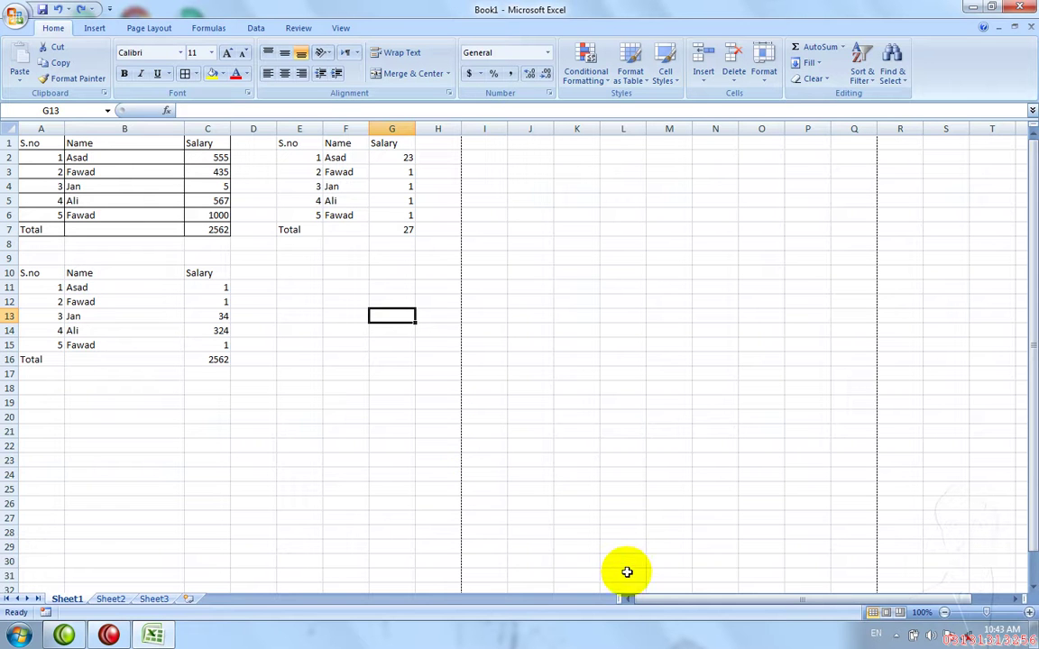
Copy the bordered Salary table A1:C7 and bring up the paste choices at A18.
{"action": "left_click_drag", "start_coordinate": [656, 600], "coordinate": [626, 595]}
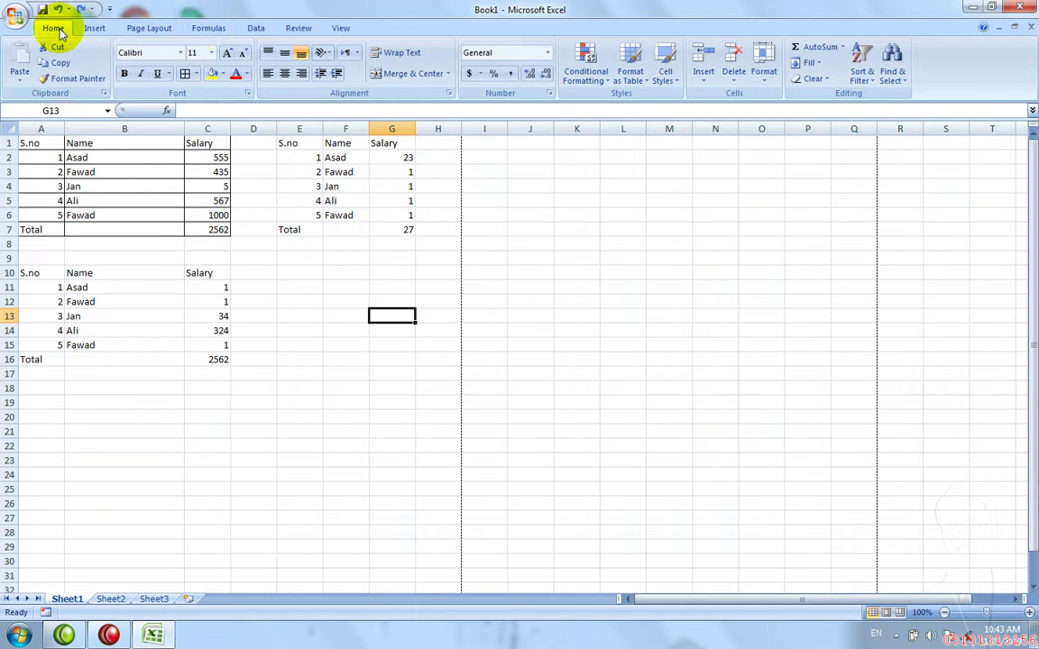
{"action": "left_click", "coordinate": [79, 168]}
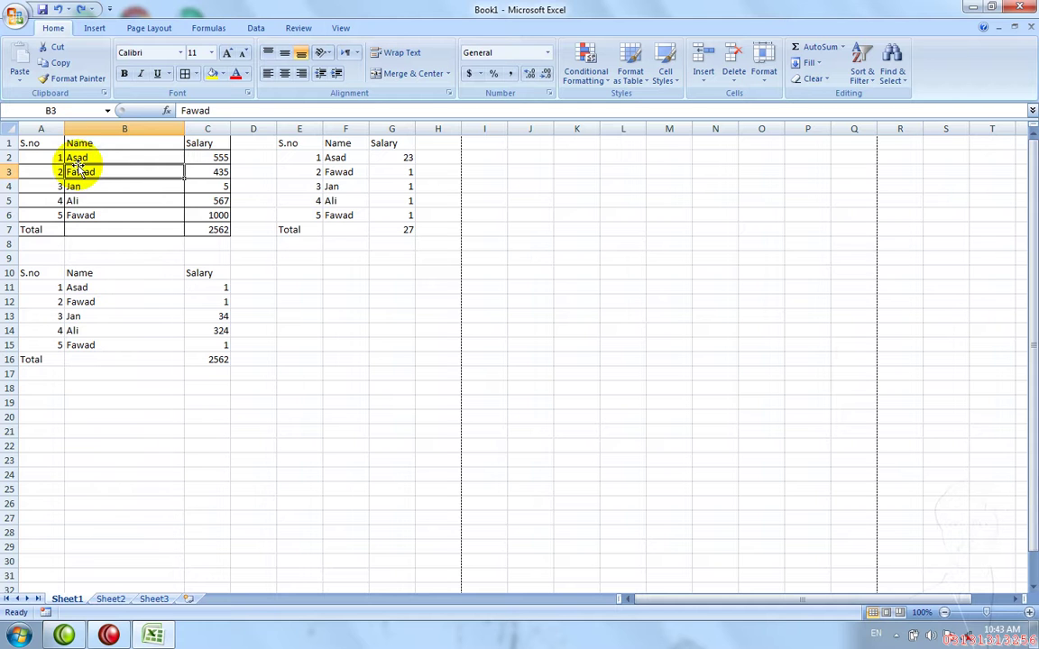
{"action": "key", "text": "ctrl+a"}
{"action": "key", "text": "ctrl+c"}
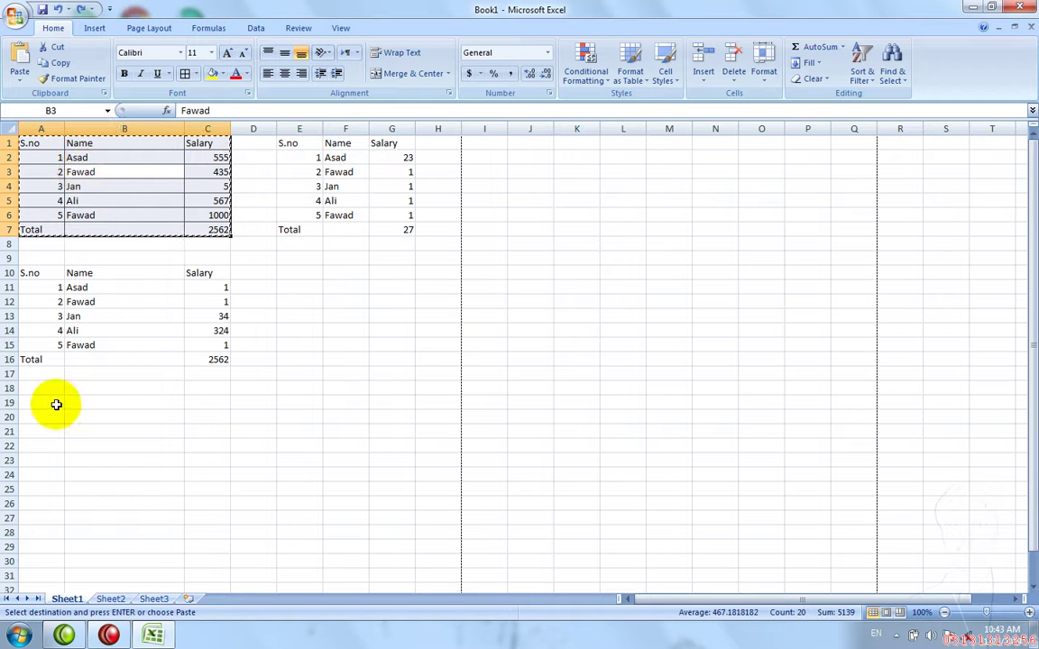
{"action": "left_click", "coordinate": [40, 386]}
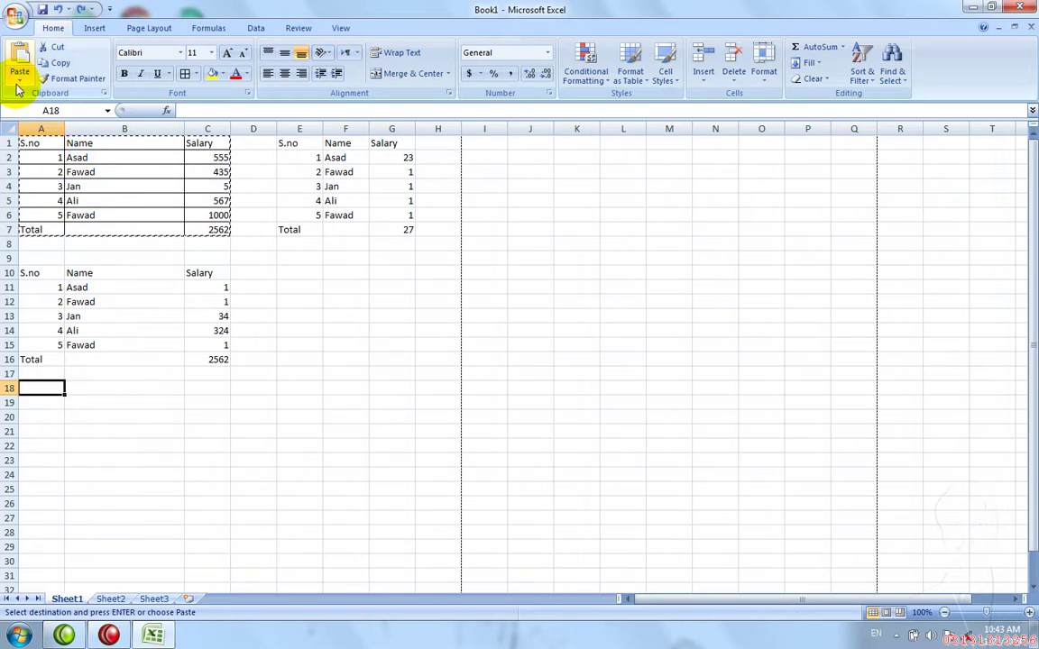
{"action": "left_click", "coordinate": [18, 82]}
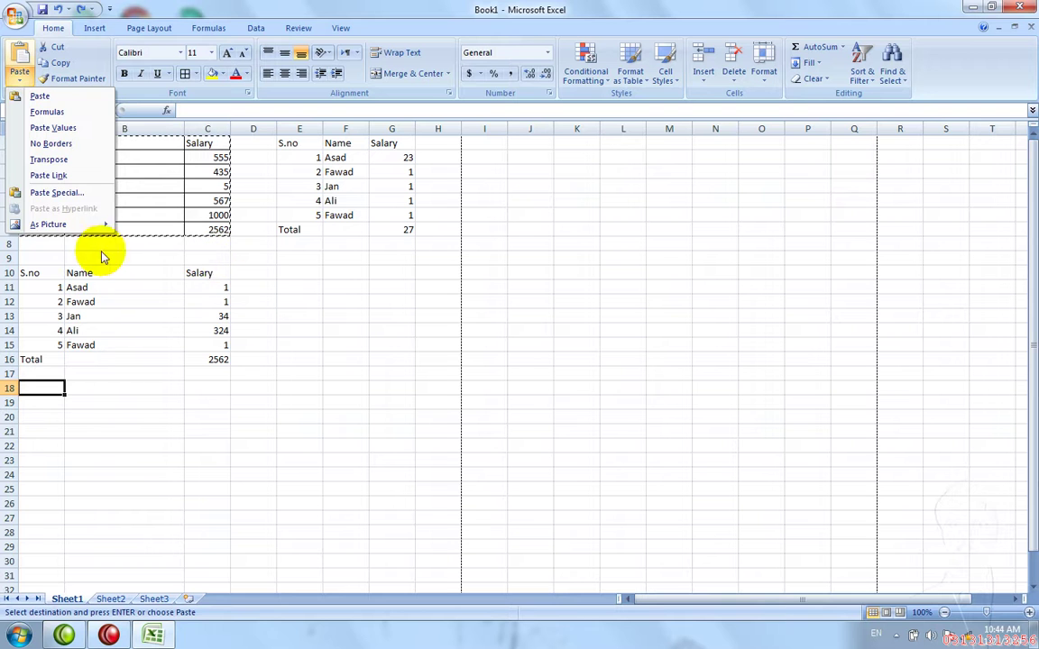
Paste the Salary table transposed at A18 and check the Name and Salary row labels.
{"action": "left_click", "coordinate": [50, 159]}
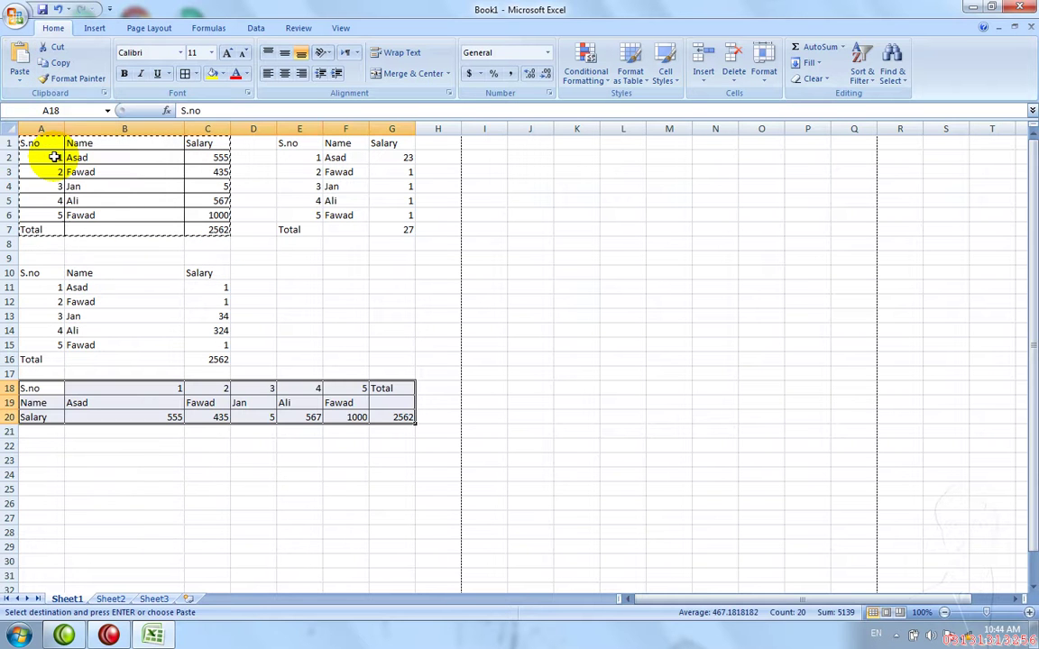
{"action": "left_click", "coordinate": [45, 397]}
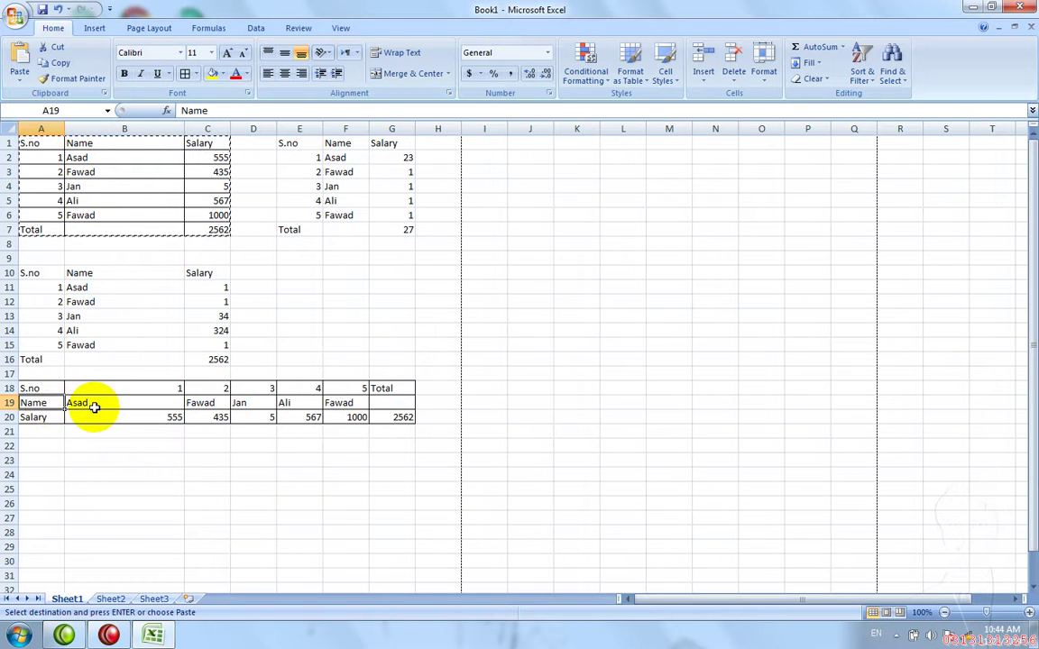
{"action": "left_click", "coordinate": [102, 393]}
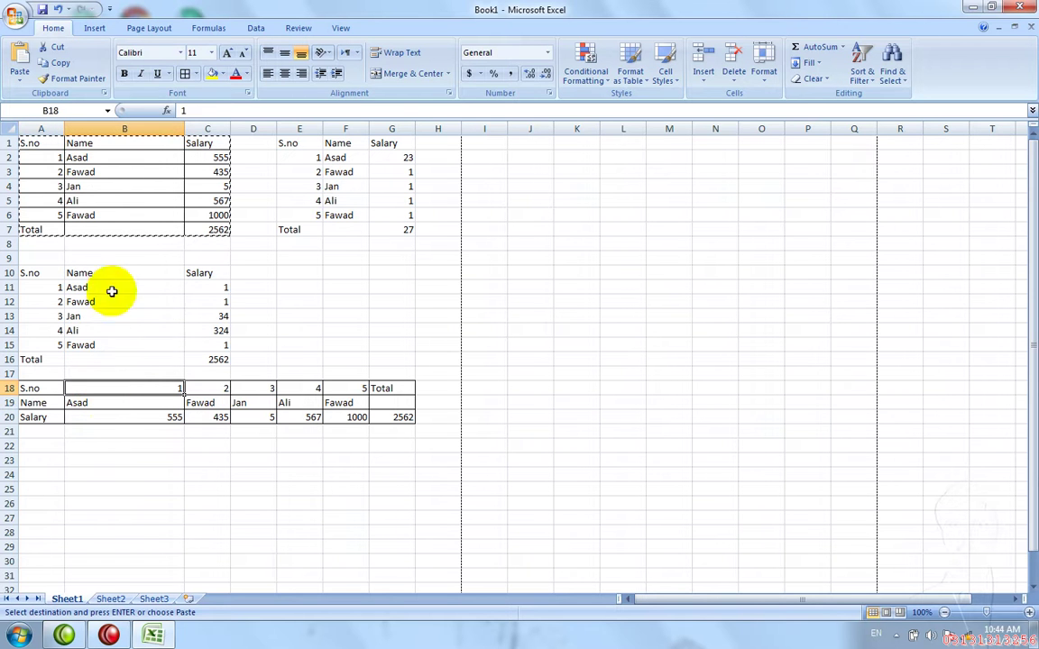
{"action": "left_click", "coordinate": [41, 399]}
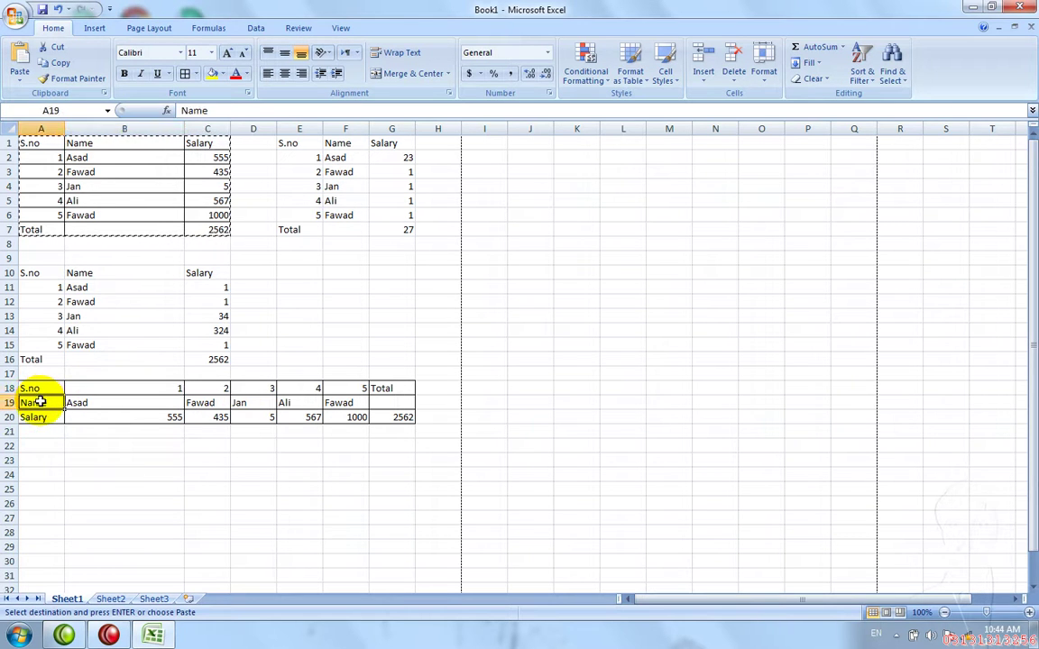
{"action": "left_click", "coordinate": [40, 415]}
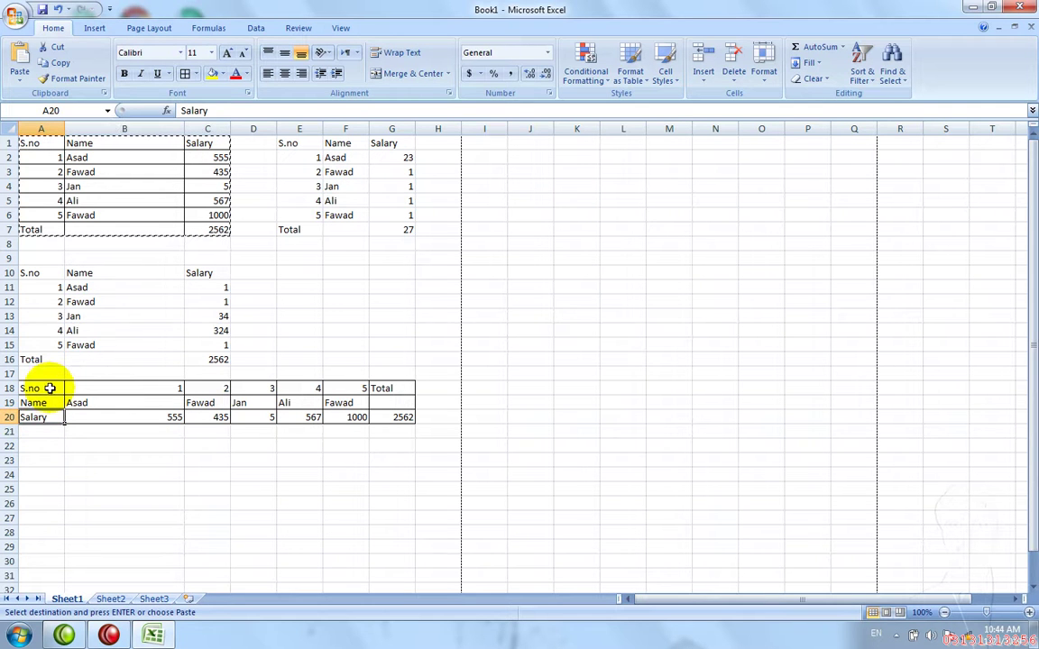
Copy the transposed table A18:G20 and select A22 as the next destination.
{"action": "left_click", "coordinate": [49, 388]}
{"action": "key", "text": "ctrl+a"}
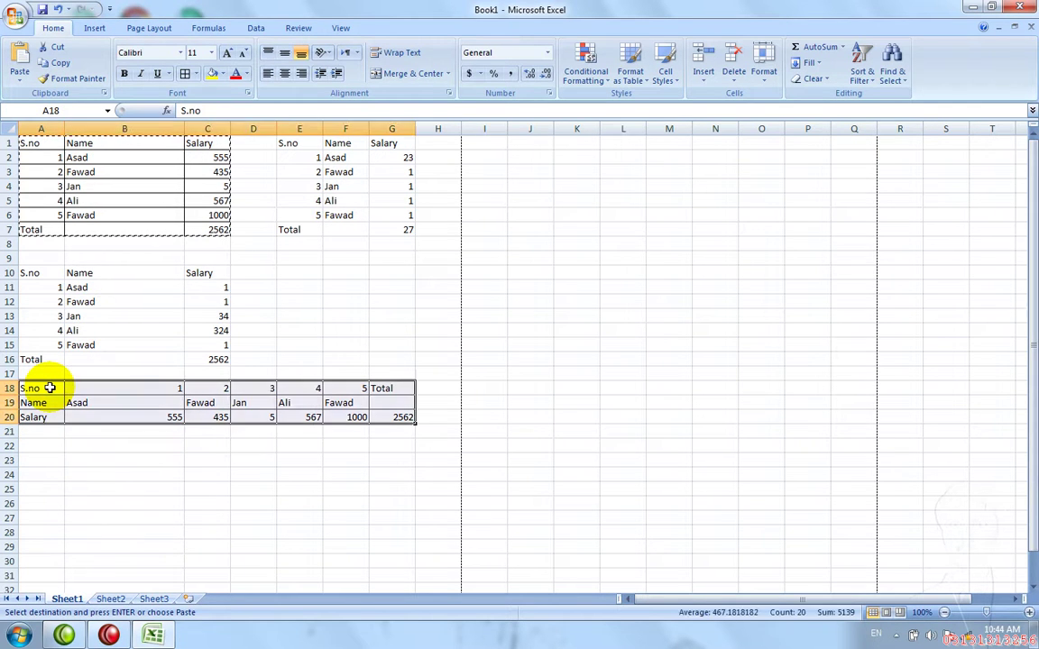
{"action": "key", "text": "ctrl+c"}
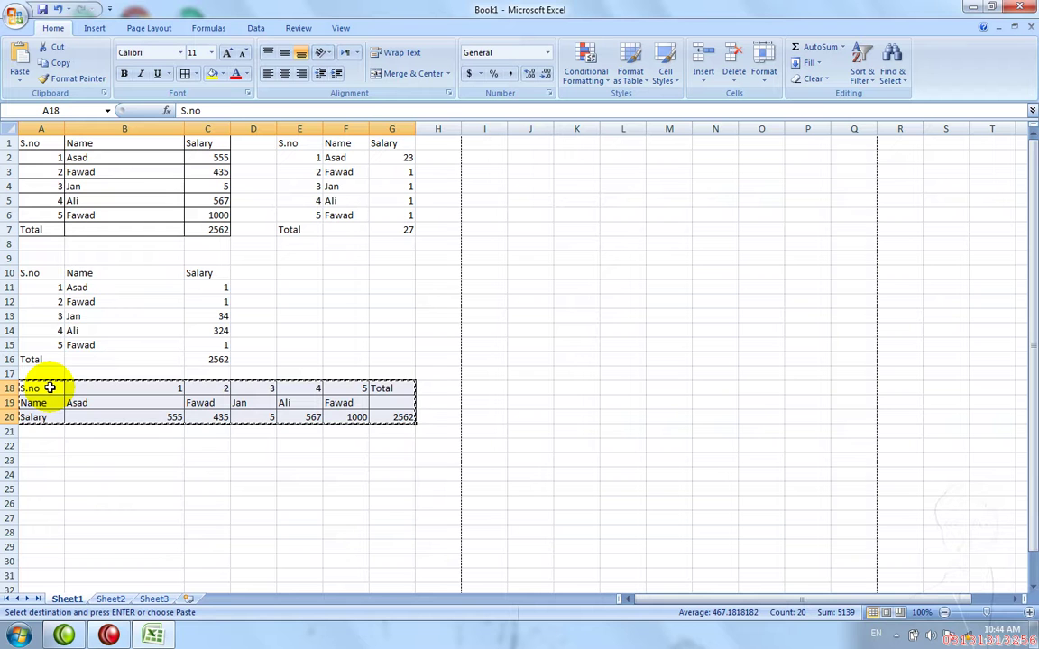
{"action": "left_click", "coordinate": [31, 443]}
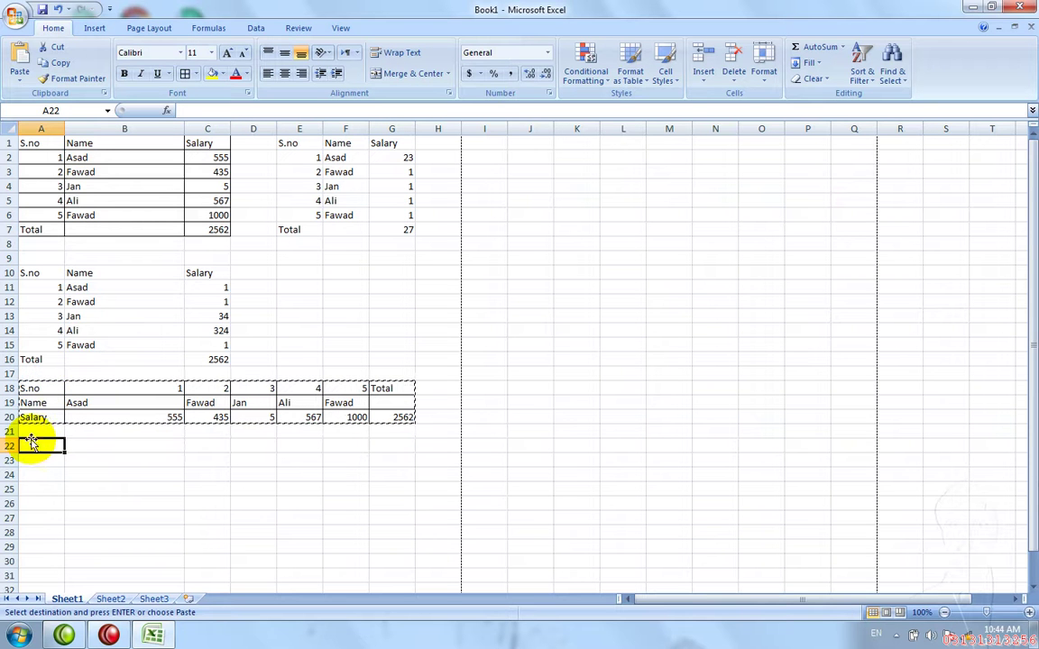
Paste the transposed table flipped back upright at A22.
{"action": "left_click", "coordinate": [20, 79]}
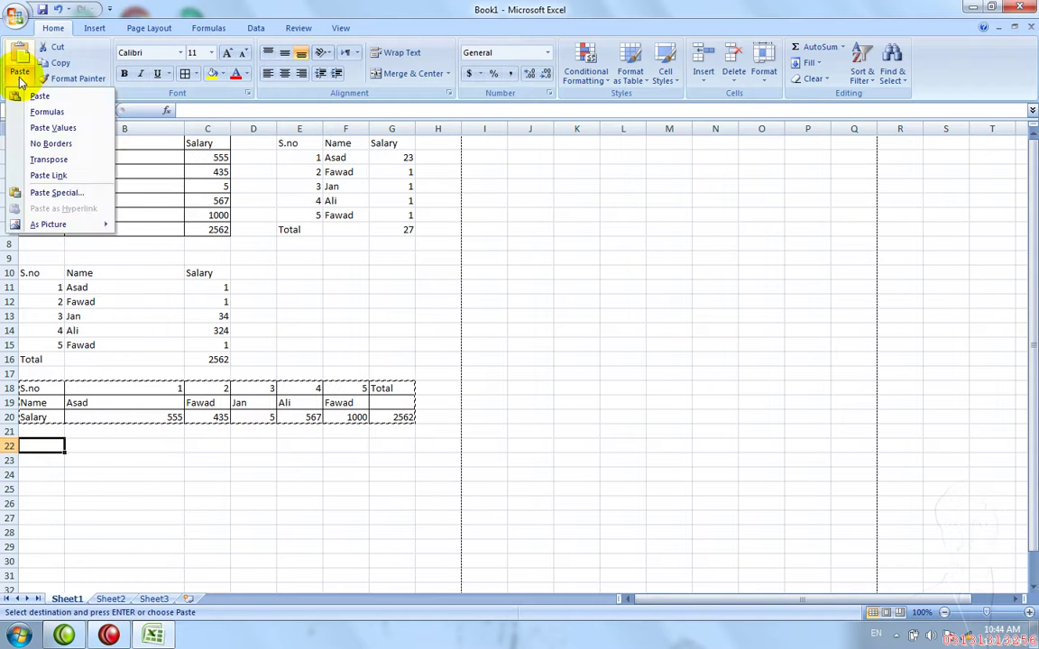
{"action": "left_click", "coordinate": [44, 158]}
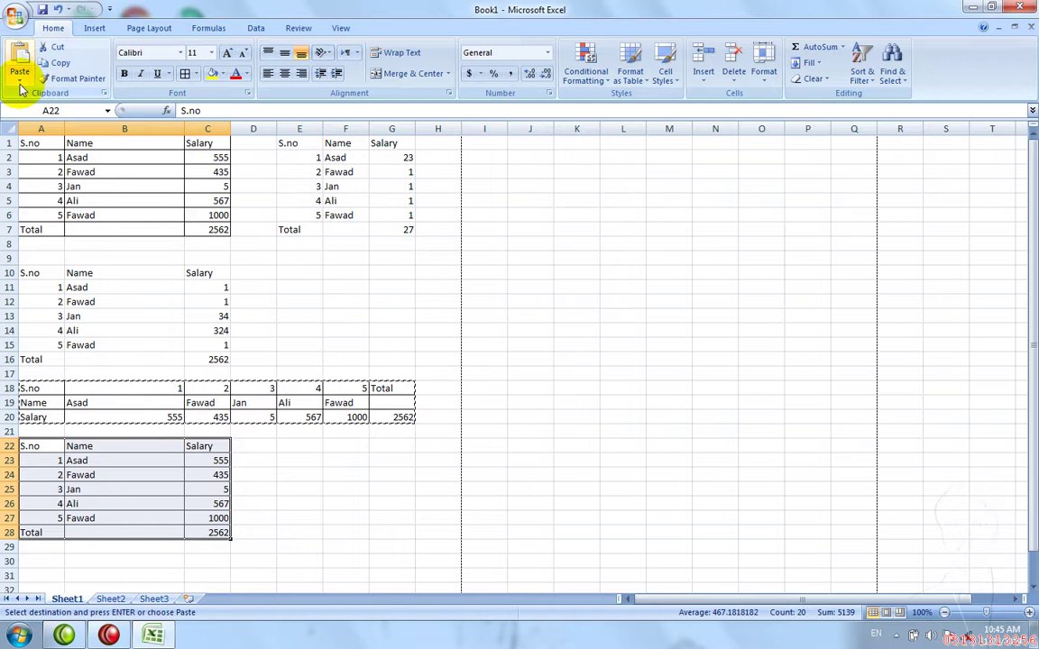
{"action": "left_click", "coordinate": [20, 81]}
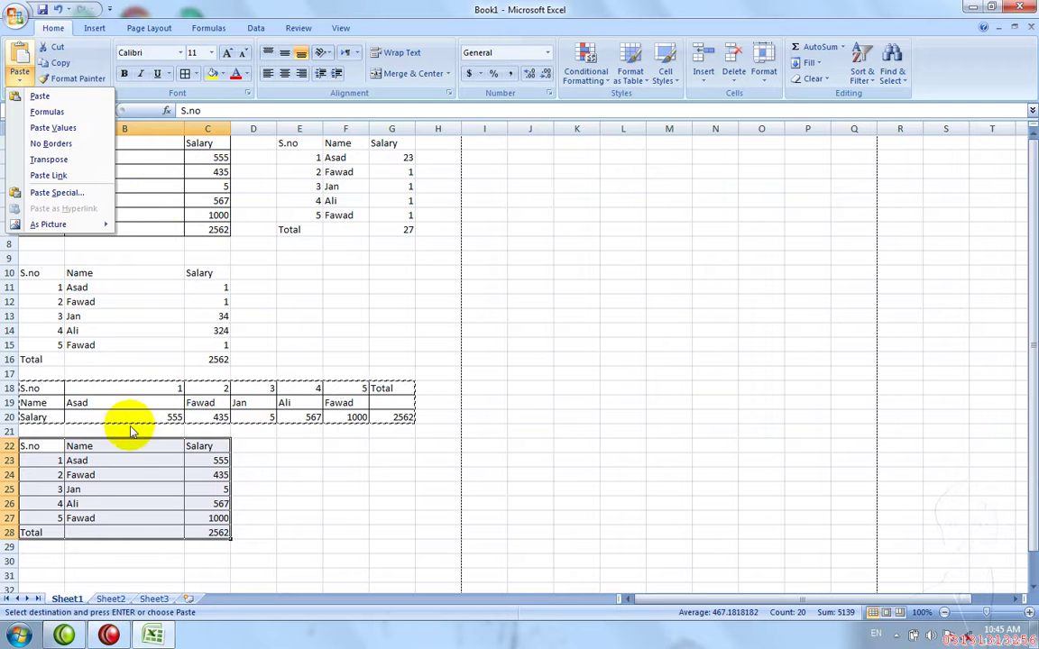
{"action": "left_click", "coordinate": [124, 451]}
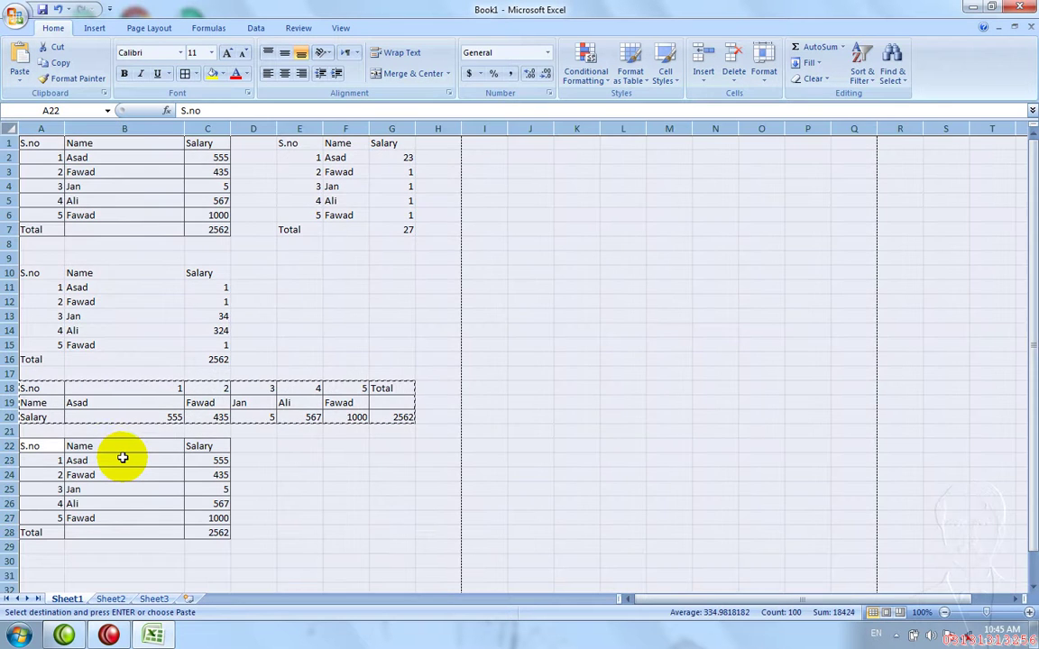
Copy the upright Salary table in A22:C28.
{"action": "left_click", "coordinate": [122, 458]}
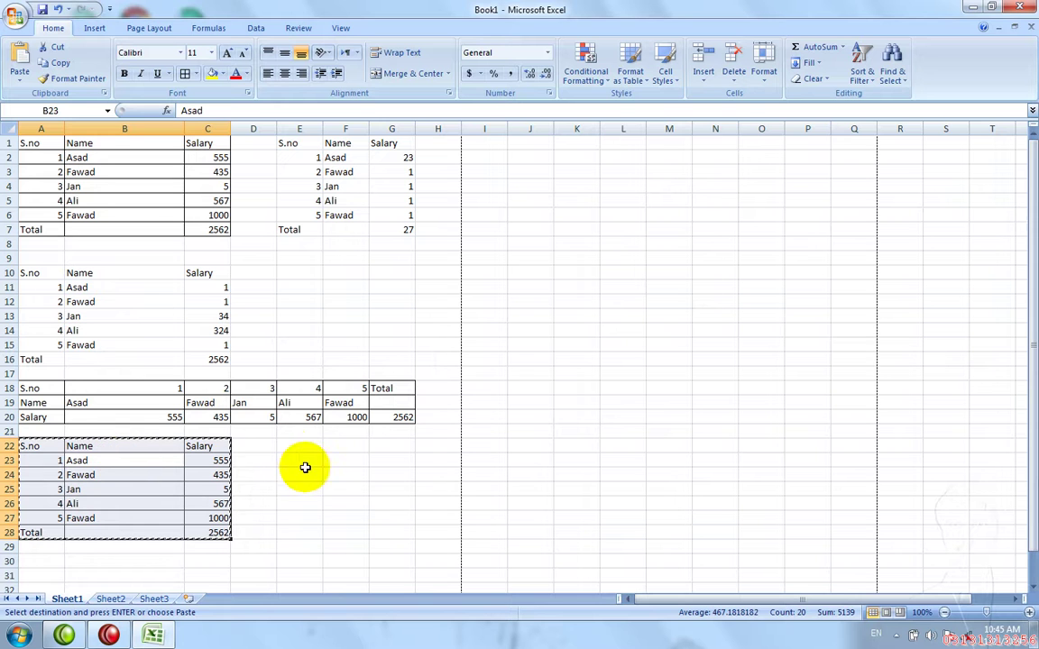
{"action": "key", "text": "ctrl+c"}
{"action": "key", "text": "Down"}
{"action": "key", "text": "Down"}
{"action": "key", "text": "Down"}
{"action": "key", "text": "Down"}
{"action": "key", "text": "Down"}
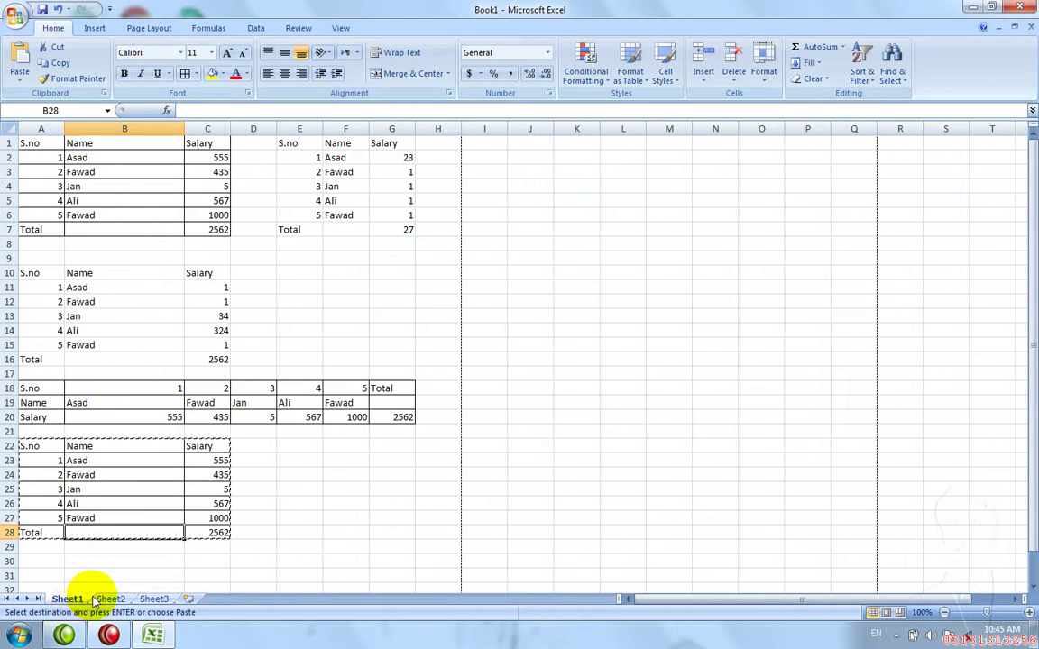
Paste the copied table onto Sheet2 at A1 as links to Sheet1.
{"action": "left_click", "coordinate": [104, 599]}
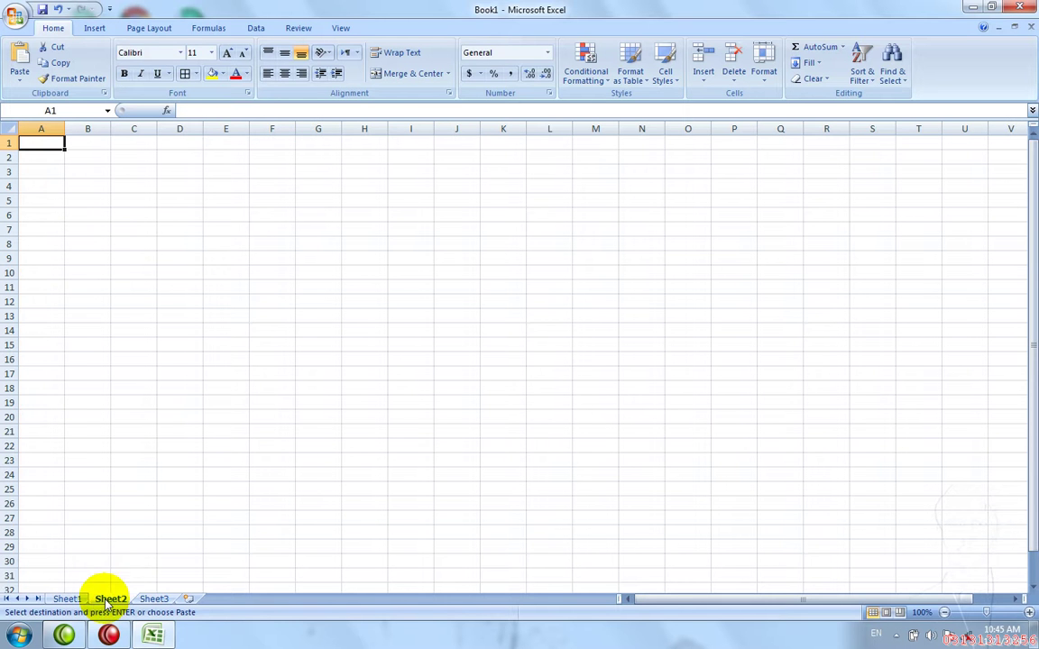
{"action": "left_click", "coordinate": [145, 597]}
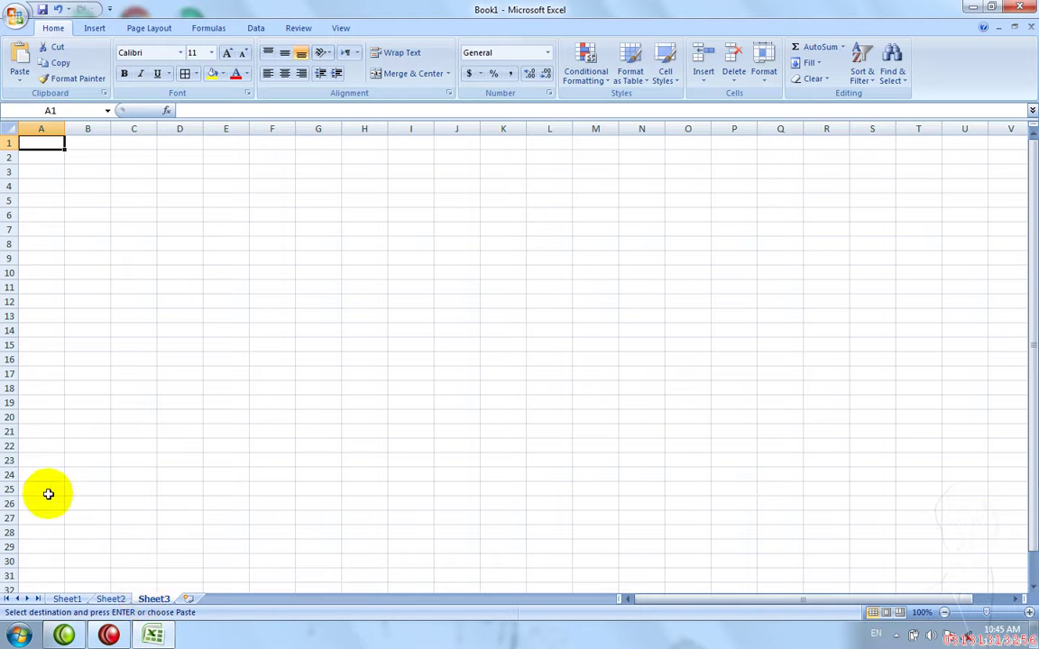
{"action": "left_click", "coordinate": [108, 597]}
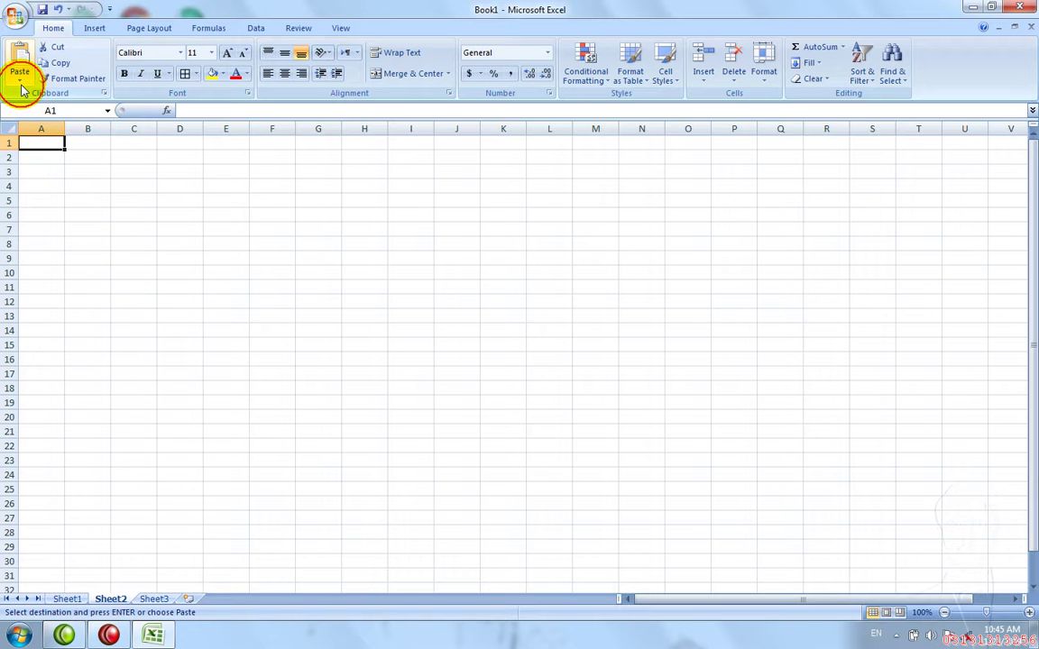
{"action": "left_click", "coordinate": [19, 81]}
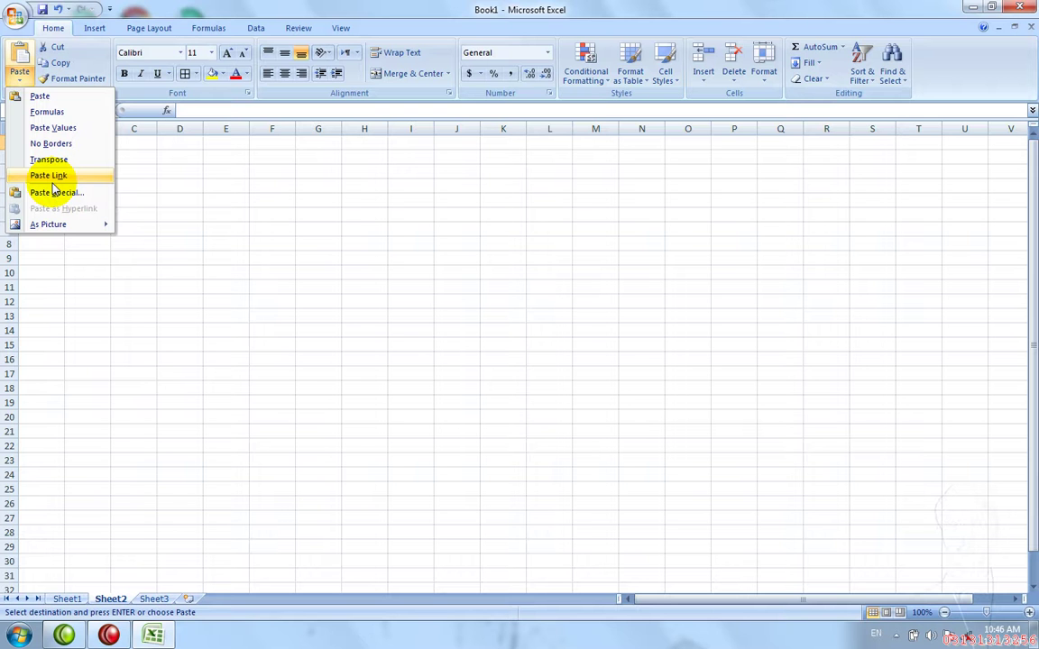
{"action": "left_click", "coordinate": [52, 177]}
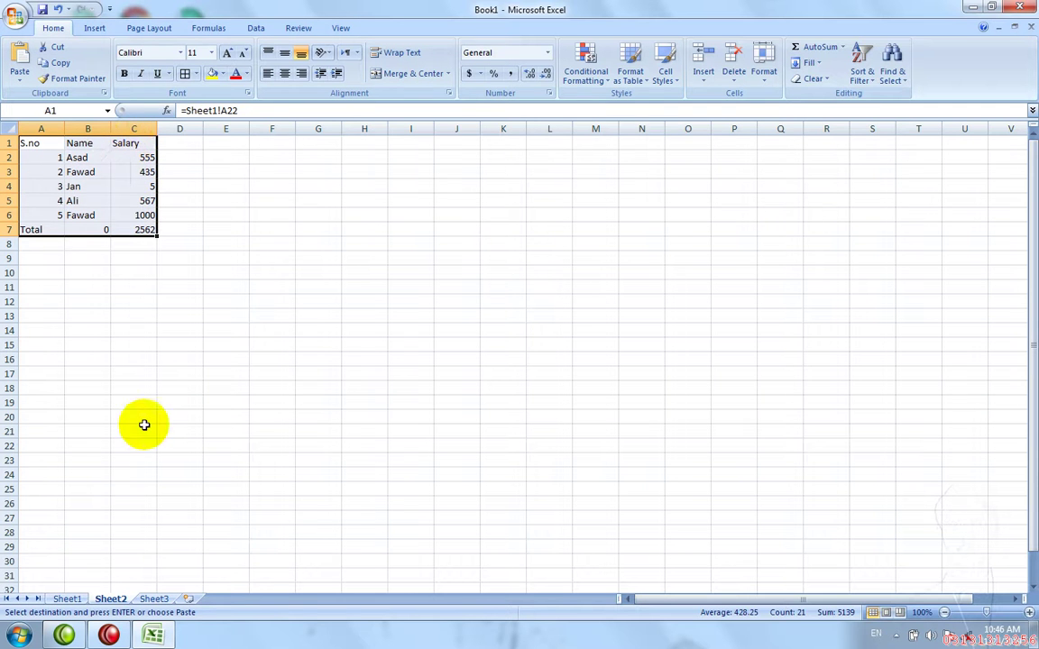
On Sheet1, rename header C22 to Marks and enter 33, 24, 25 in C23:C25.
{"action": "left_click", "coordinate": [67, 599]}
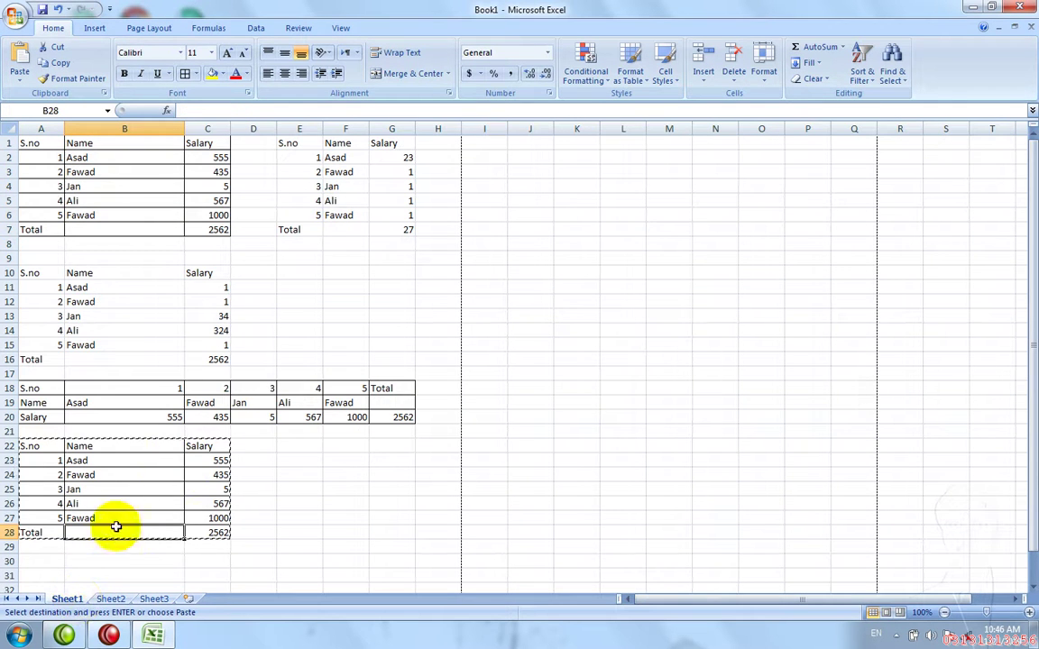
{"action": "left_click", "coordinate": [196, 446]}
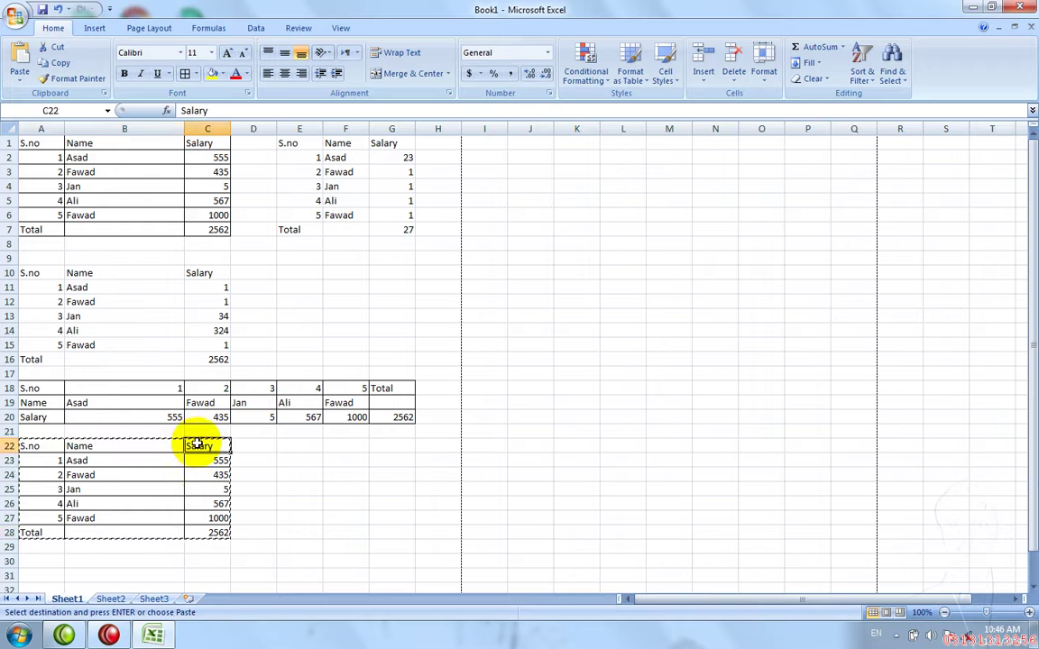
{"action": "type", "text": "P"}
{"action": "key", "text": "BackSpace"}
{"action": "type", "text": "Marks"}
{"action": "key", "text": "Return"}
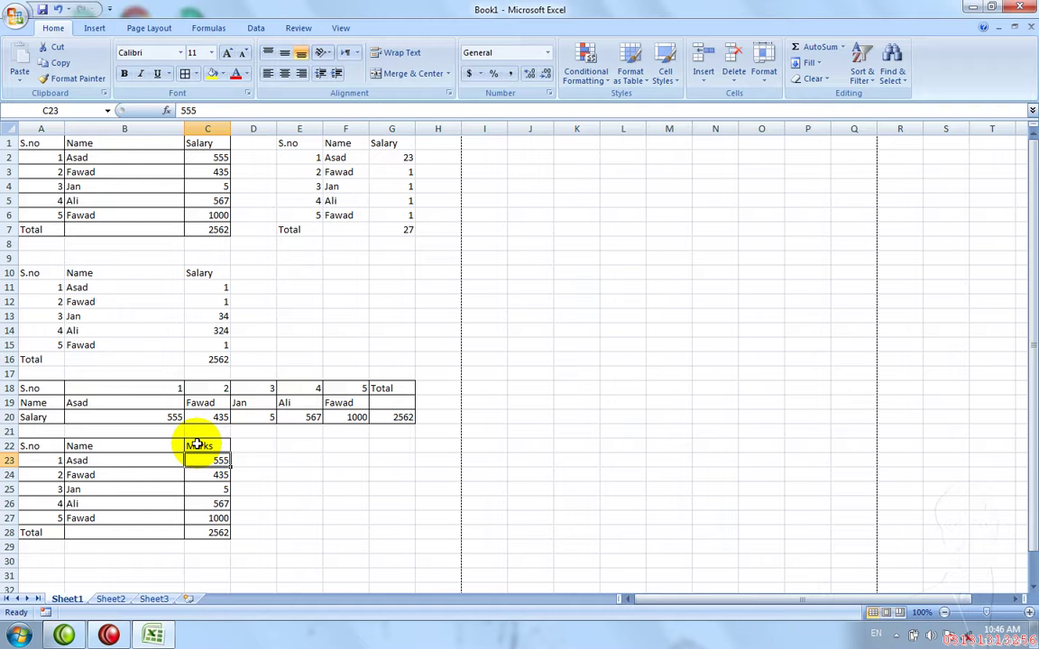
{"action": "type", "text": "33"}
{"action": "key", "text": "Return"}
{"action": "type", "text": "24"}
{"action": "key", "text": "Return"}
{"action": "type", "text": "25"}
{"action": "key", "text": "Return"}
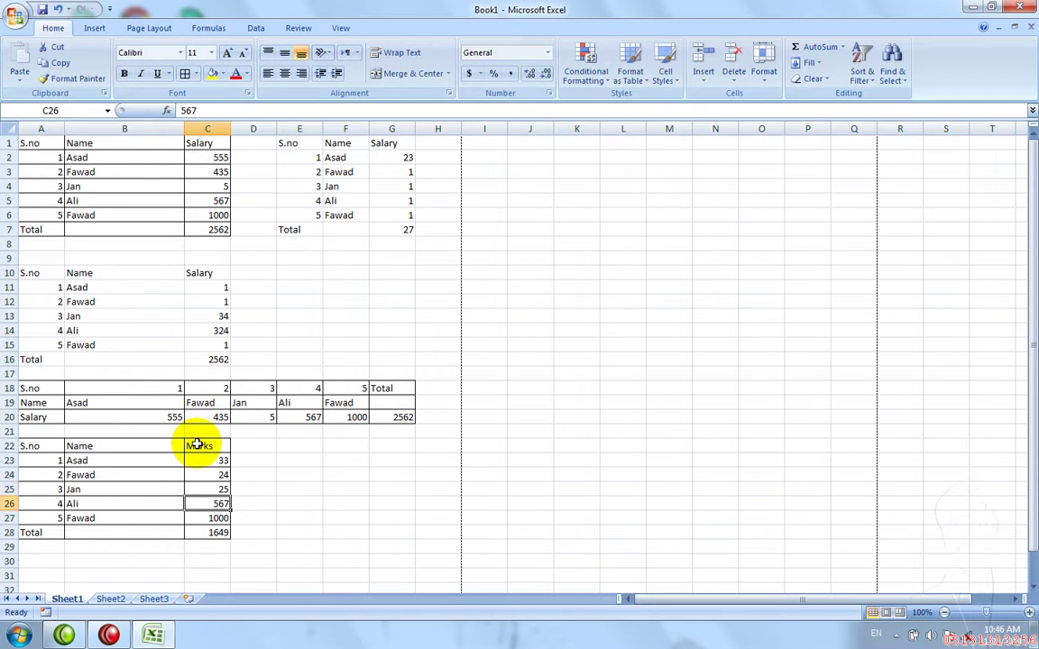
Confirm the linked table on Sheet2 now shows Marks.
{"action": "left_click", "coordinate": [109, 599]}
{"action": "left_click", "coordinate": [107, 432]}
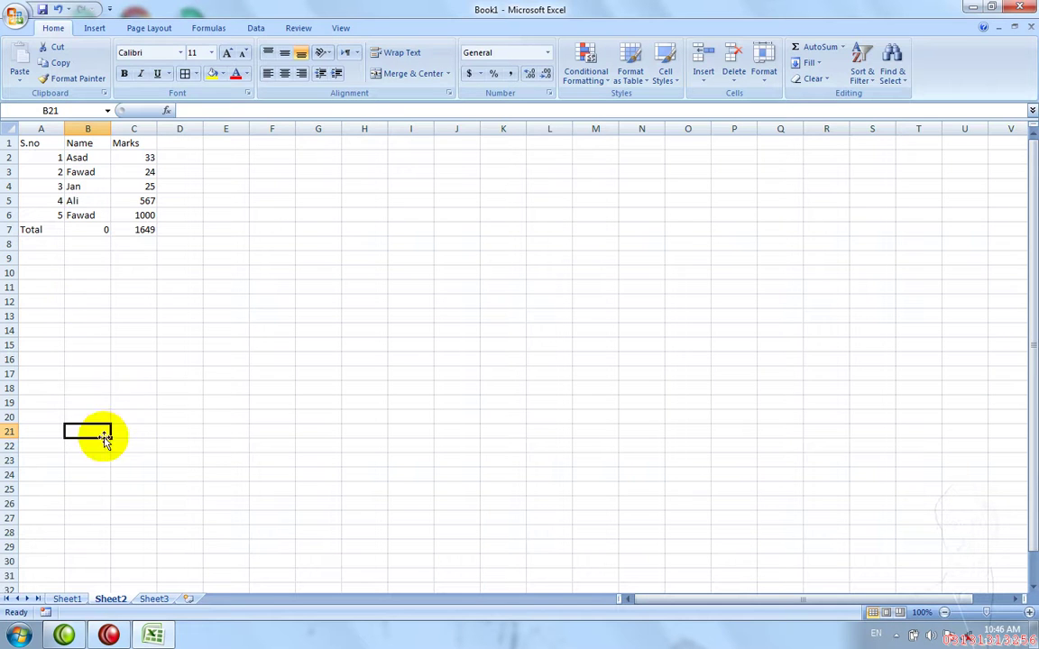
{"action": "left_click", "coordinate": [72, 596]}
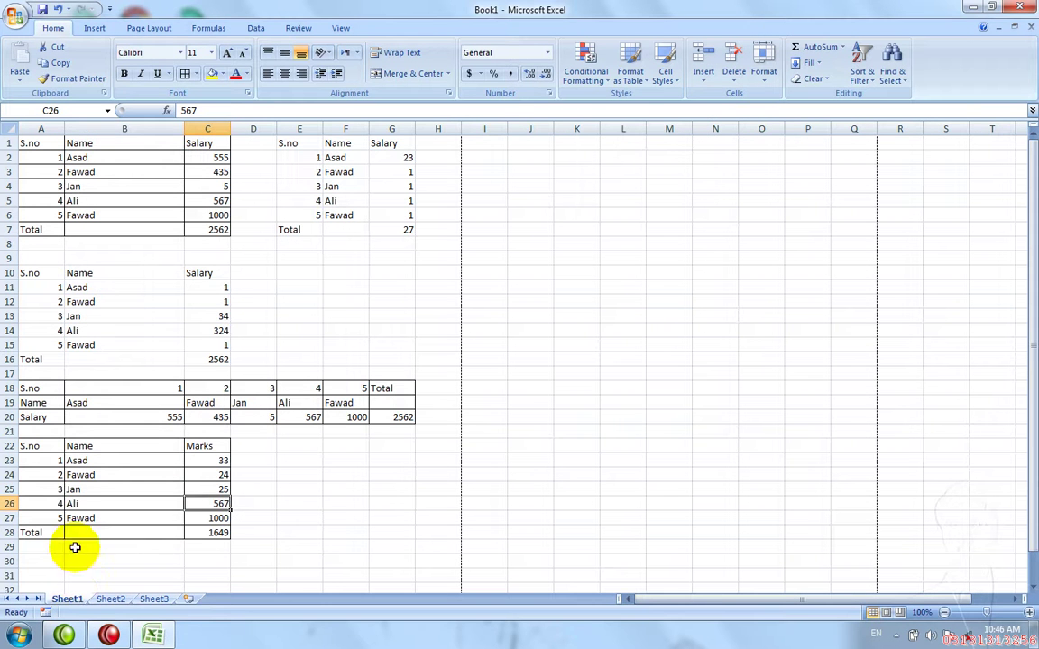
Copy the Marks table A22:C28 and choose A30 as the destination.
{"action": "left_click", "coordinate": [70, 490]}
{"action": "key", "text": "ctrl+a"}
{"action": "key", "text": "ctrl+c"}
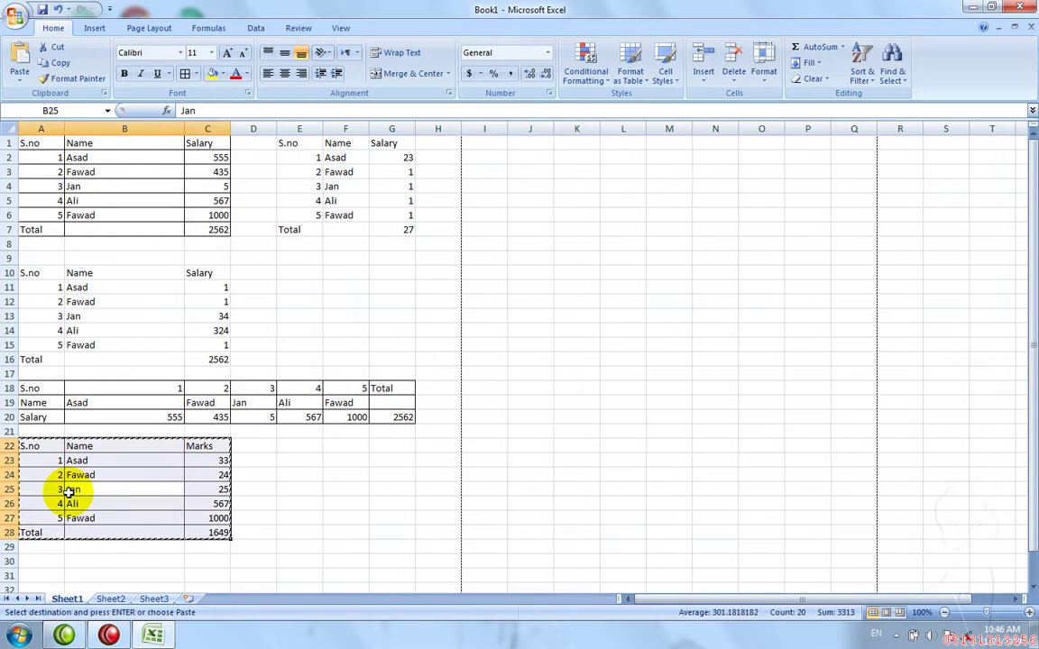
{"action": "left_click", "coordinate": [40, 560]}
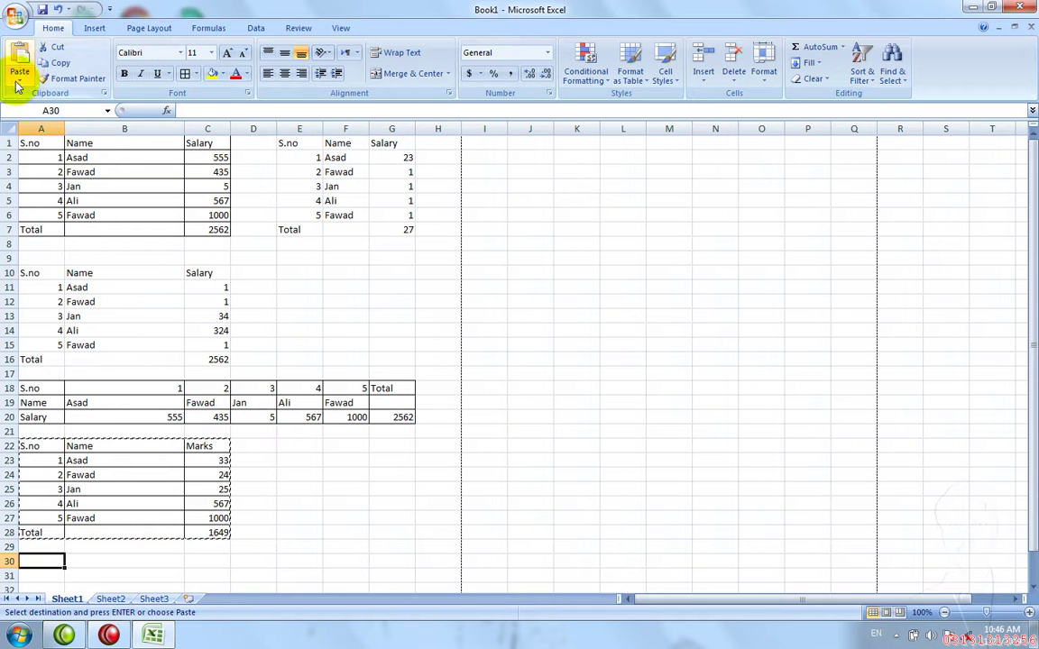
Paste the table at A30 through Paste Special, then undo it.
{"action": "left_click", "coordinate": [20, 74]}
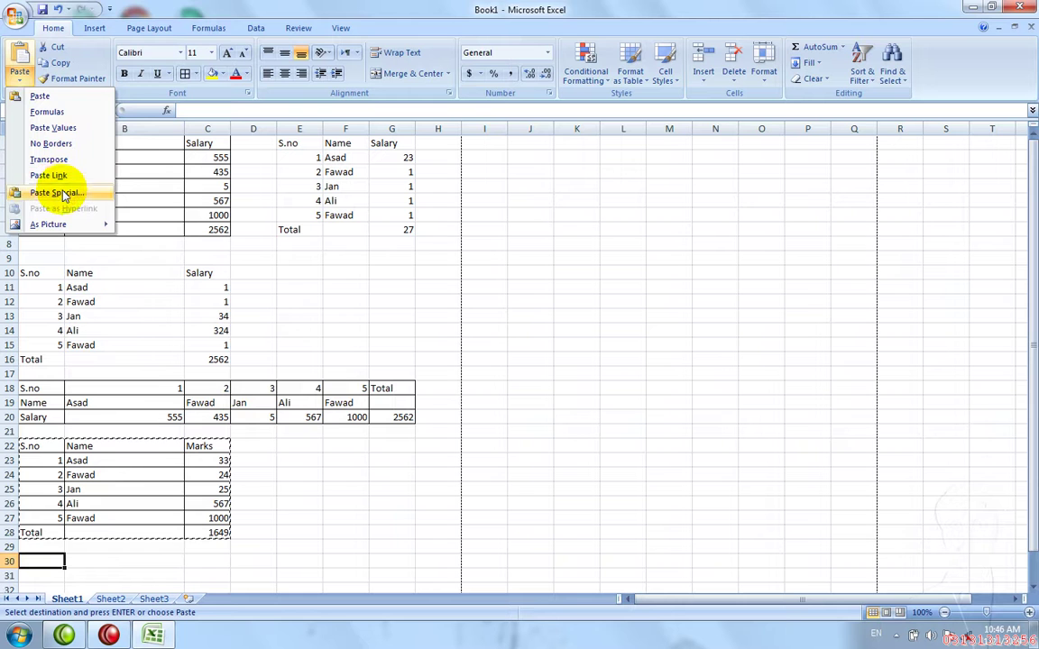
{"action": "left_click", "coordinate": [53, 193]}
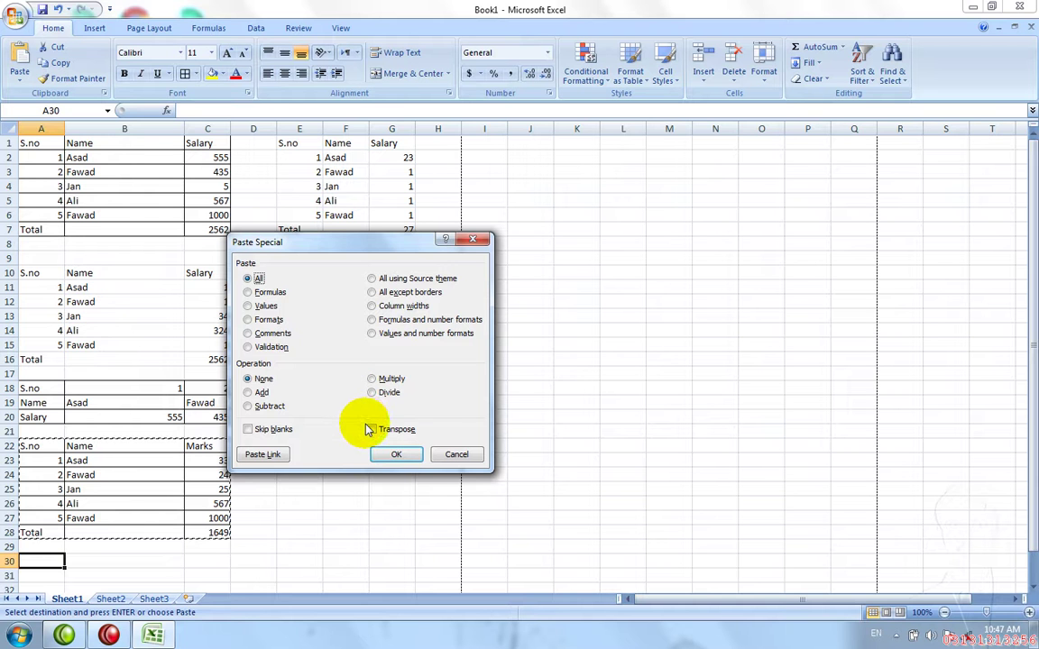
{"action": "left_click", "coordinate": [389, 453]}
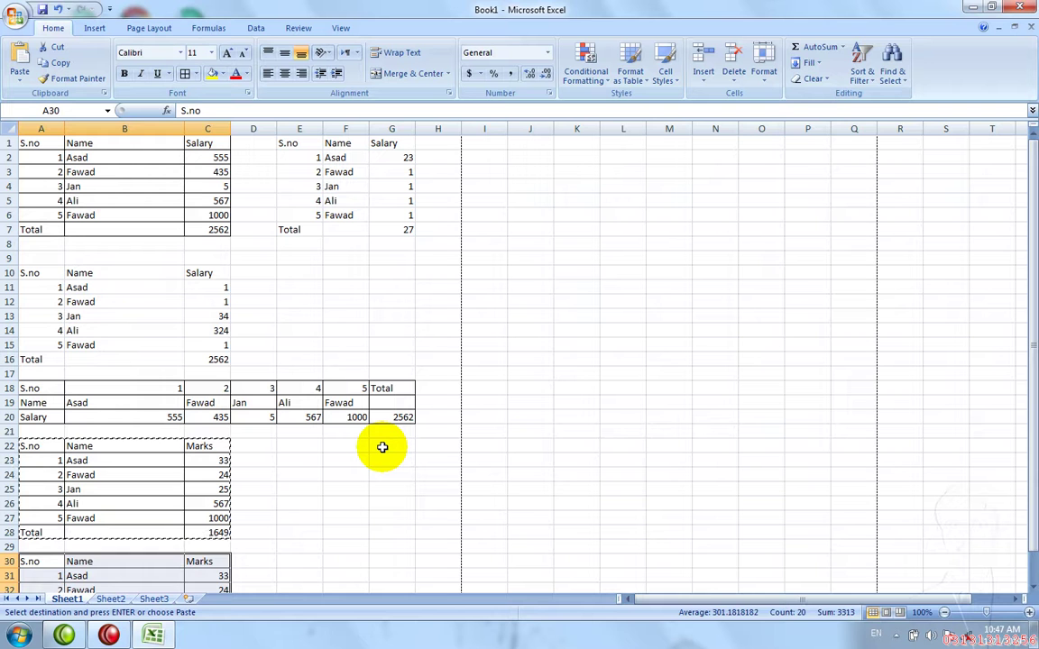
{"action": "key", "text": "ctrl+z"}
{"action": "key", "text": "Up"}
{"action": "key", "text": "Down"}
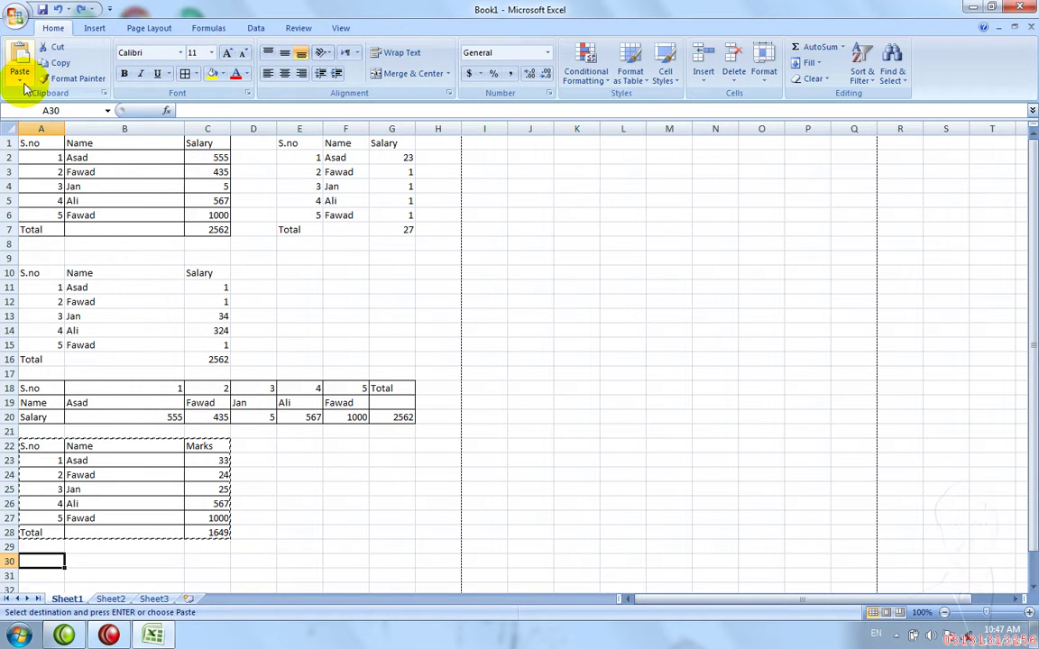
Open the Paste Special dialog twice more and close it without pasting.
{"action": "left_click", "coordinate": [19, 81]}
{"action": "left_click", "coordinate": [56, 192]}
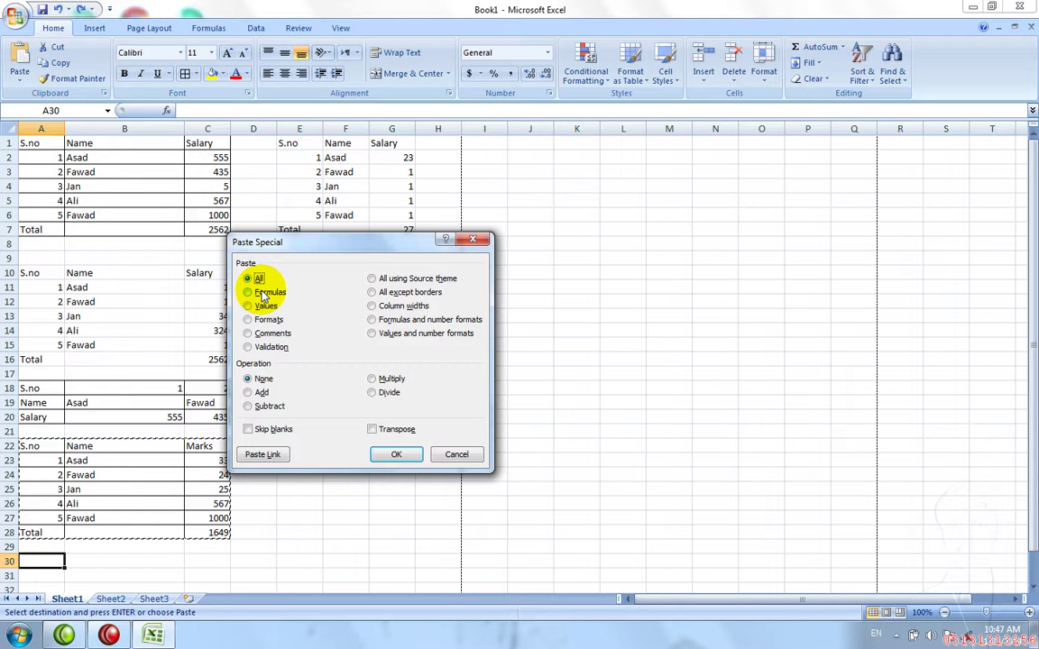
{"action": "key", "text": "Escape"}
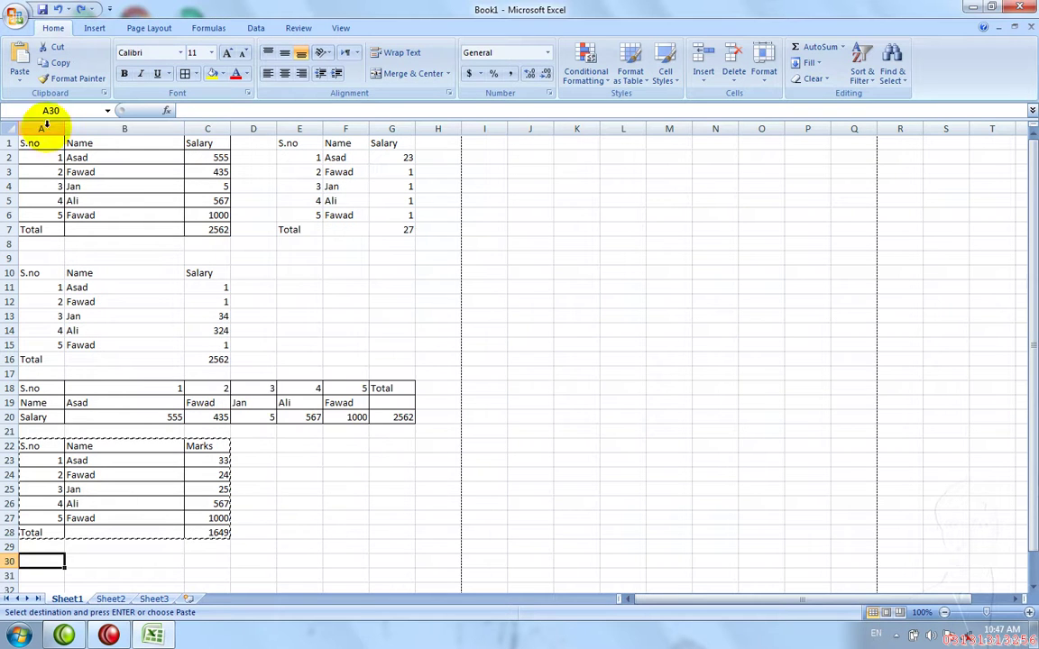
{"action": "left_click", "coordinate": [19, 83]}
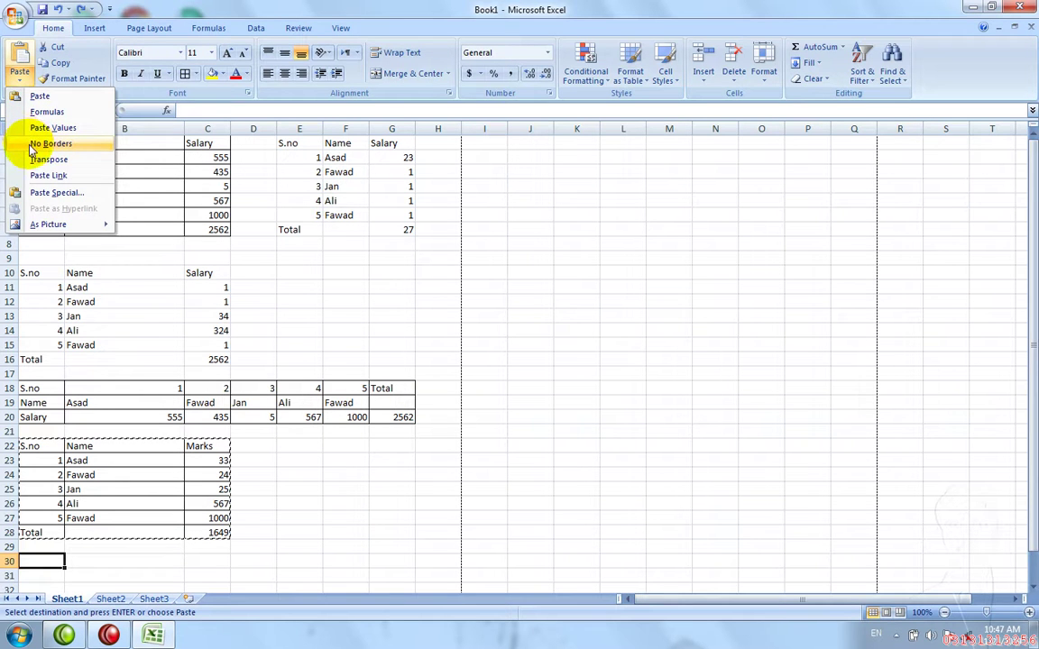
{"action": "left_click", "coordinate": [40, 192]}
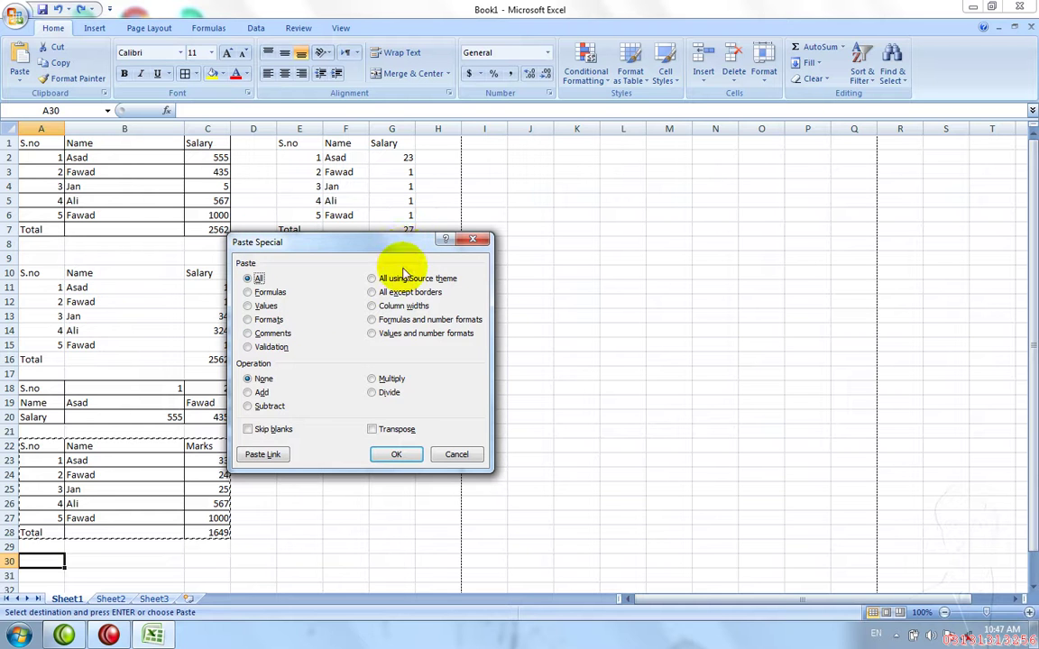
{"action": "left_click", "coordinate": [473, 240]}
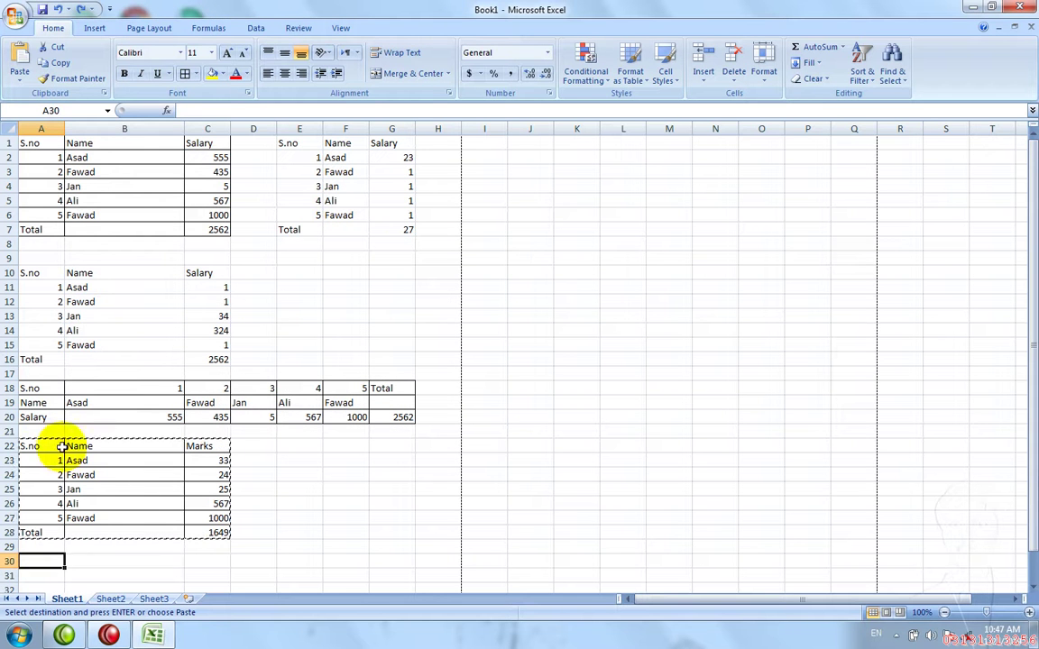
Make the Marks table bold, red, in Times New Roman.
{"action": "left_click_drag", "start_coordinate": [39, 446], "coordinate": [194, 533]}
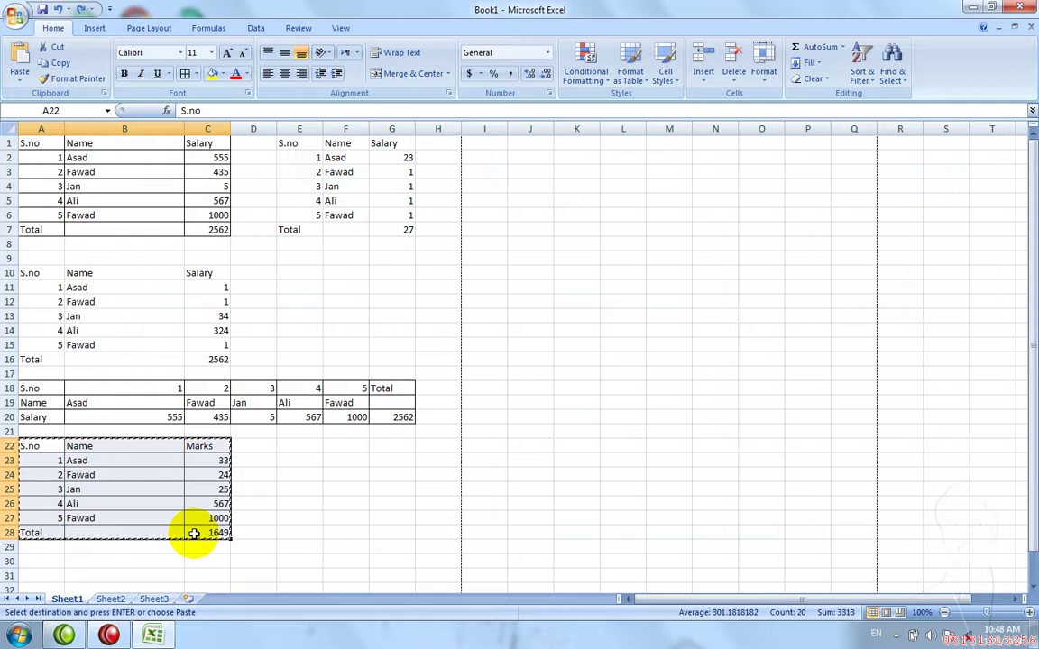
{"action": "key", "text": "ctrl+b"}
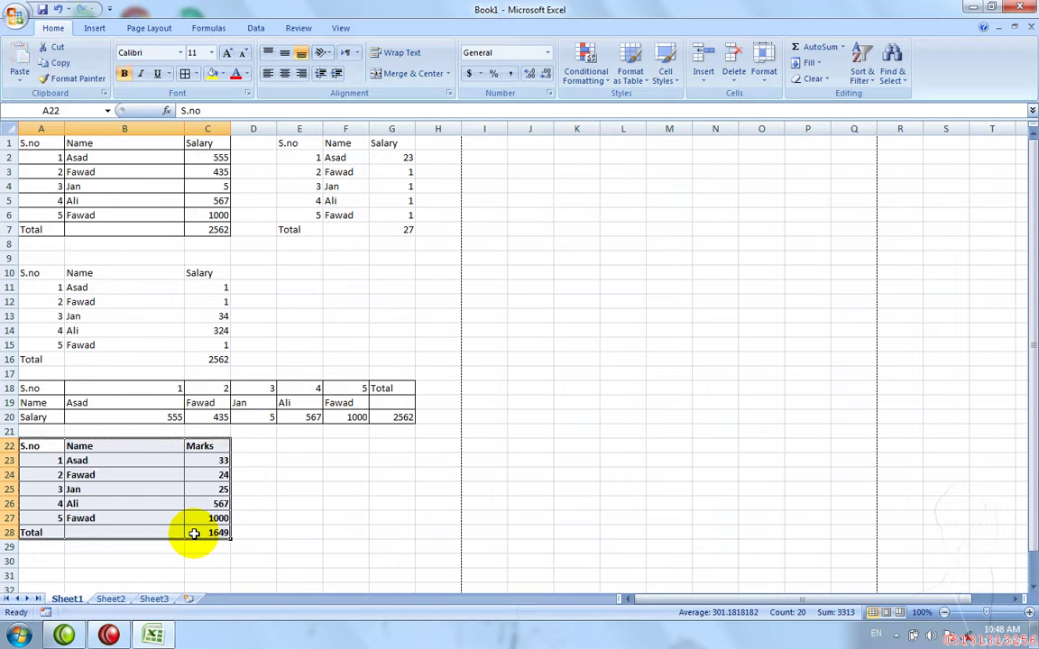
{"action": "left_click", "coordinate": [169, 54]}
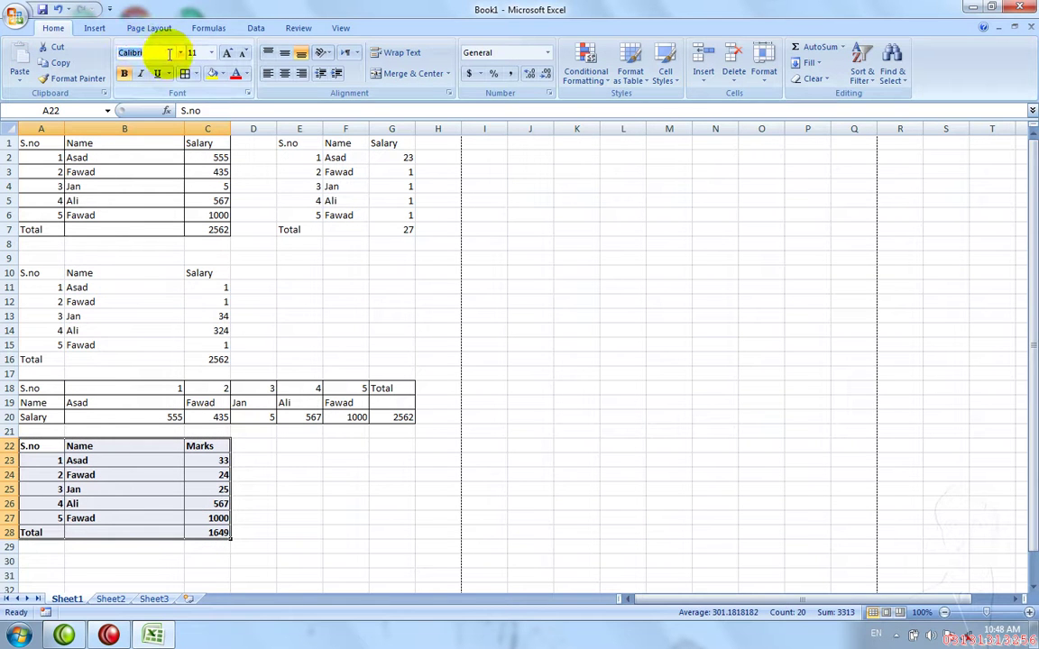
{"action": "type", "text": "Times New Roman"}
{"action": "key", "text": "Return"}
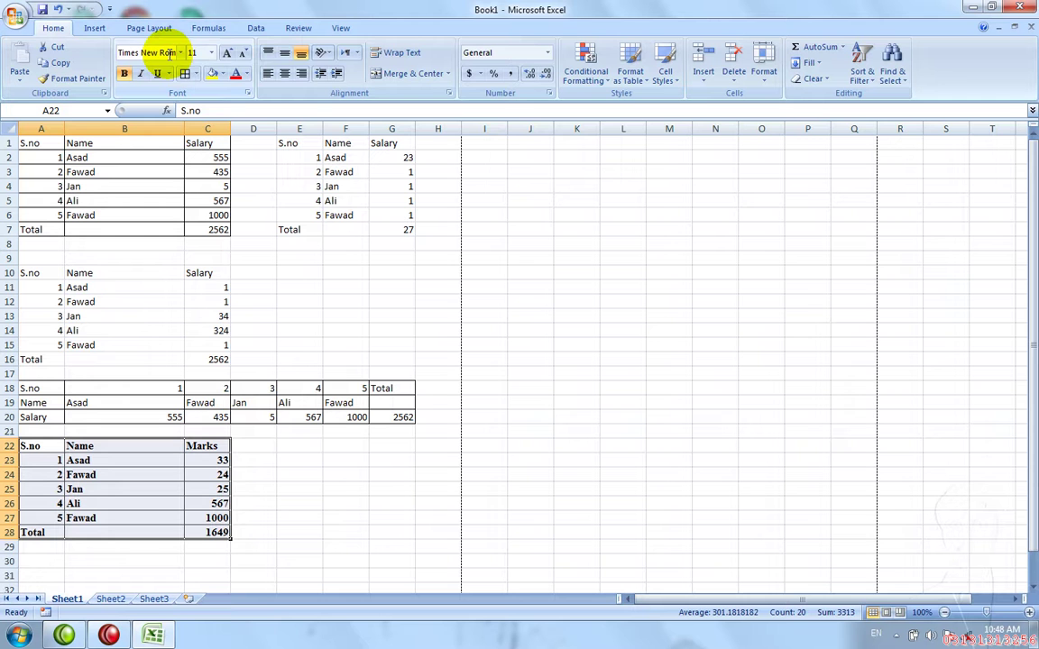
{"action": "left_click", "coordinate": [237, 75]}
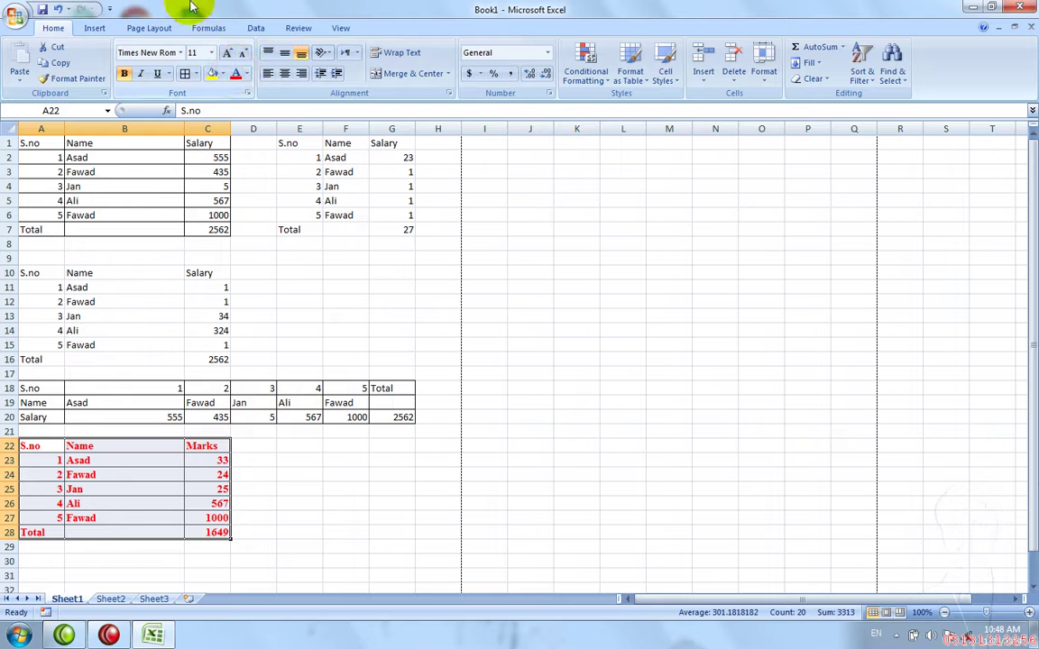
Centre the Marks table text, copy it, and select A31.
{"action": "left_click", "coordinate": [284, 73]}
{"action": "key", "text": "ctrl+c"}
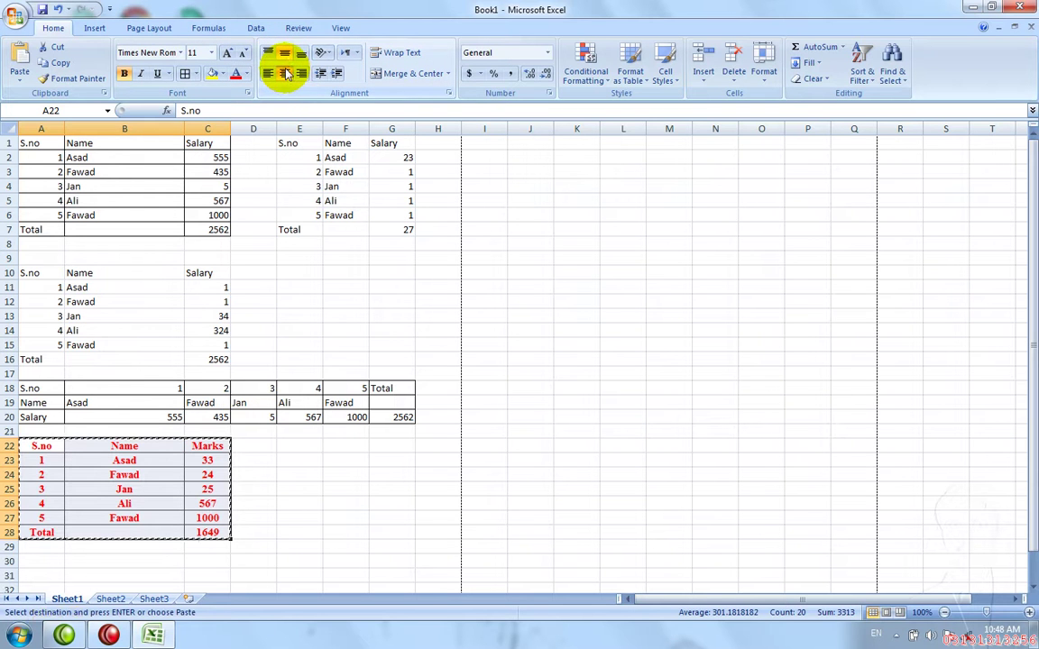
{"action": "left_click", "coordinate": [41, 574]}
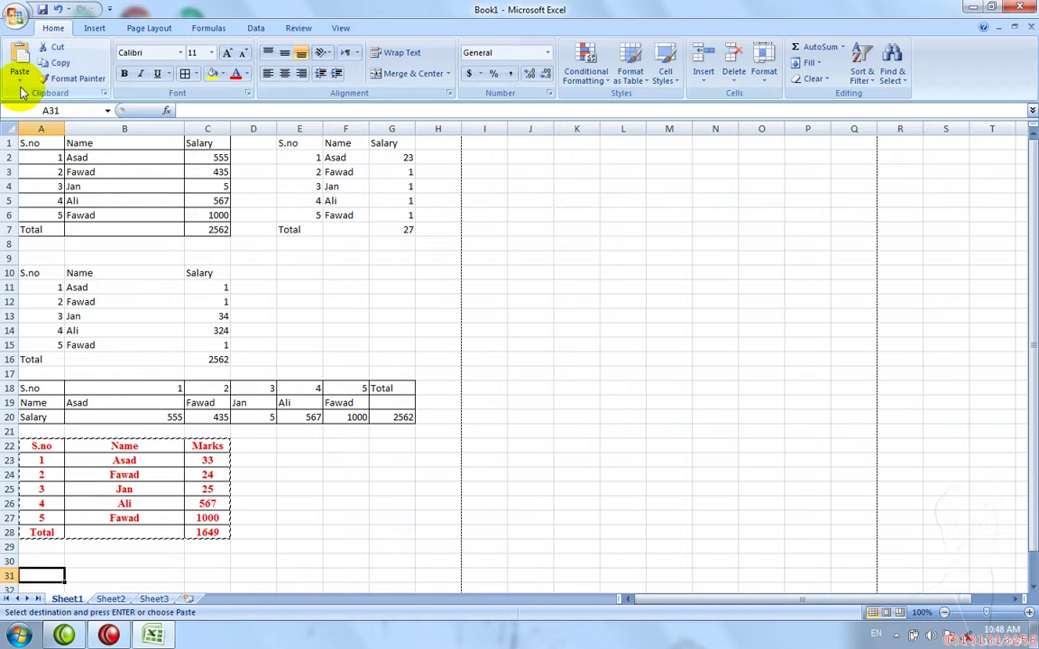
Paste Special with Formats only at A31, giving A31:C37 the Marks table's borders.
{"action": "left_click", "coordinate": [19, 81]}
{"action": "left_click", "coordinate": [65, 197]}
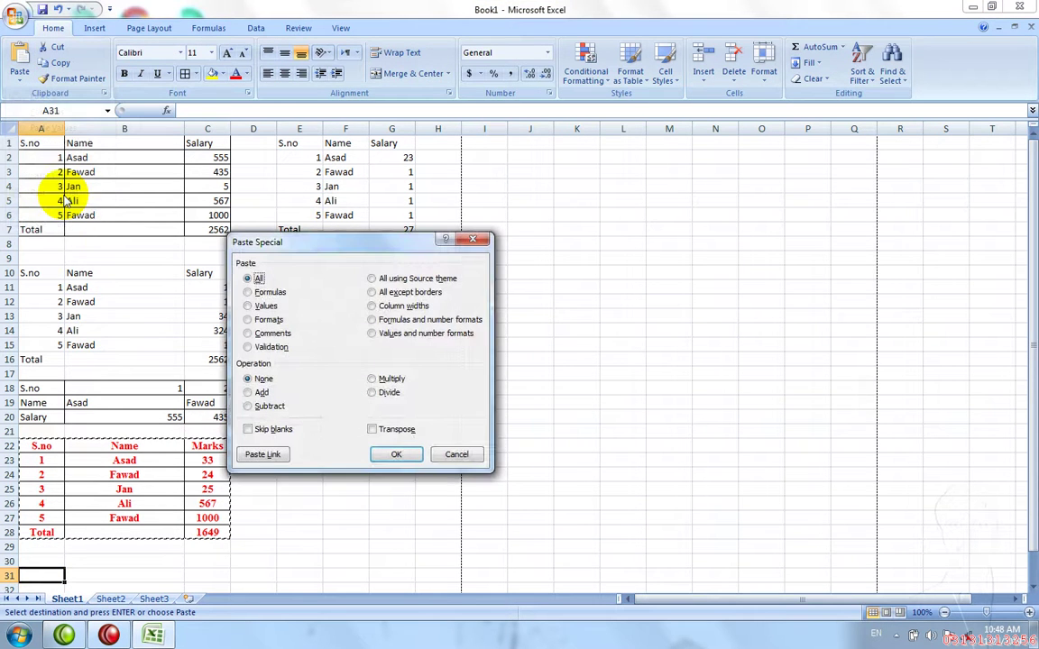
{"action": "left_click", "coordinate": [248, 293]}
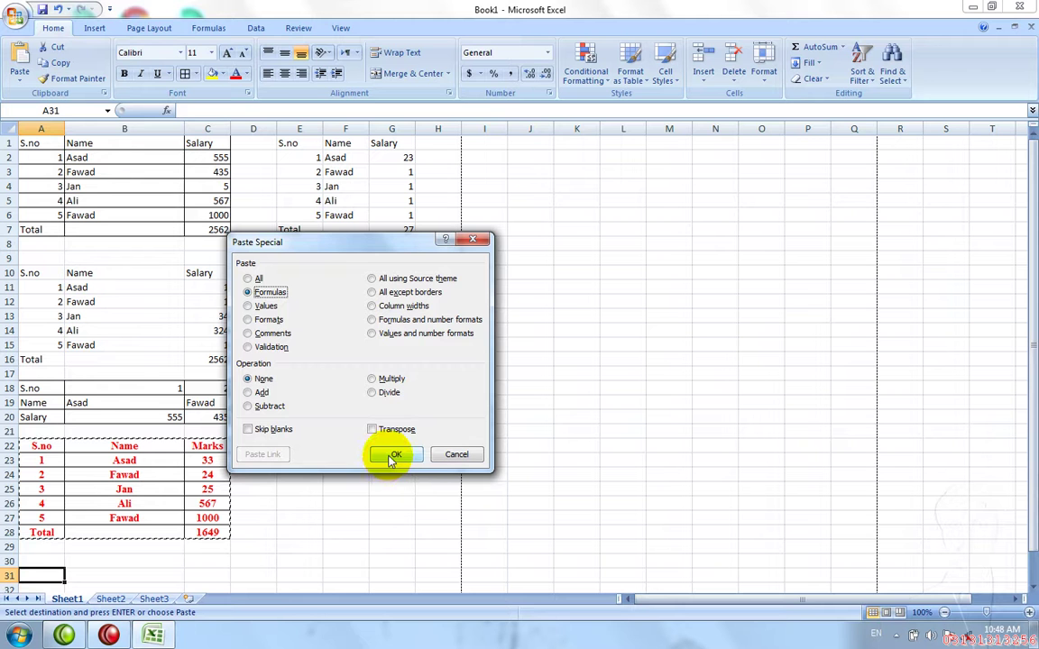
{"action": "left_click", "coordinate": [261, 320]}
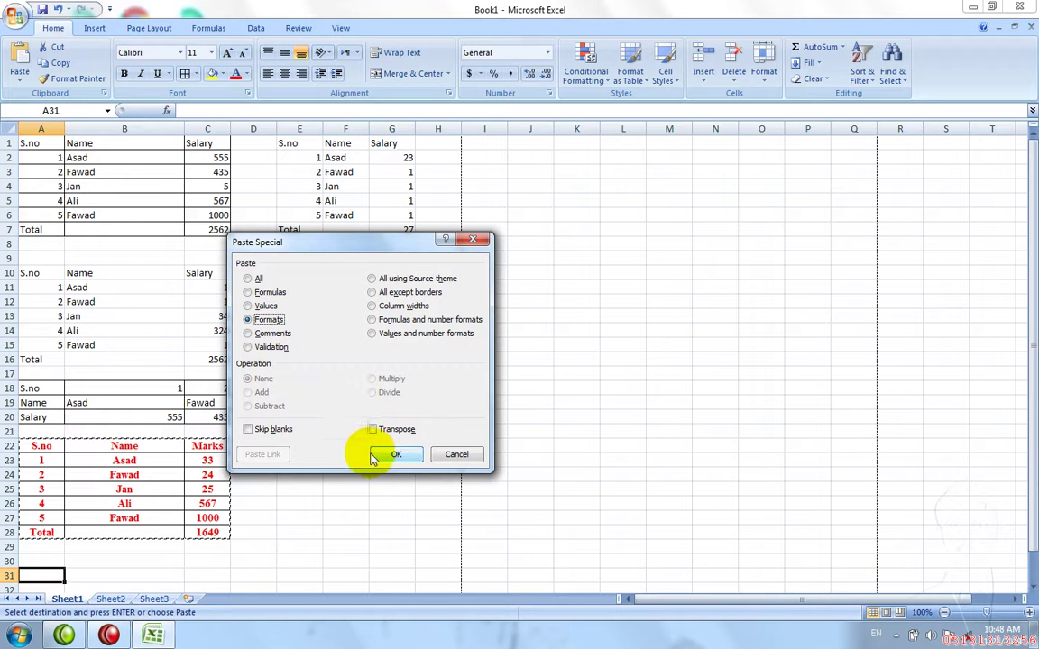
{"action": "left_click", "coordinate": [383, 454]}
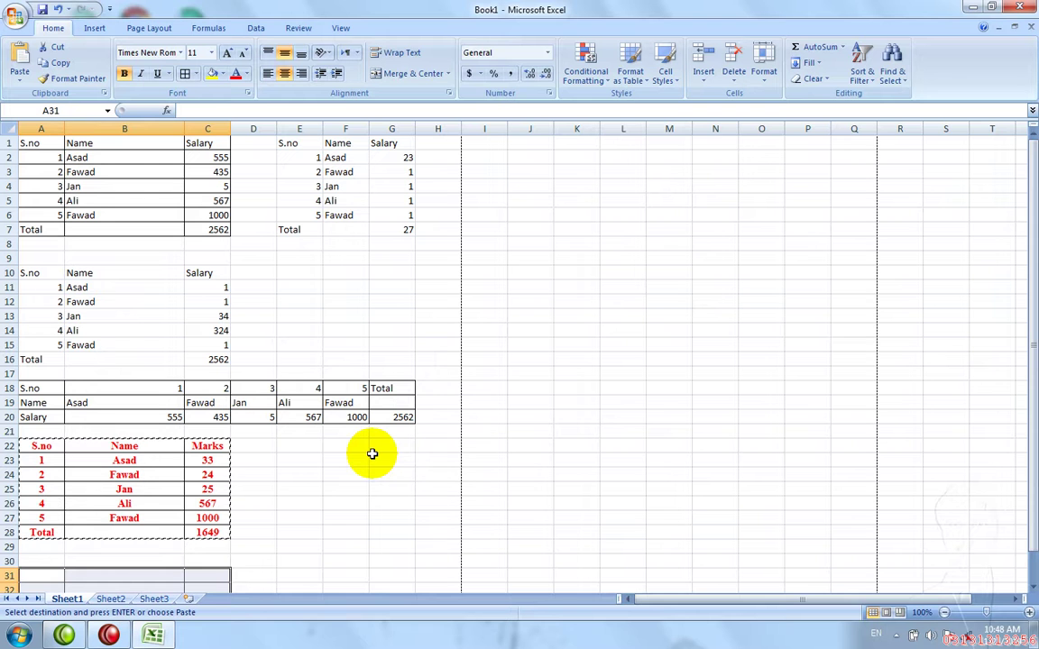
{"action": "left_click_drag", "start_coordinate": [1028, 443], "coordinate": [1019, 545]}
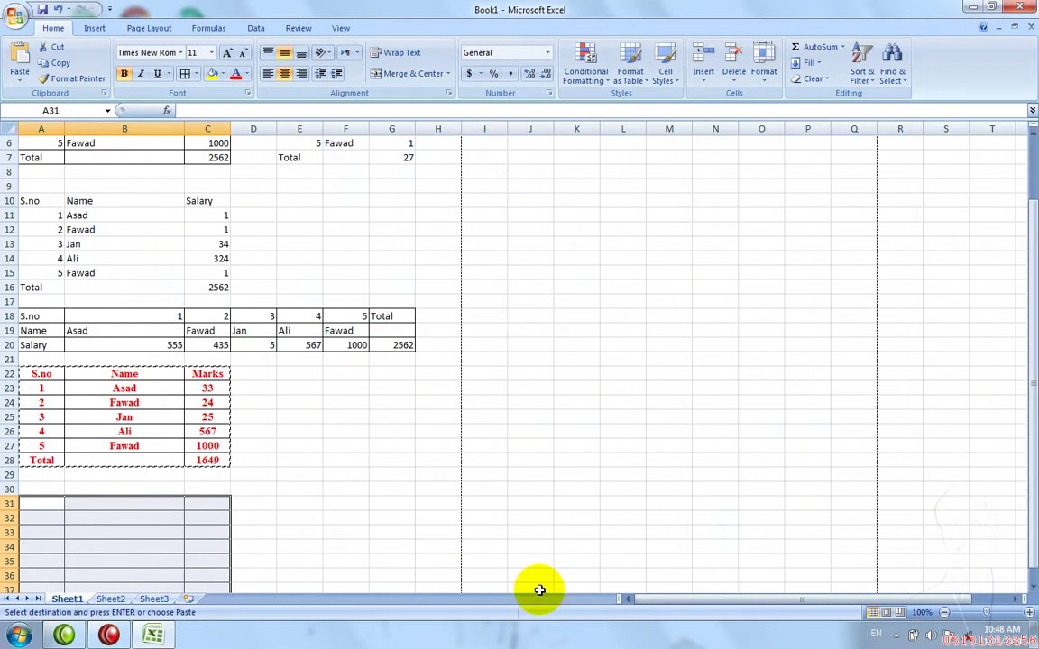
Enter fdg, name and Marks into A32, B32 and C32.
{"action": "key", "text": "shift+BackSpace"}
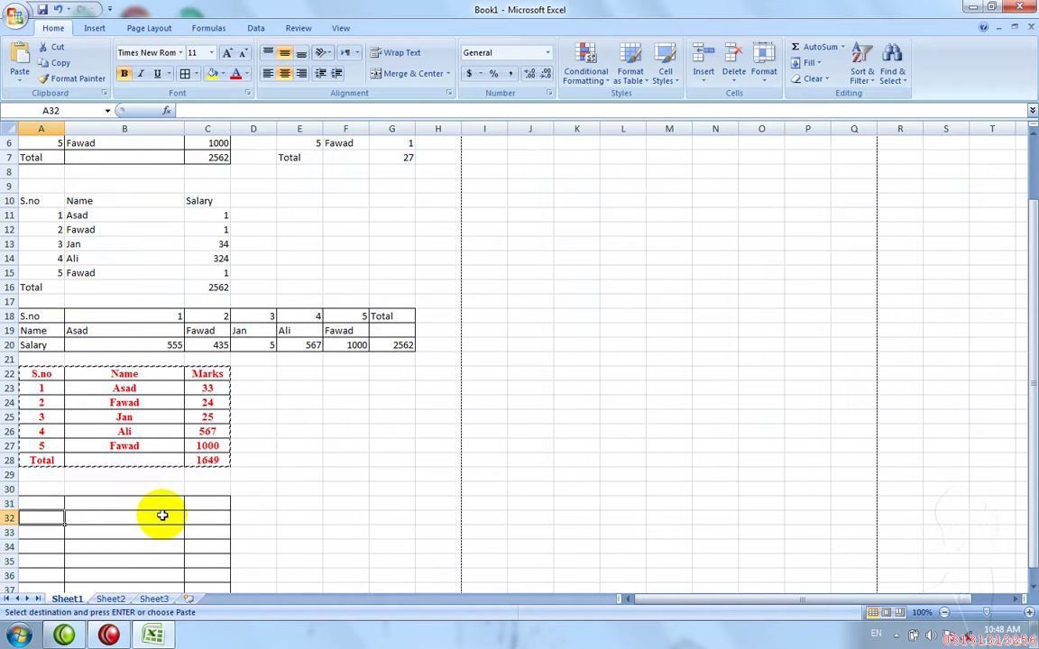
{"action": "key", "text": "Right"}
{"action": "key", "text": "Down"}
{"action": "key", "text": "Left"}
{"action": "key", "text": "Up"}
{"action": "key", "text": "Down"}
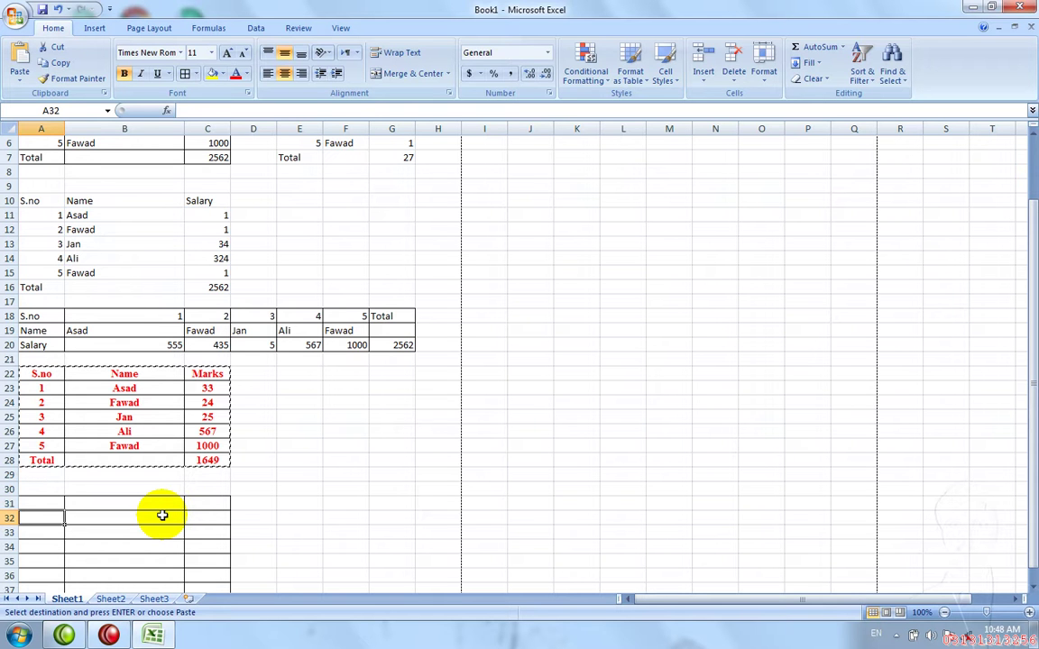
{"action": "type", "text": "fdg"}
{"action": "key", "text": "Right"}
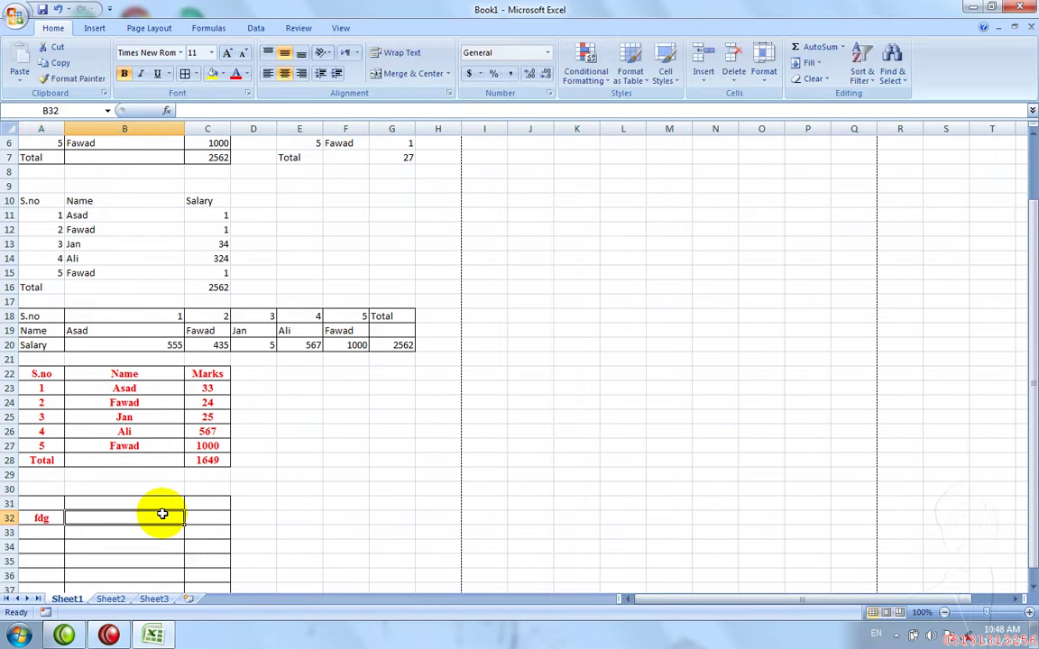
{"action": "type", "text": "name"}
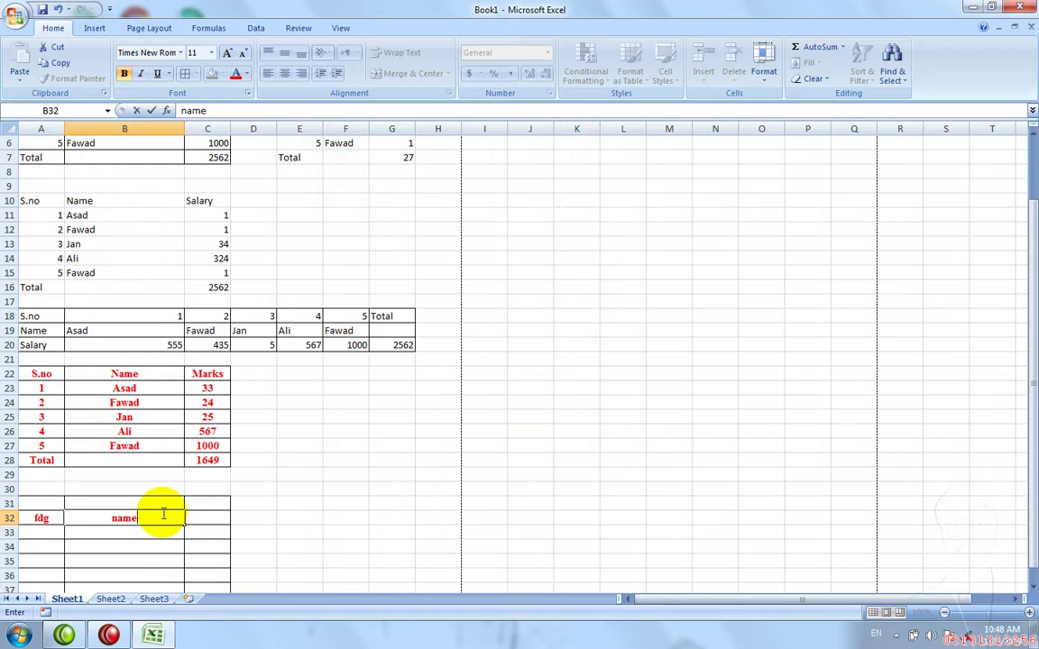
{"action": "key", "text": "Tab"}
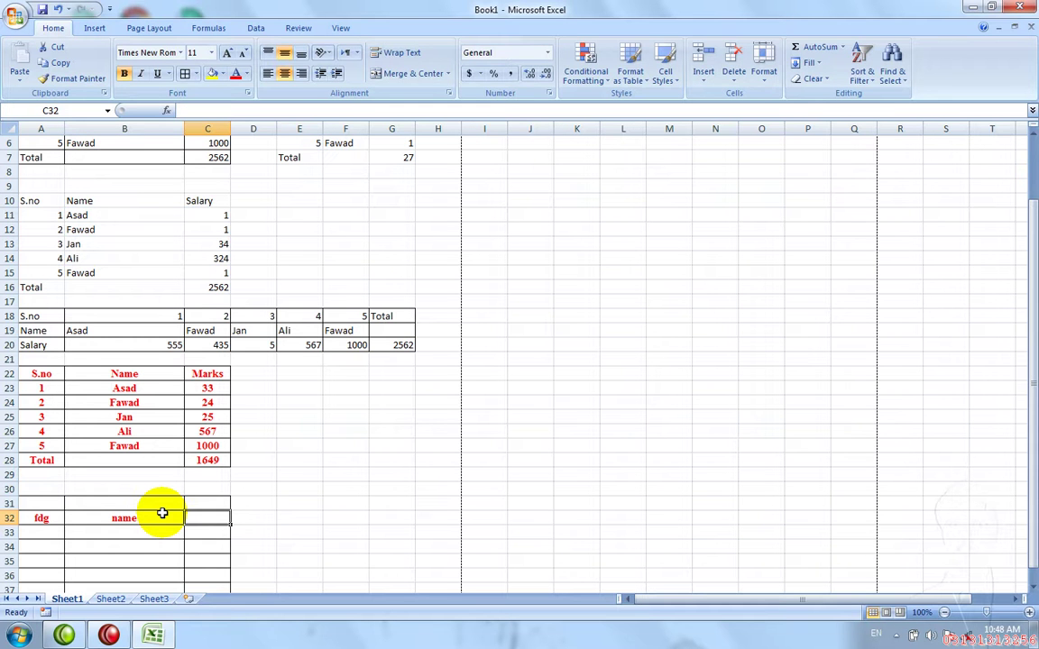
{"action": "type", "text": "Marks"}
{"action": "key", "text": "Return"}
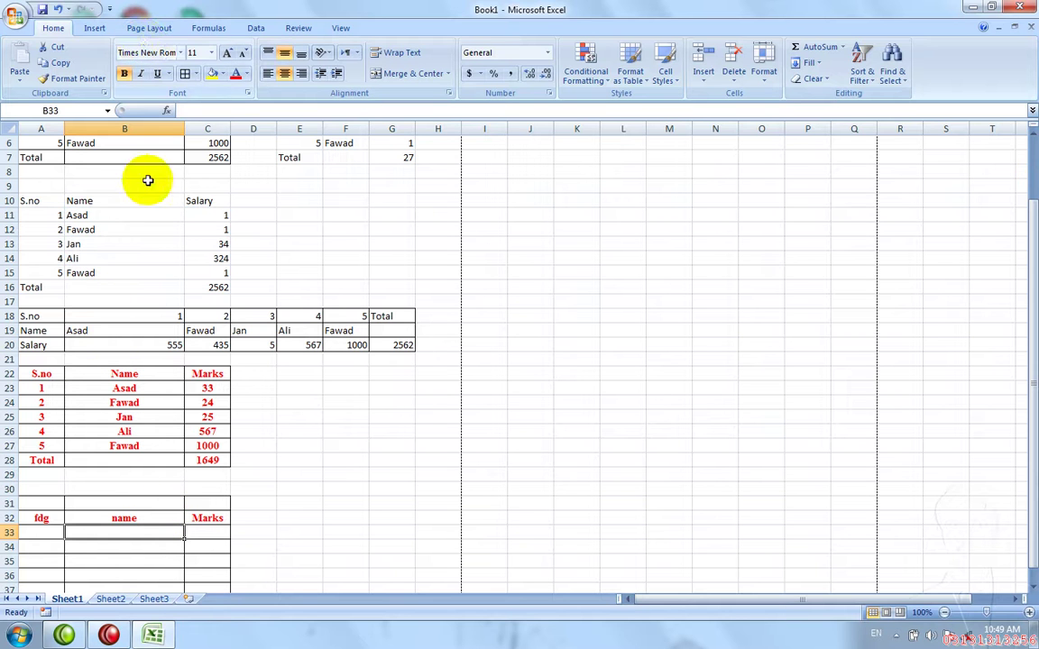
Compare the fonts of B19 and B23, then undo the test entries.
{"action": "left_click", "coordinate": [99, 329]}
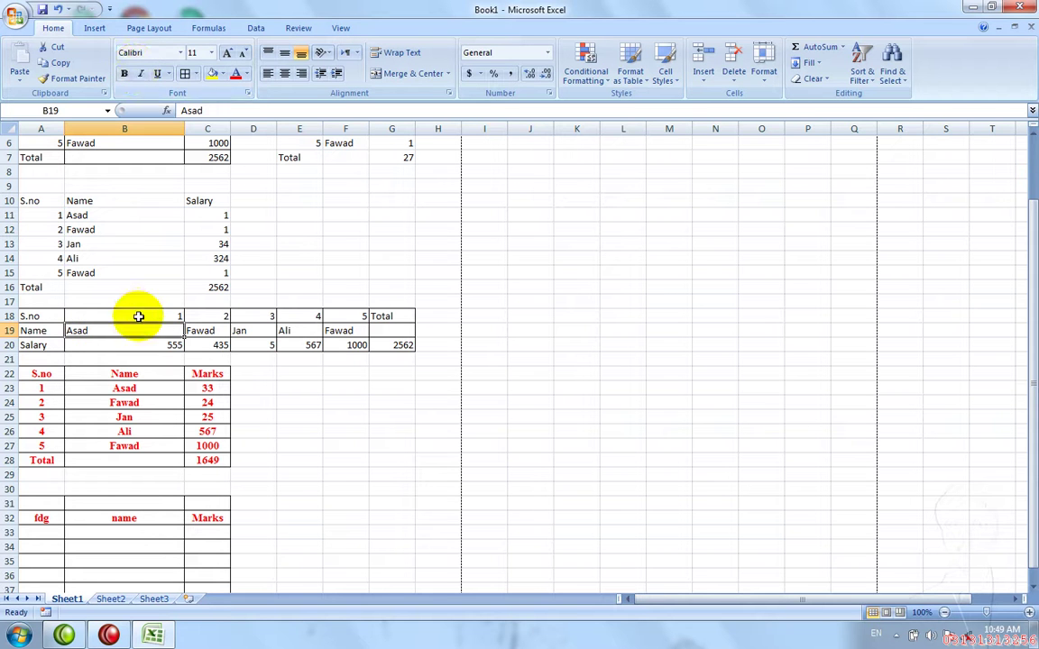
{"action": "left_click", "coordinate": [135, 389]}
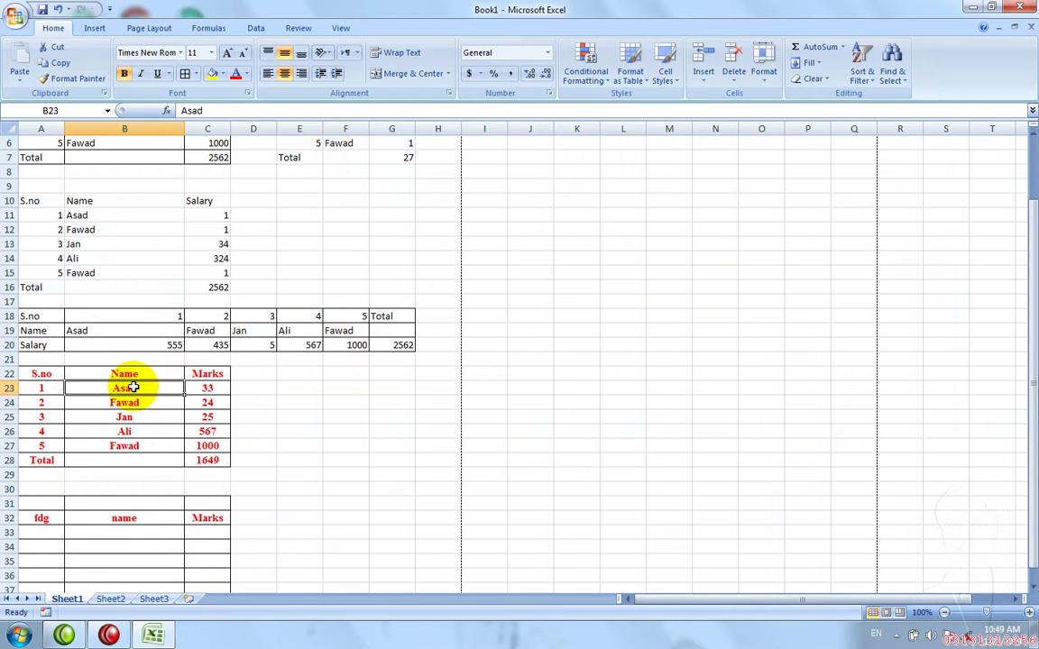
{"action": "left_click", "coordinate": [130, 530]}
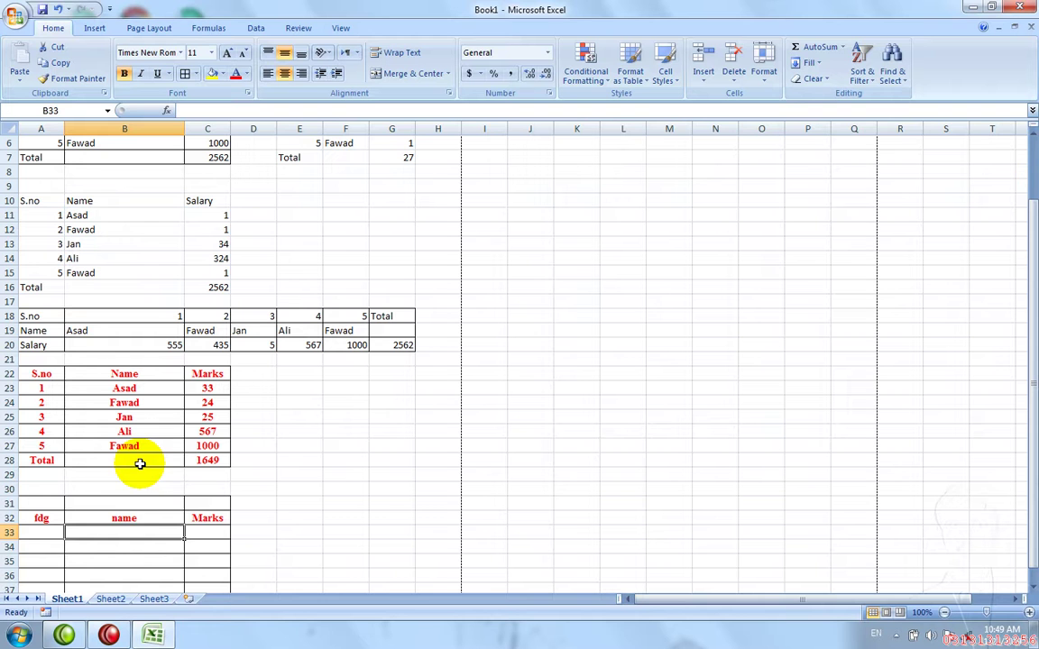
{"action": "key", "text": "ctrl+z"}
{"action": "key", "text": "ctrl+z"}
{"action": "key", "text": "ctrl+z"}
{"action": "key", "text": "ctrl+z"}
{"action": "key", "text": "ctrl+z"}
Open Paste Special at A30, cancel without pasting, and select the Name heading B22.
{"action": "key", "text": "Up"}
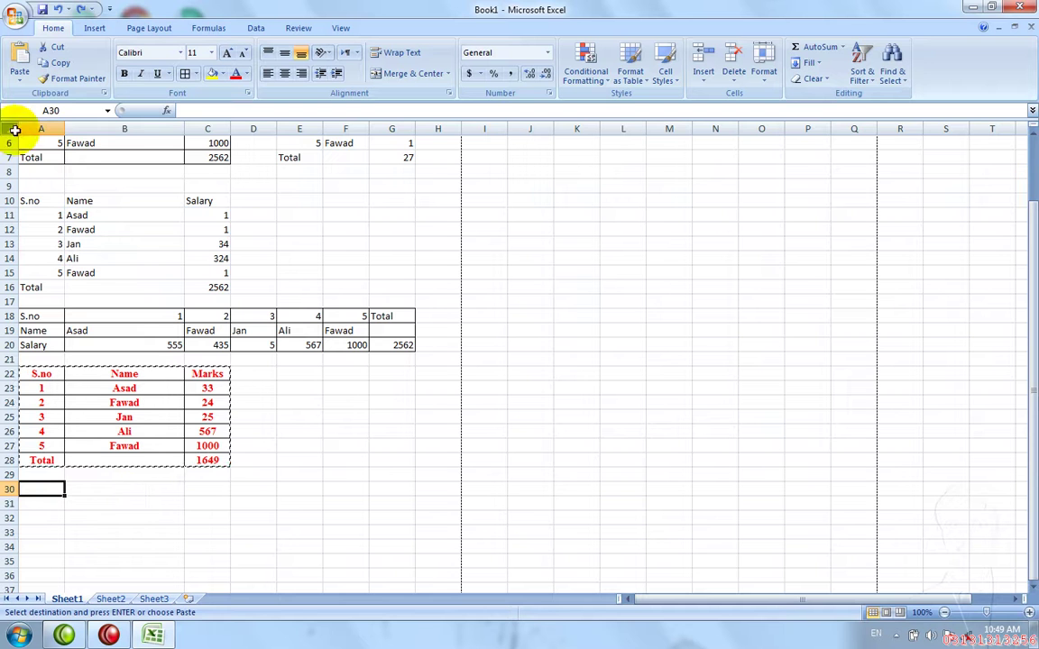
{"action": "left_click", "coordinate": [19, 80]}
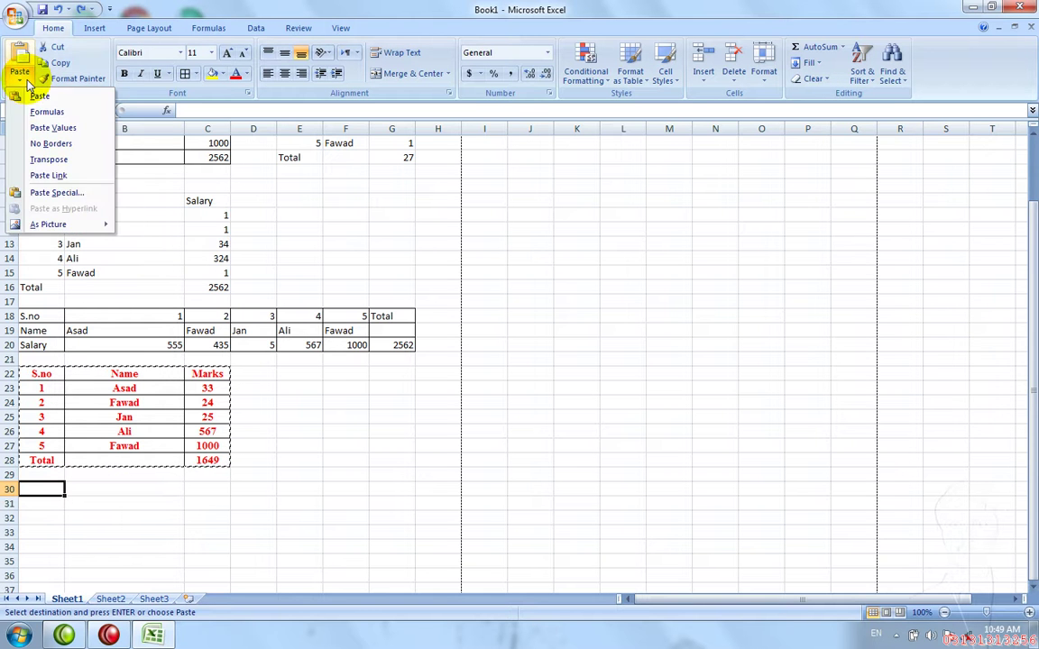
{"action": "left_click", "coordinate": [54, 193]}
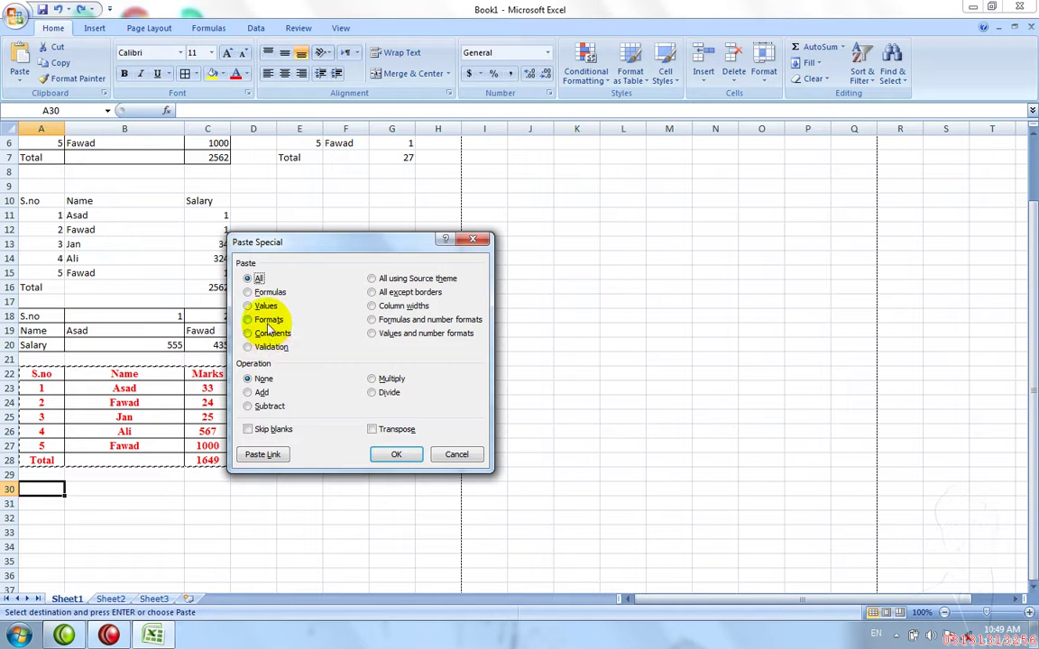
{"action": "key", "text": "Escape"}
{"action": "key", "text": "Escape"}
{"action": "left_click", "coordinate": [153, 374]}
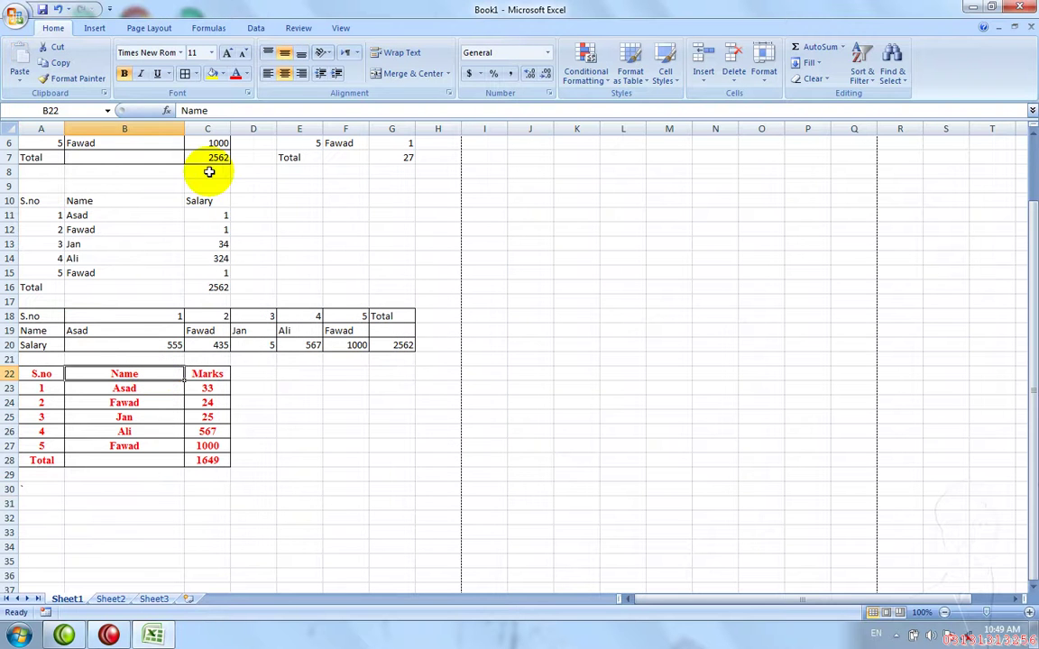
Add a Review-tab comment beginning "From Pakist" to the Name heading cell B22.
{"action": "left_click", "coordinate": [300, 30]}
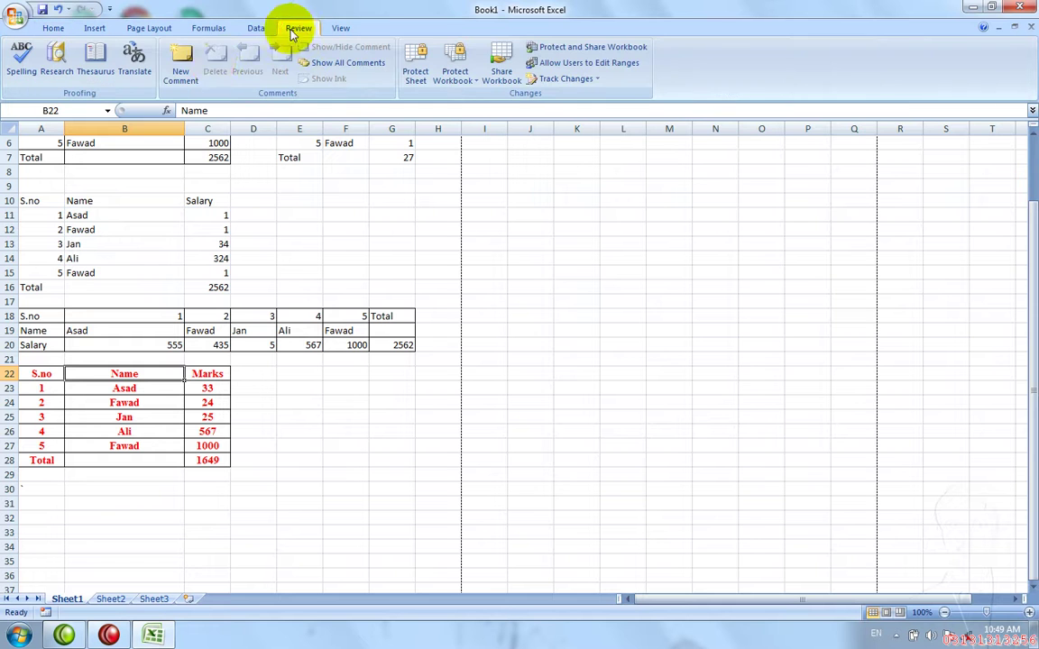
{"action": "left_click", "coordinate": [185, 71]}
{"action": "type", "text": "From Pakistan"}
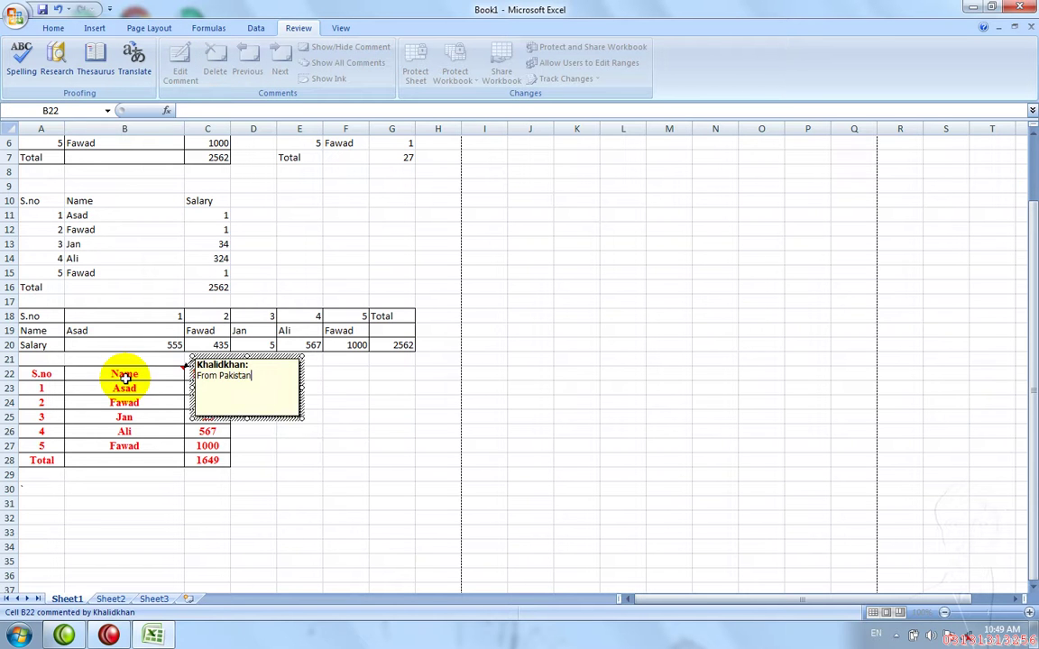
{"action": "left_click", "coordinate": [124, 374]}
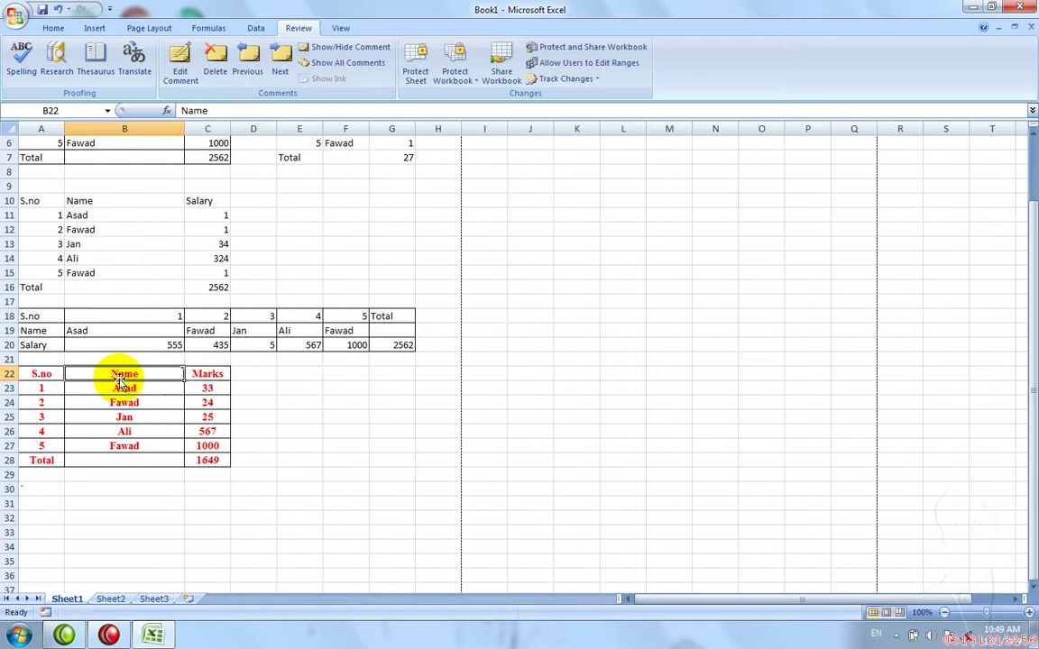
Copy the Marks table and paste only its comments at A31 with Paste Special.
{"action": "mouse_move", "coordinate": [40, 373]}
{"action": "left_mouse_down"}
{"action": "mouse_move", "coordinate": [207, 448]}
{"action": "mouse_move", "coordinate": [207, 459]}
{"action": "left_mouse_up"}
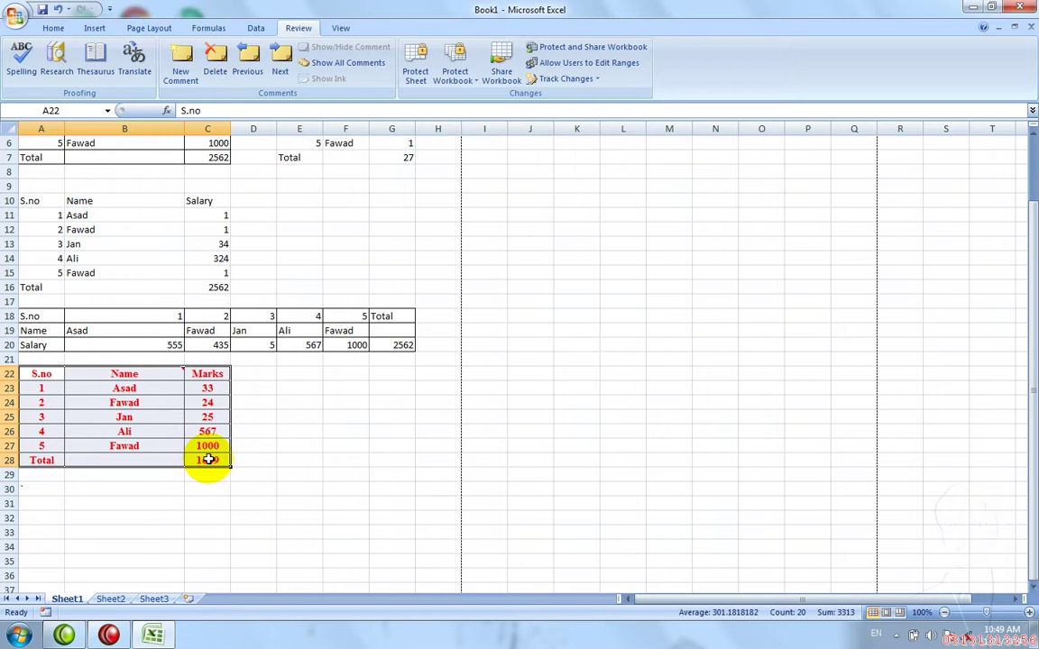
{"action": "key", "text": "ctrl+c"}
{"action": "left_click", "coordinate": [46, 500]}
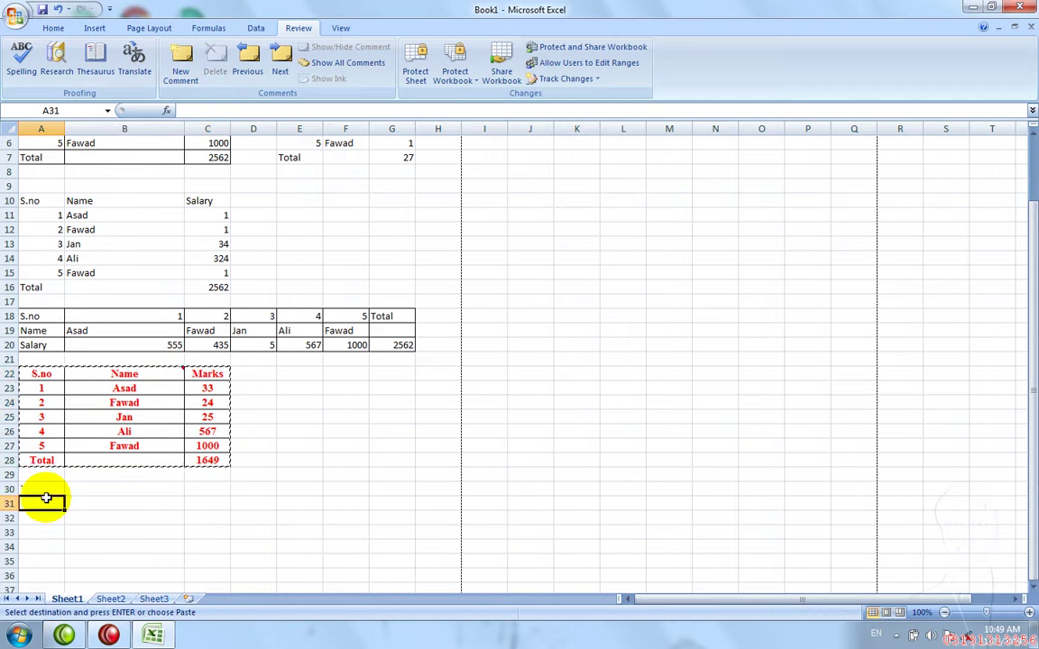
{"action": "left_click", "coordinate": [51, 28]}
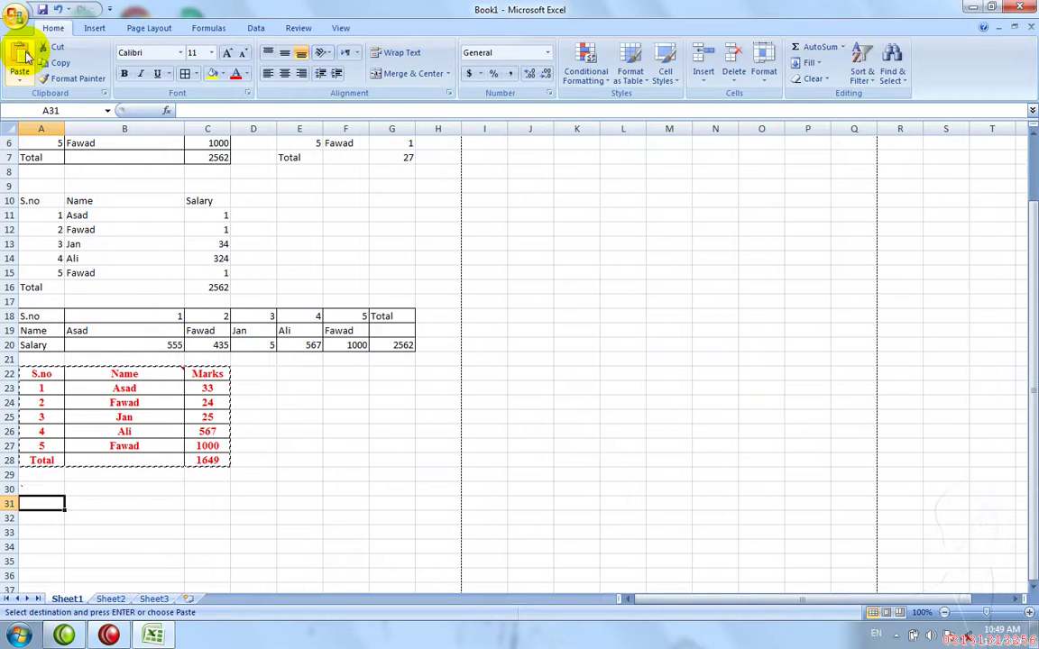
{"action": "left_click", "coordinate": [19, 76]}
{"action": "left_click", "coordinate": [72, 193]}
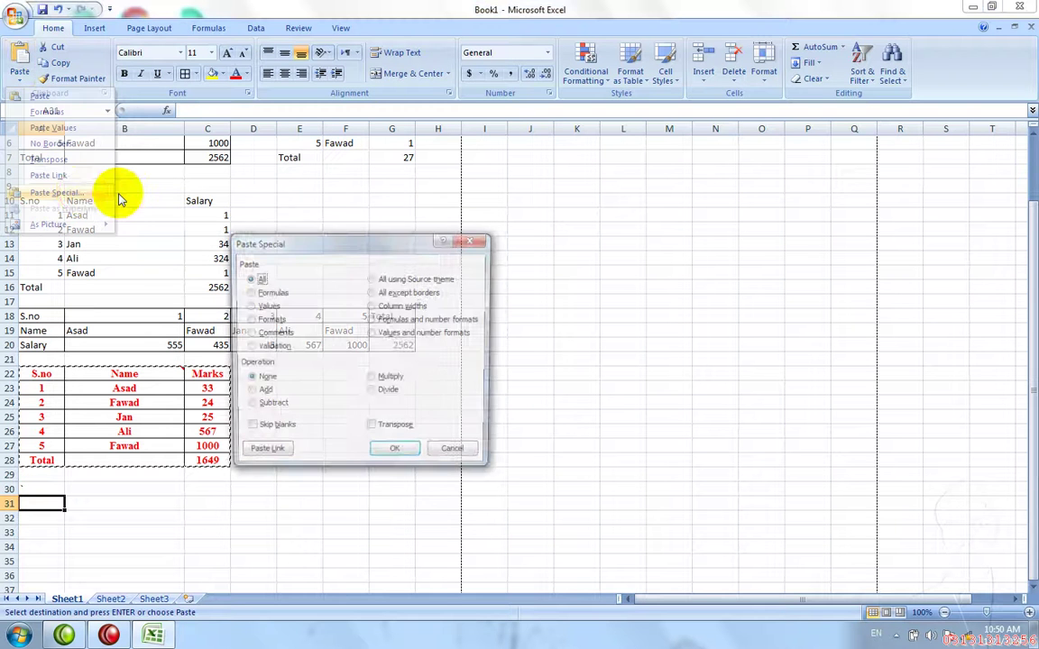
{"action": "left_click", "coordinate": [266, 334]}
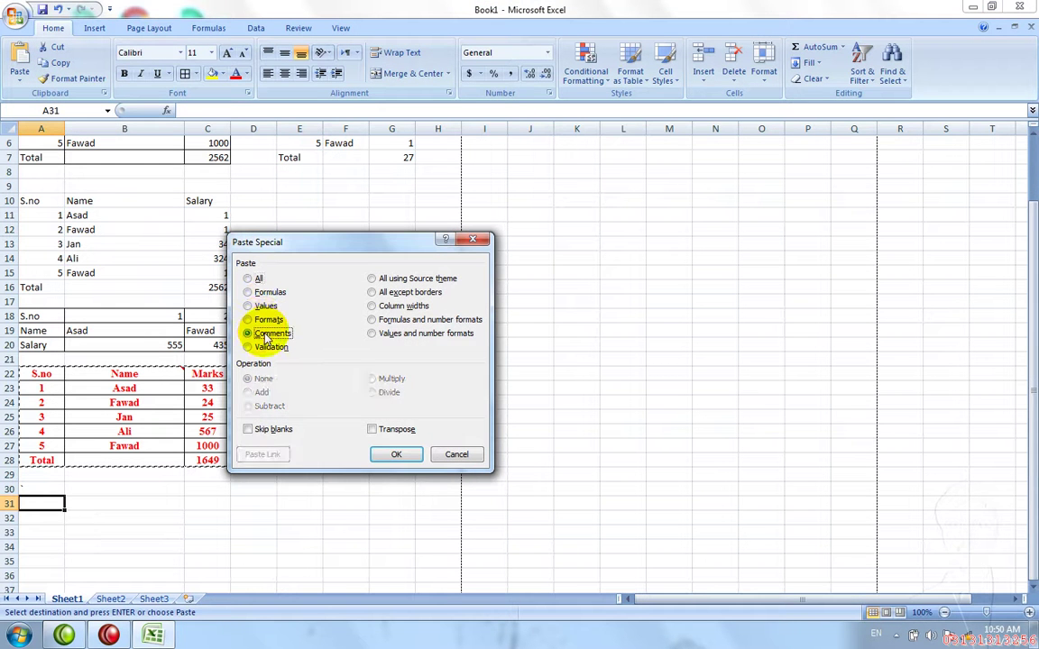
{"action": "left_click", "coordinate": [396, 454]}
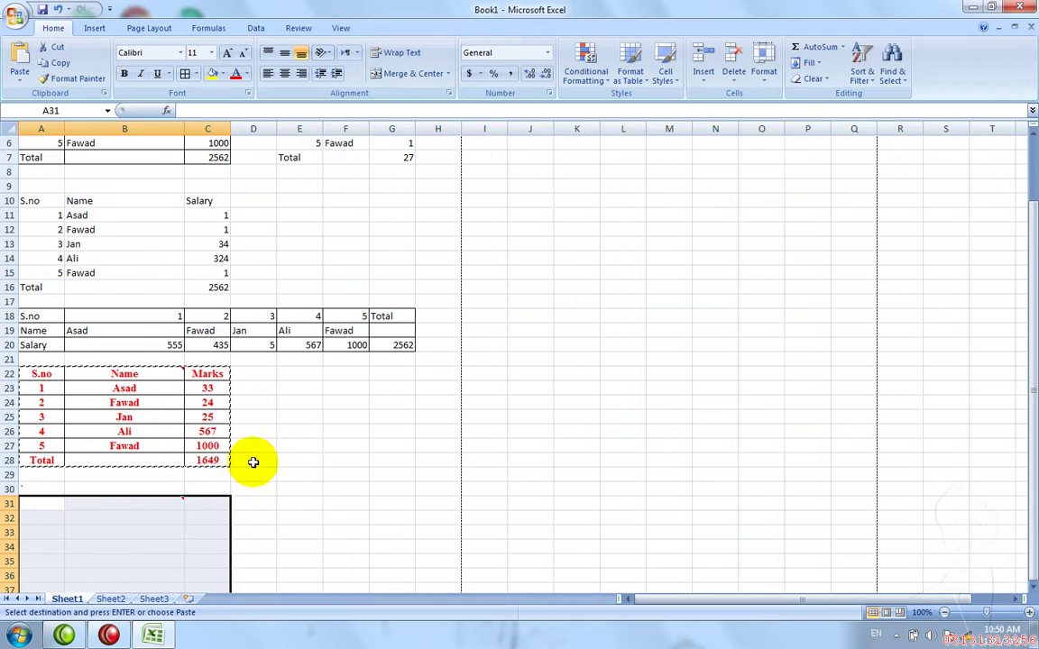
Undo the comments-only paste and bring up Paste Special again for cell A31.
{"action": "left_click", "coordinate": [169, 505]}
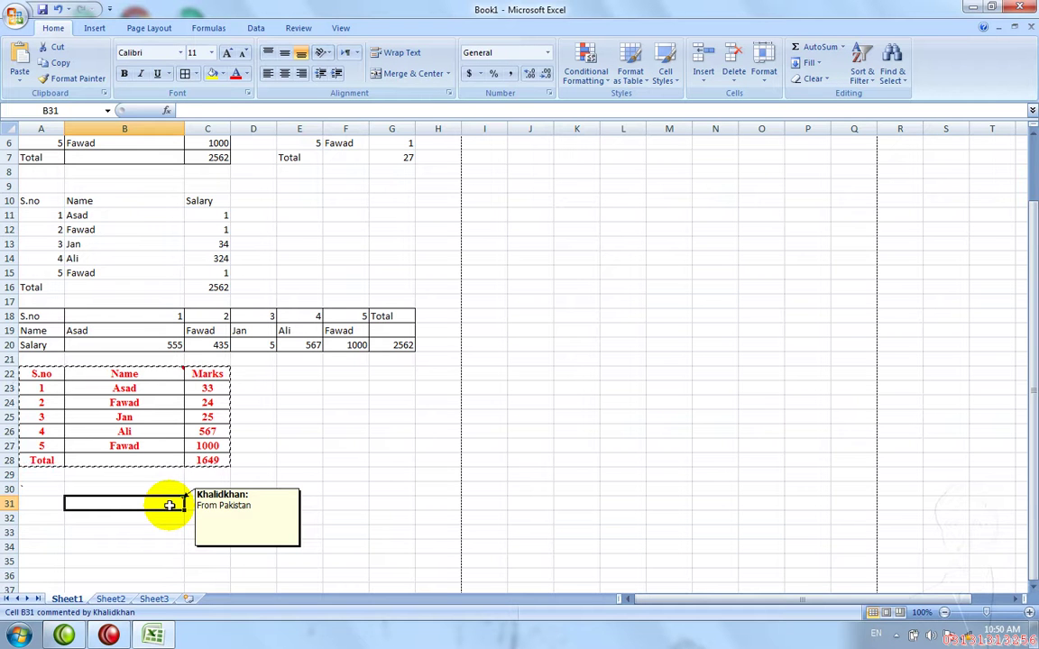
{"action": "key", "text": "ctrl+z"}
{"action": "left_click", "coordinate": [168, 505]}
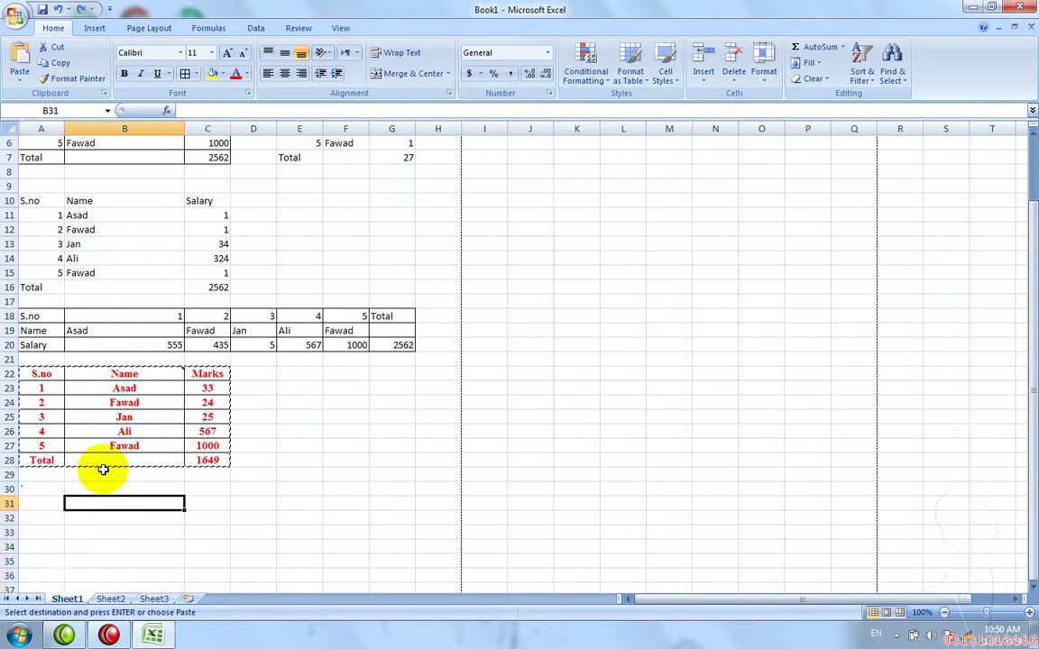
{"action": "left_click", "coordinate": [56, 506]}
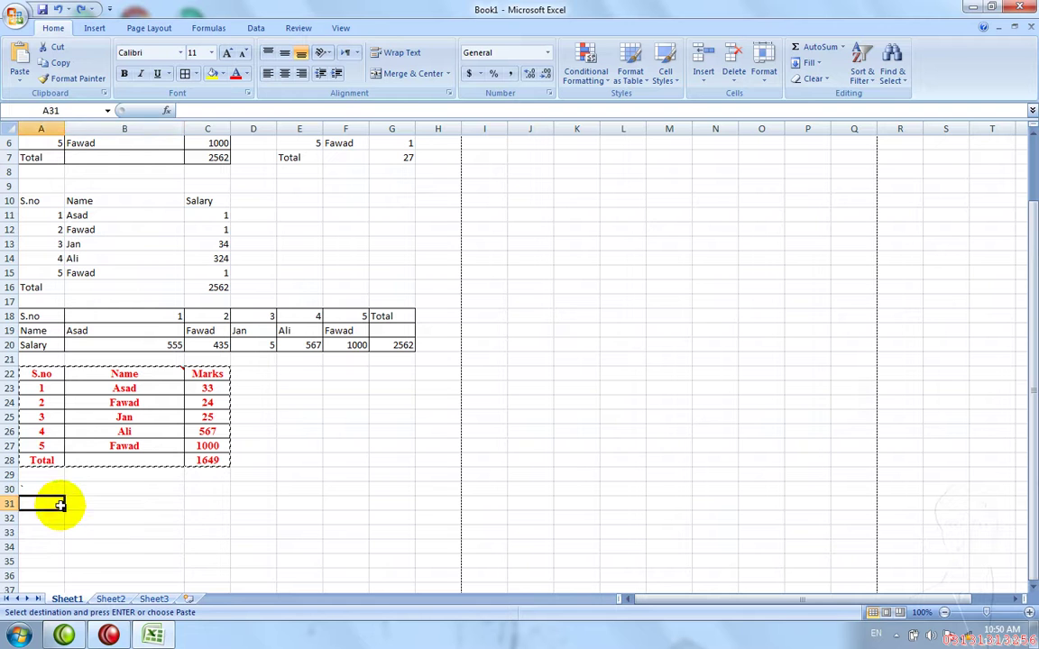
{"action": "left_click", "coordinate": [21, 80]}
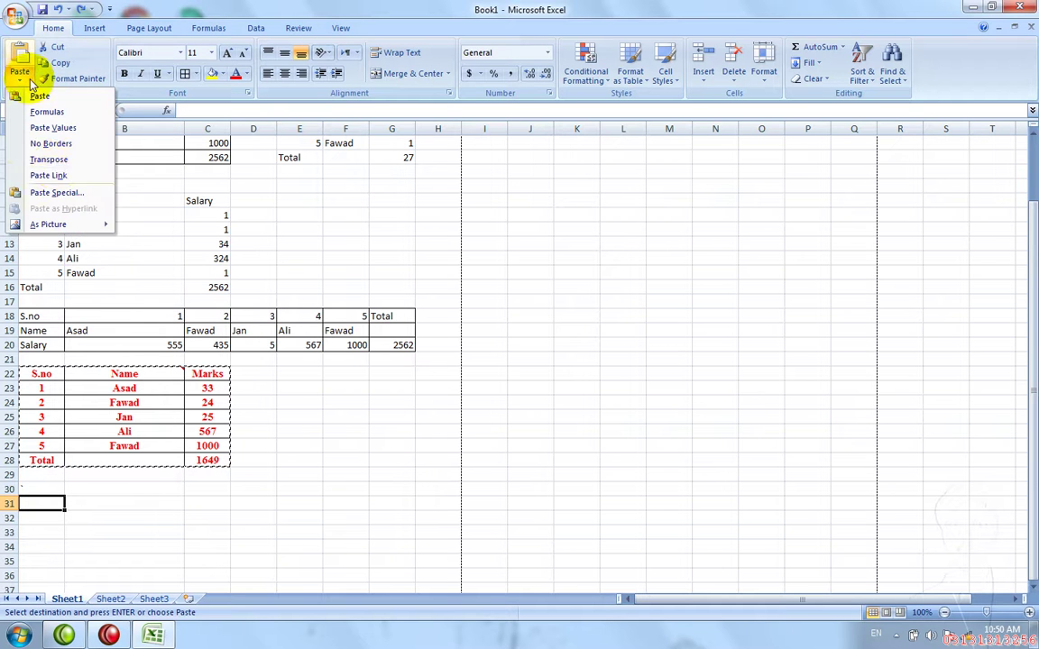
{"action": "left_click", "coordinate": [59, 193]}
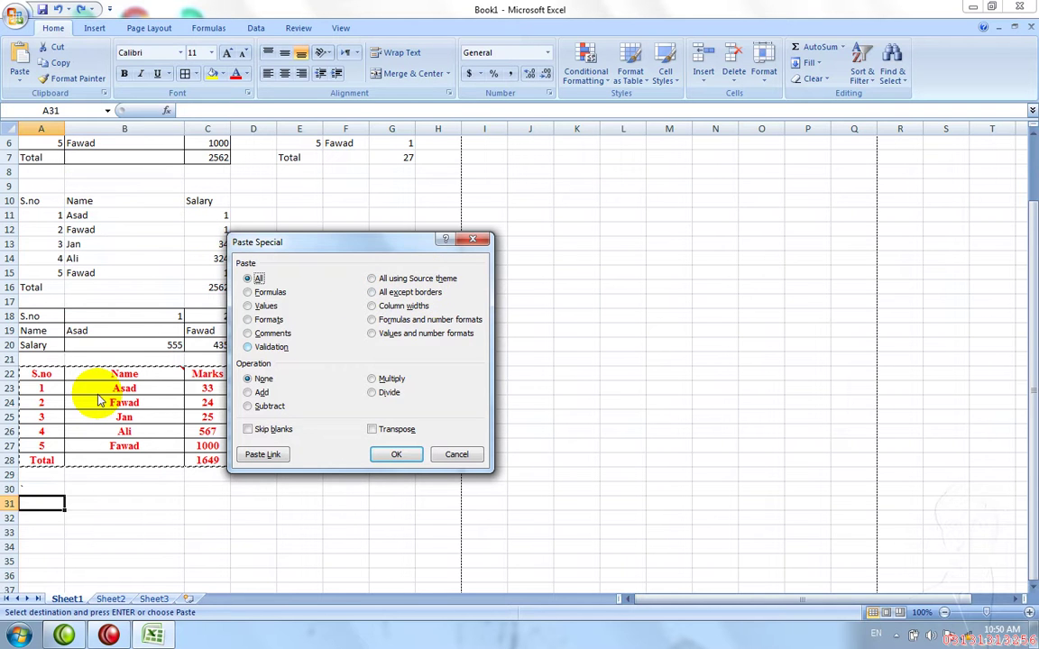
Dismiss Paste Special and recolor the Marks table text in A22:C28 from red to blue.
{"action": "key", "text": "Escape"}
{"action": "left_click_drag", "start_coordinate": [41, 375], "coordinate": [195, 456]}
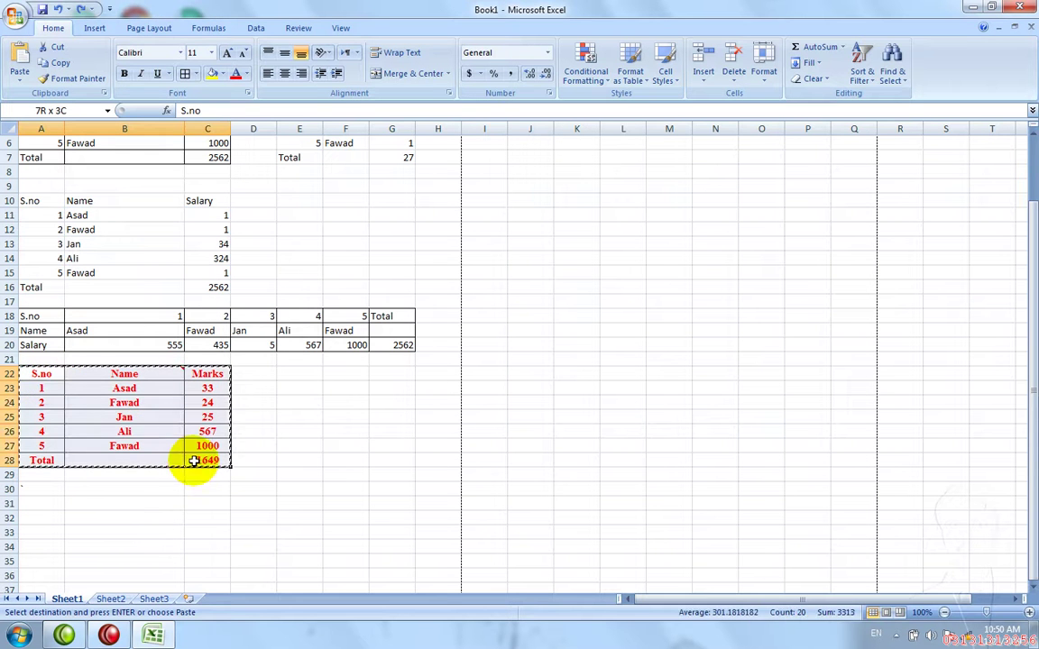
{"action": "left_click", "coordinate": [244, 75]}
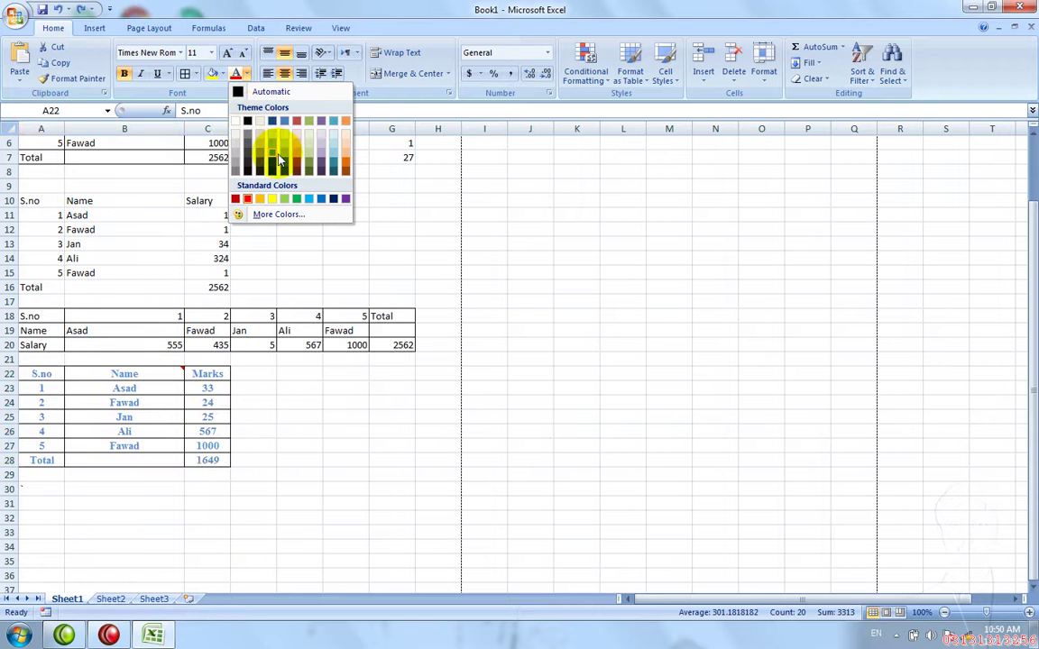
{"action": "left_click", "coordinate": [276, 157]}
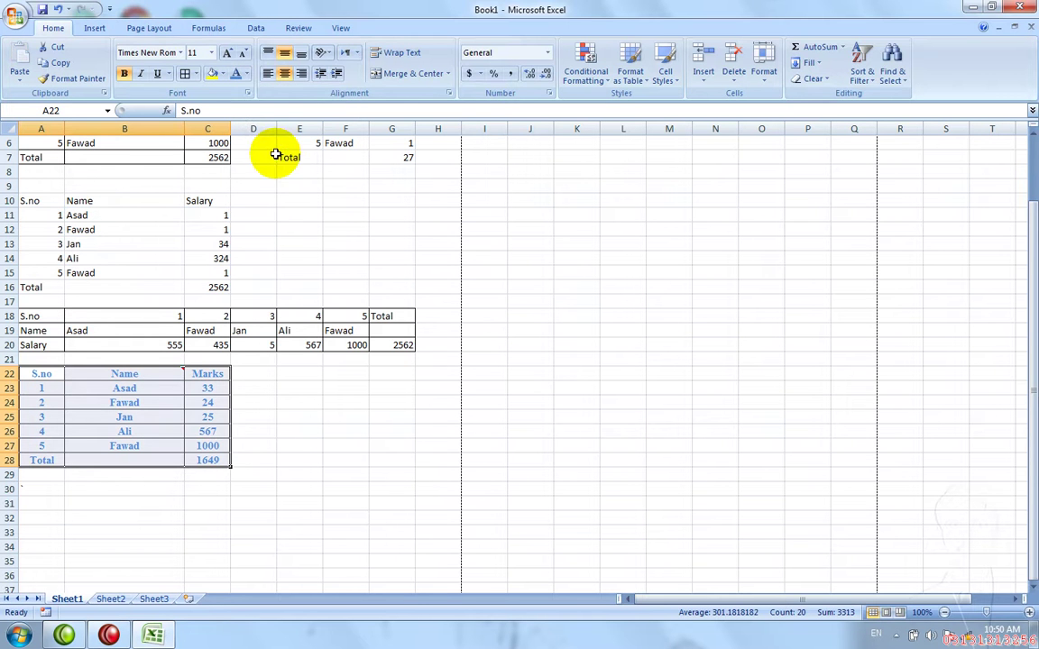
{"action": "left_click", "coordinate": [139, 28]}
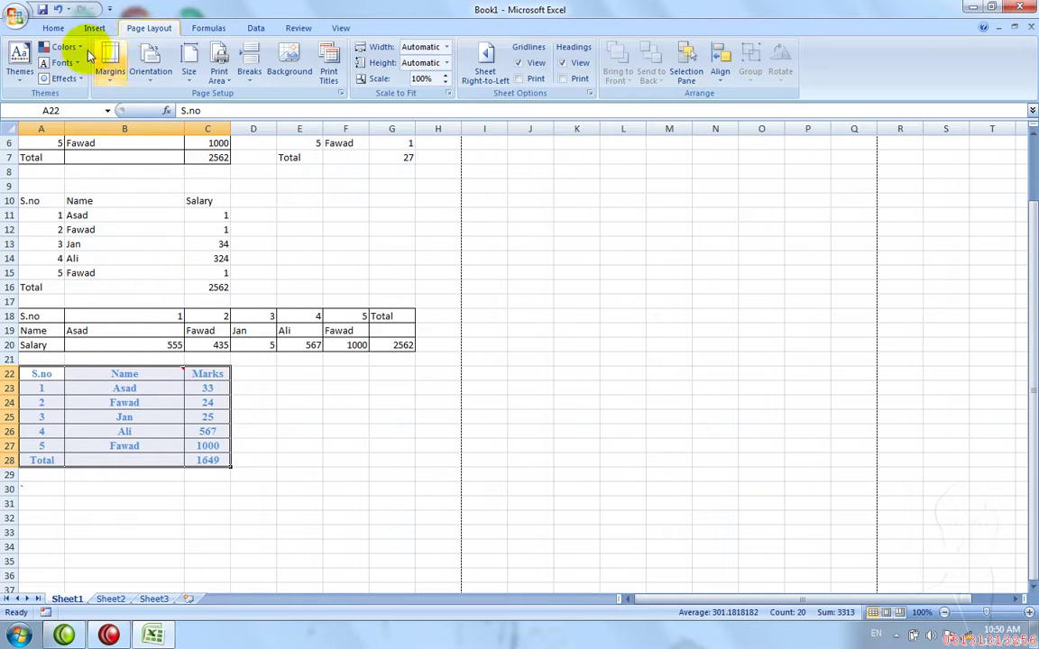
Apply the Office 2 theme fonts, previewing themes, colours and effects without changing them.
{"action": "left_click", "coordinate": [25, 79]}
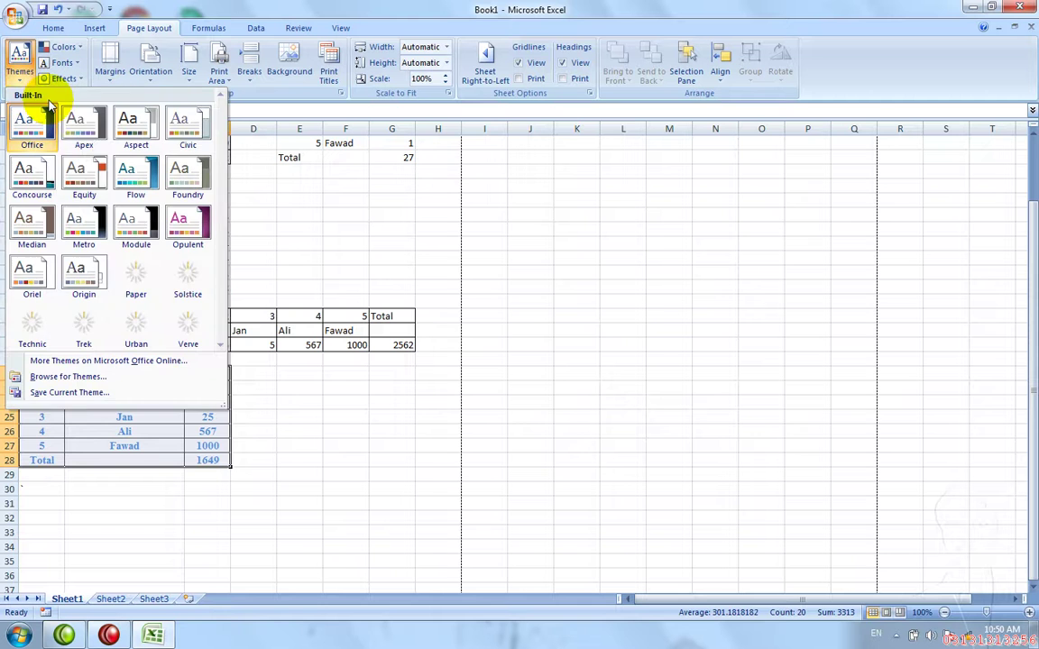
{"action": "left_click", "coordinate": [115, 169]}
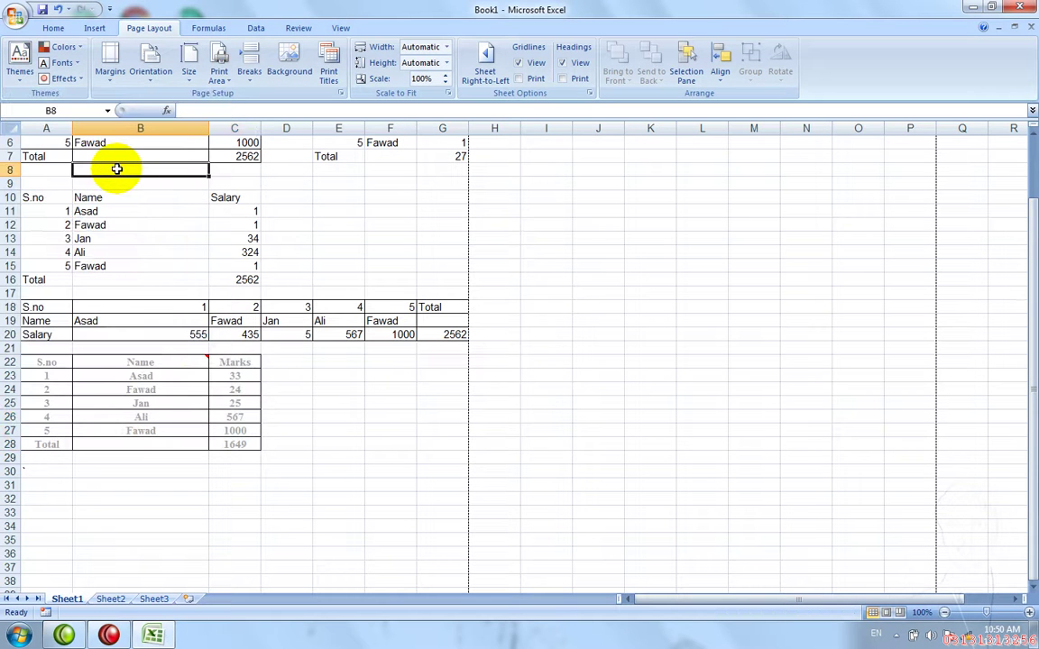
{"action": "left_click", "coordinate": [79, 61]}
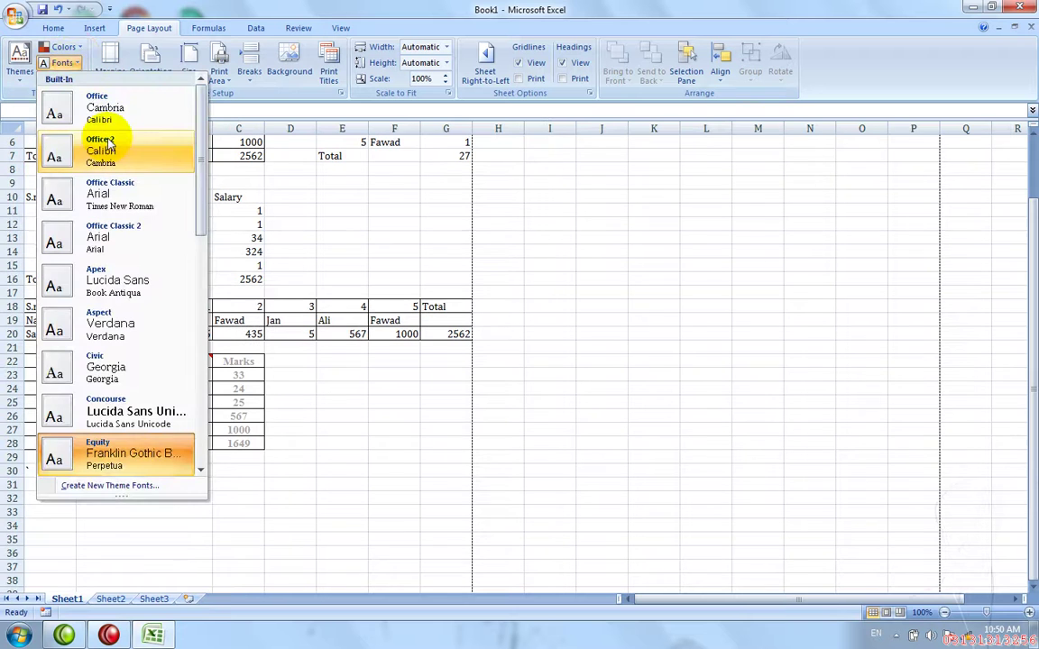
{"action": "left_click", "coordinate": [104, 148]}
{"action": "left_click", "coordinate": [63, 47]}
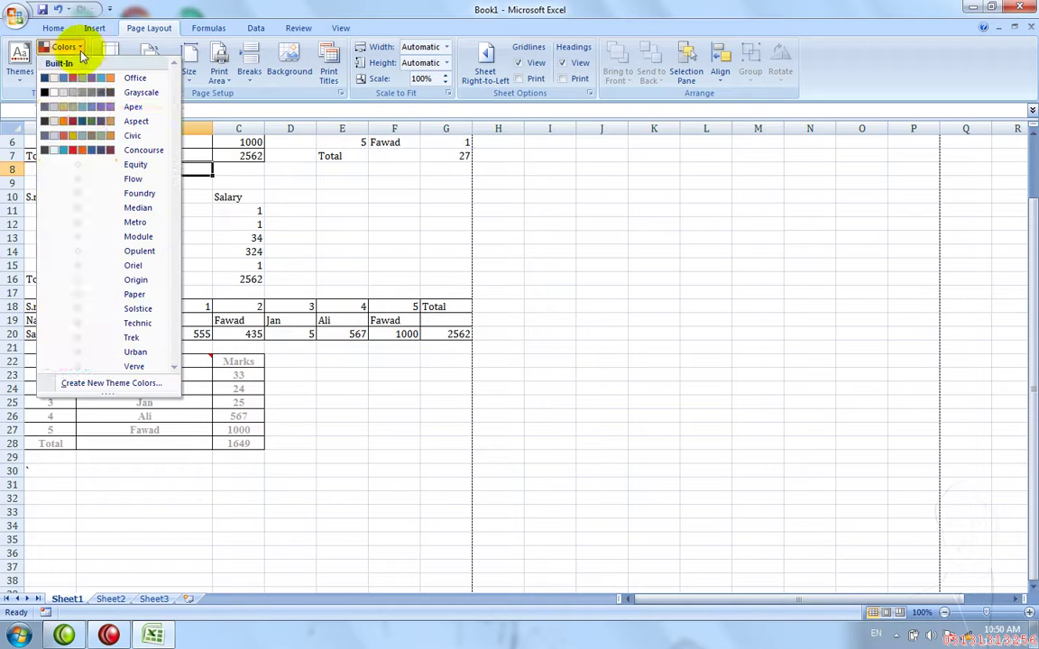
{"action": "left_click", "coordinate": [93, 113]}
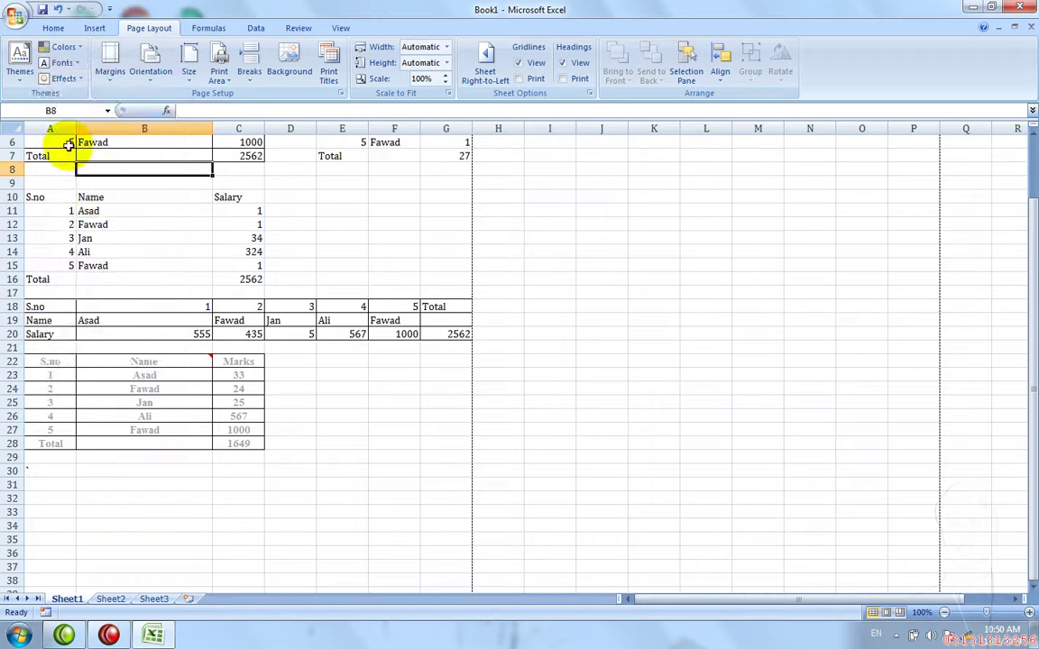
{"action": "left_click", "coordinate": [65, 79]}
{"action": "left_click", "coordinate": [72, 193]}
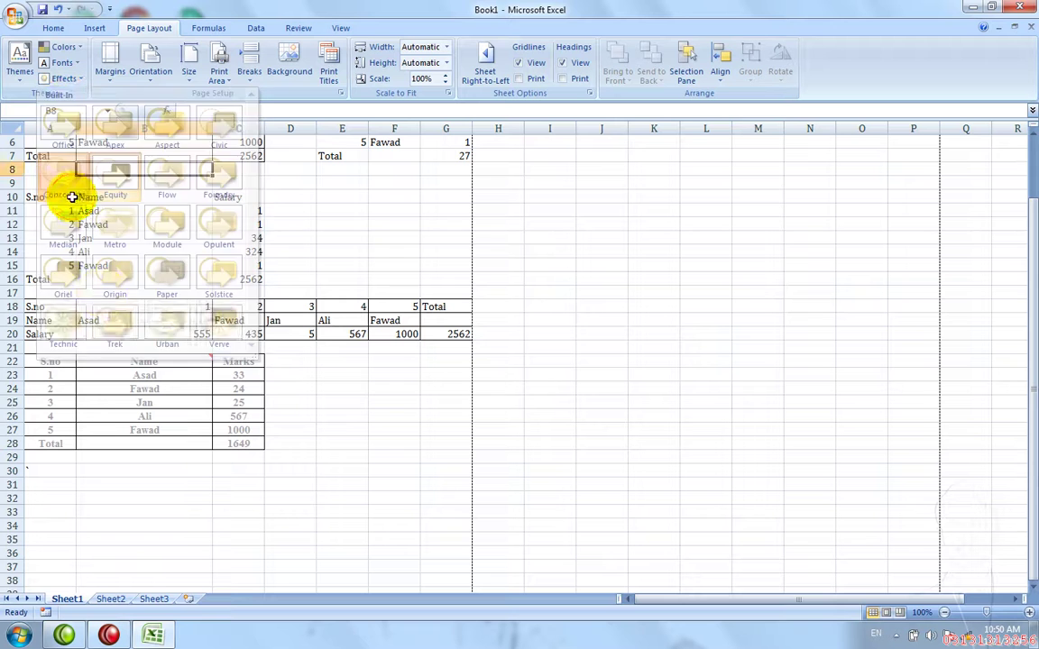
Select the Marks table and apply the Office Classic theme fonts.
{"action": "left_click", "coordinate": [91, 413]}
{"action": "key", "text": "ctrl+a"}
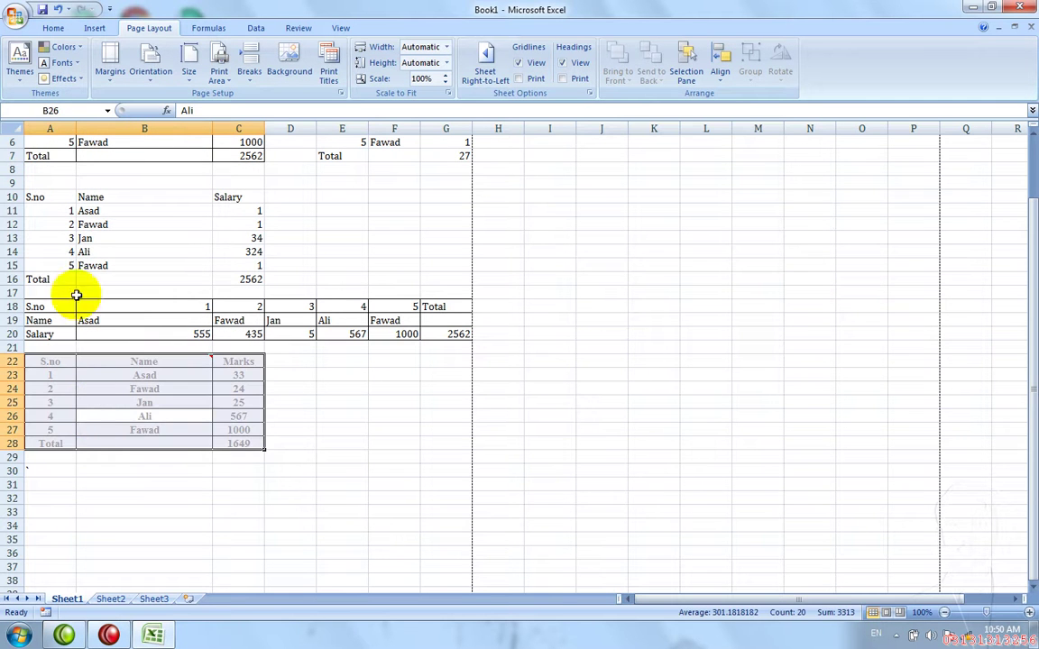
{"action": "left_click", "coordinate": [58, 63]}
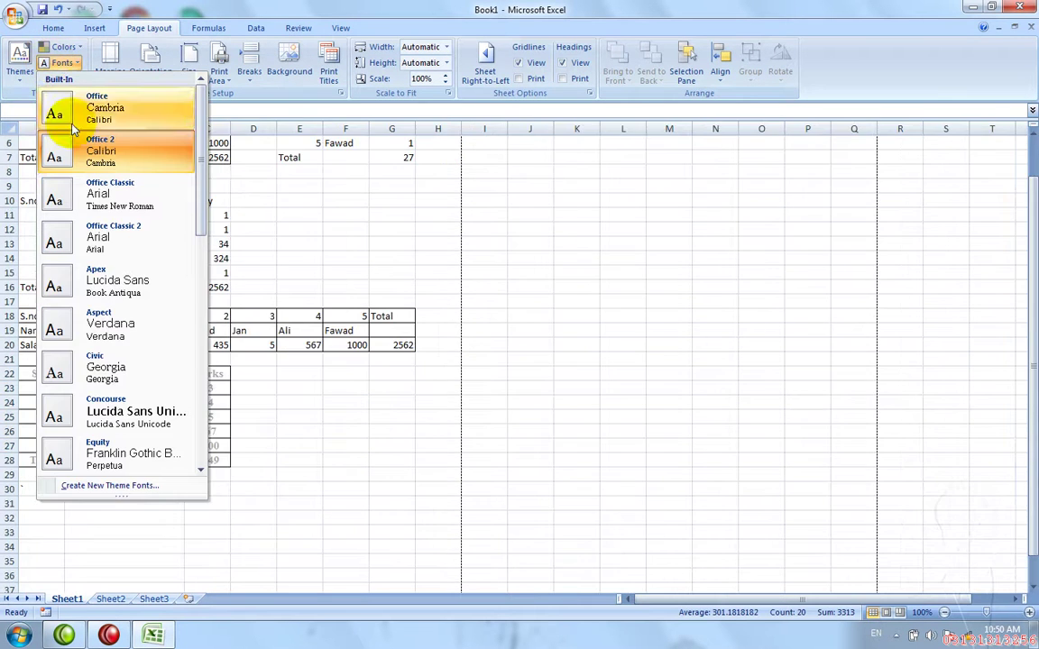
{"action": "left_click", "coordinate": [109, 197]}
Apply the Office colour scheme, then copy the Marks table and pick A30 as destination.
{"action": "left_click", "coordinate": [63, 46]}
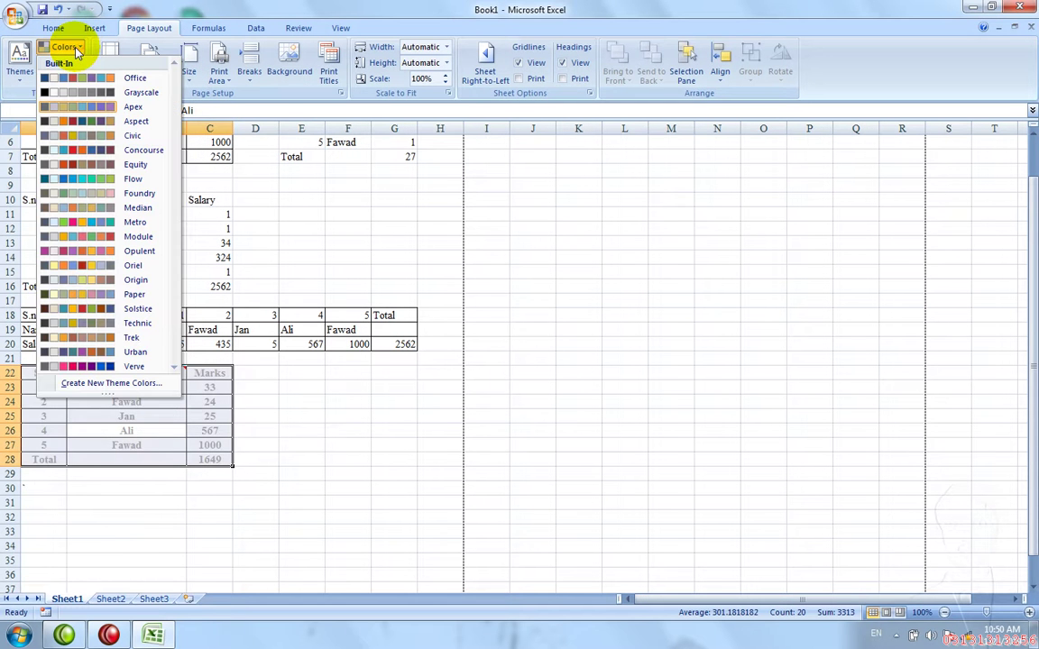
{"action": "left_click", "coordinate": [82, 108]}
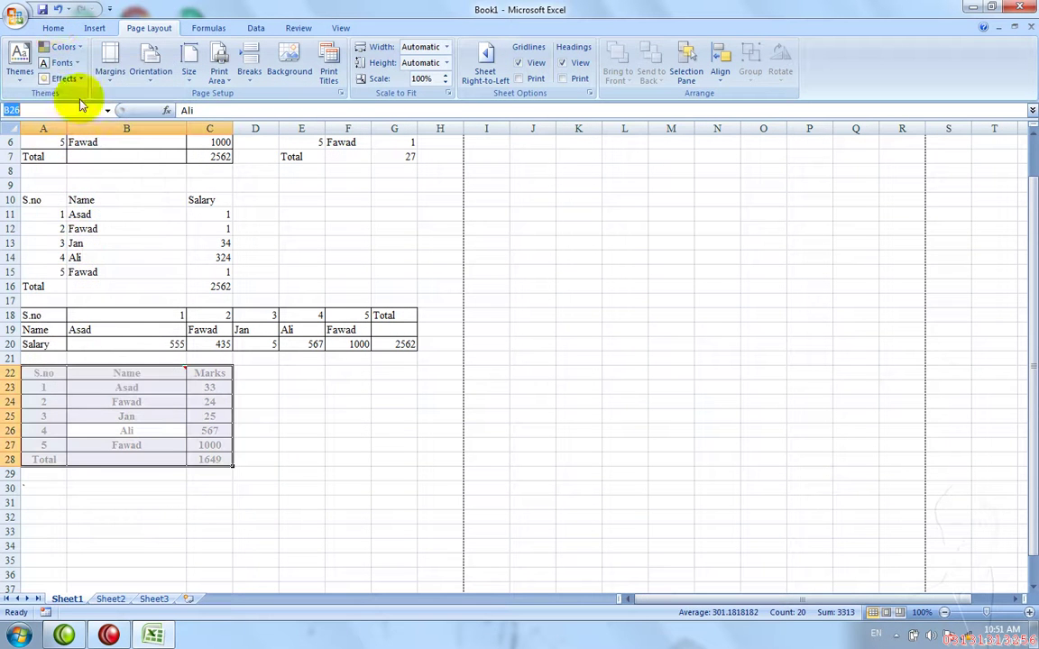
{"action": "left_click", "coordinate": [64, 46]}
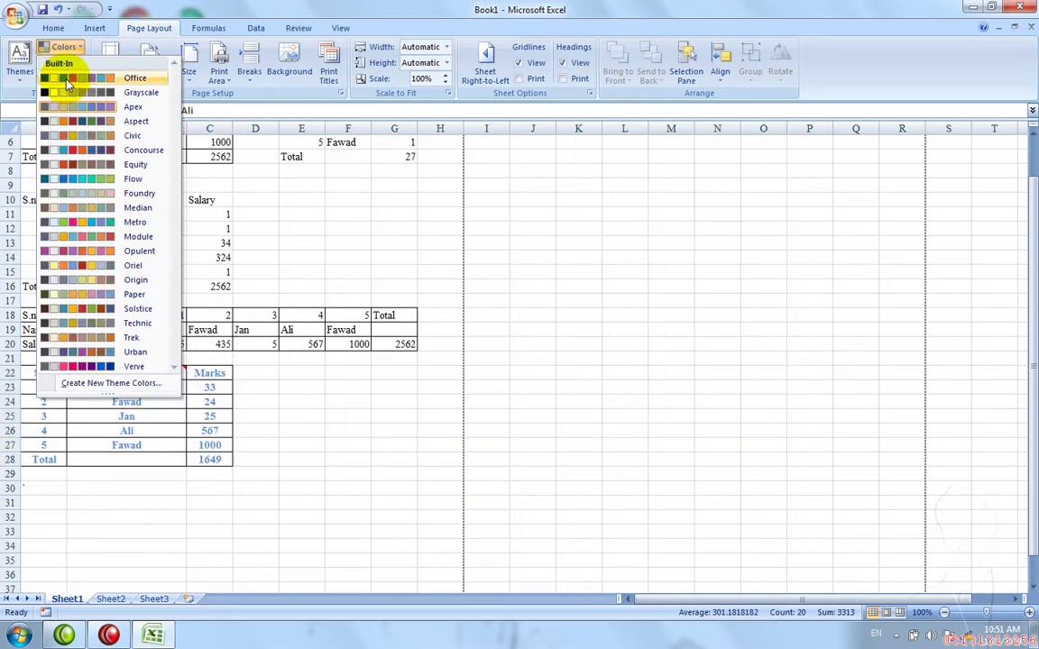
{"action": "left_click", "coordinate": [68, 84]}
{"action": "key", "text": "ctrl+c"}
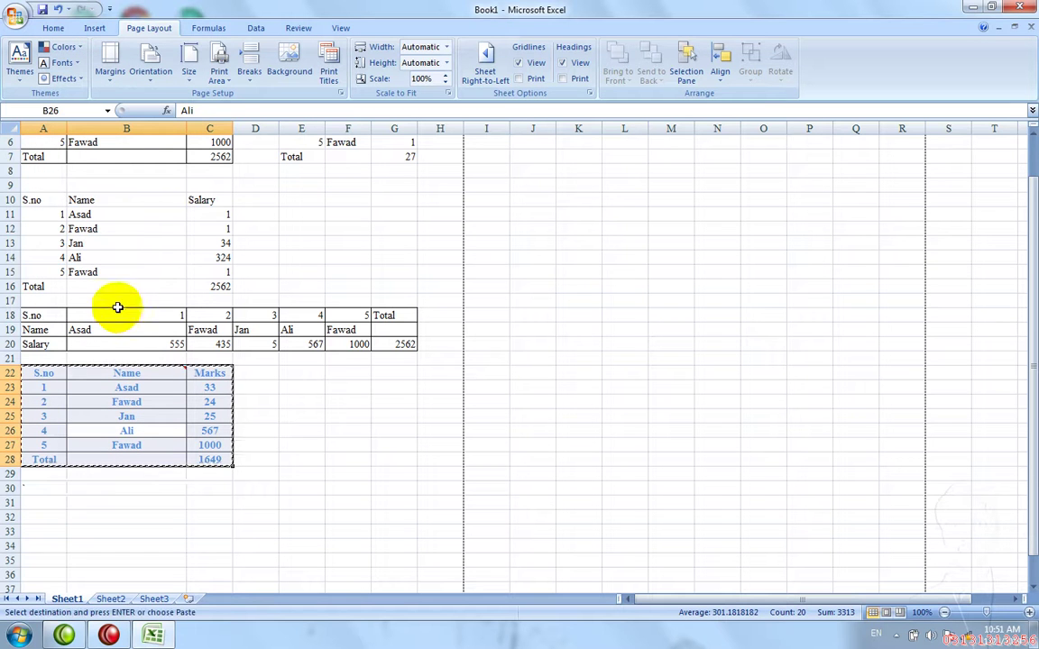
{"action": "left_click", "coordinate": [41, 488]}
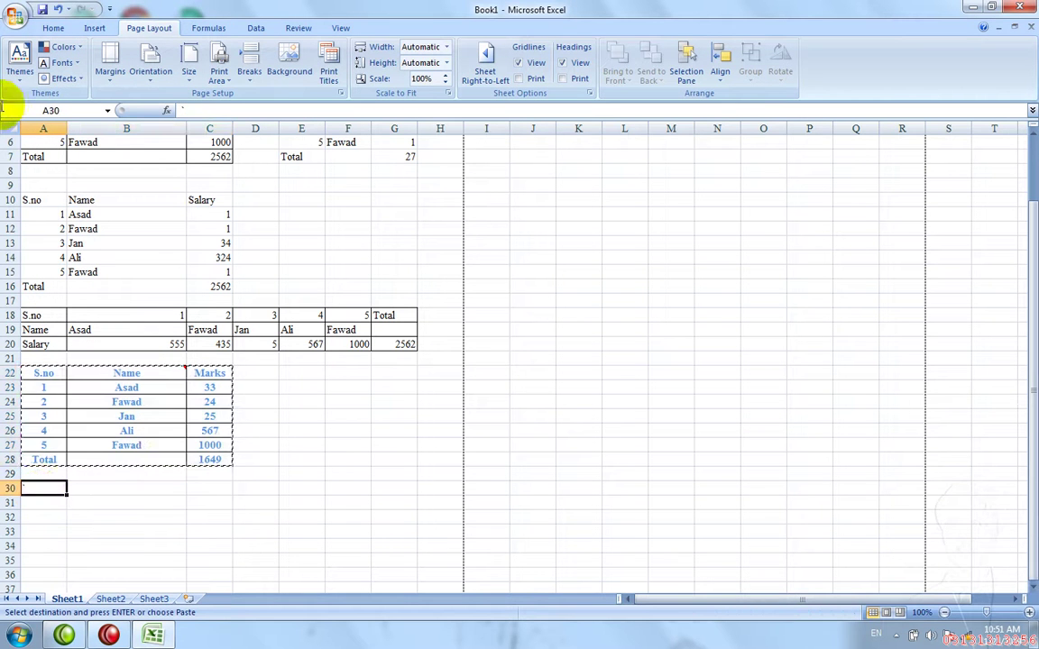
Bring up Paste Special from the Home tab's Paste list to paste the table at A30.
{"action": "left_click", "coordinate": [43, 27]}
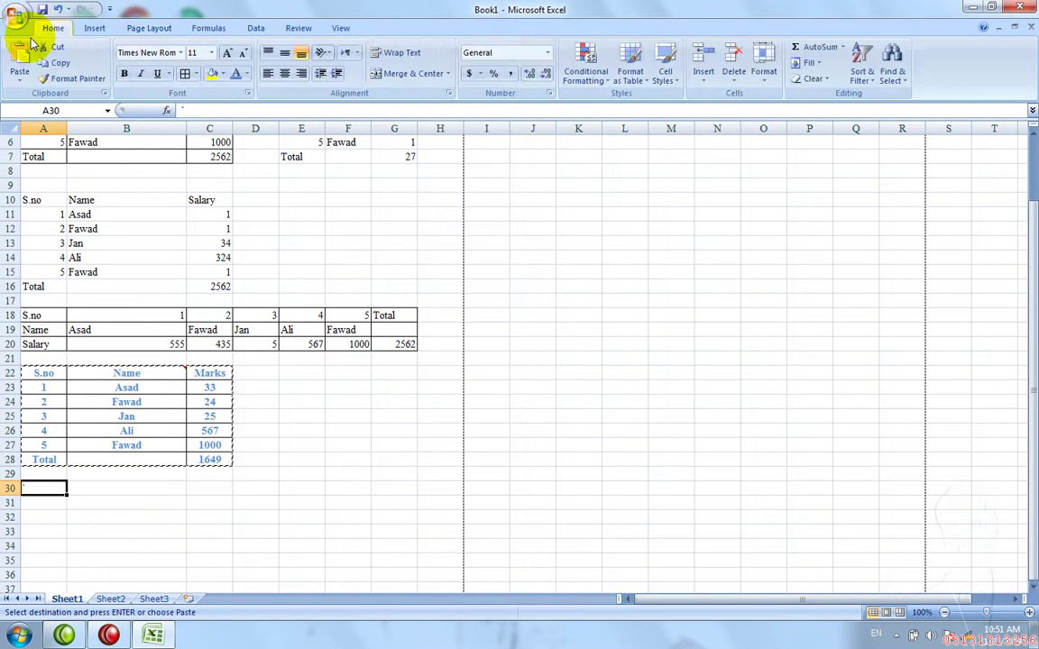
{"action": "left_click", "coordinate": [24, 81]}
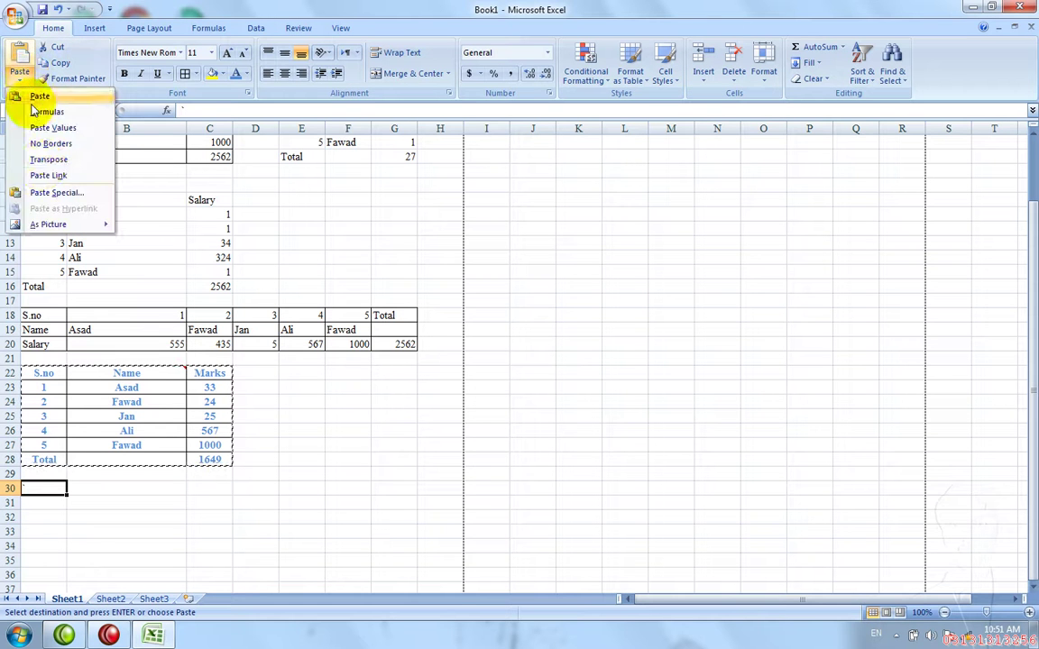
{"action": "left_click", "coordinate": [54, 193]}
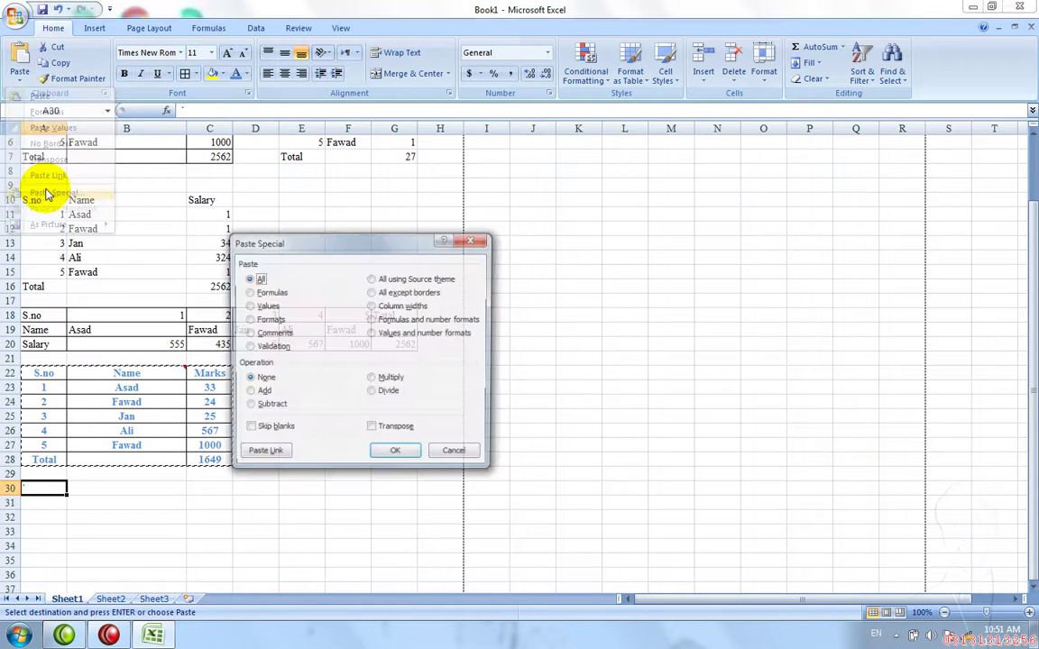
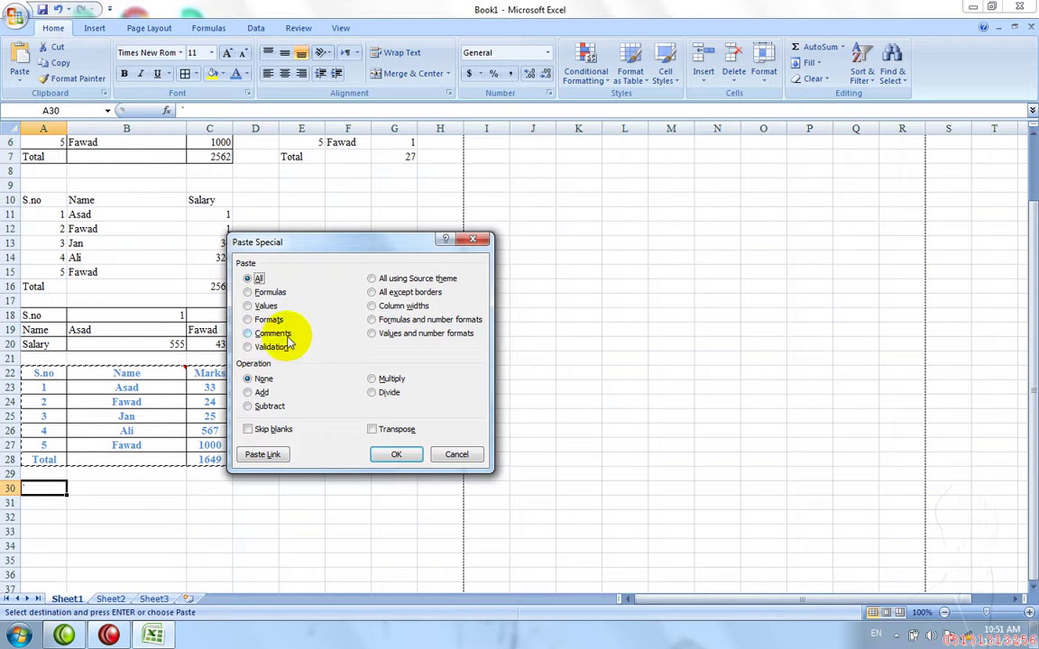
Paste the Marks table at A30 using the source theme, then overwrite B32 and B33 with 'dsf'.
{"action": "left_click", "coordinate": [371, 279]}
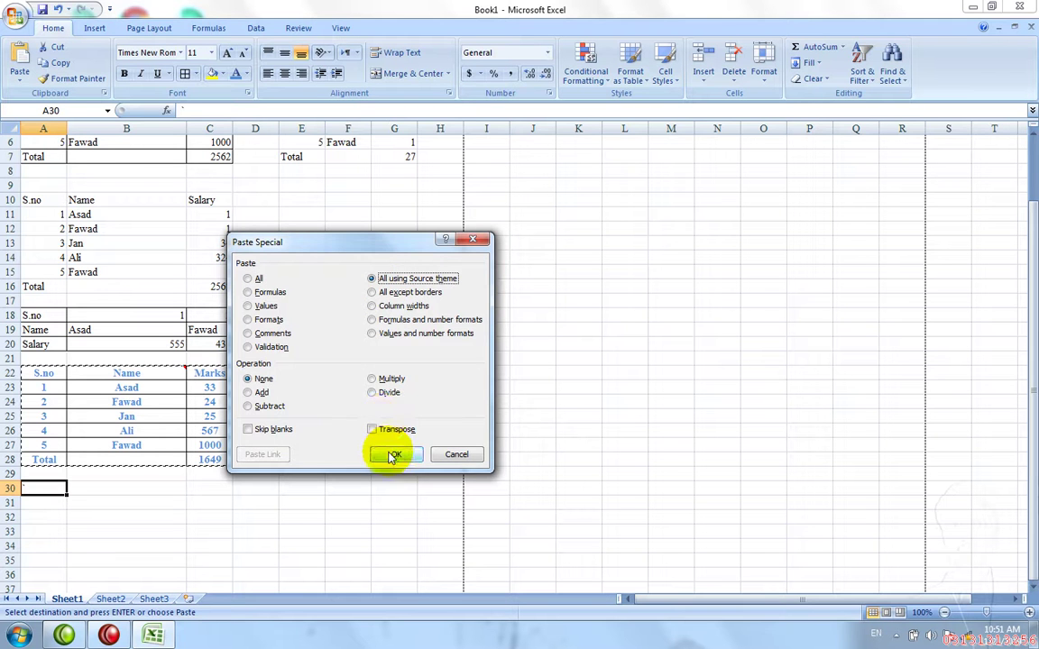
{"action": "left_click", "coordinate": [388, 452]}
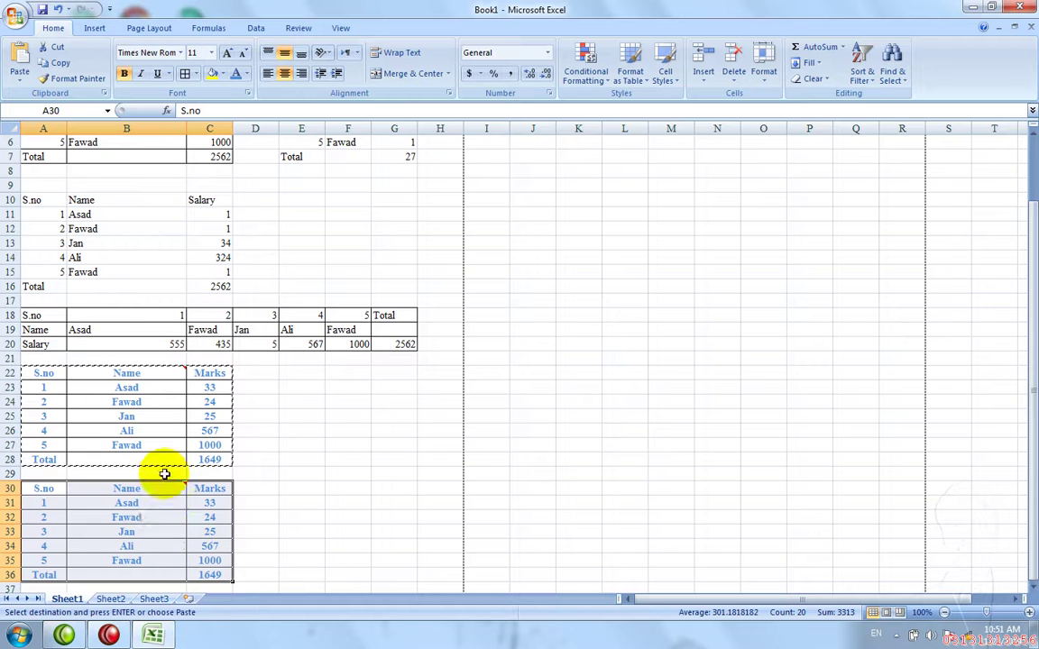
{"action": "left_click", "coordinate": [170, 497]}
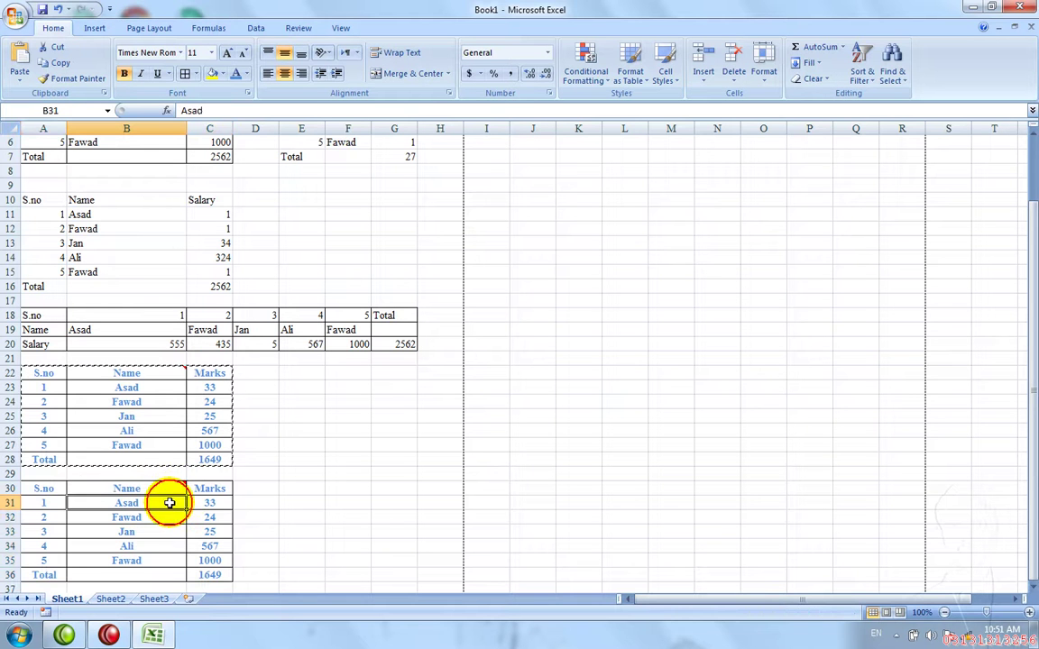
{"action": "key", "text": "Down"}
{"action": "type", "text": "dsf"}
{"action": "key", "text": "Return"}
{"action": "type", "text": "dsf"}
{"action": "key", "text": "Return"}
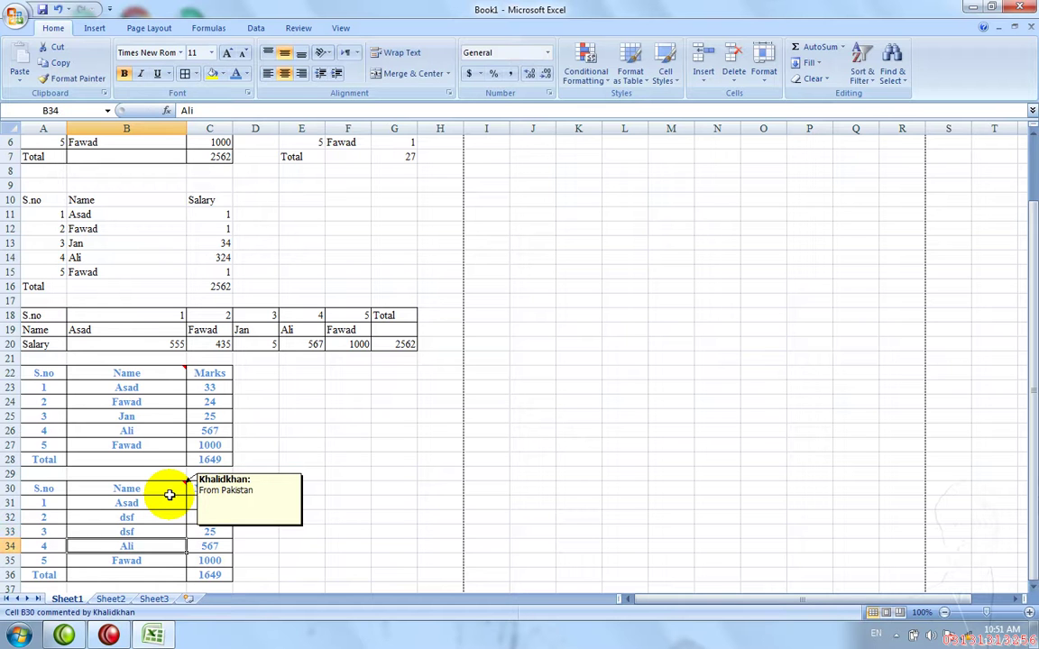
{"action": "left_click", "coordinate": [144, 28]}
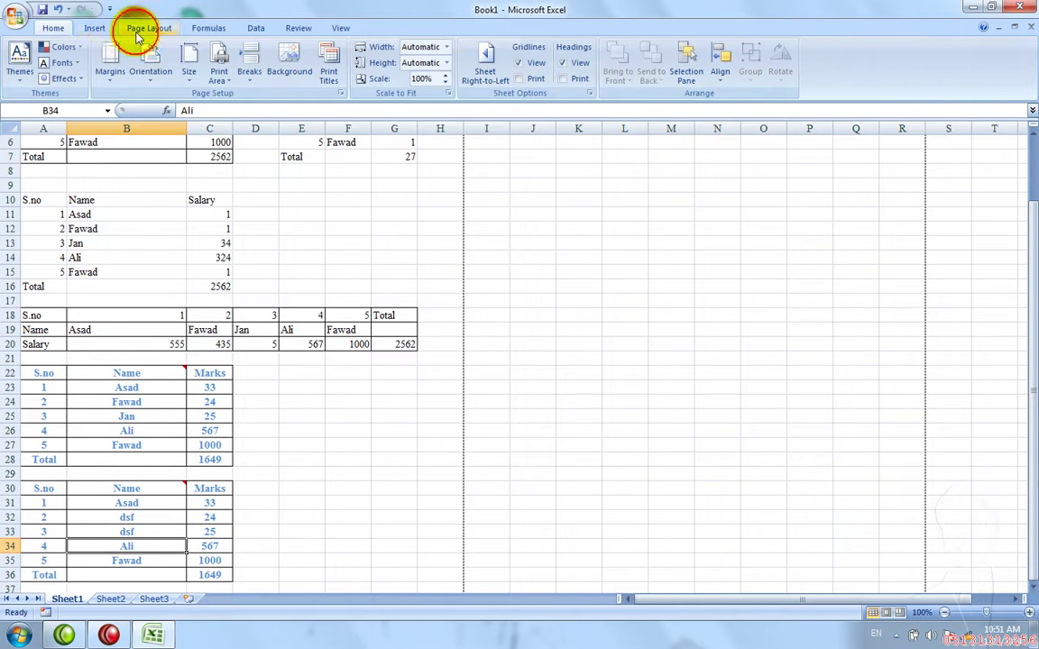
{"action": "left_click", "coordinate": [60, 47]}
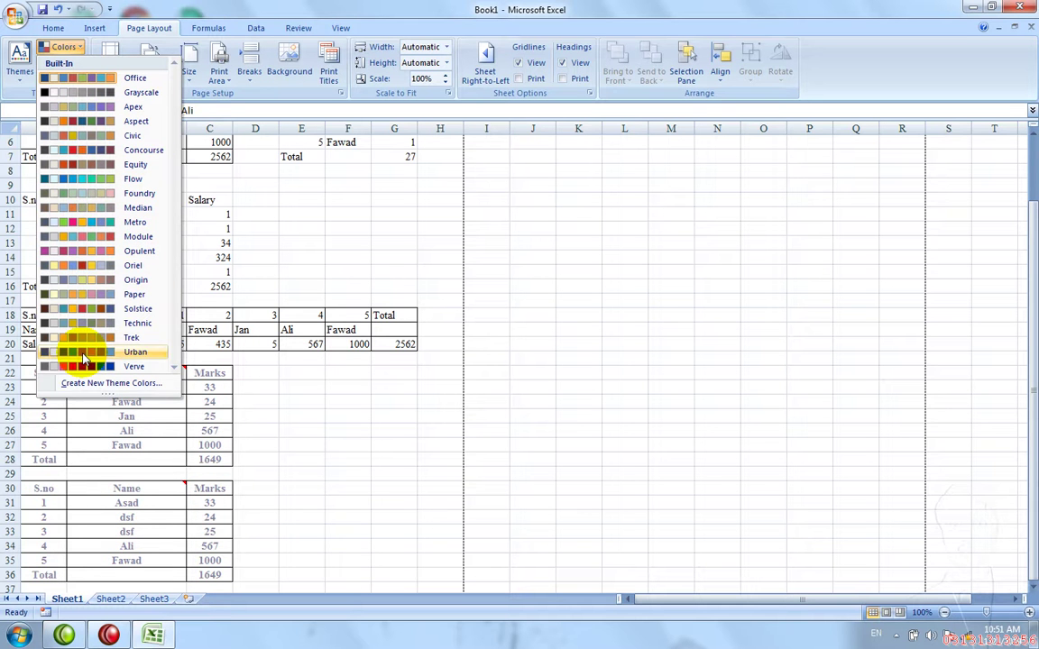
{"action": "left_click", "coordinate": [79, 324]}
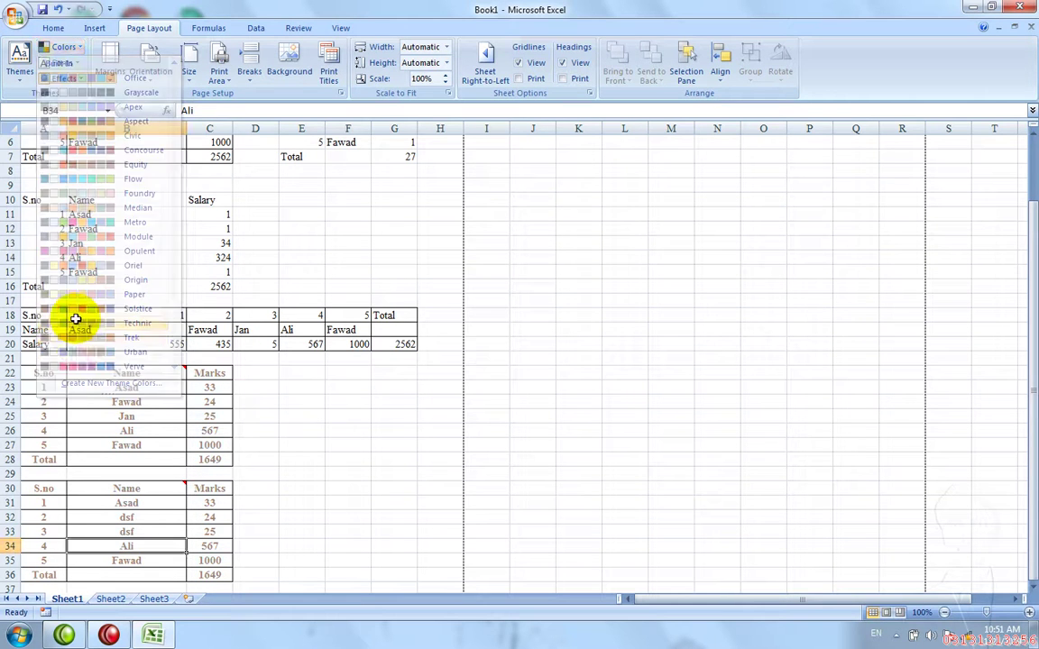
{"action": "left_click", "coordinate": [52, 27]}
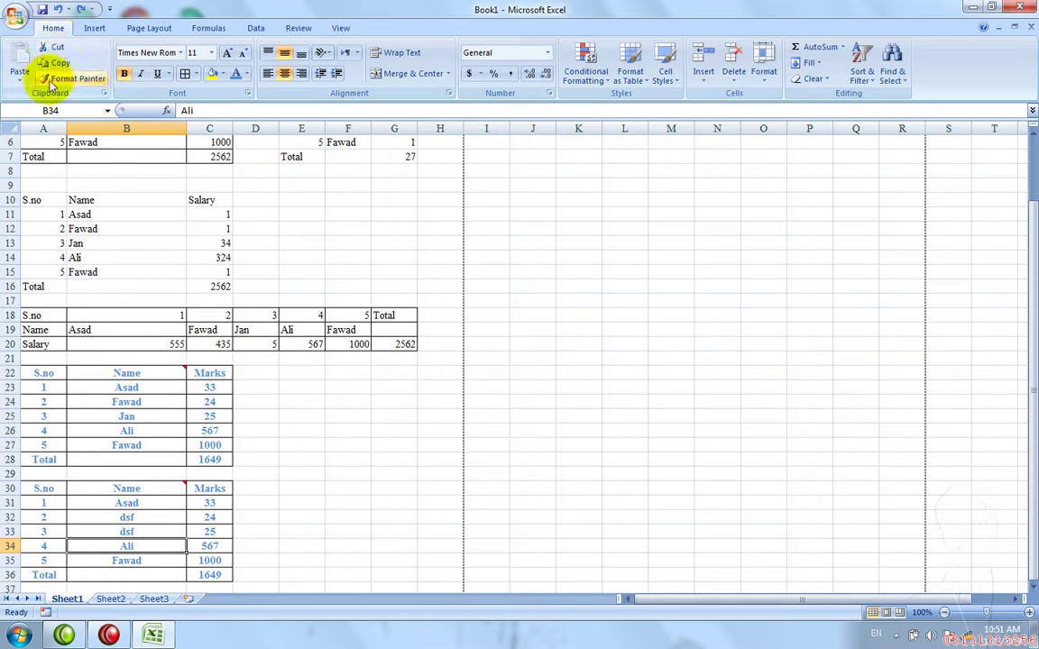
Copy the blue Marks table A22:C28 and paste it at E24 with all except borders.
{"action": "left_click", "coordinate": [148, 400]}
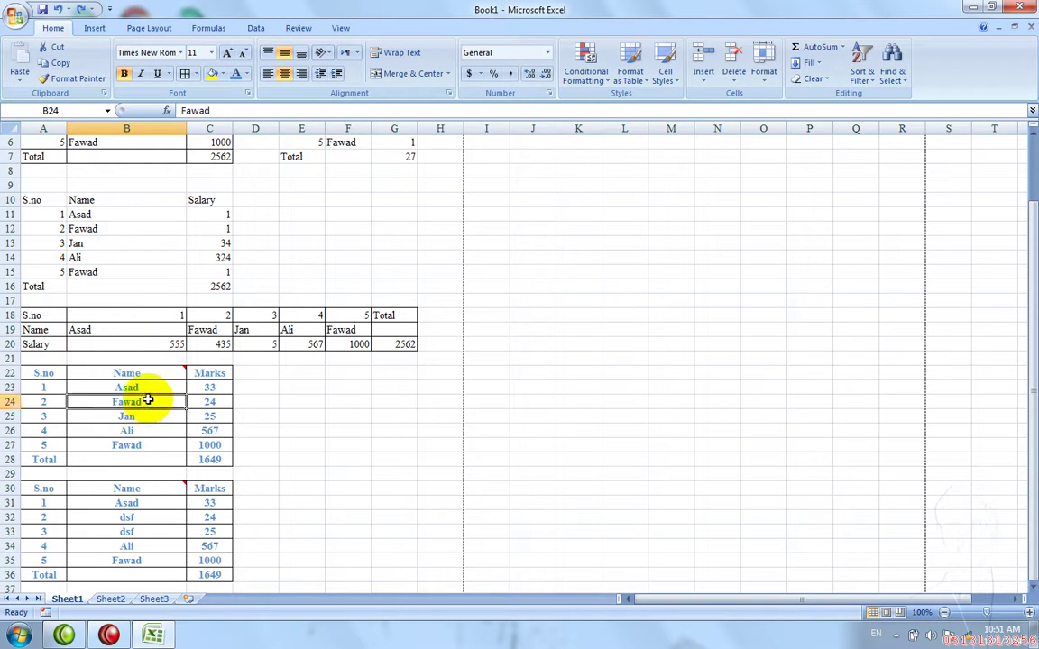
{"action": "key", "text": "ctrl+a"}
{"action": "key", "text": "ctrl+c"}
{"action": "left_click", "coordinate": [285, 402]}
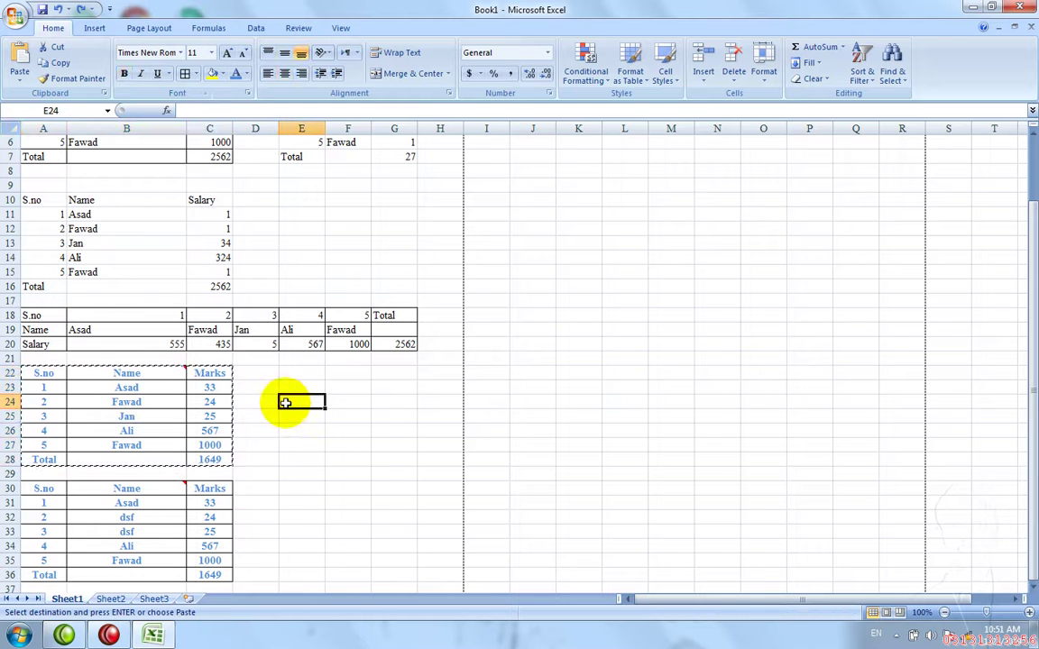
{"action": "left_click", "coordinate": [20, 79]}
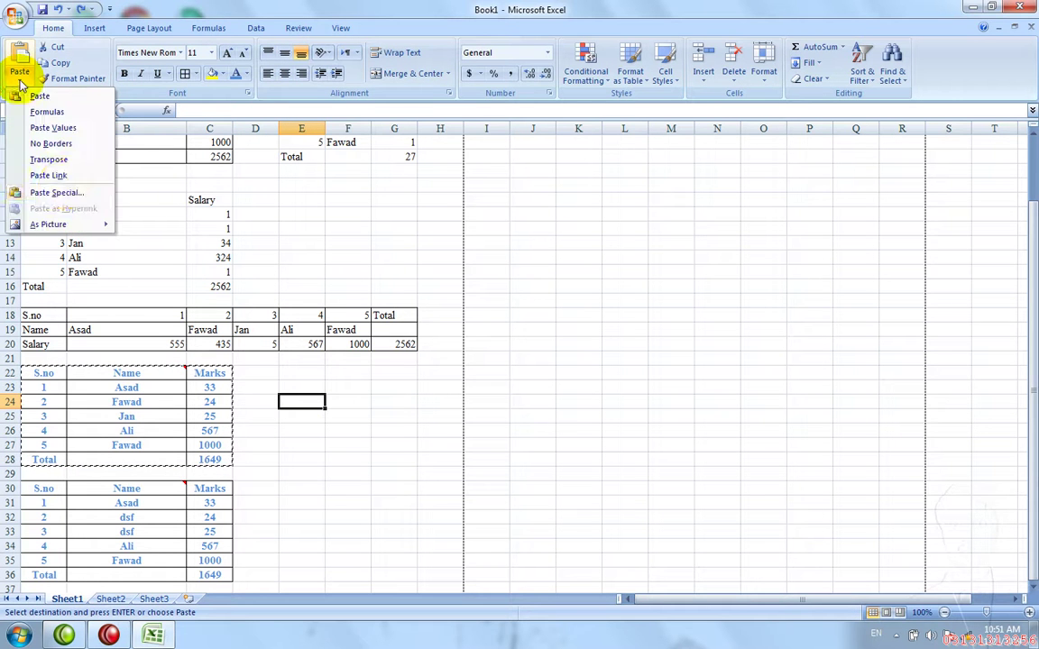
{"action": "left_click", "coordinate": [54, 193]}
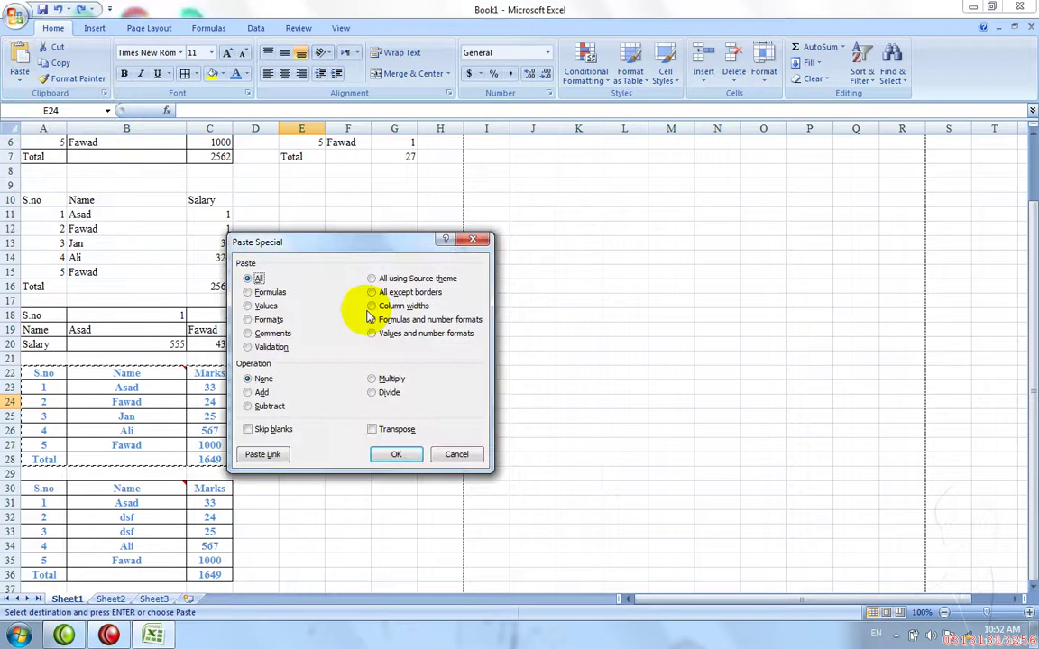
{"action": "left_click", "coordinate": [404, 293]}
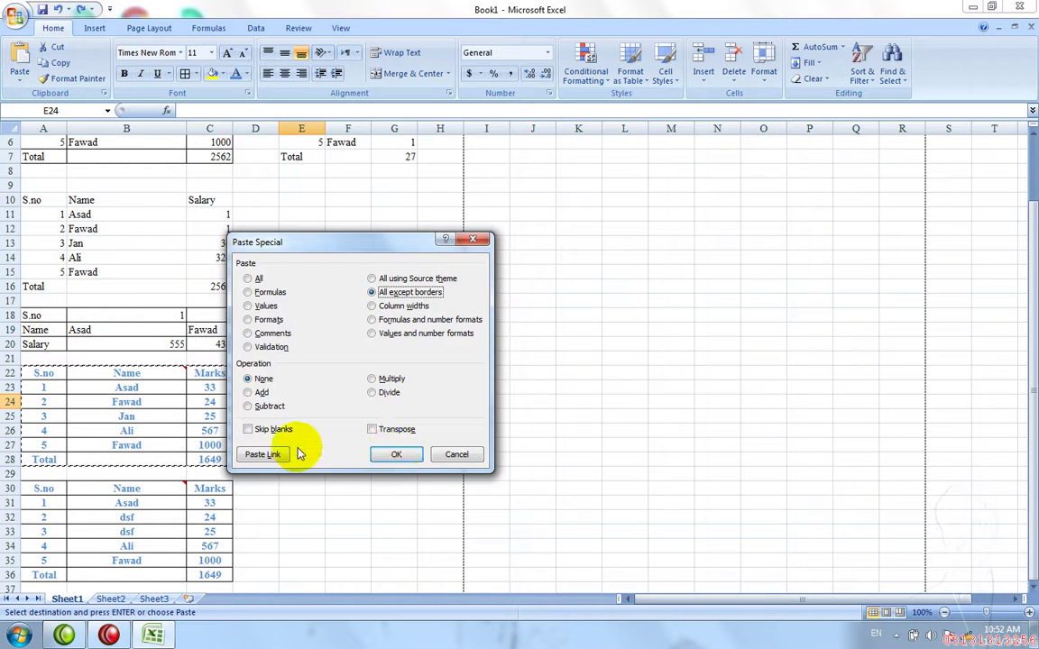
{"action": "left_click", "coordinate": [380, 457]}
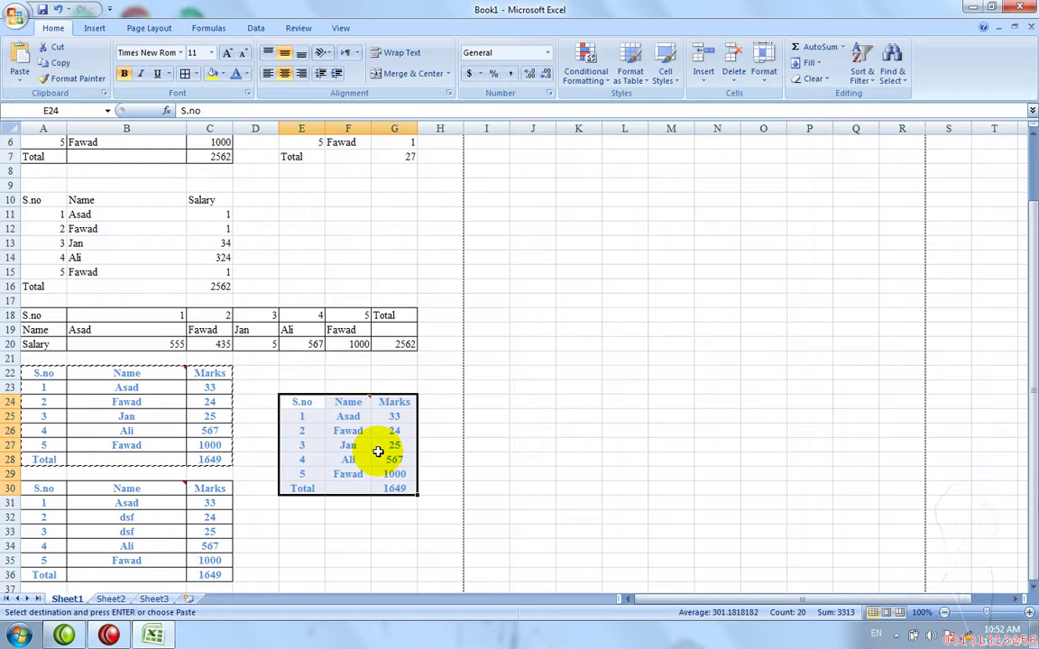
Check the Marks table copies in Print Preview, then close it.
{"action": "key", "text": "ctrl+F2"}
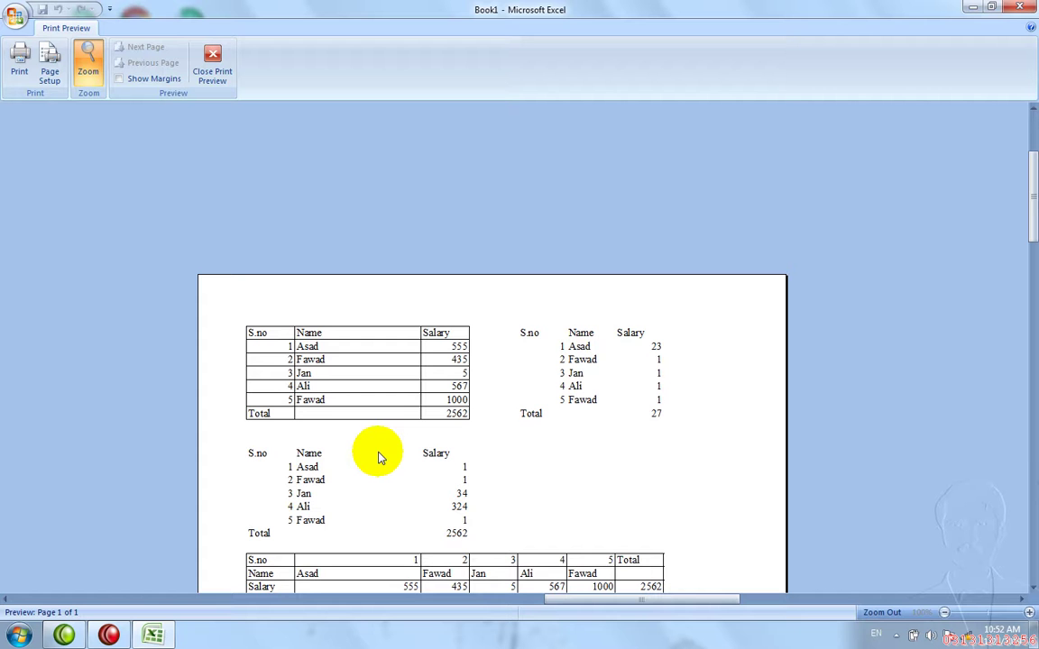
{"action": "left_click", "coordinate": [1032, 429]}
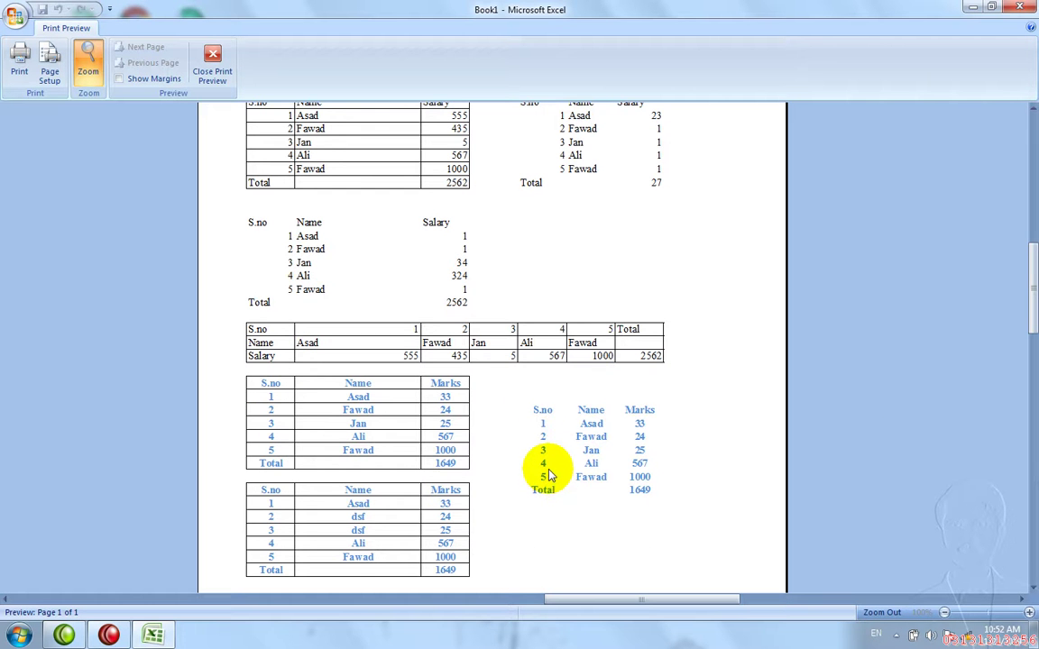
{"action": "key", "text": "Escape"}
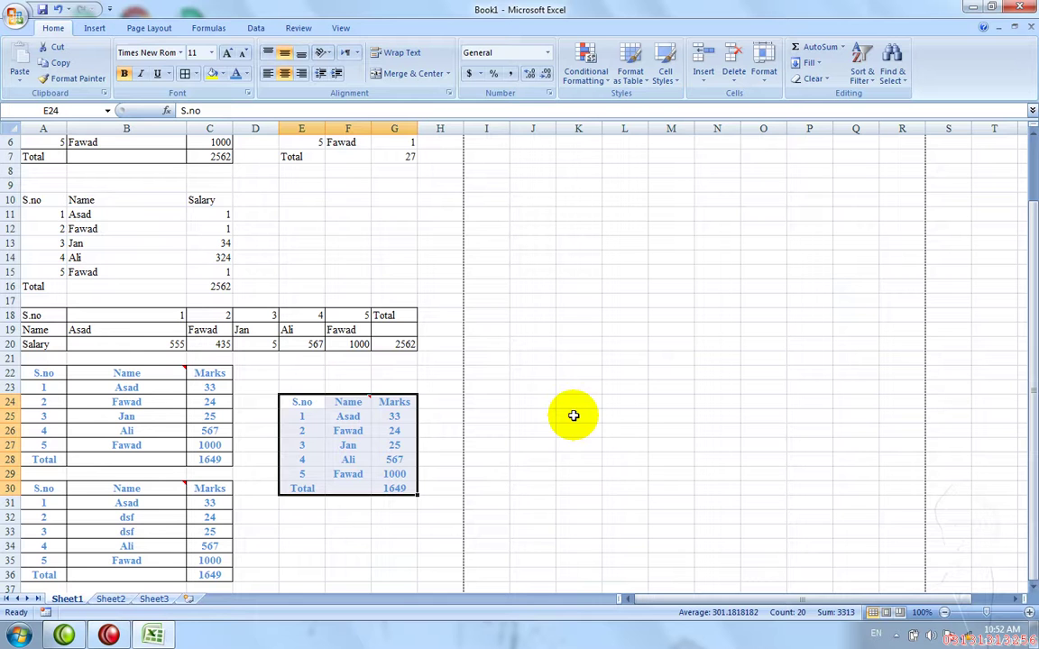
{"action": "left_click", "coordinate": [185, 81]}
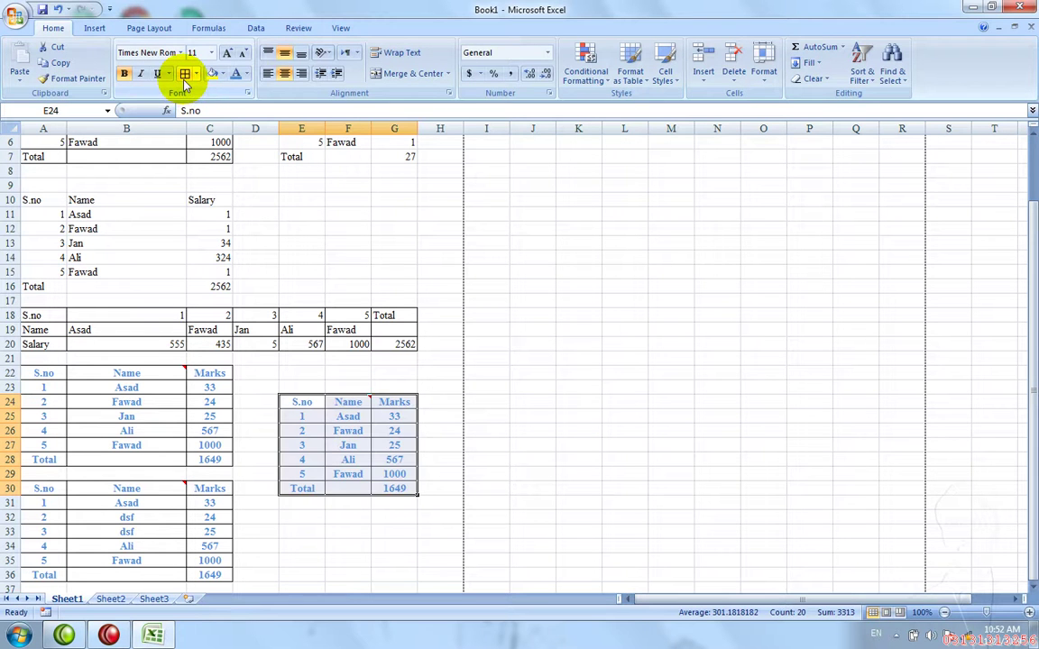
{"action": "key", "text": "ctrl+z"}
{"action": "key", "text": "ctrl+z"}
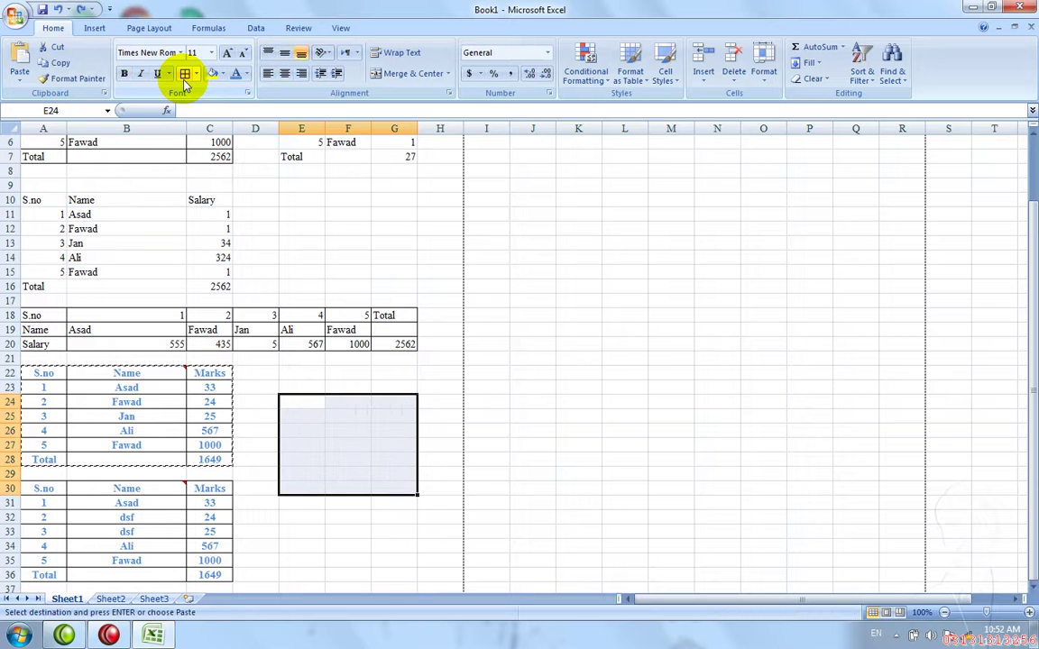
{"action": "left_click", "coordinate": [19, 73]}
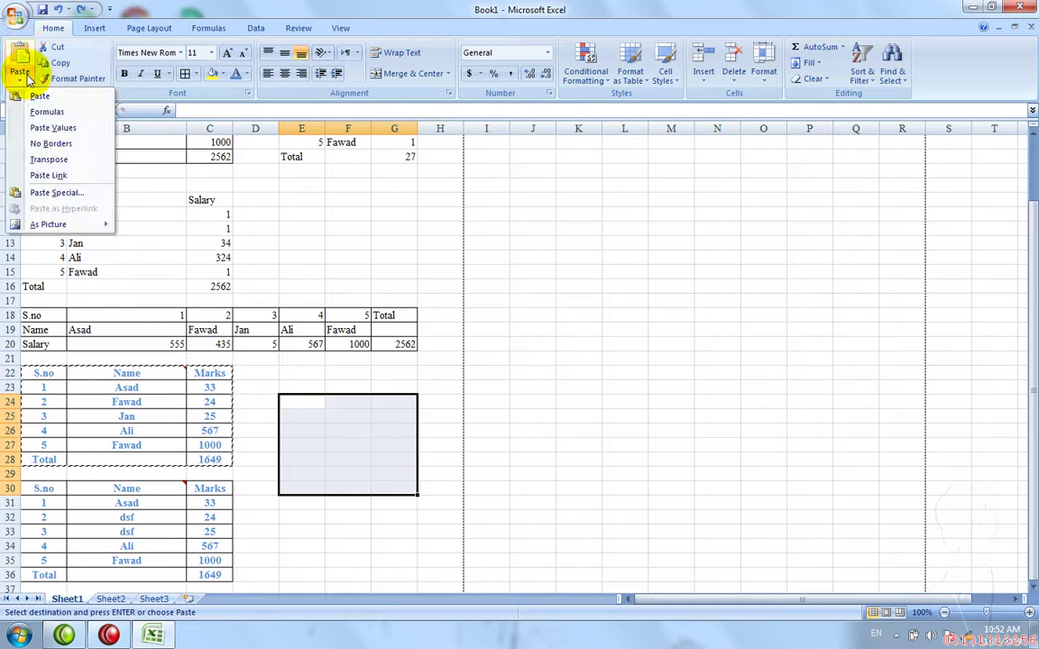
{"action": "left_click", "coordinate": [55, 192]}
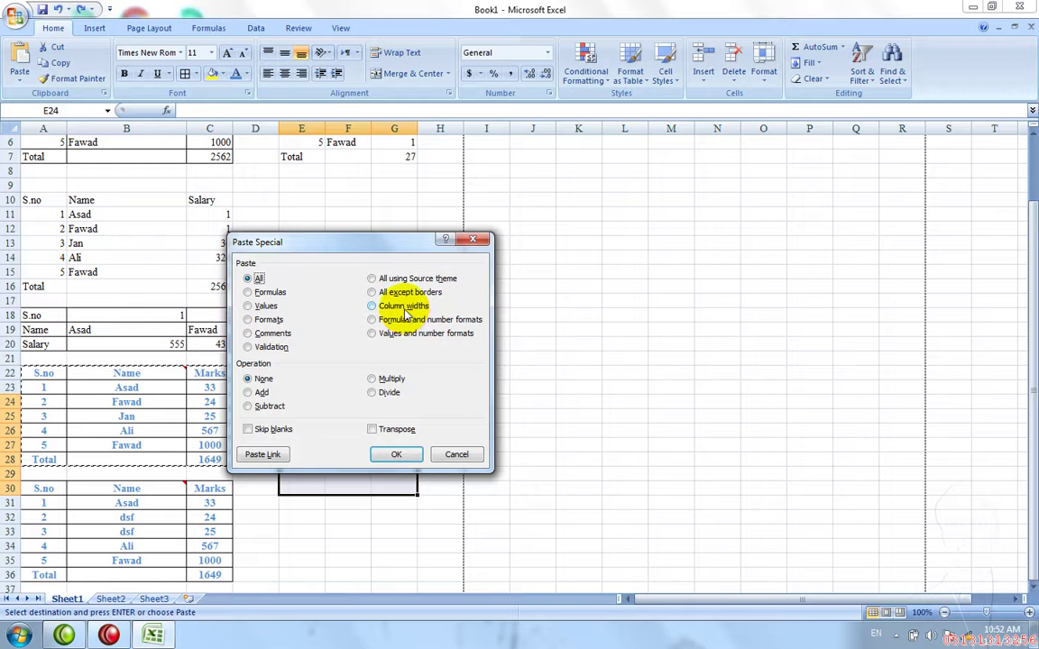
{"action": "key", "text": "Escape"}
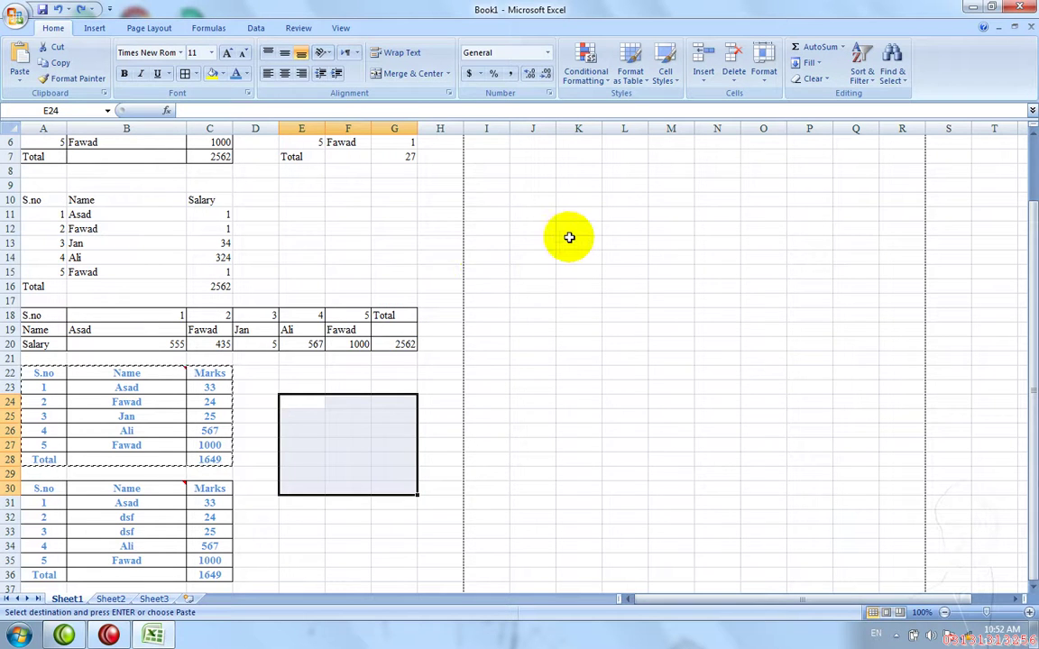
{"action": "left_click", "coordinate": [89, 411]}
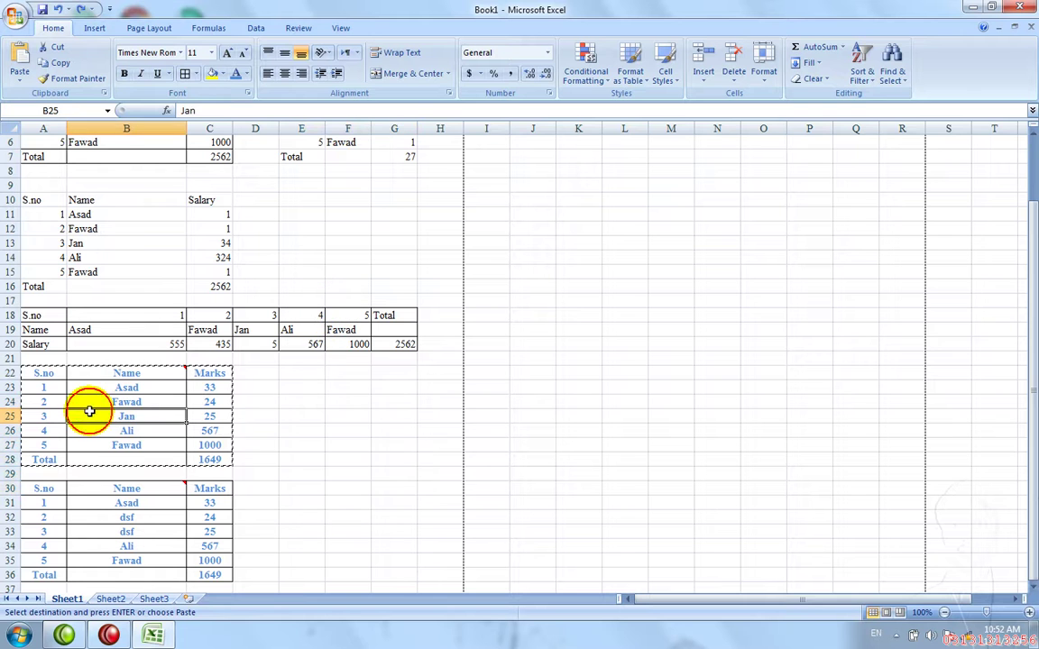
{"action": "left_click_drag", "start_coordinate": [49, 374], "coordinate": [196, 459]}
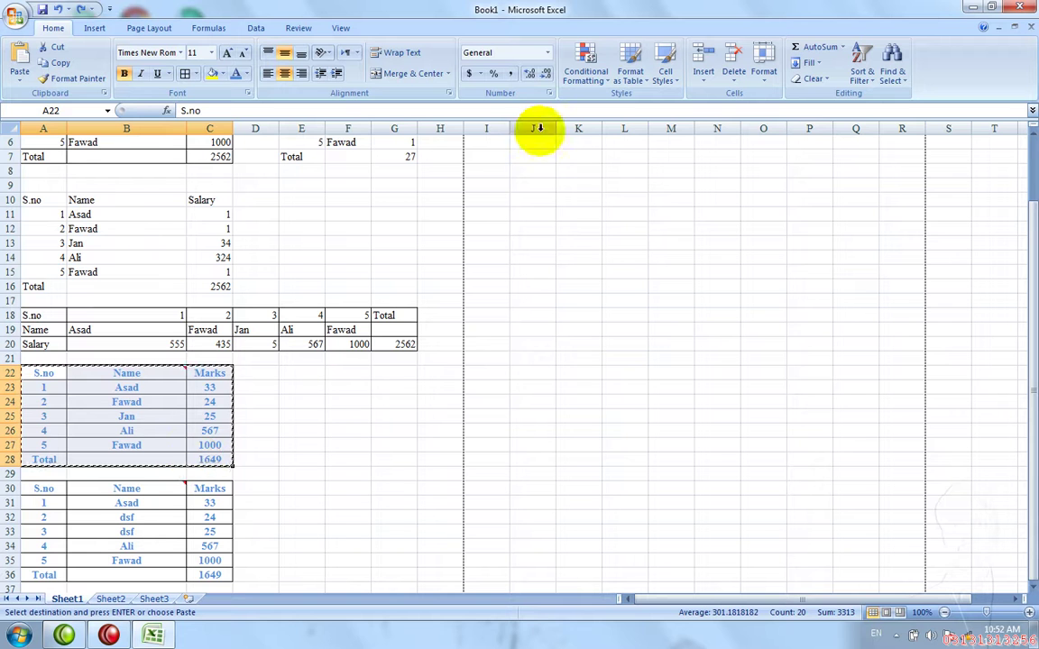
{"action": "left_click_drag", "start_coordinate": [497, 139], "coordinate": [577, 141]}
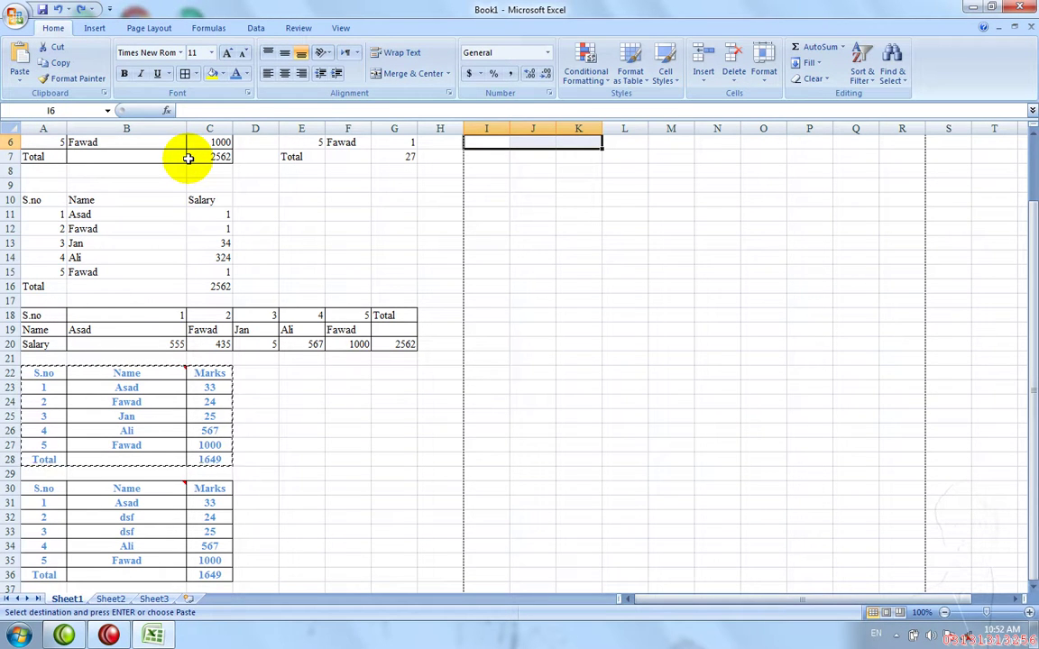
{"action": "left_click", "coordinate": [19, 74]}
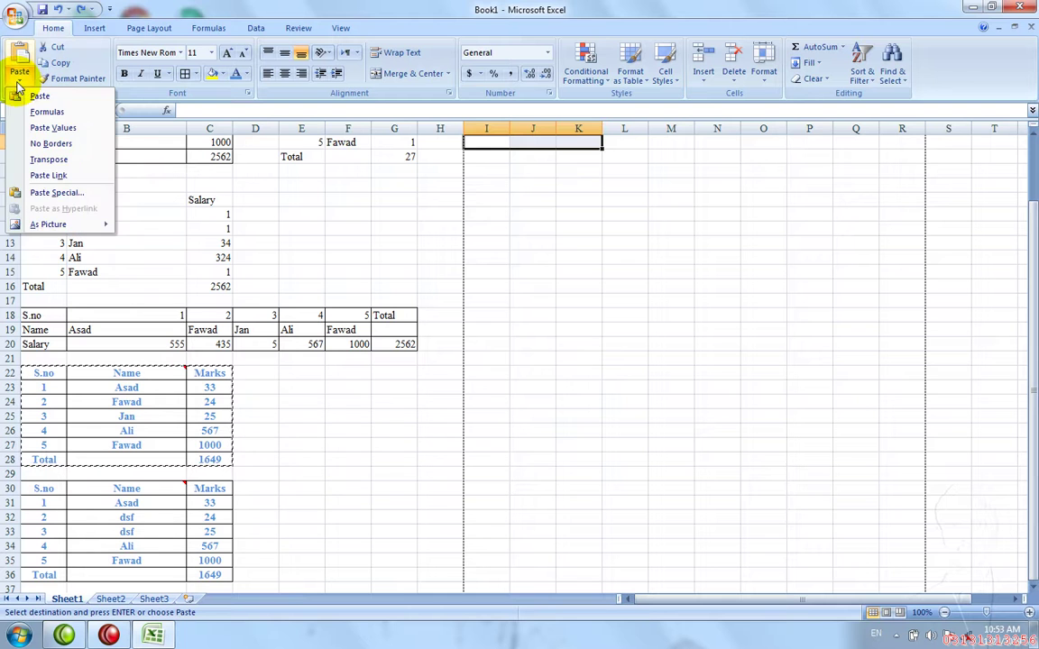
{"action": "left_click", "coordinate": [41, 192]}
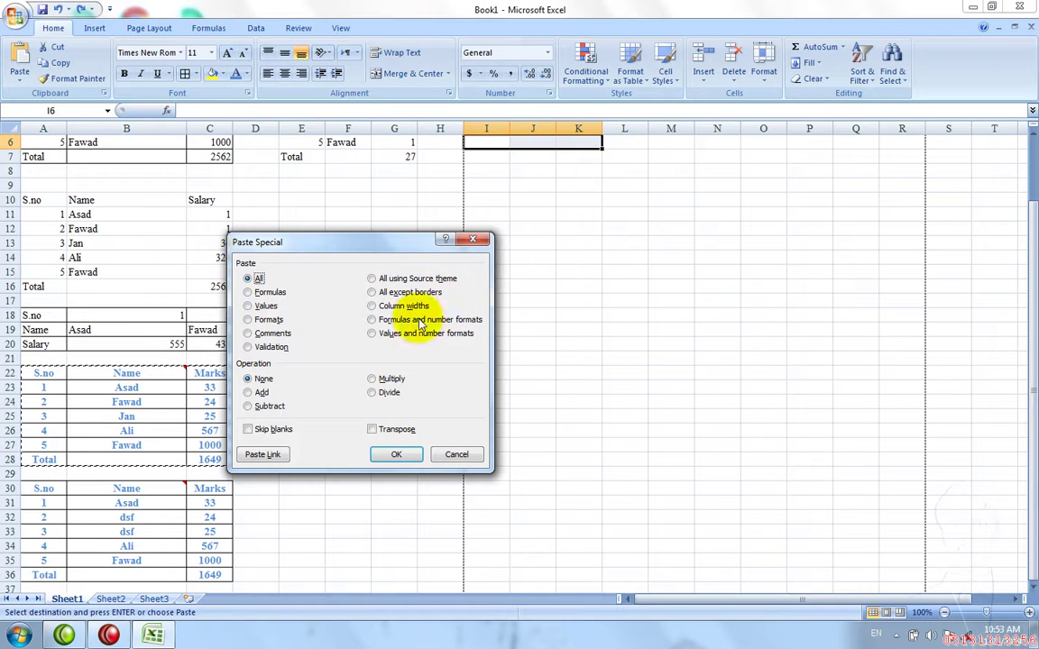
{"action": "left_click", "coordinate": [405, 307]}
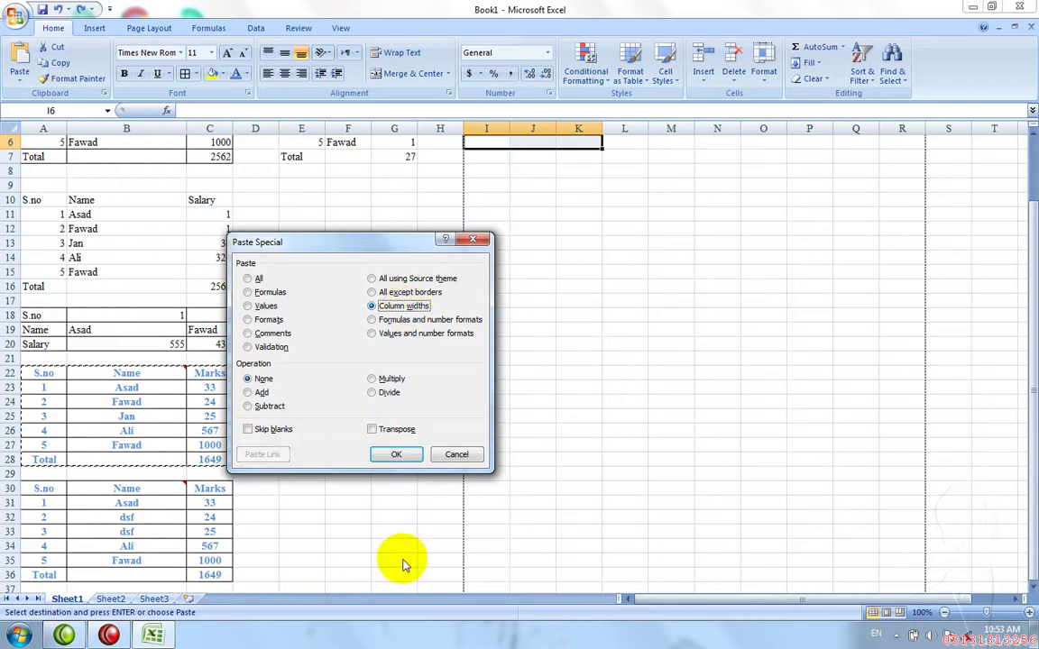
{"action": "left_click", "coordinate": [397, 455]}
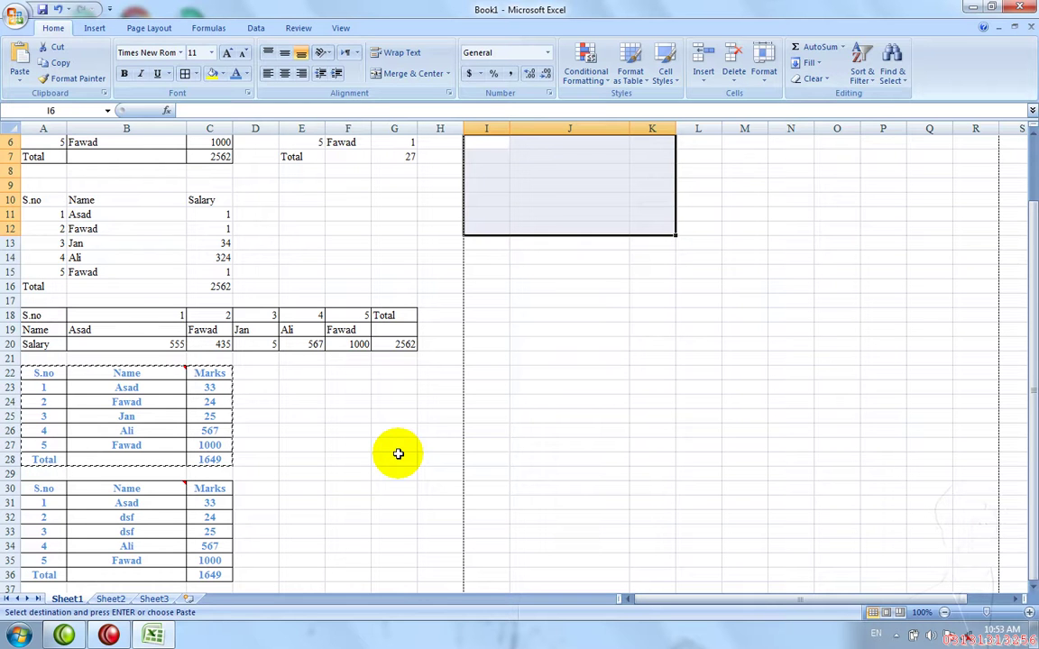
{"action": "left_click", "coordinate": [19, 83]}
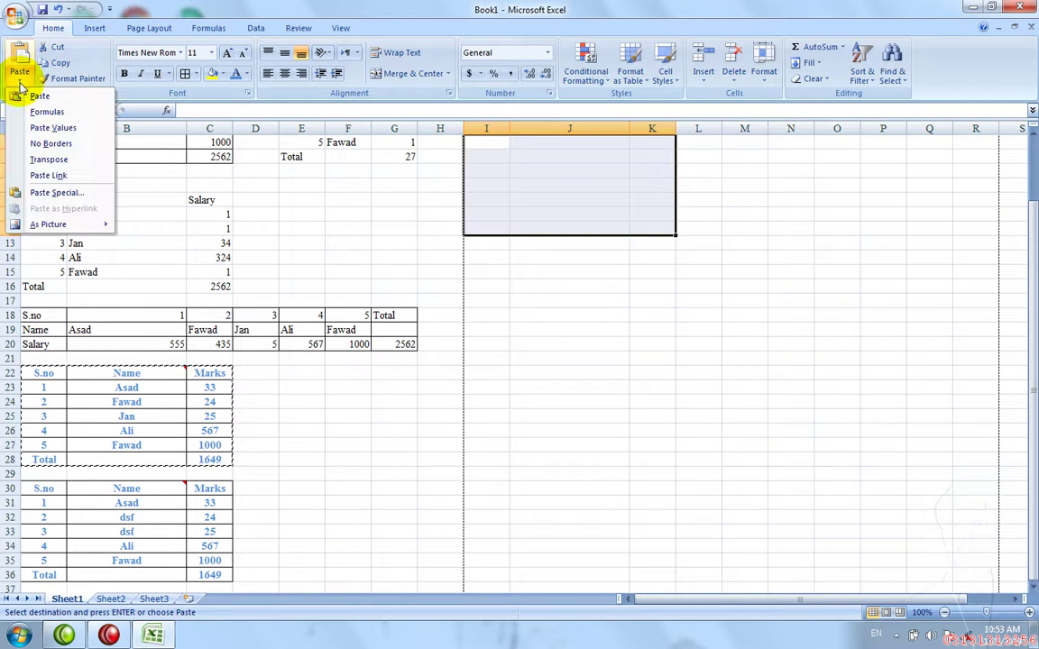
{"action": "left_click", "coordinate": [60, 193]}
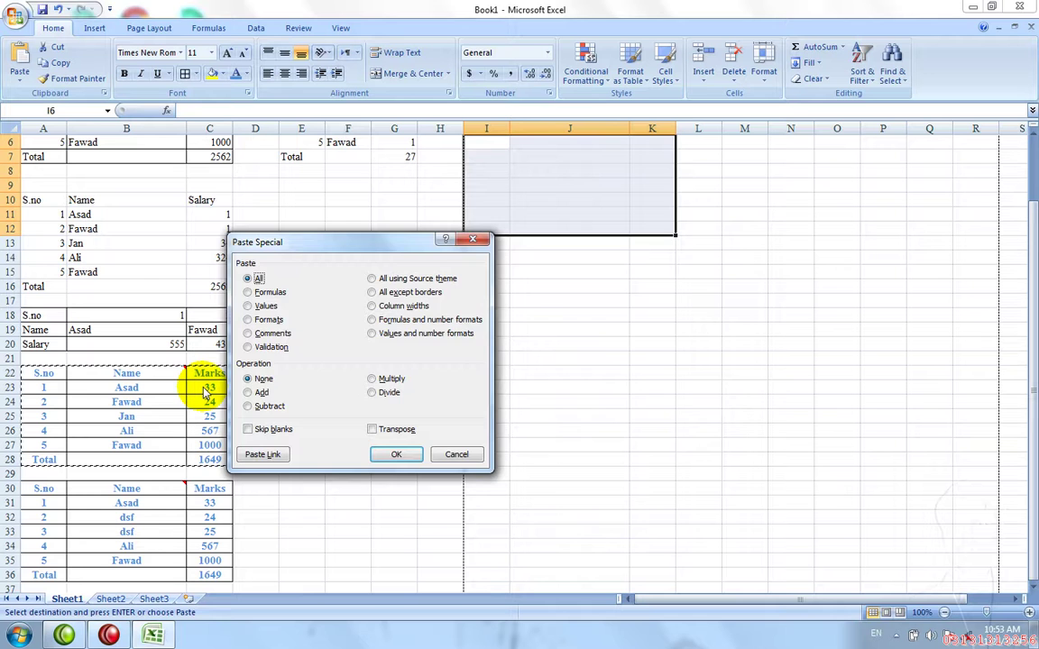
{"action": "key", "text": "Escape"}
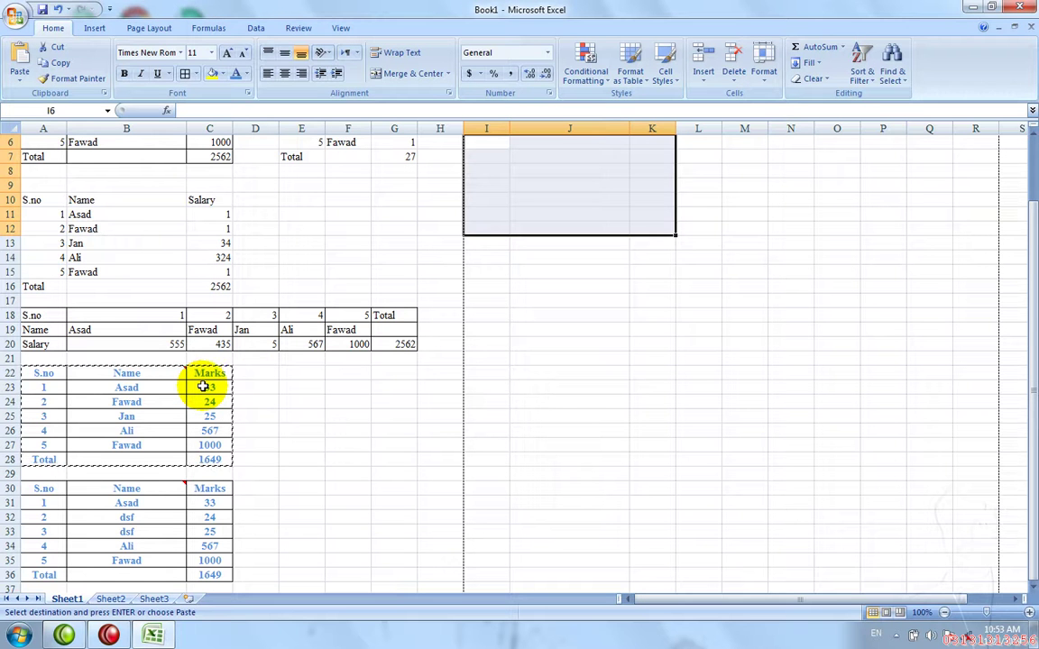
{"action": "left_click", "coordinate": [522, 329]}
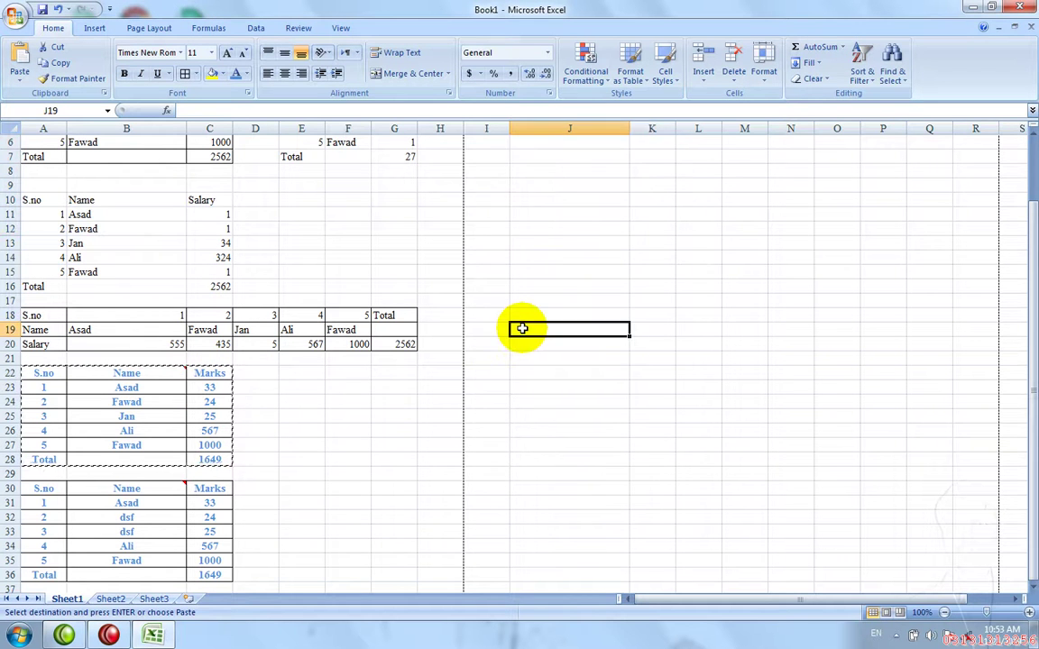
{"action": "left_click", "coordinate": [500, 144]}
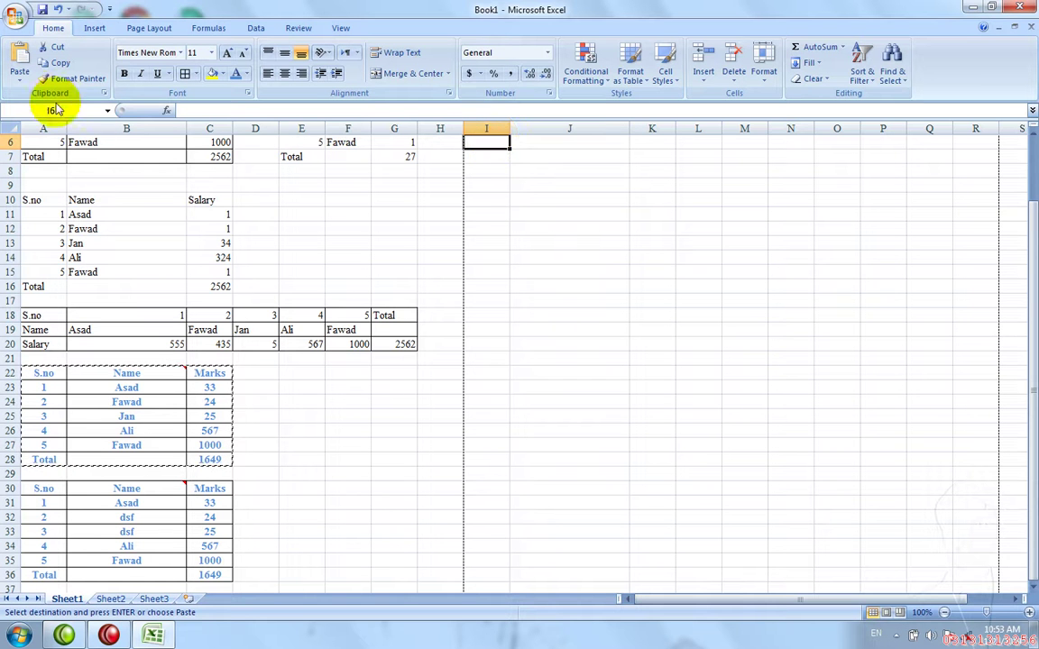
Paste only formulas and number formats of the Marks table at I6.
{"action": "left_click", "coordinate": [20, 80]}
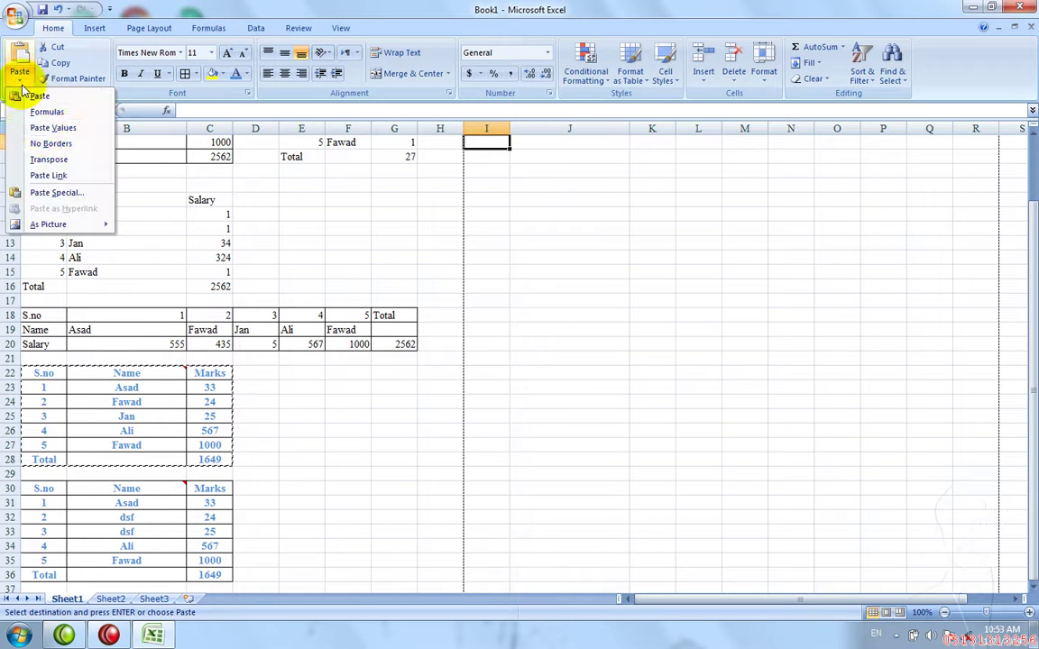
{"action": "left_click", "coordinate": [56, 192]}
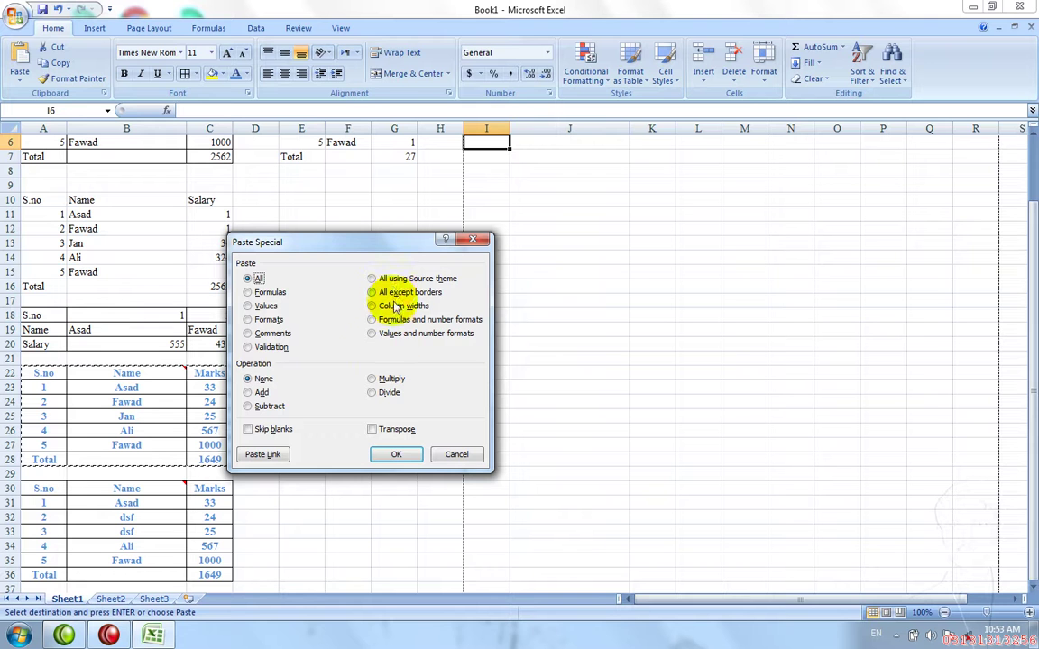
{"action": "left_click", "coordinate": [395, 319]}
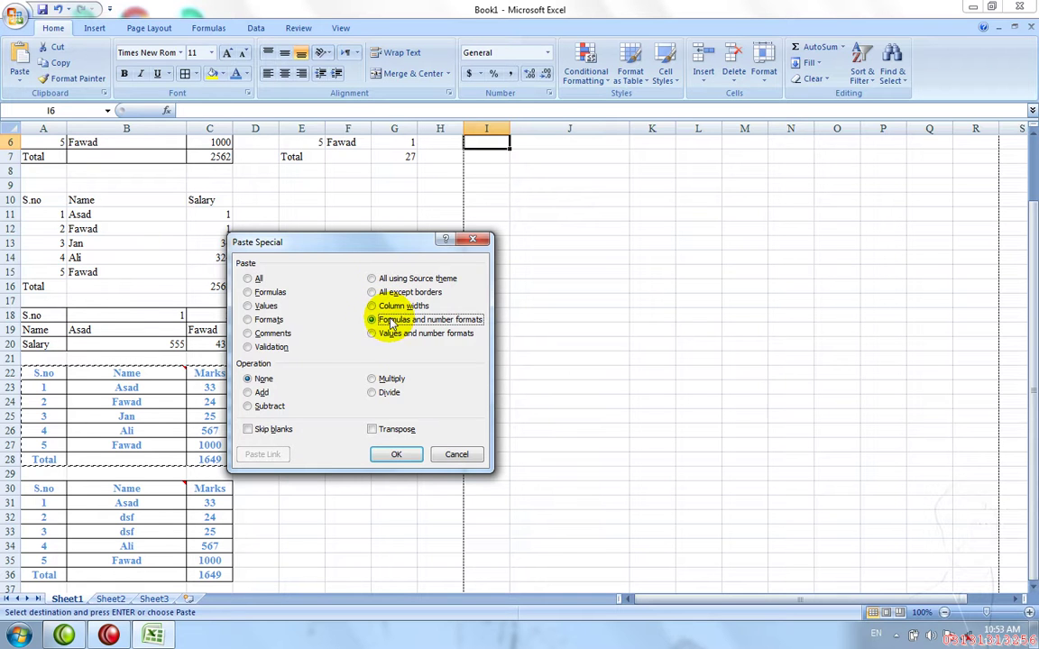
{"action": "left_click", "coordinate": [396, 455]}
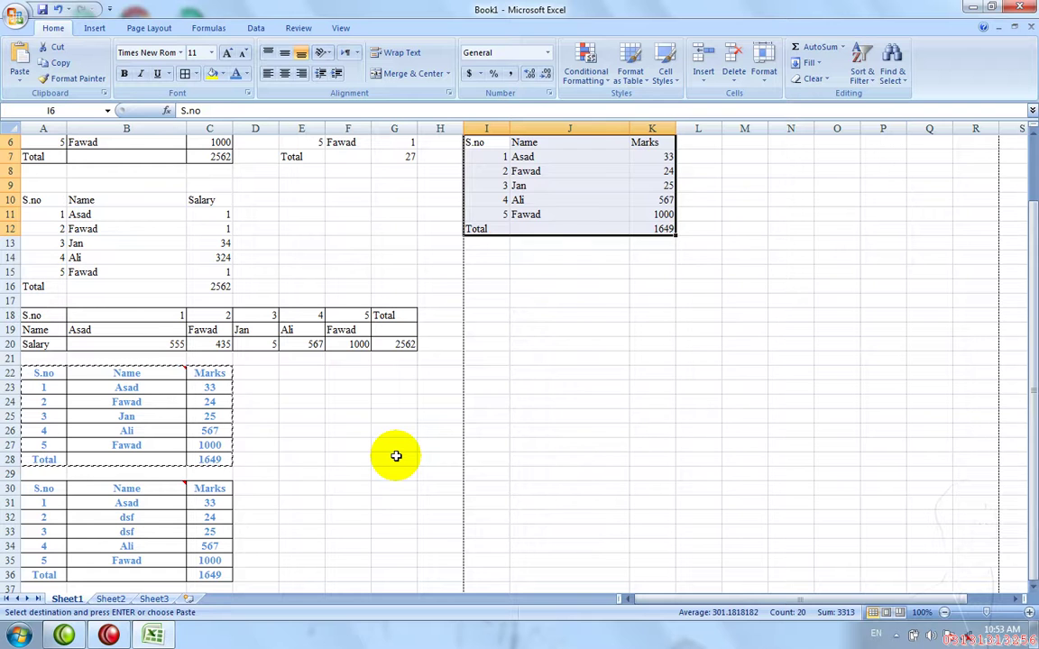
Enter marks 56, 54645, 64556 and 456 into K7:K10 so the total reads 120713.
{"action": "key", "text": "Right"}
{"action": "key", "text": "Right"}
{"action": "key", "text": "Right"}
{"action": "key", "text": "Left"}
{"action": "key", "text": "Down"}
{"action": "type", "text": "56"}
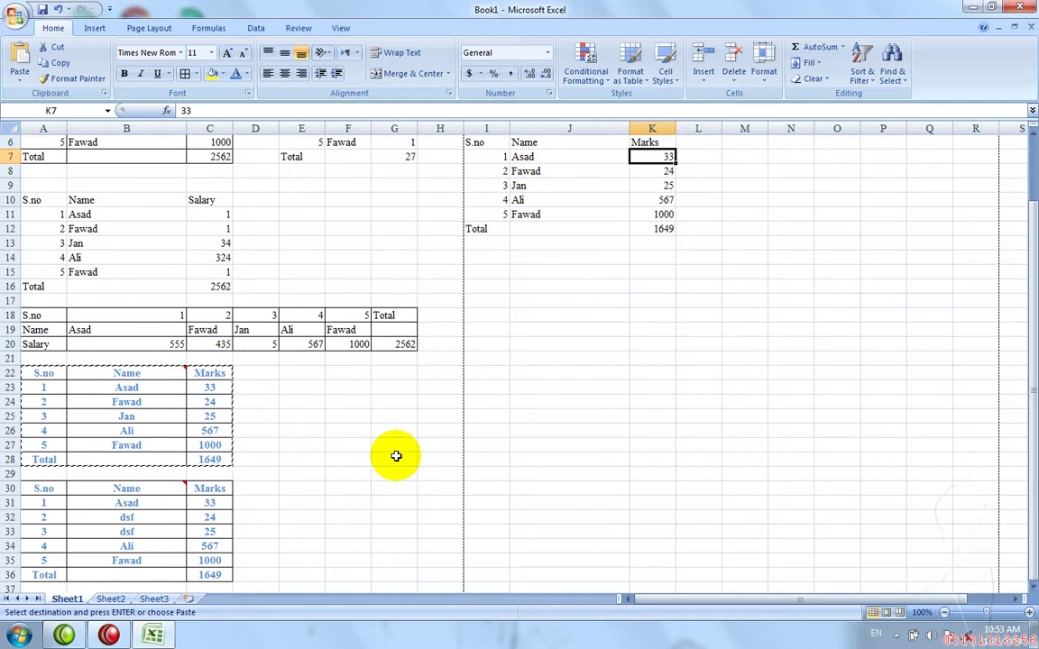
{"action": "key", "text": "Return"}
{"action": "type", "text": "54645"}
{"action": "key", "text": "Return"}
{"action": "type", "text": "64556"}
{"action": "key", "text": "Return"}
{"action": "type", "text": "45"}
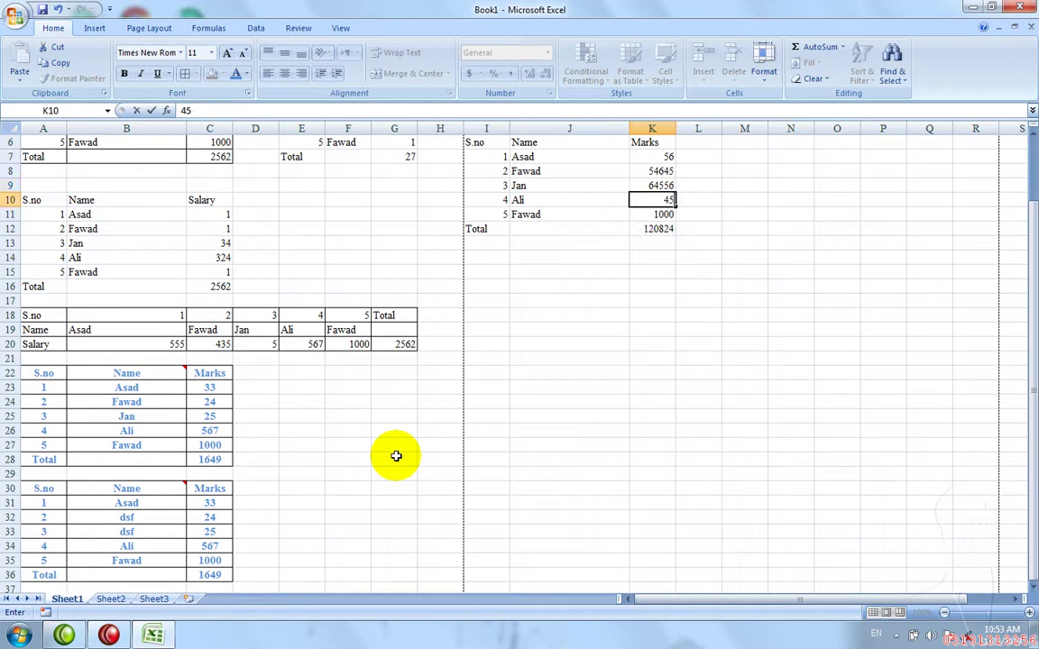
{"action": "key", "text": "Up"}
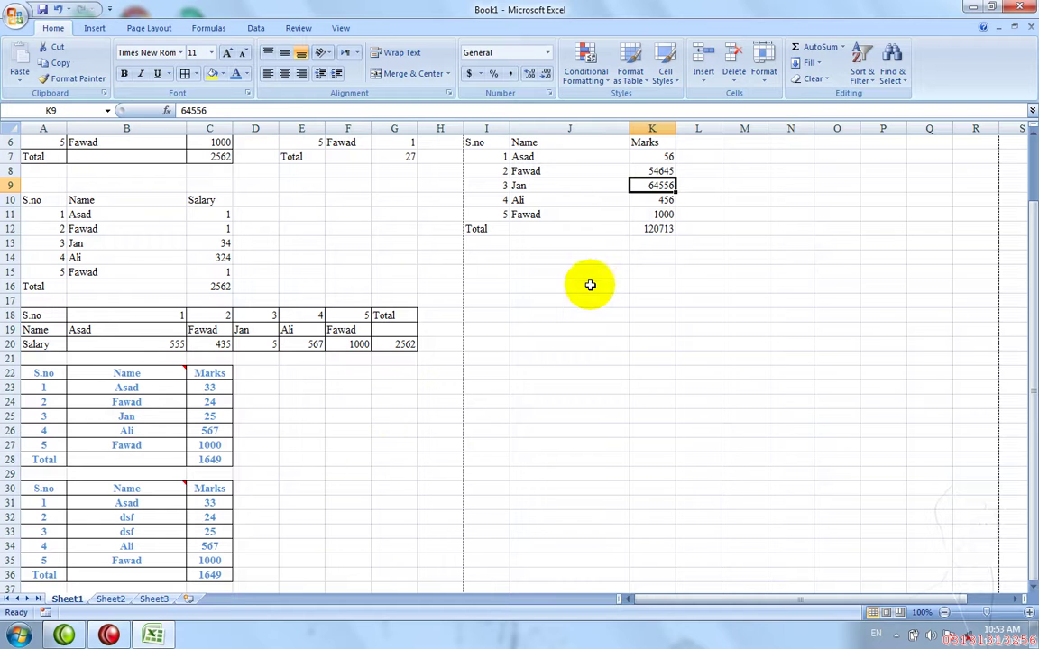
{"action": "left_click", "coordinate": [553, 276]}
{"action": "left_click", "coordinate": [484, 276]}
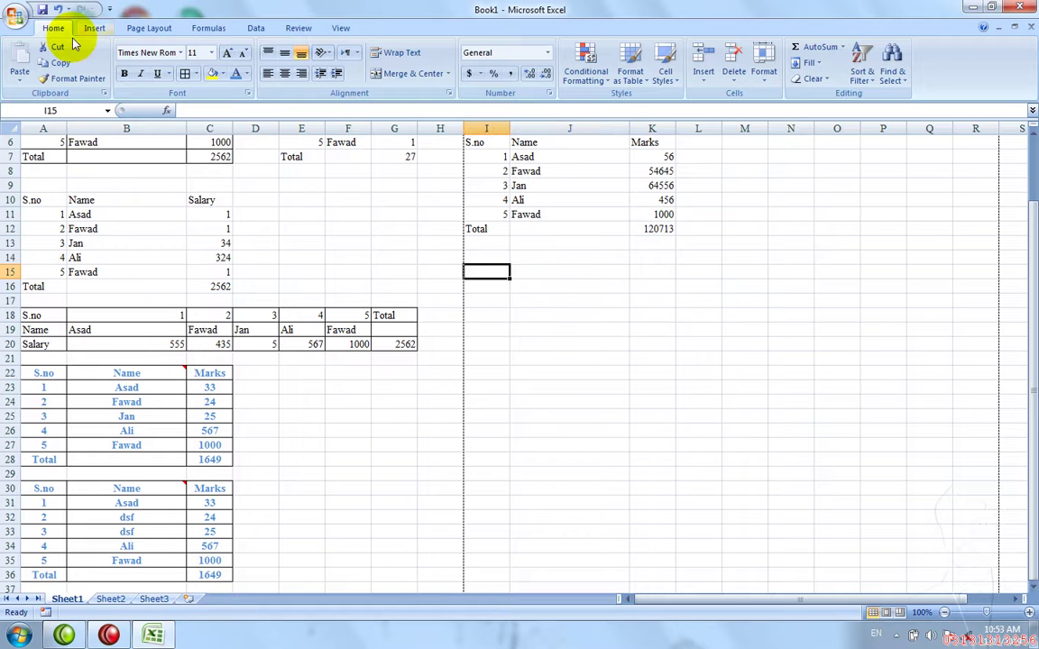
Copy the blue Marks table A22:C28 and paste it at I15 as values and number formats.
{"action": "left_click", "coordinate": [19, 87]}
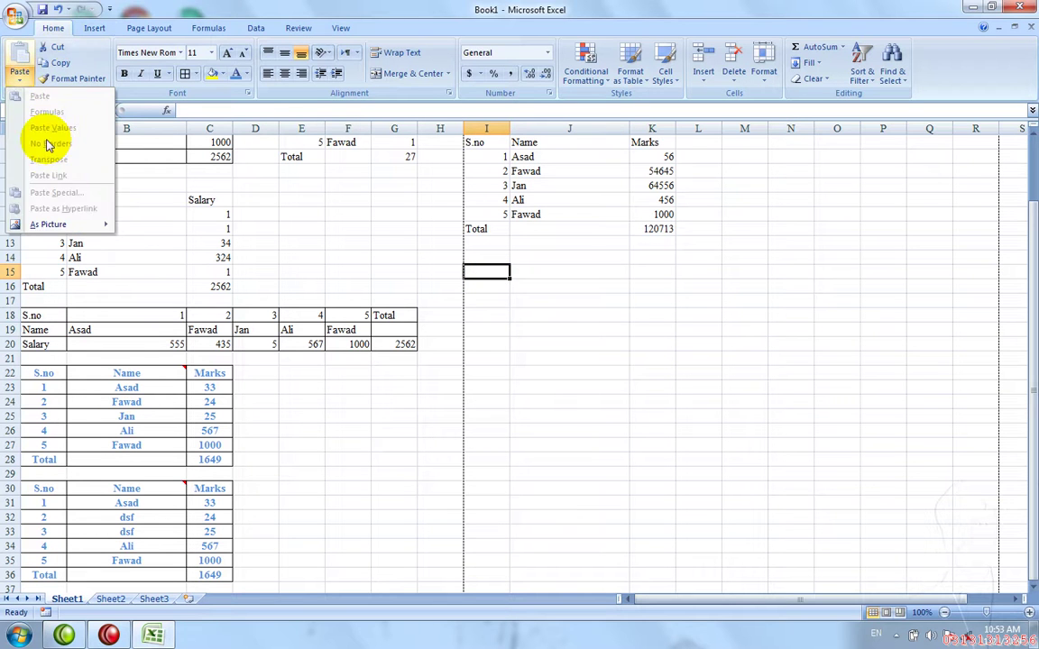
{"action": "left_click", "coordinate": [166, 402]}
{"action": "left_click", "coordinate": [166, 402]}
{"action": "key", "text": "ctrl+a"}
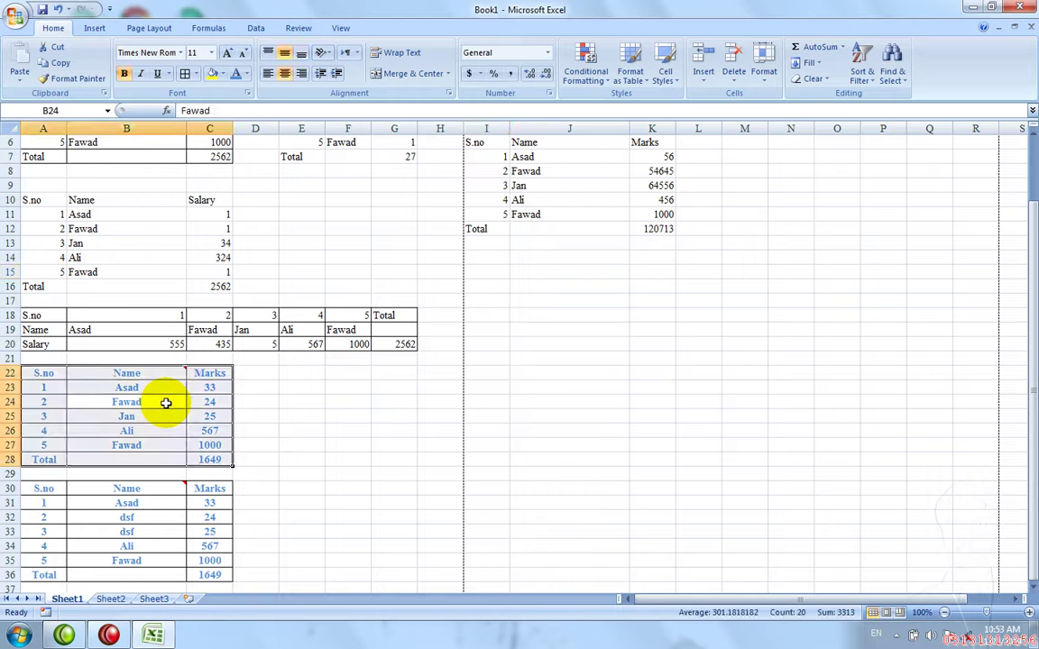
{"action": "key", "text": "ctrl+c"}
{"action": "left_click", "coordinate": [516, 270]}
{"action": "left_click", "coordinate": [499, 270]}
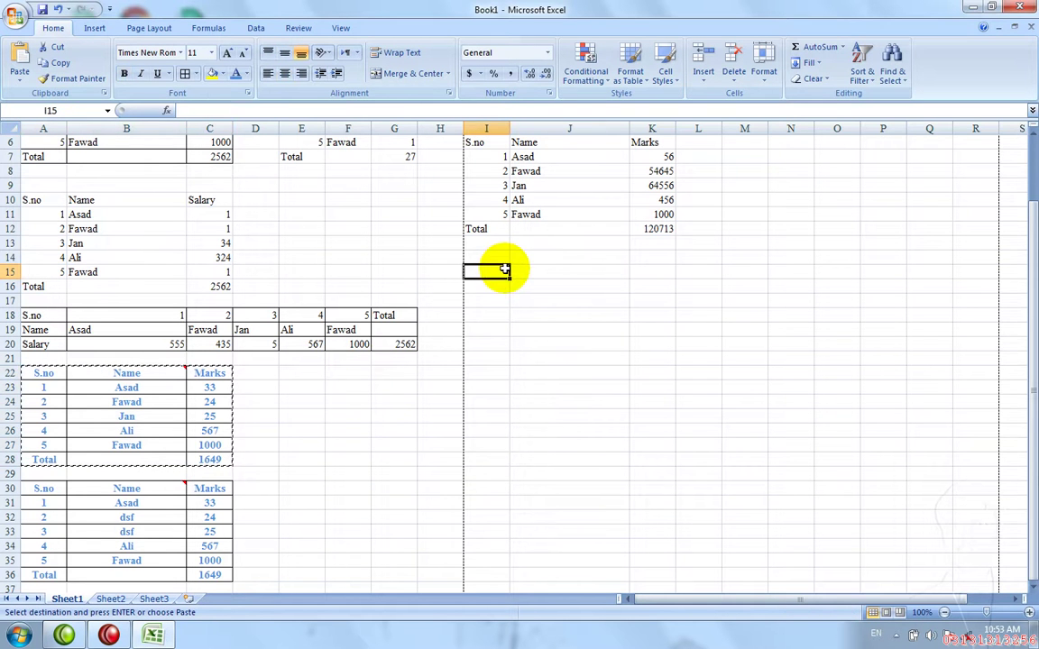
{"action": "left_click", "coordinate": [20, 79]}
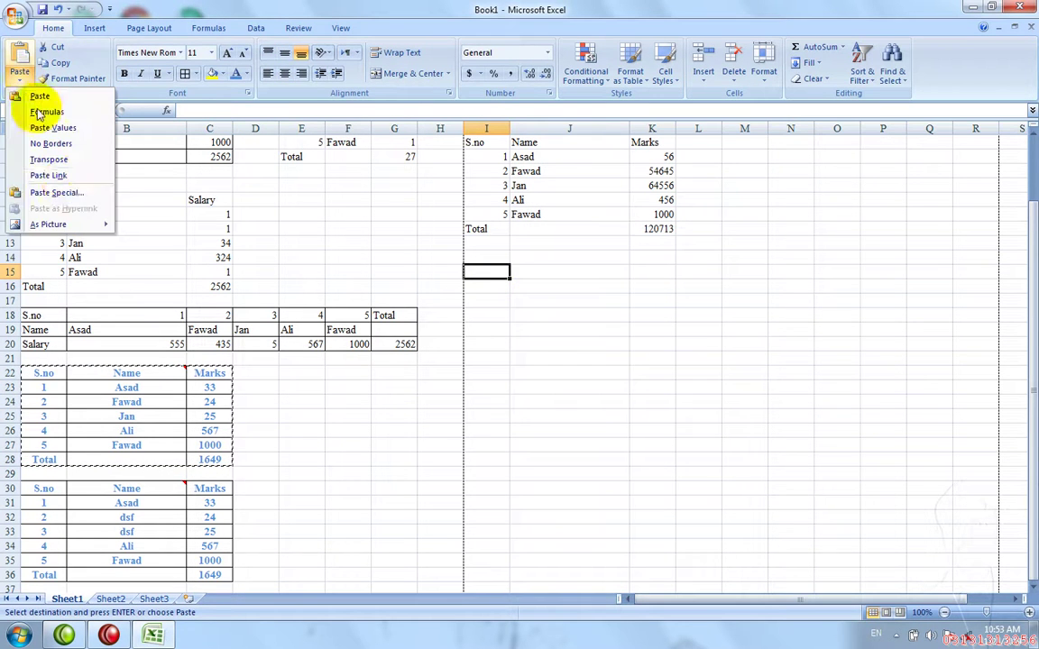
{"action": "left_click", "coordinate": [55, 193]}
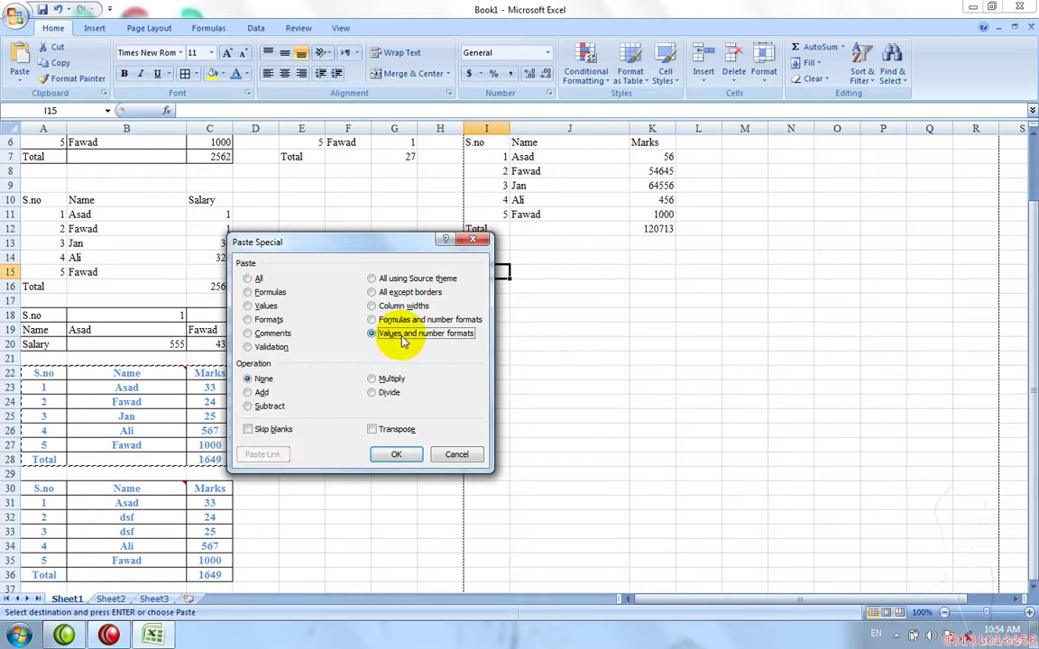
{"action": "left_click", "coordinate": [379, 458]}
Set each mark in K16:K20 to 1, leaving the total at 1649.
{"action": "left_click", "coordinate": [661, 341]}
{"action": "type", "text": "1"}
{"action": "key", "text": "Up"}
{"action": "type", "text": "1"}
{"action": "key", "text": "Up"}
{"action": "type", "text": "1"}
{"action": "key", "text": "Up"}
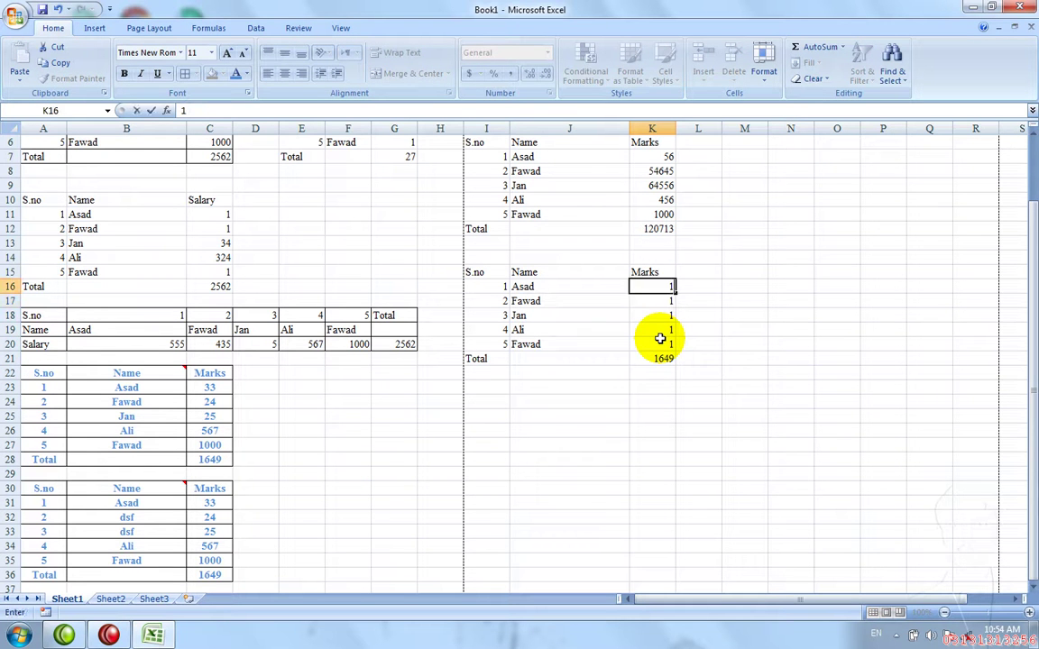
{"action": "key", "text": "Return"}
{"action": "key", "text": "Down"}
{"action": "key", "text": "Down"}
{"action": "key", "text": "Down"}
{"action": "key", "text": "Down"}
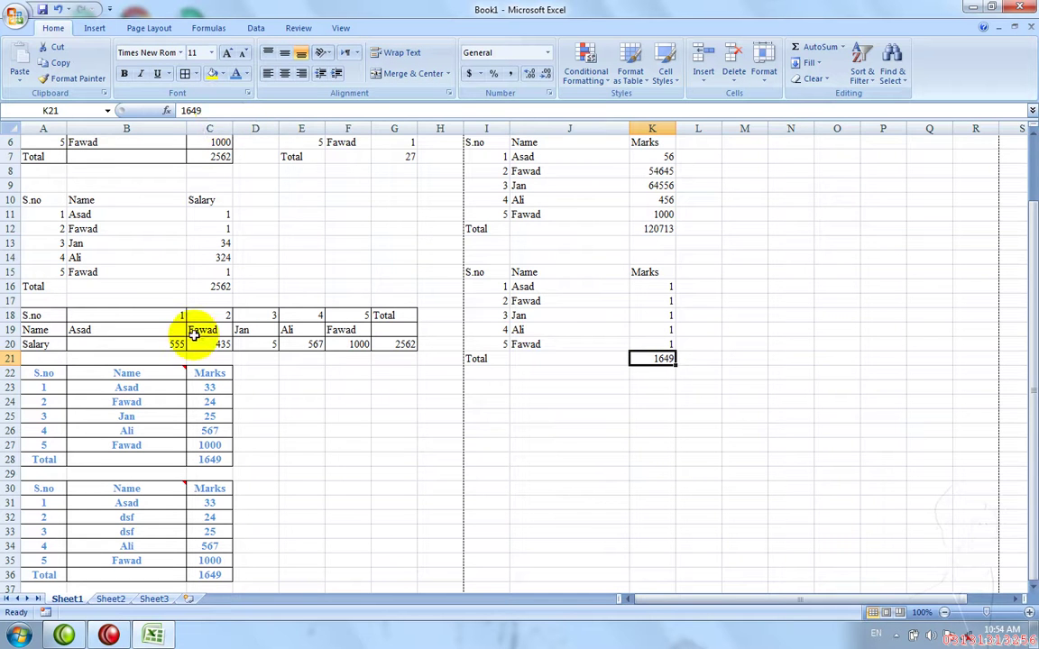
Inspect the SUM formula in C28 and select the whole blue Marks table.
{"action": "left_click", "coordinate": [204, 461]}
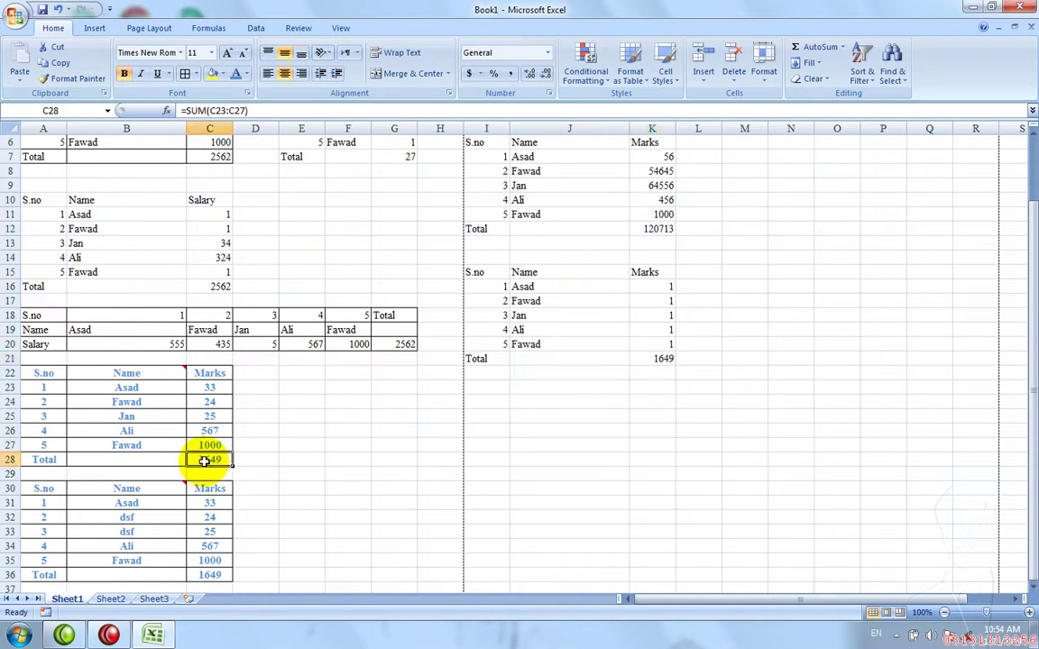
{"action": "left_click", "coordinate": [342, 461]}
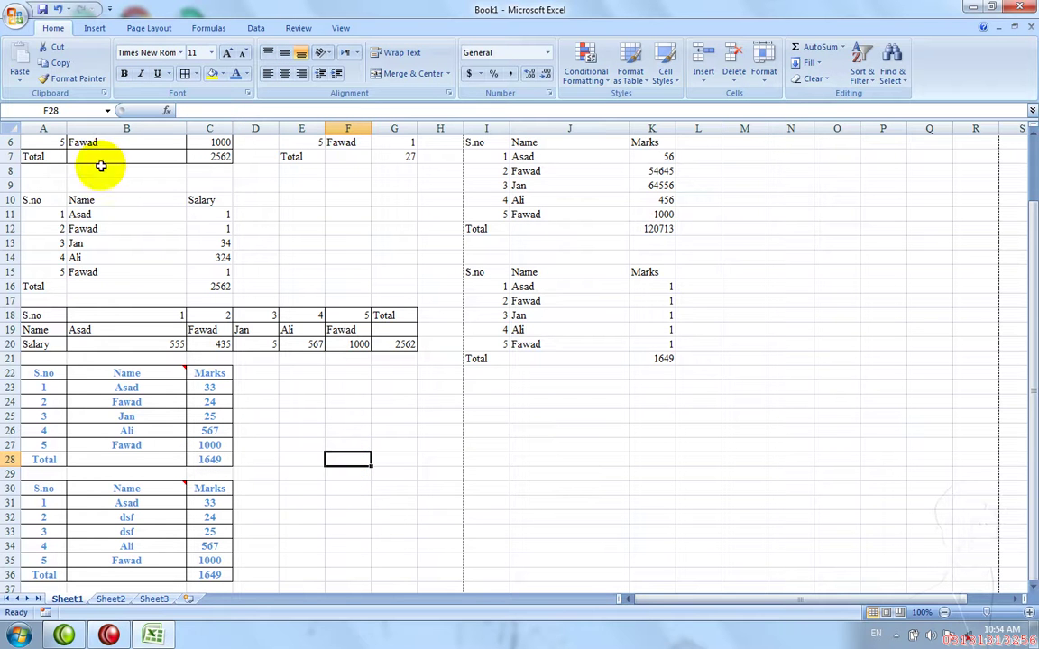
{"action": "left_click", "coordinate": [167, 416]}
{"action": "key", "text": "ctrl+a"}
Copy the blue Marks table again, choose I26, and cancel Paste Special before reopening paste options.
{"action": "key", "text": "ctrl+c"}
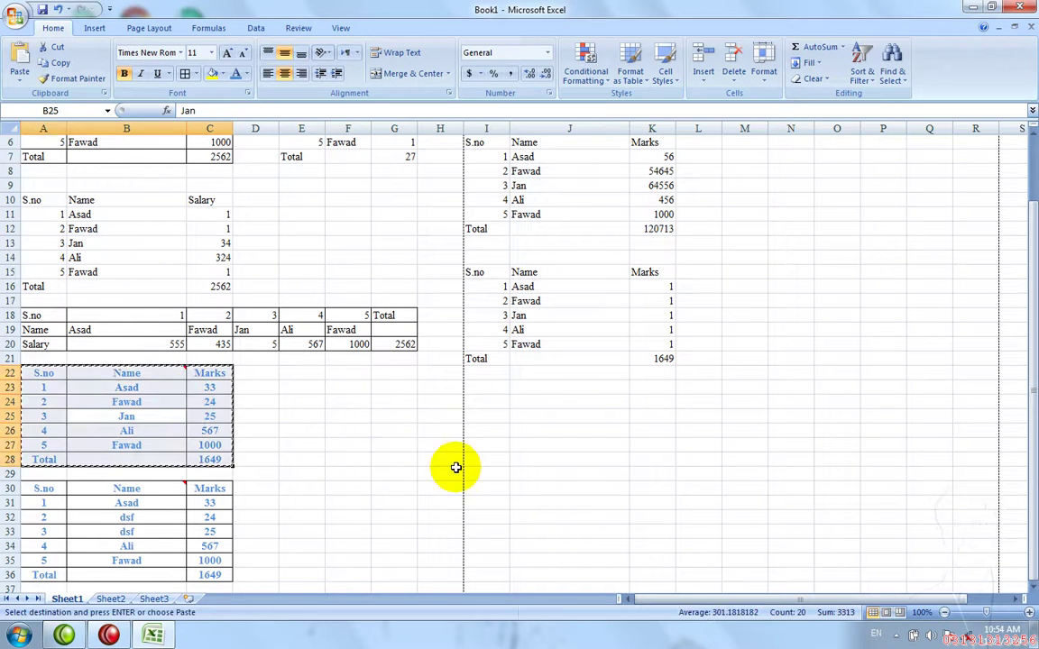
{"action": "left_click", "coordinate": [475, 431]}
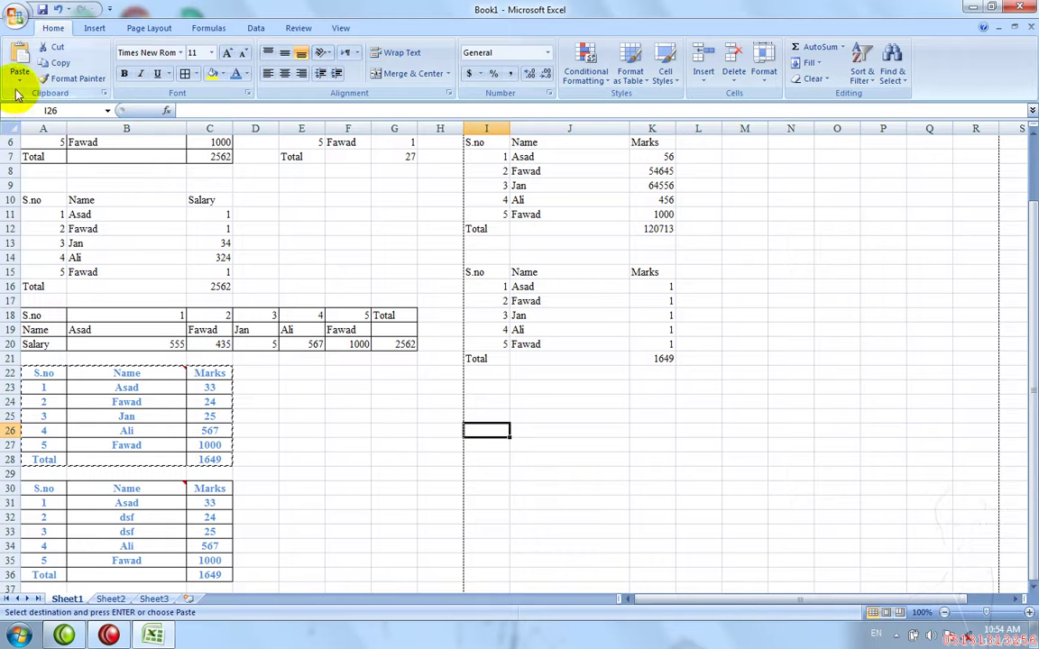
{"action": "left_click", "coordinate": [19, 79]}
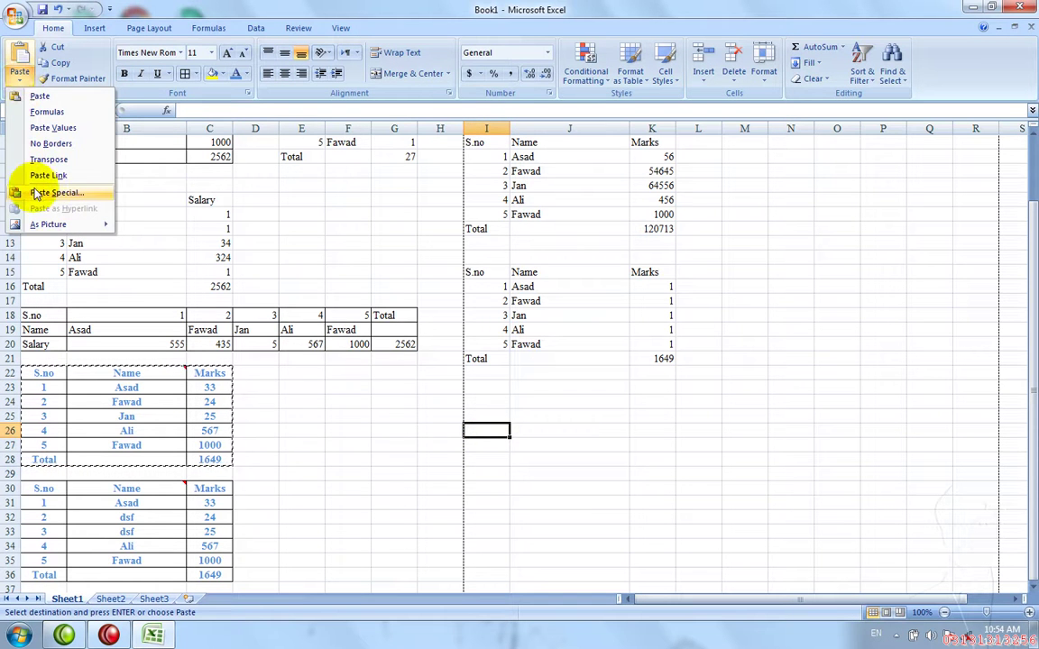
{"action": "left_click", "coordinate": [36, 194]}
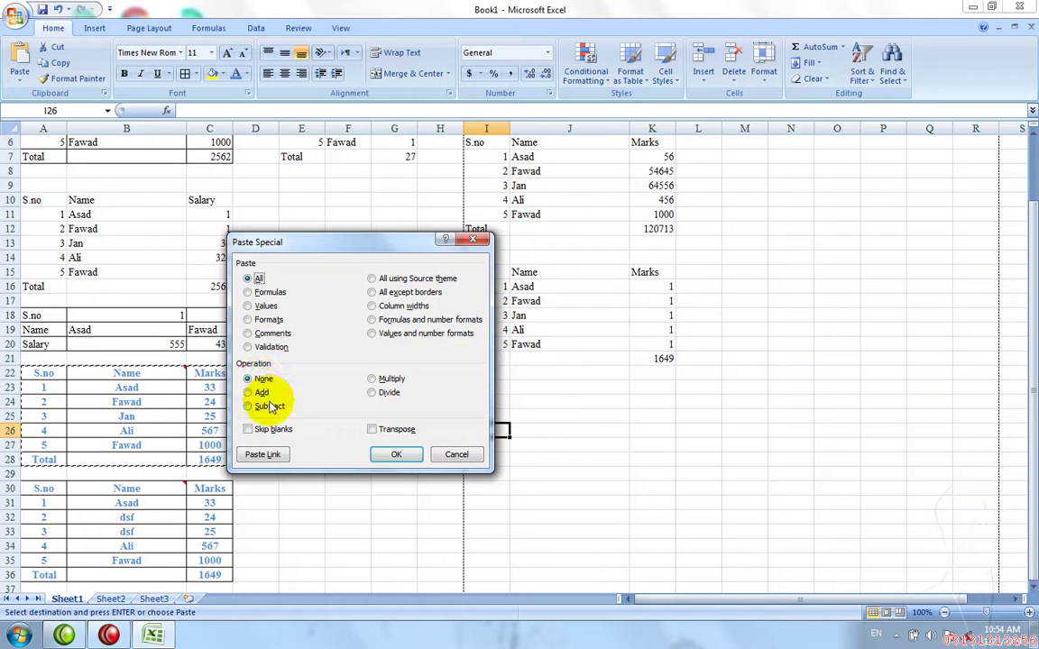
{"action": "key", "text": "Escape"}
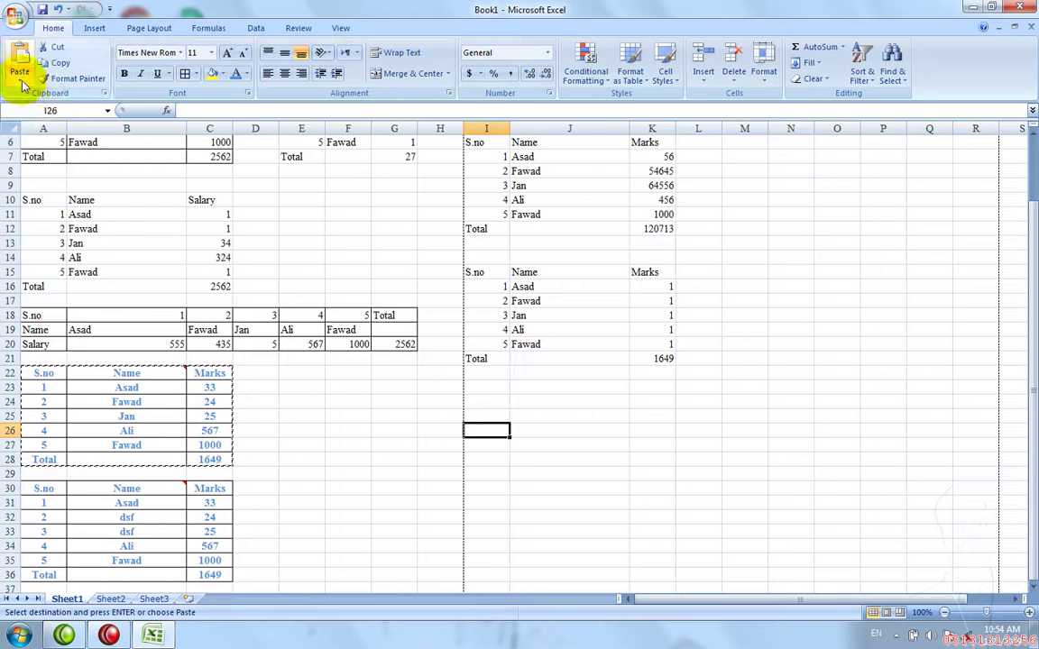
{"action": "left_click", "coordinate": [20, 78]}
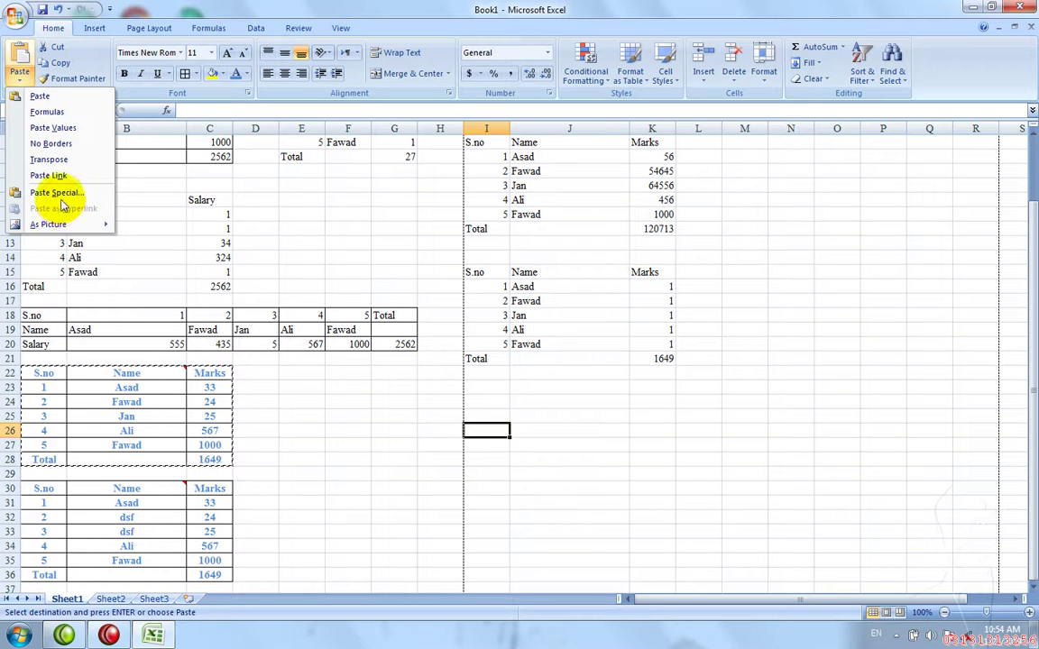